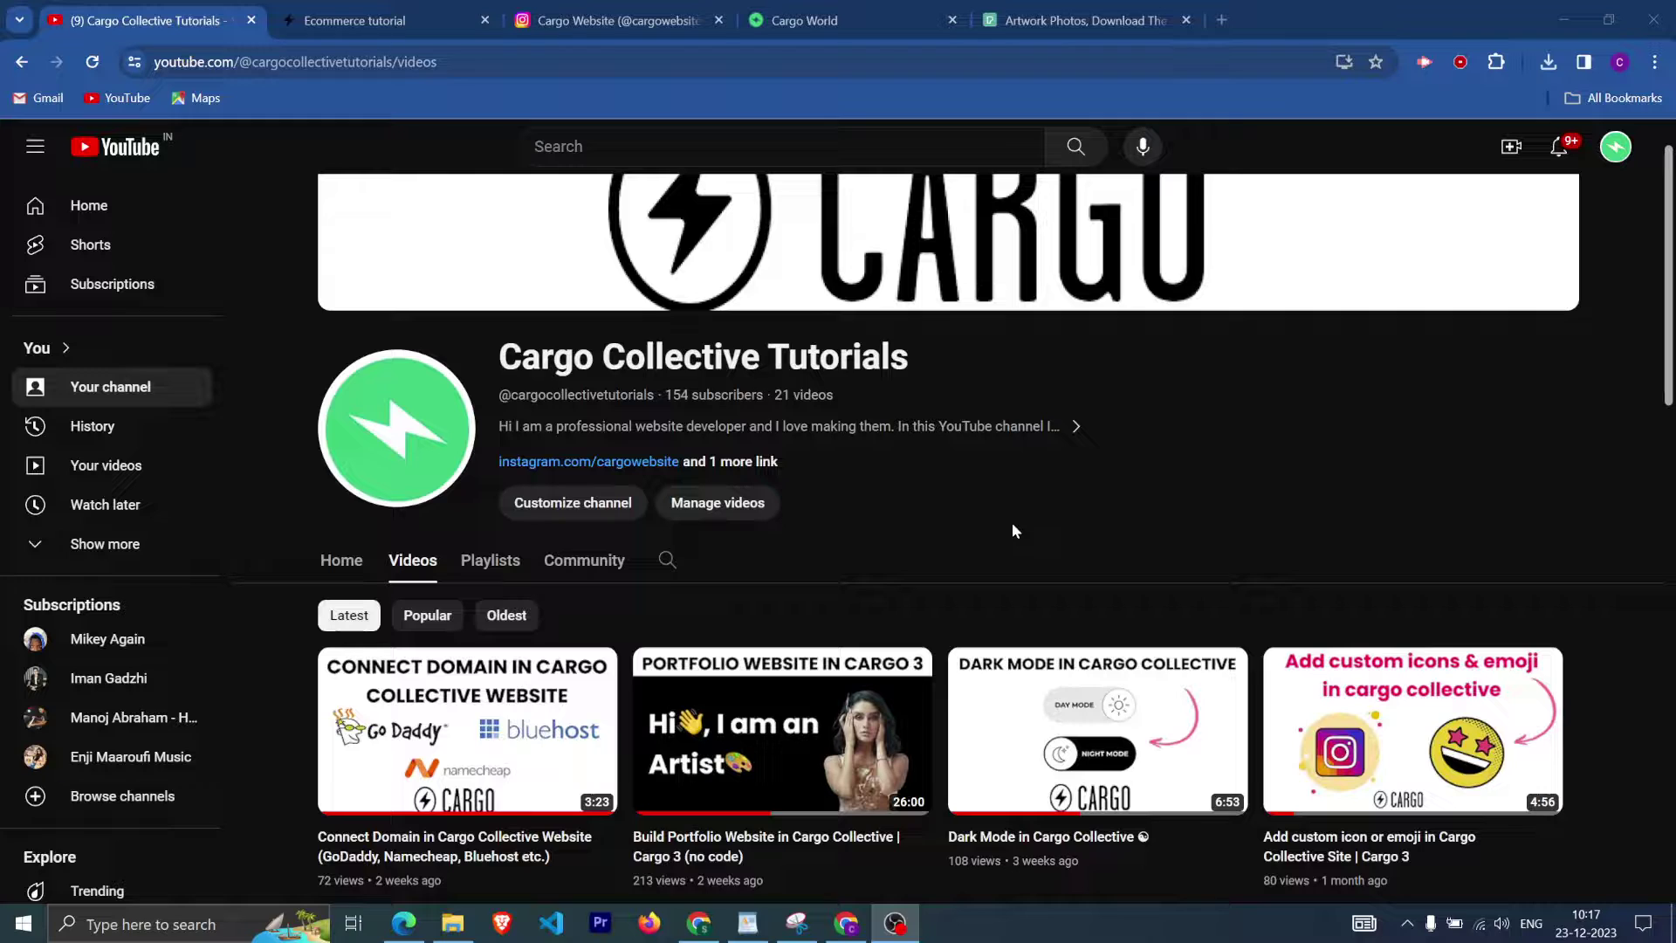
Switch to the Ecommerce tutorial site in Cargo and look through its Home page content, design options and commerce area.
click(375, 21)
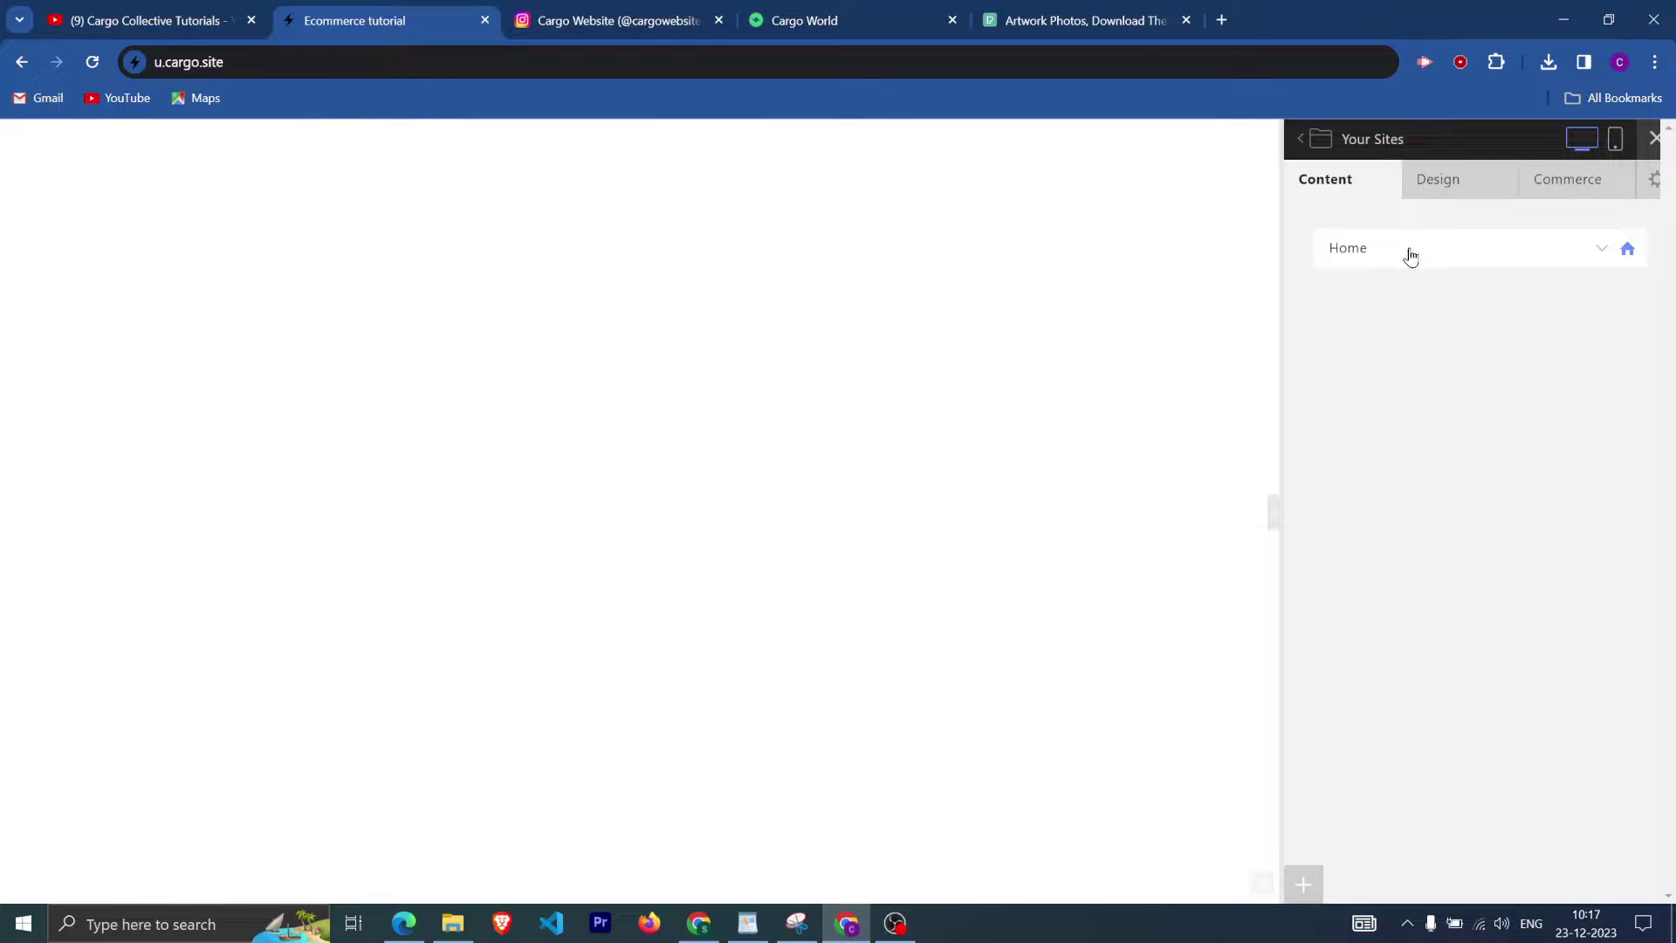
click(1602, 248)
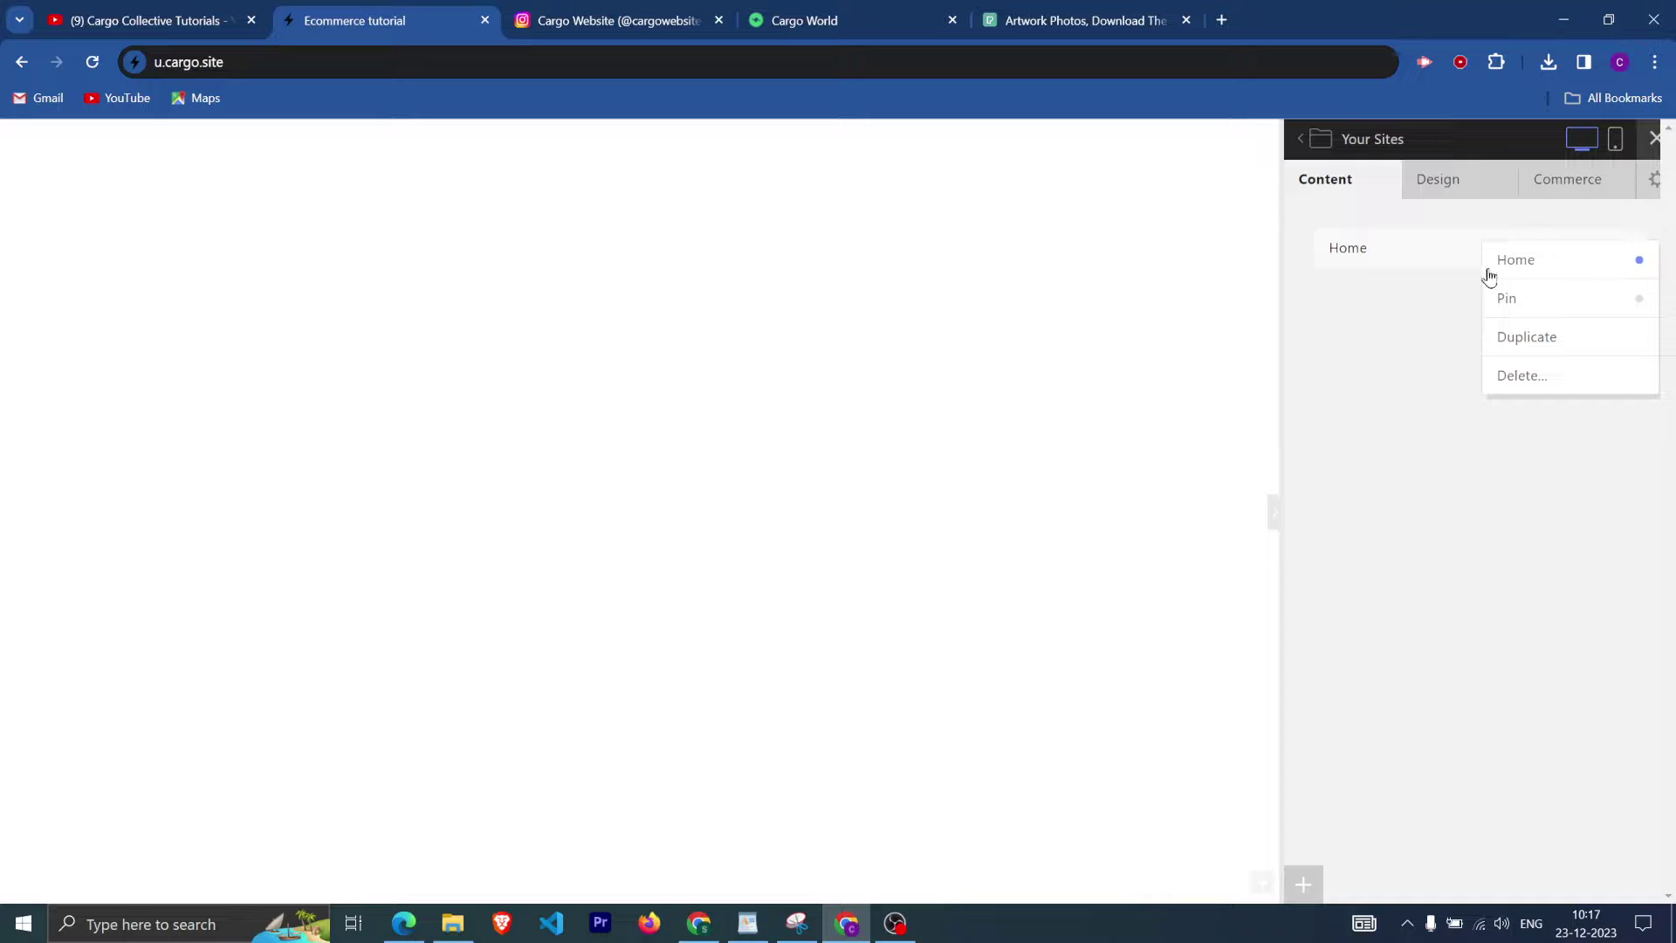
click(1451, 255)
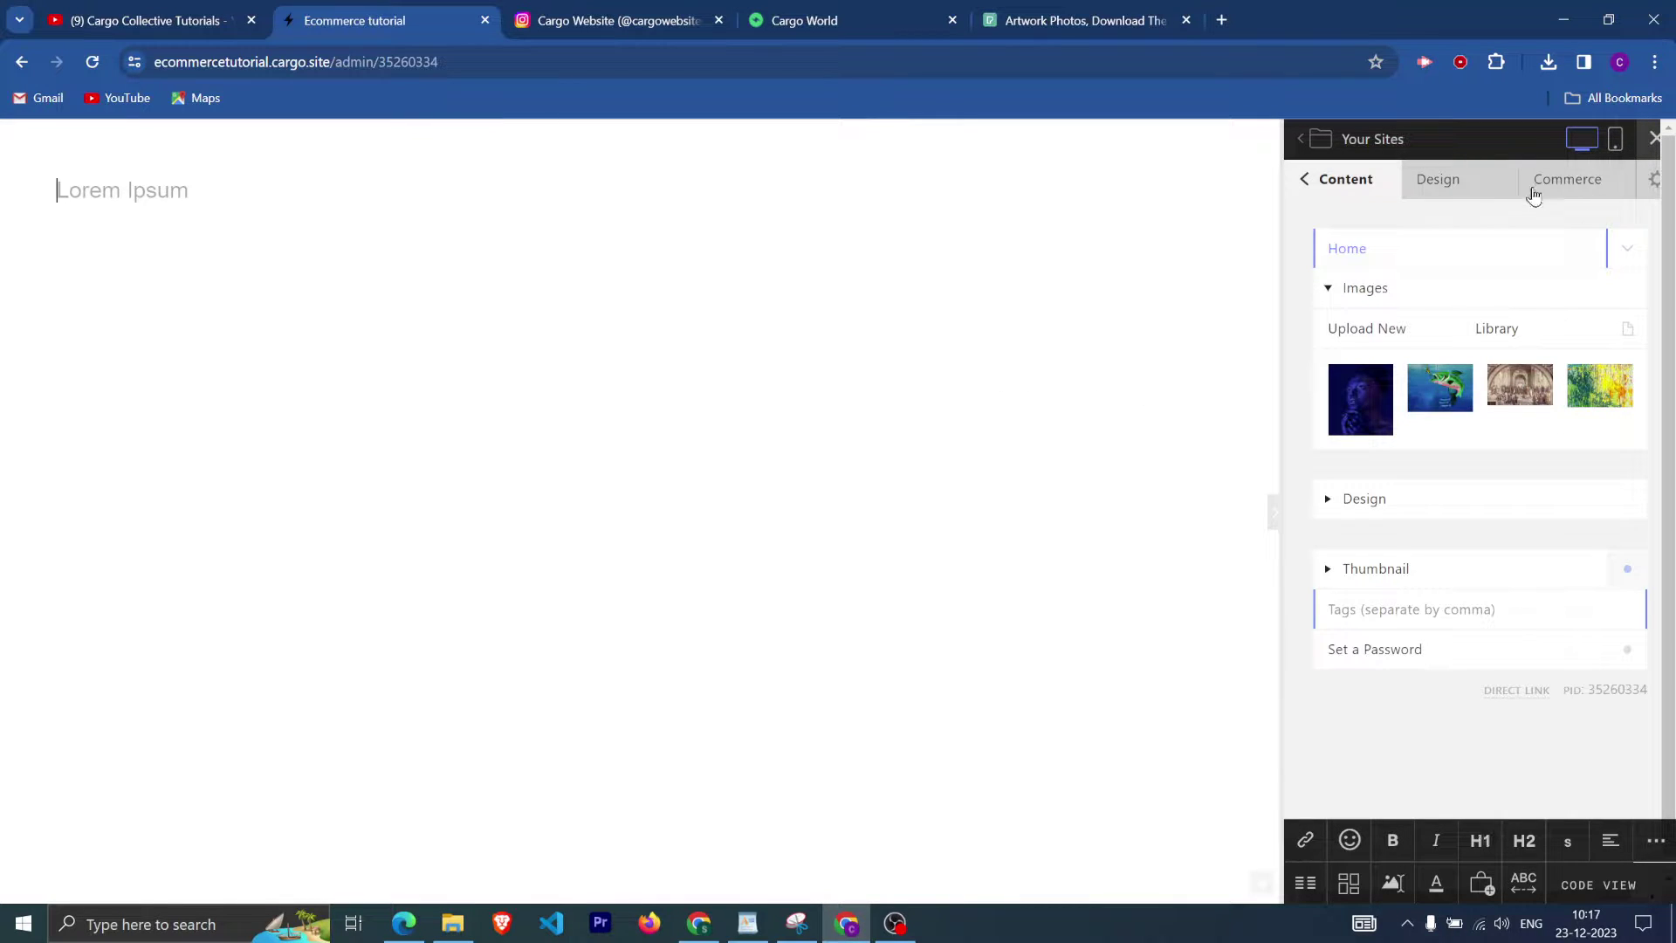
click(1451, 180)
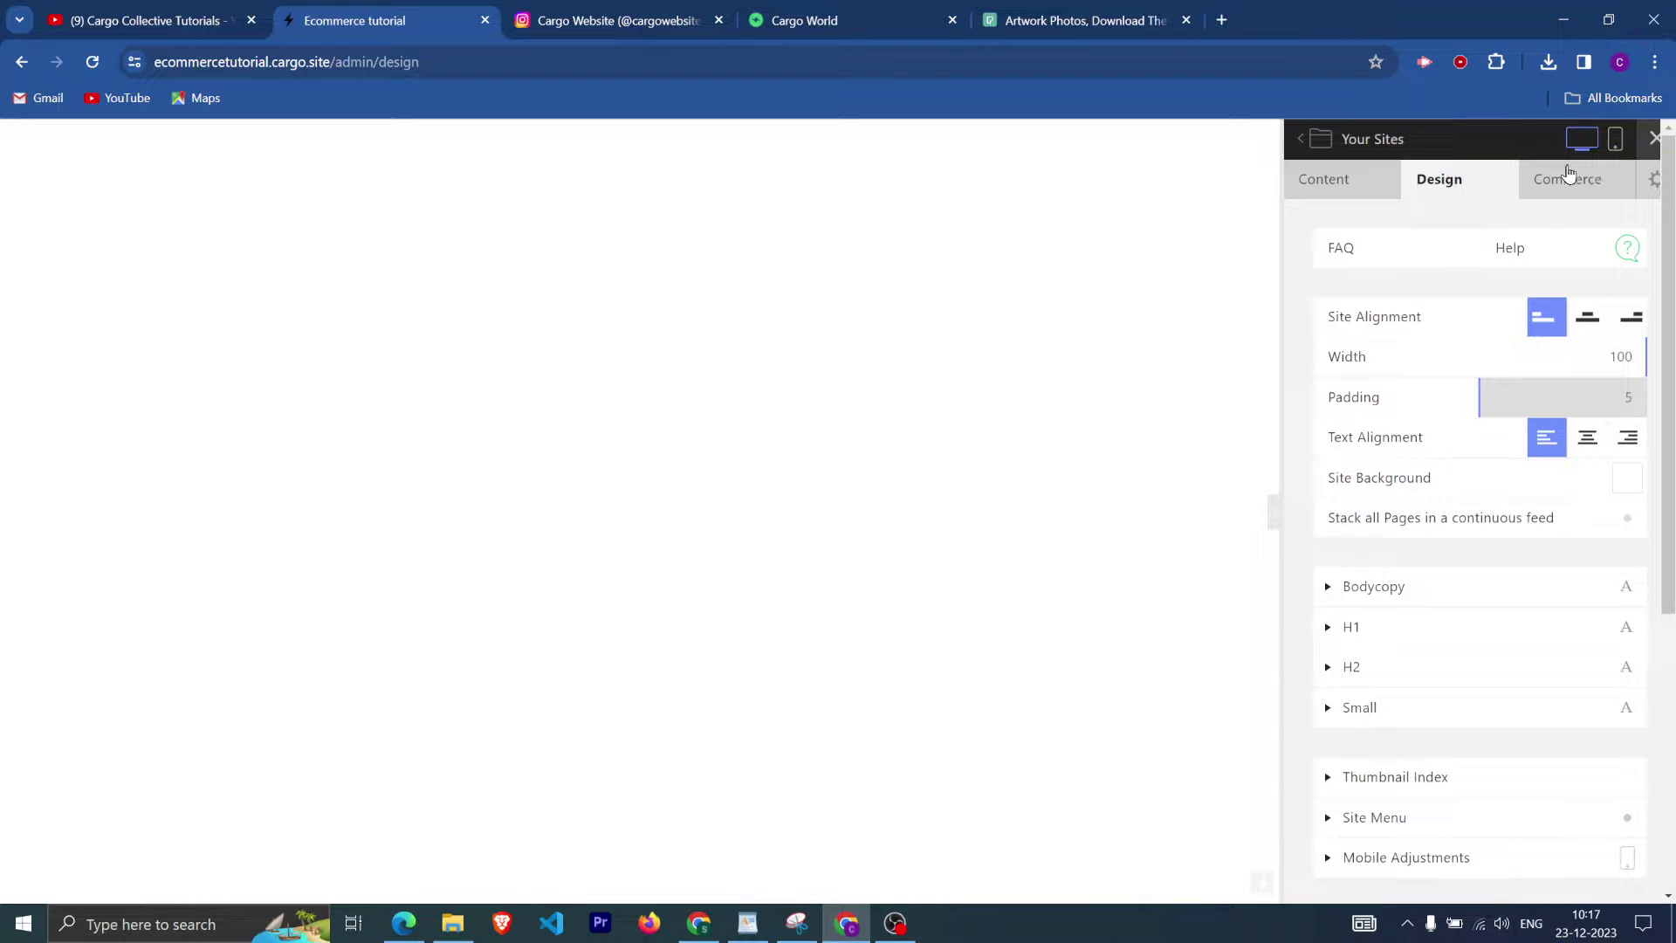
click(1567, 180)
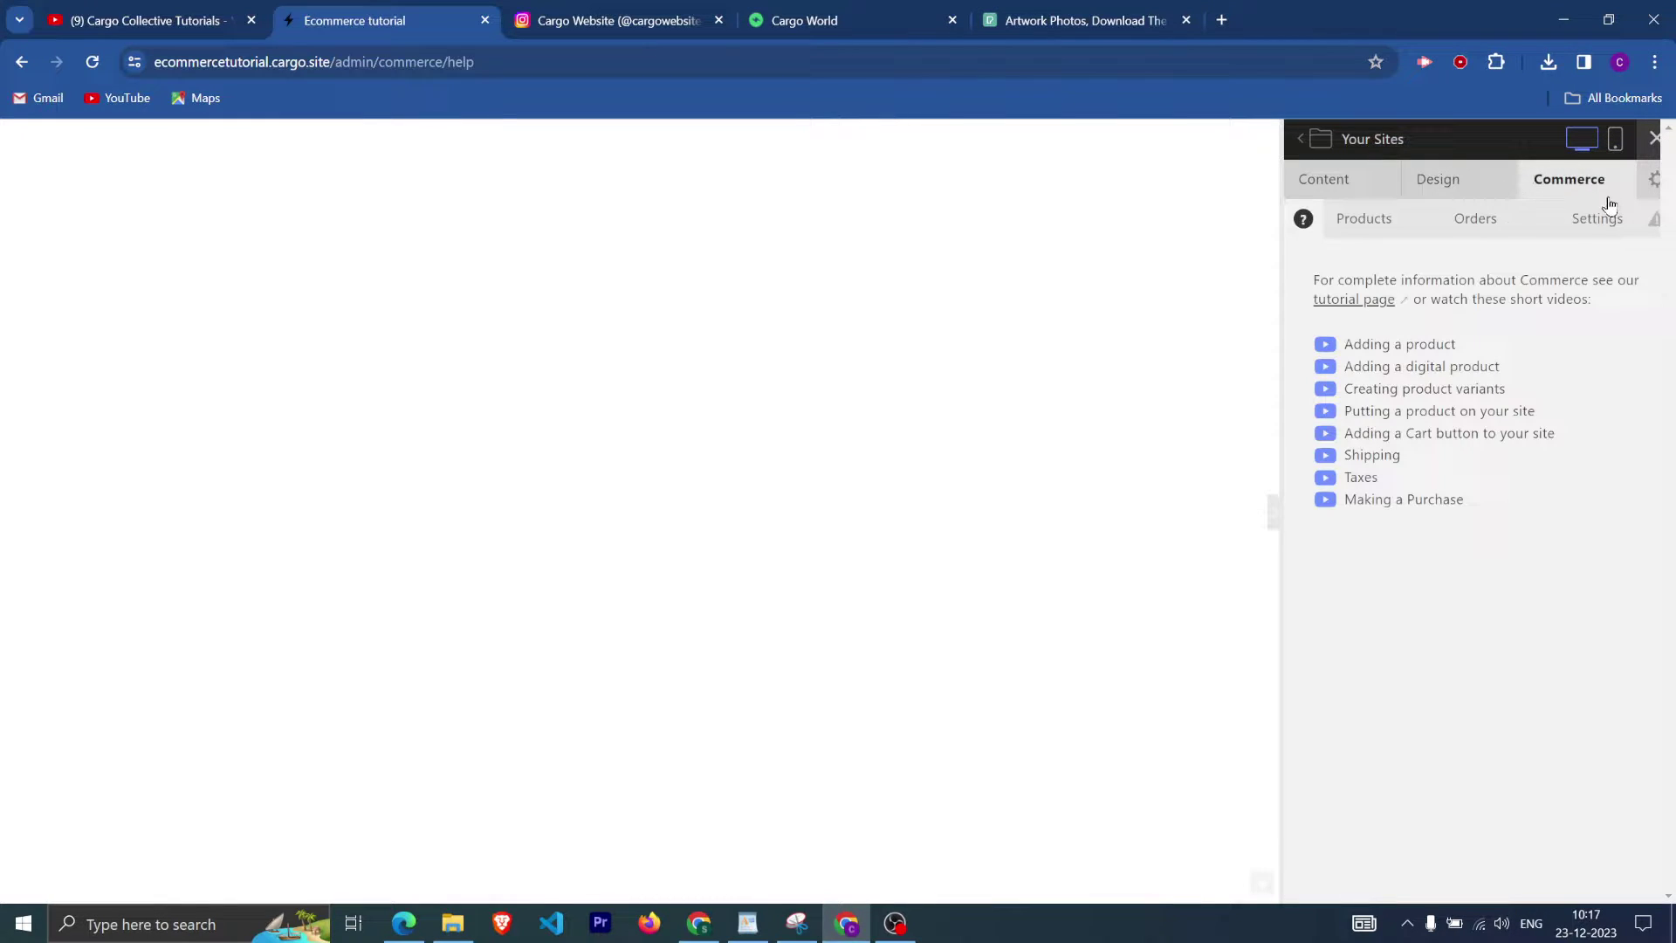
Examine the general Site Settings and the Commerce section in the site's settings.
click(1650, 187)
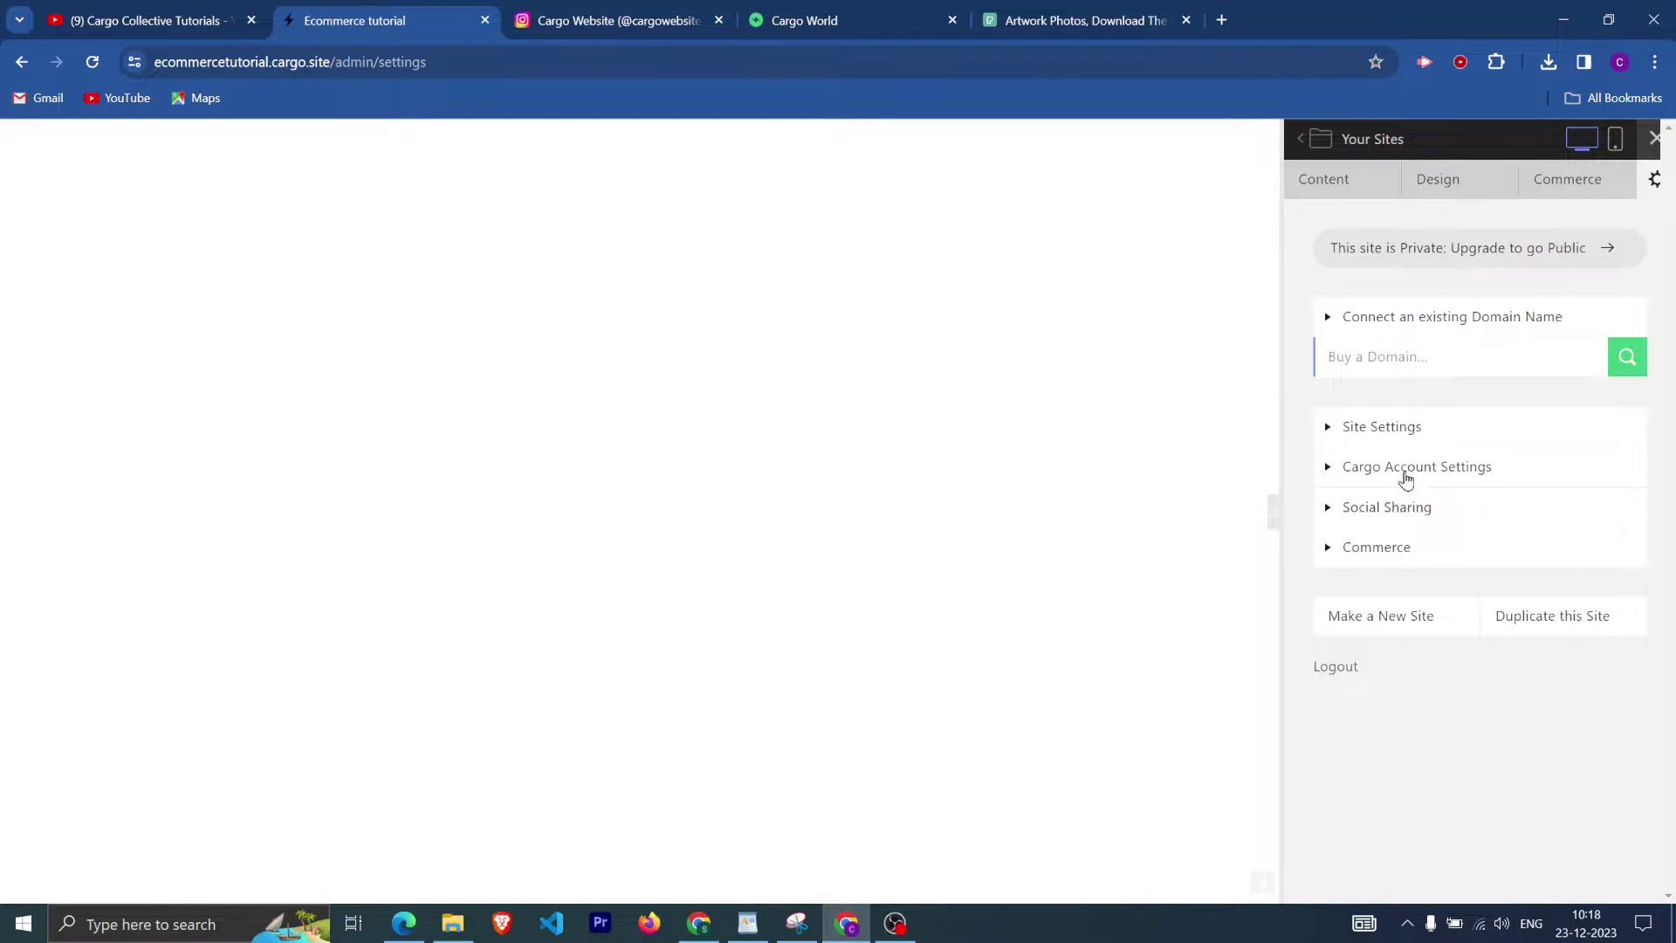
click(1323, 437)
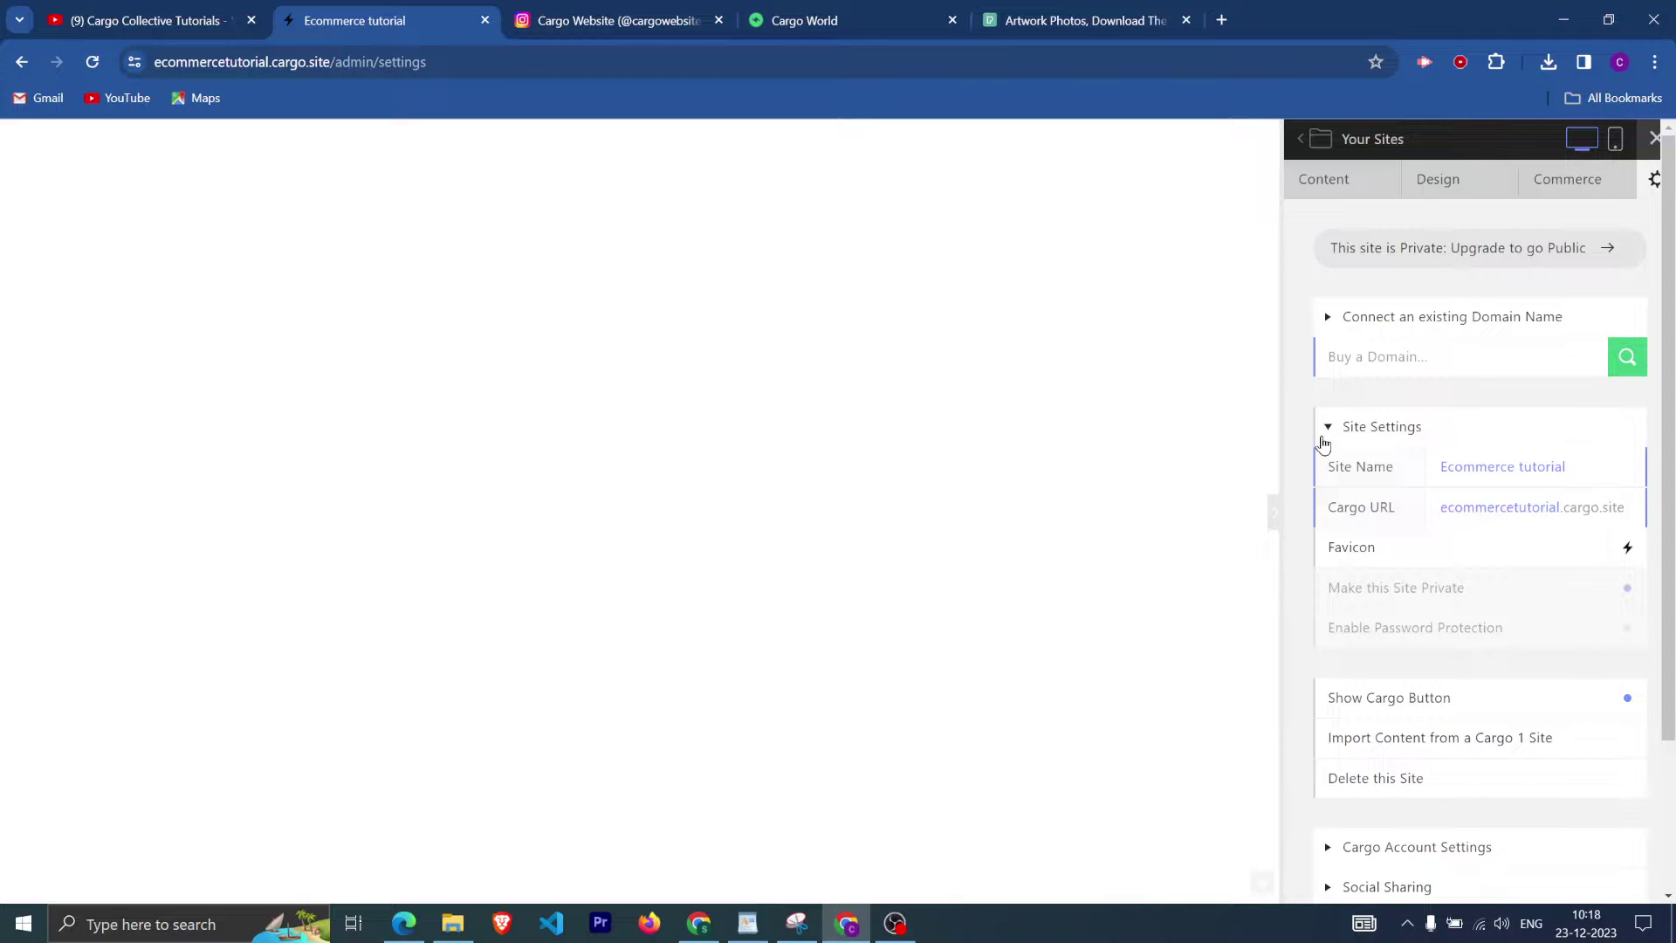
scroll(1335, 454, down, 2)
click(1348, 736)
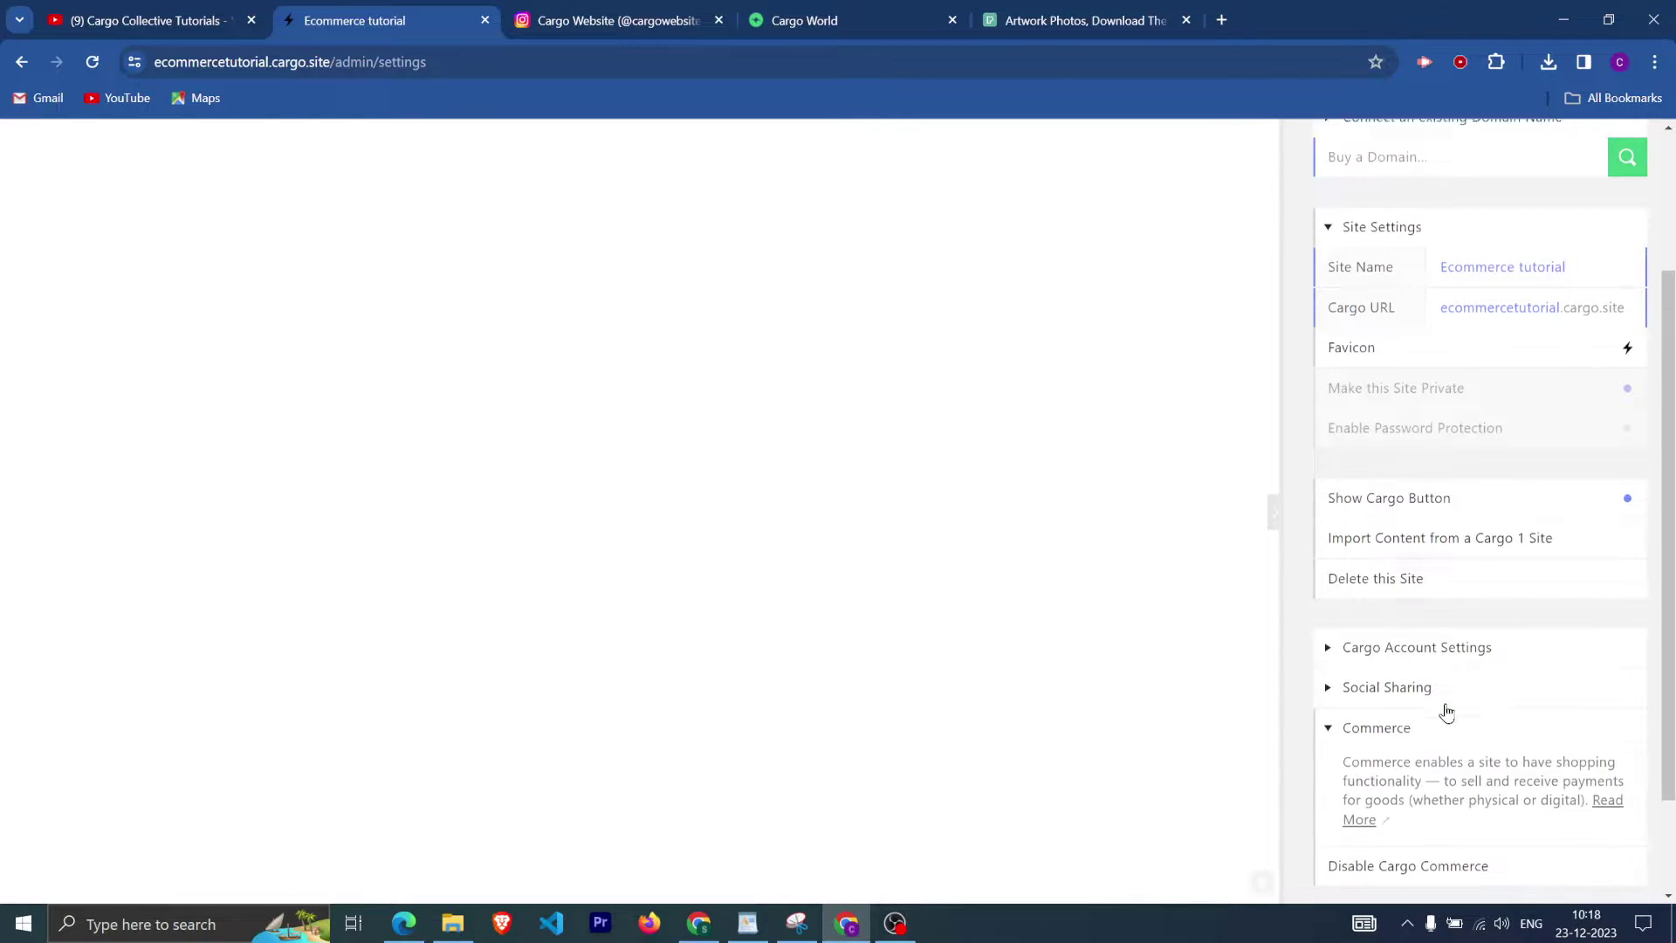
scroll(1446, 711, down, 2)
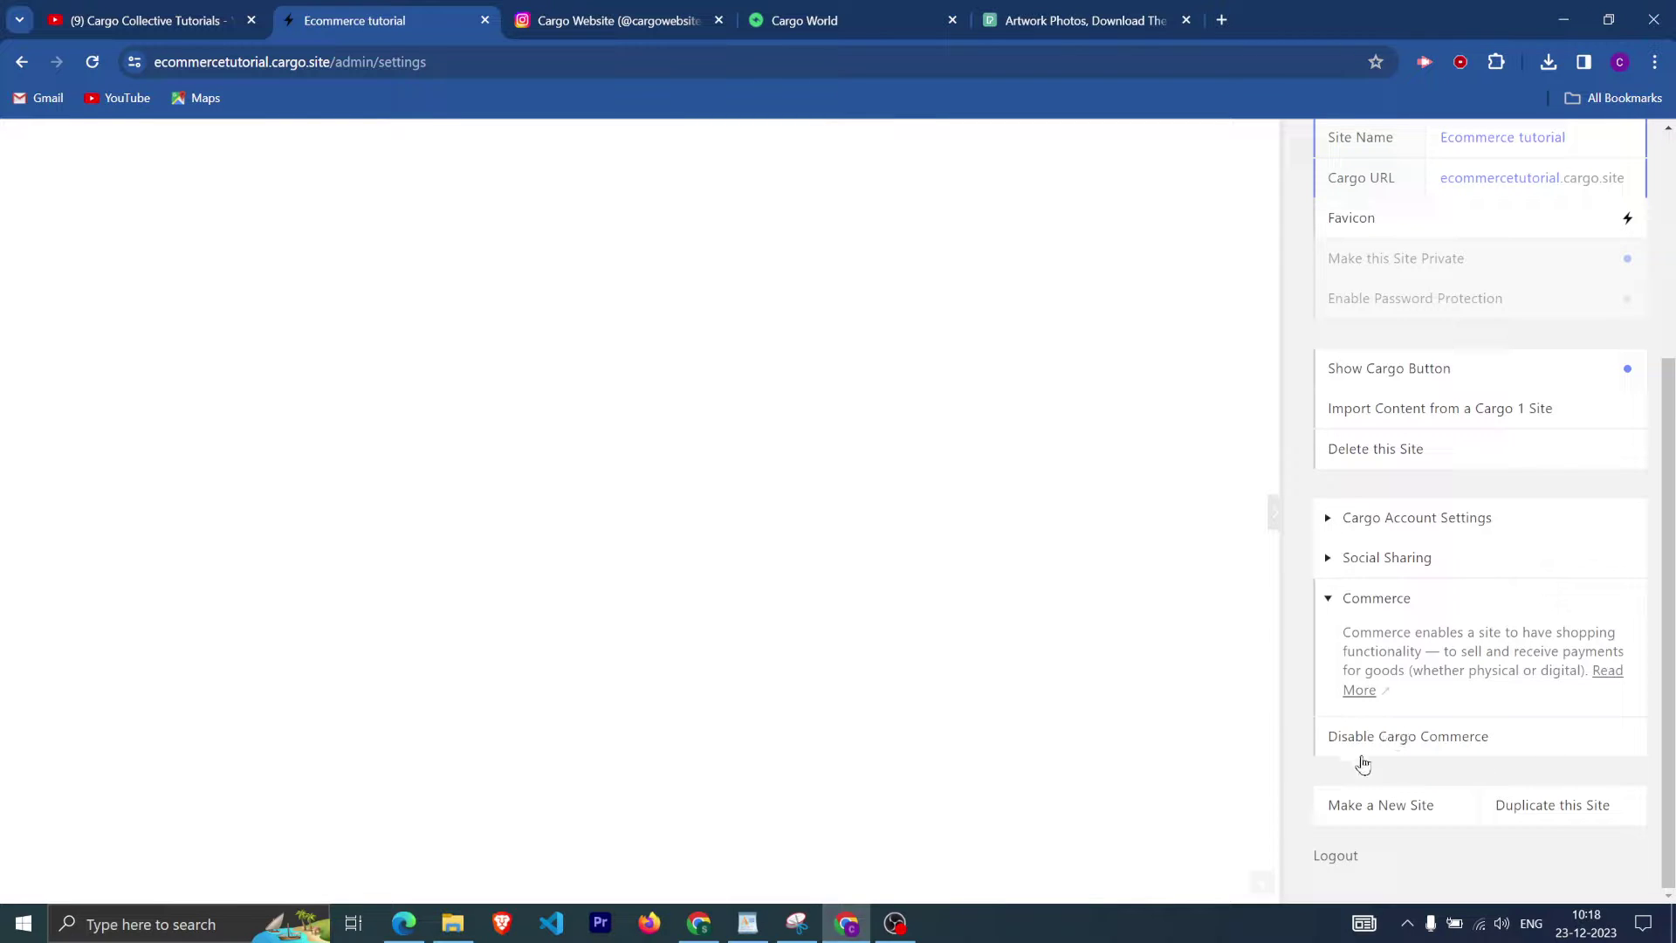
scroll(1593, 804, up, 1)
scroll(1397, 782, down, 1)
scroll(1484, 698, up, 5)
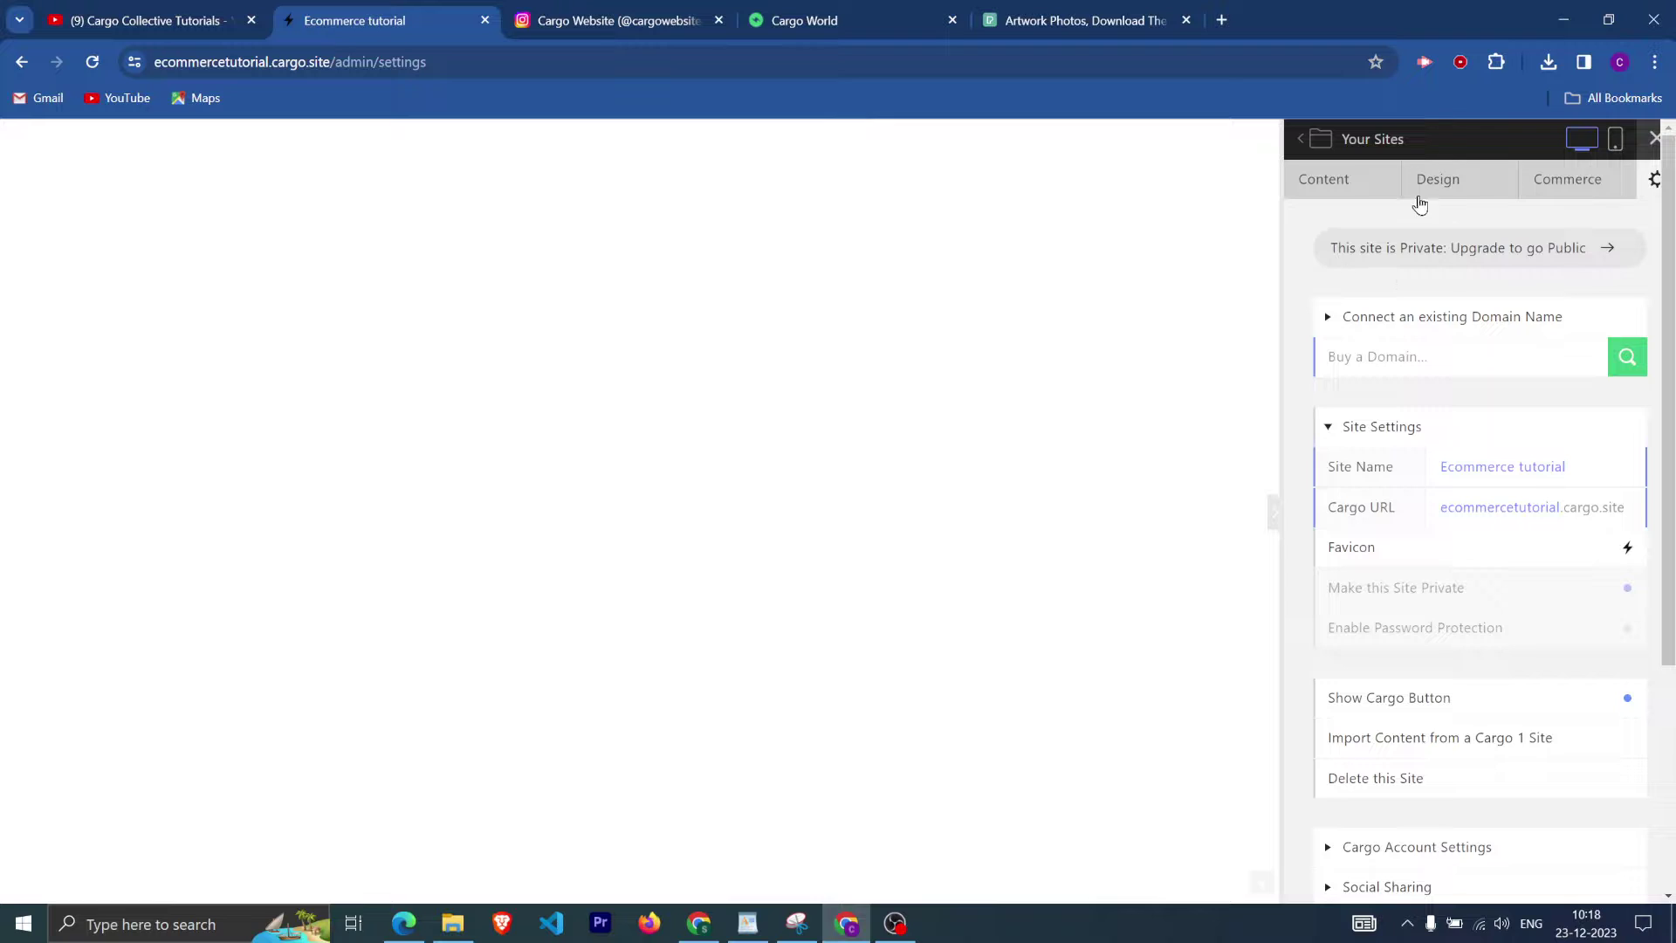
Create a new commerce product named "Art Piece 1" and save it.
click(1592, 181)
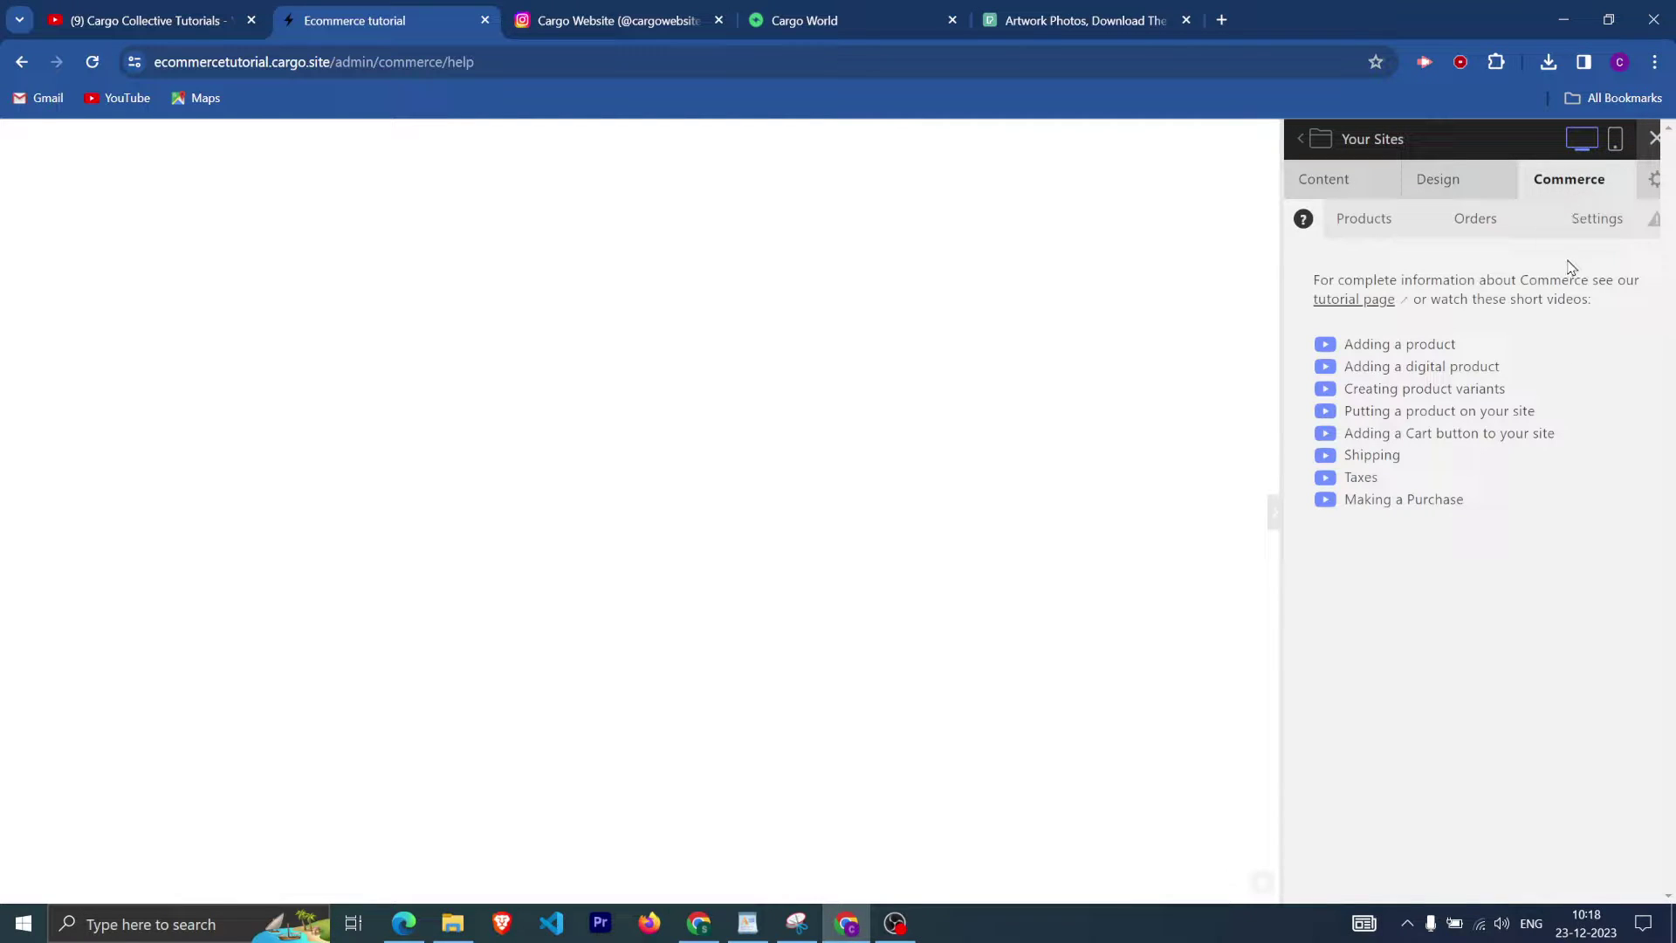
click(1394, 225)
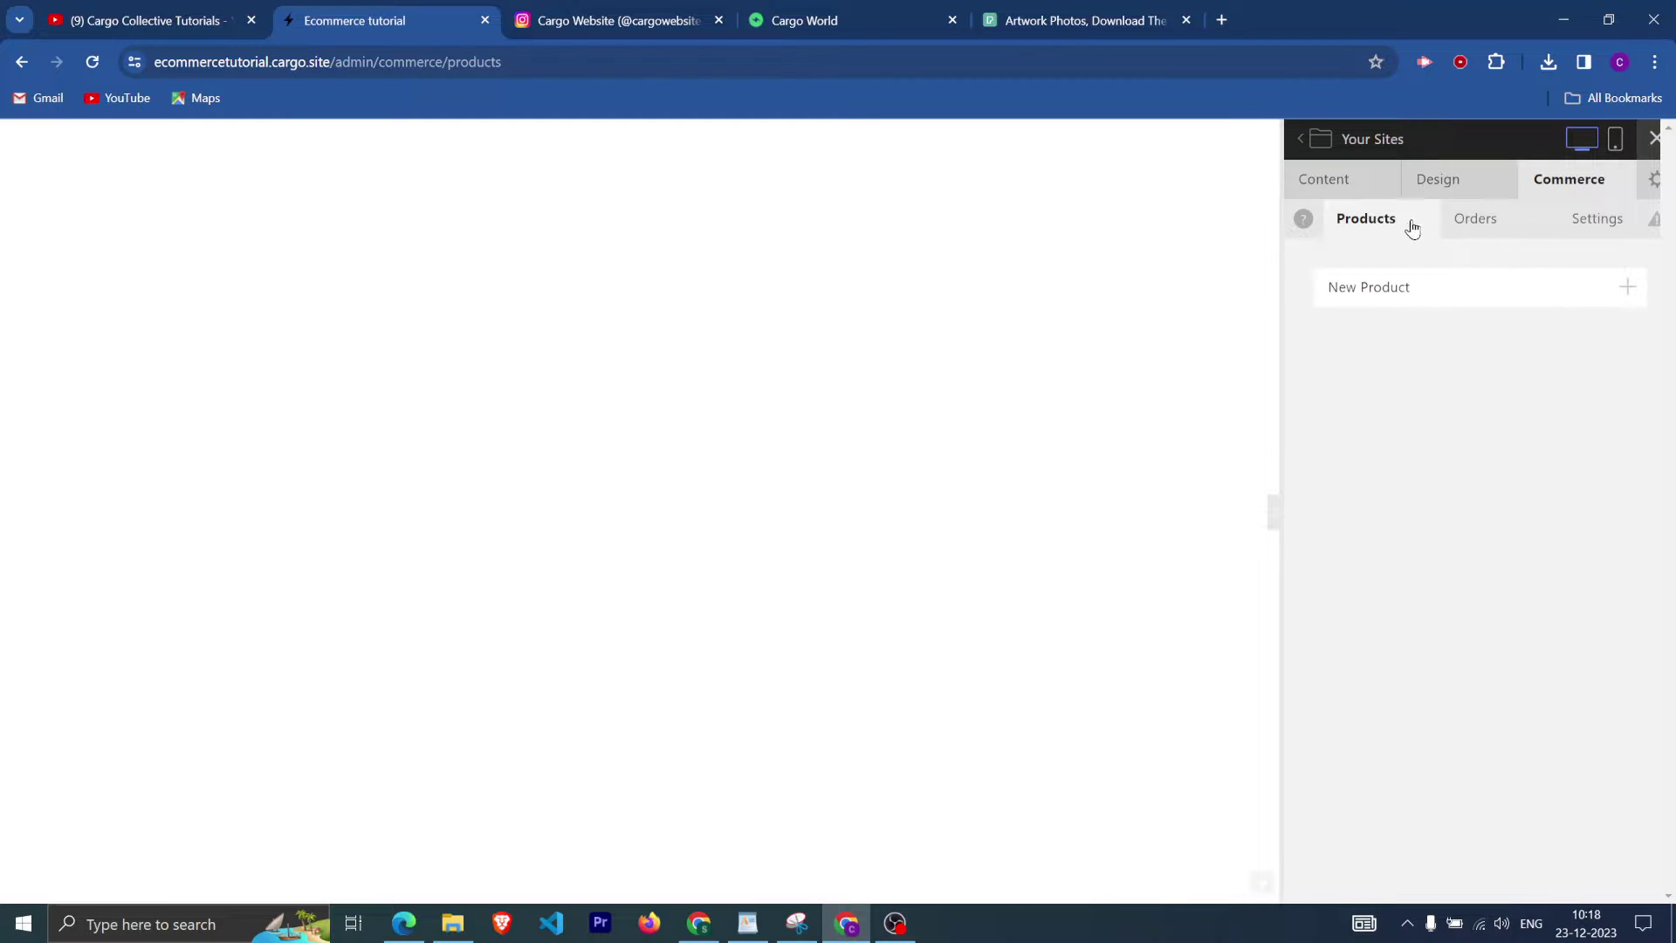
click(1627, 288)
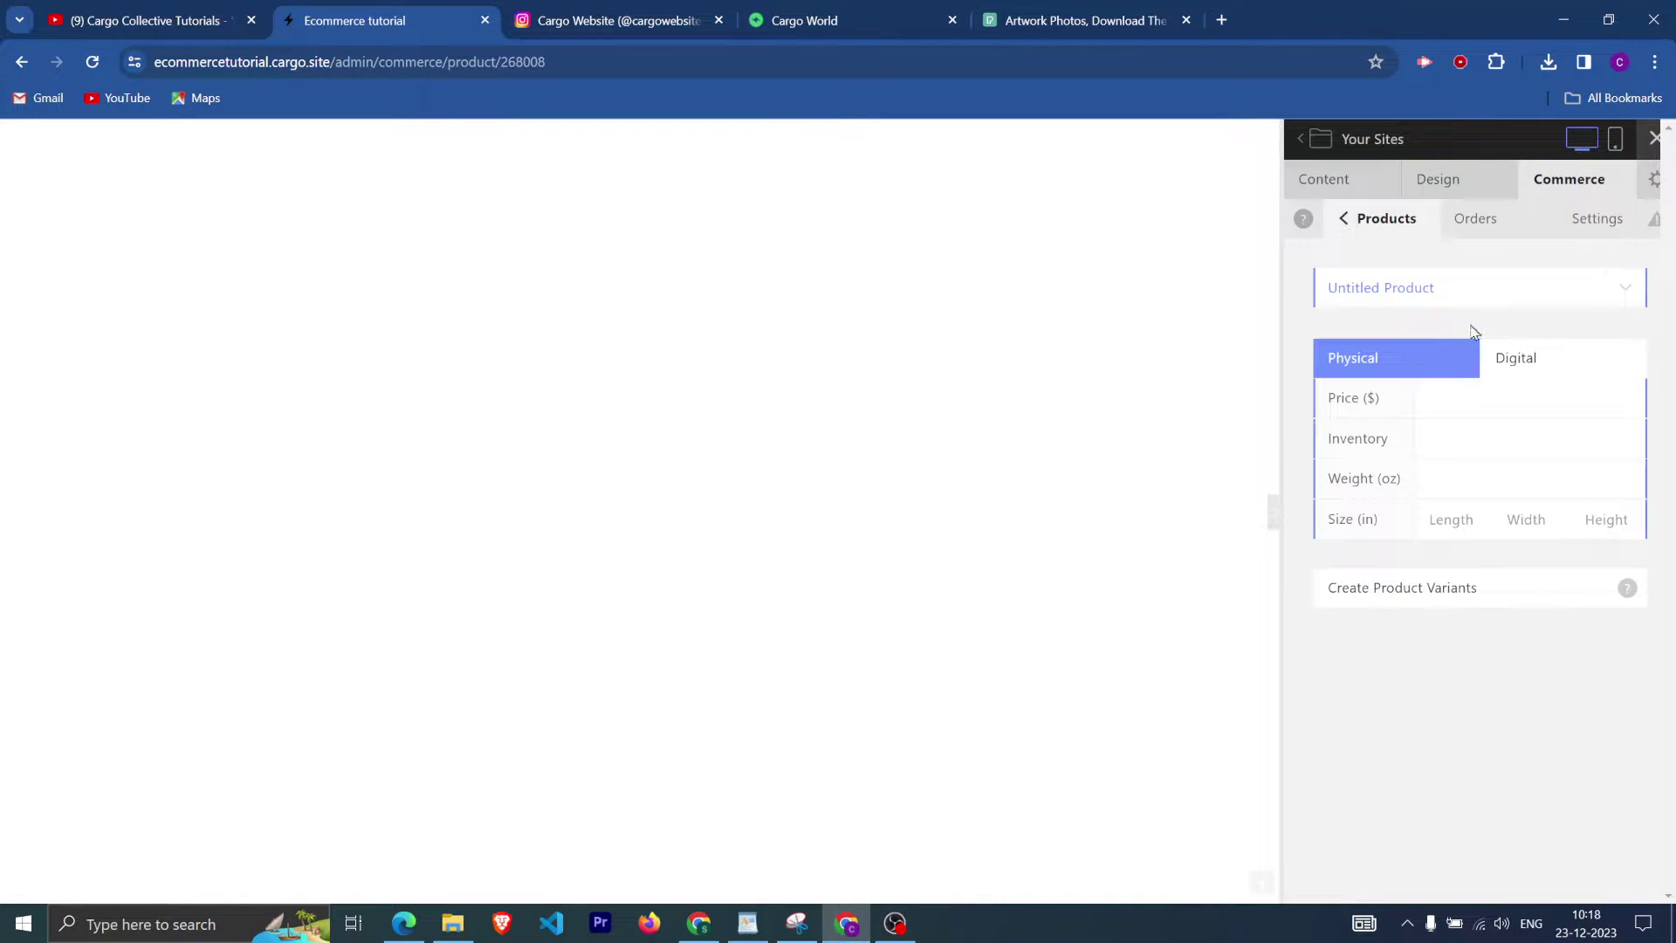
drag(1512, 291, 1318, 309)
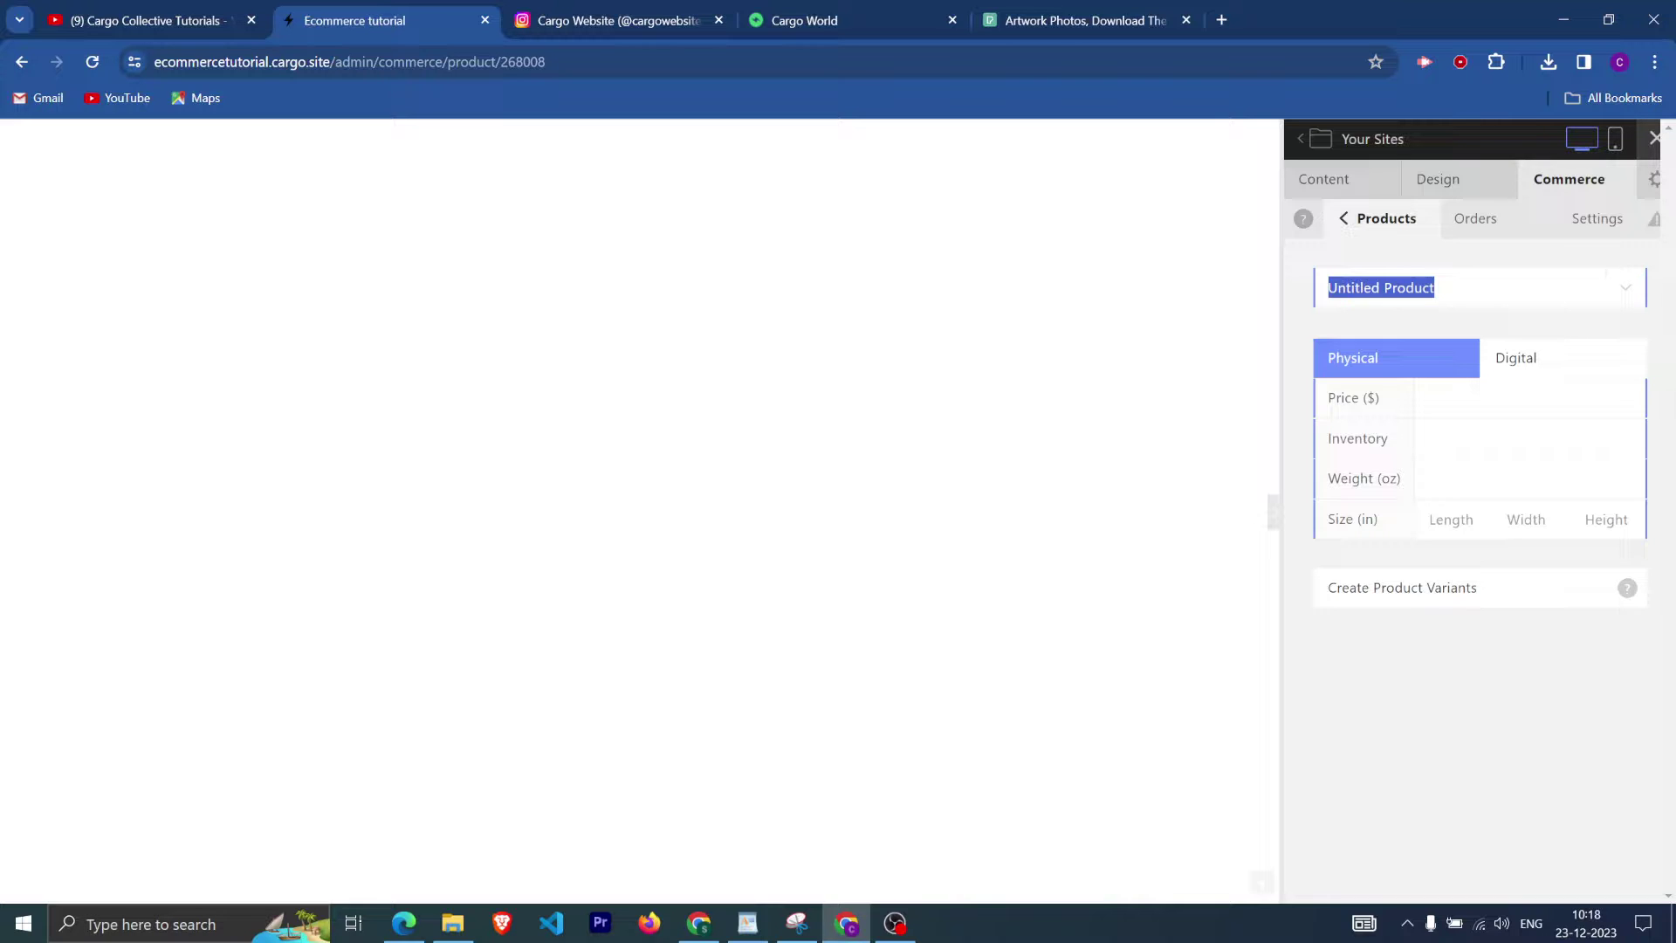
text(Arti)
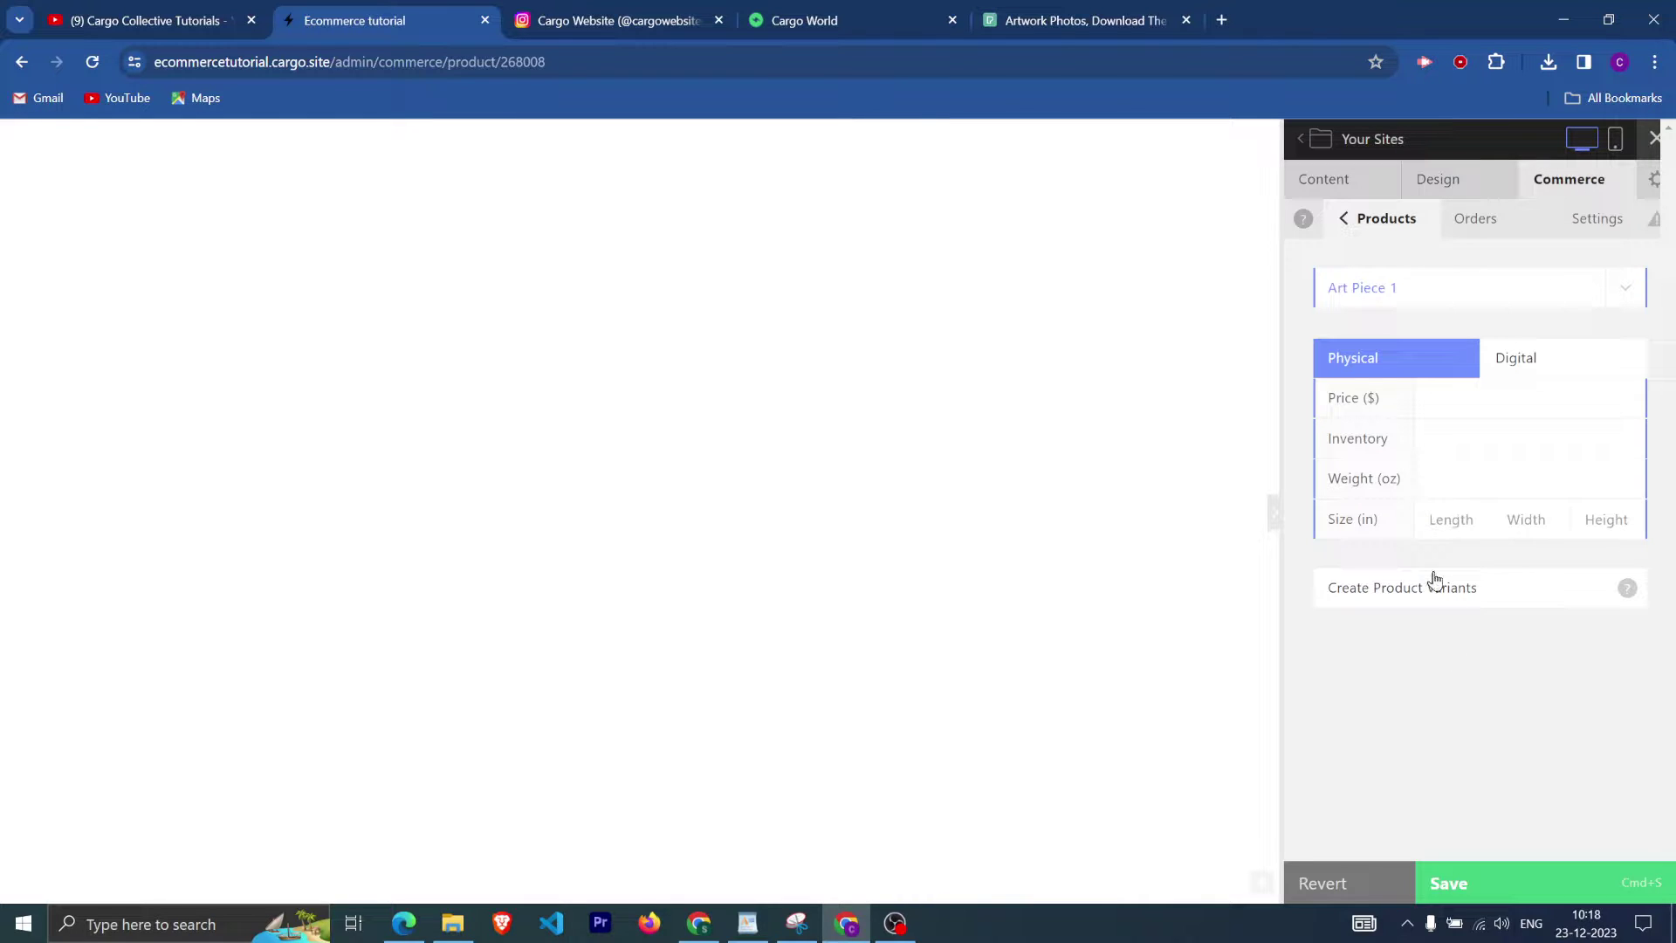
click(1534, 867)
Set the price of Art Piece 1 to $100 and its inventory to 10, saving the product.
click(1475, 399)
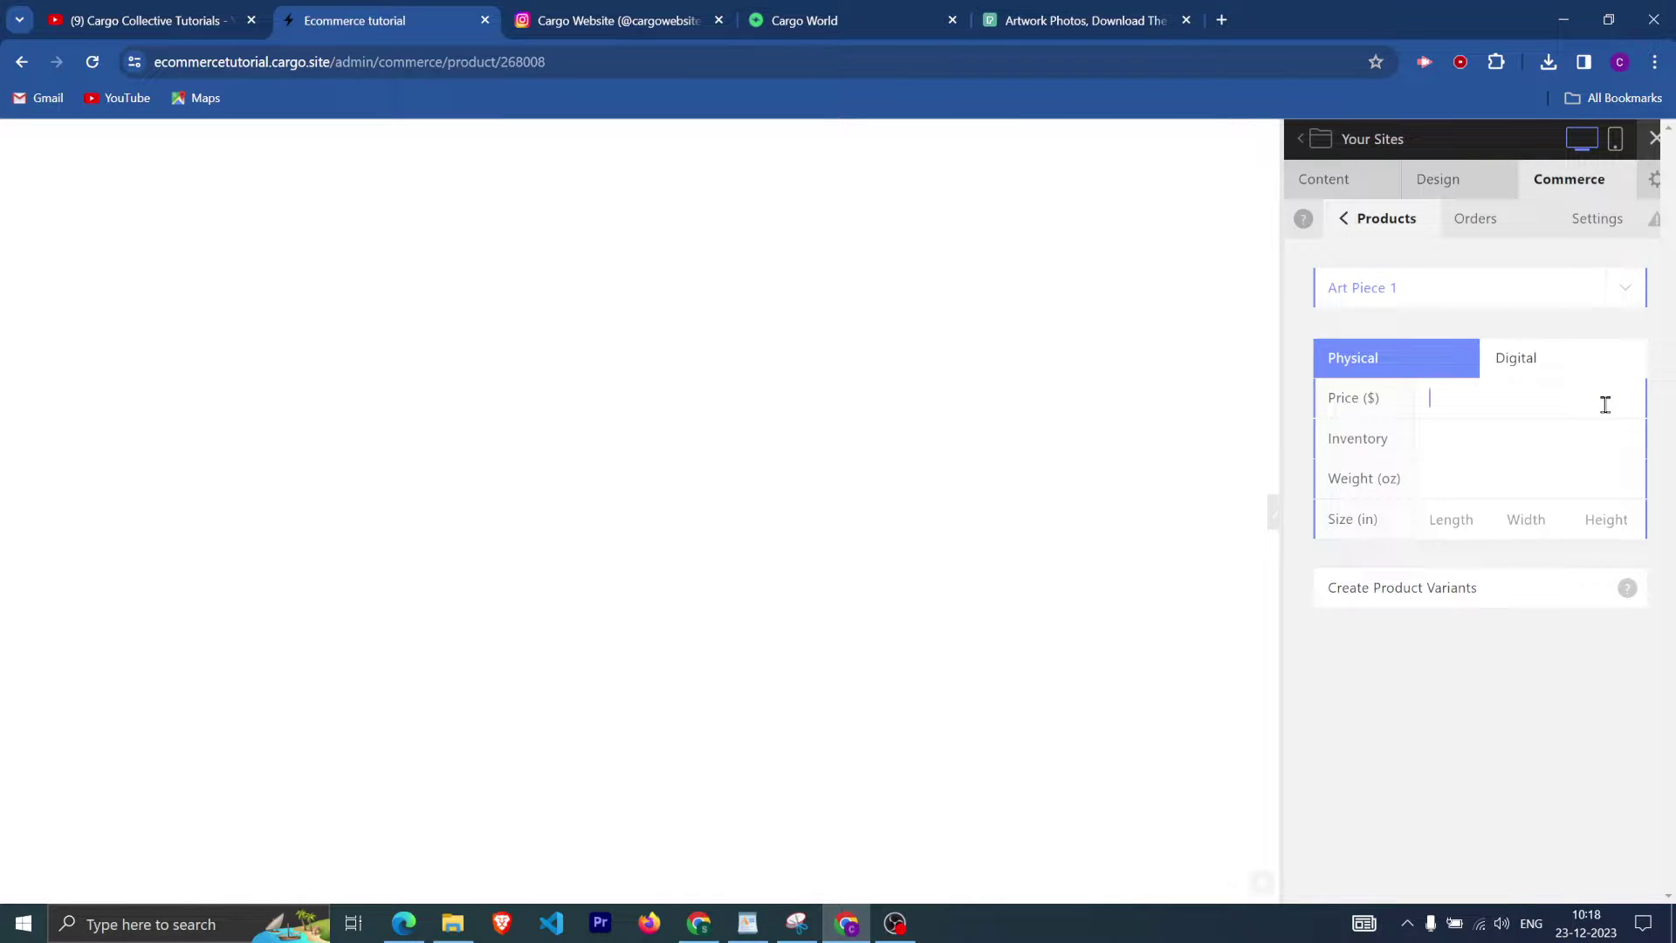
text(100)
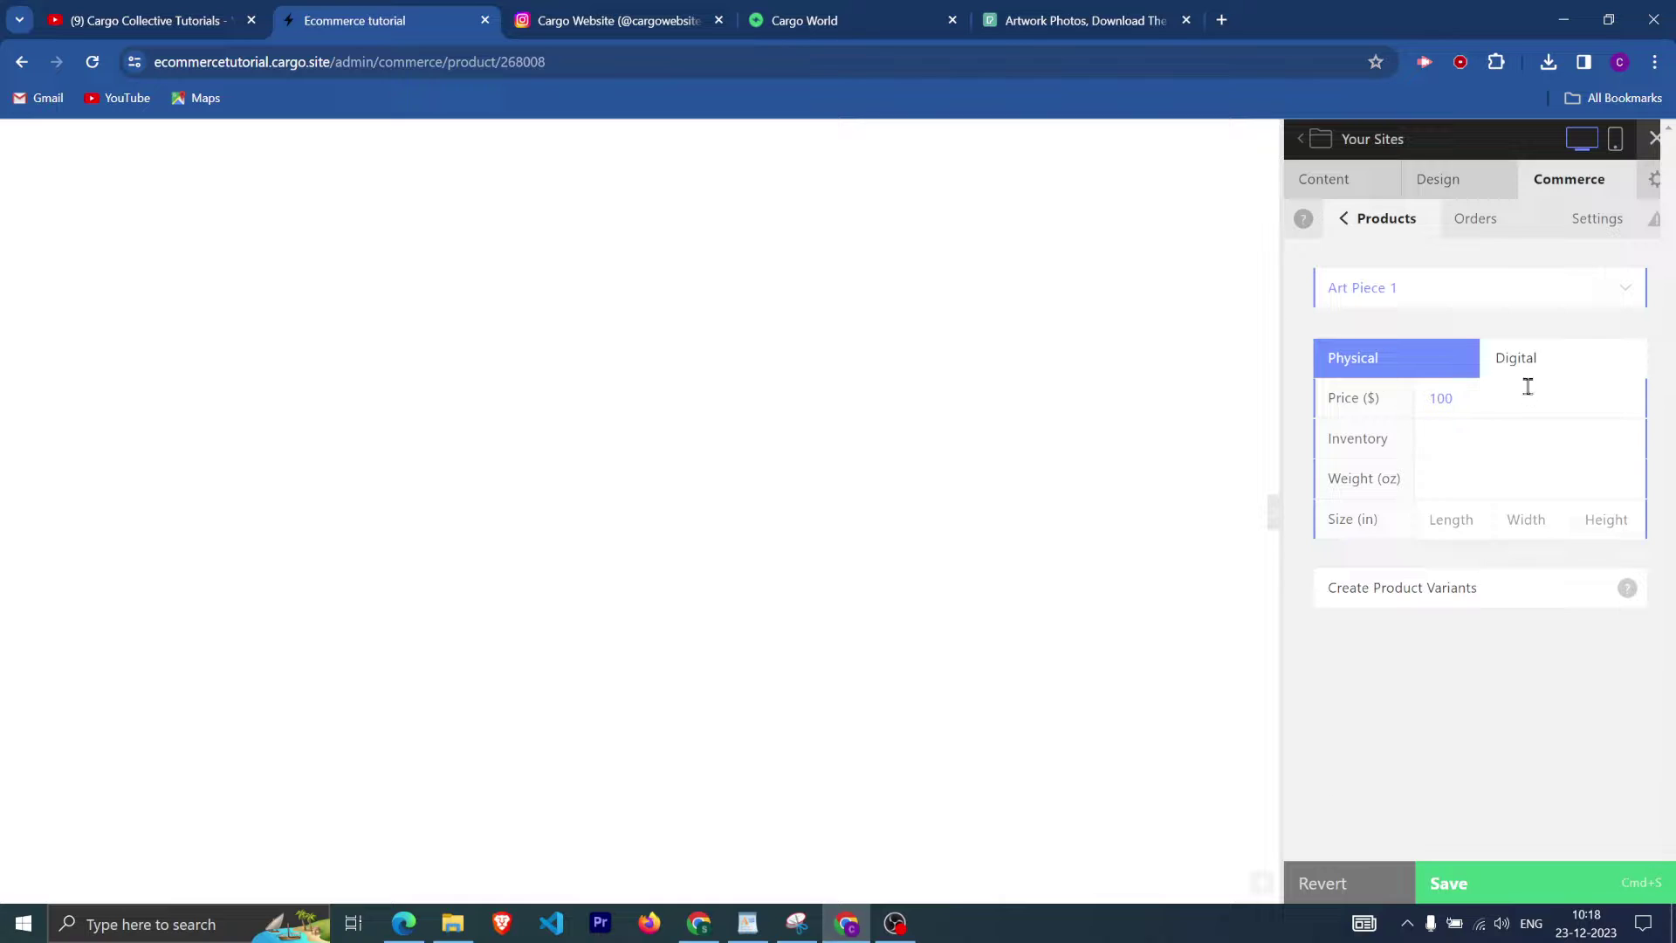
click(1504, 882)
click(1509, 439)
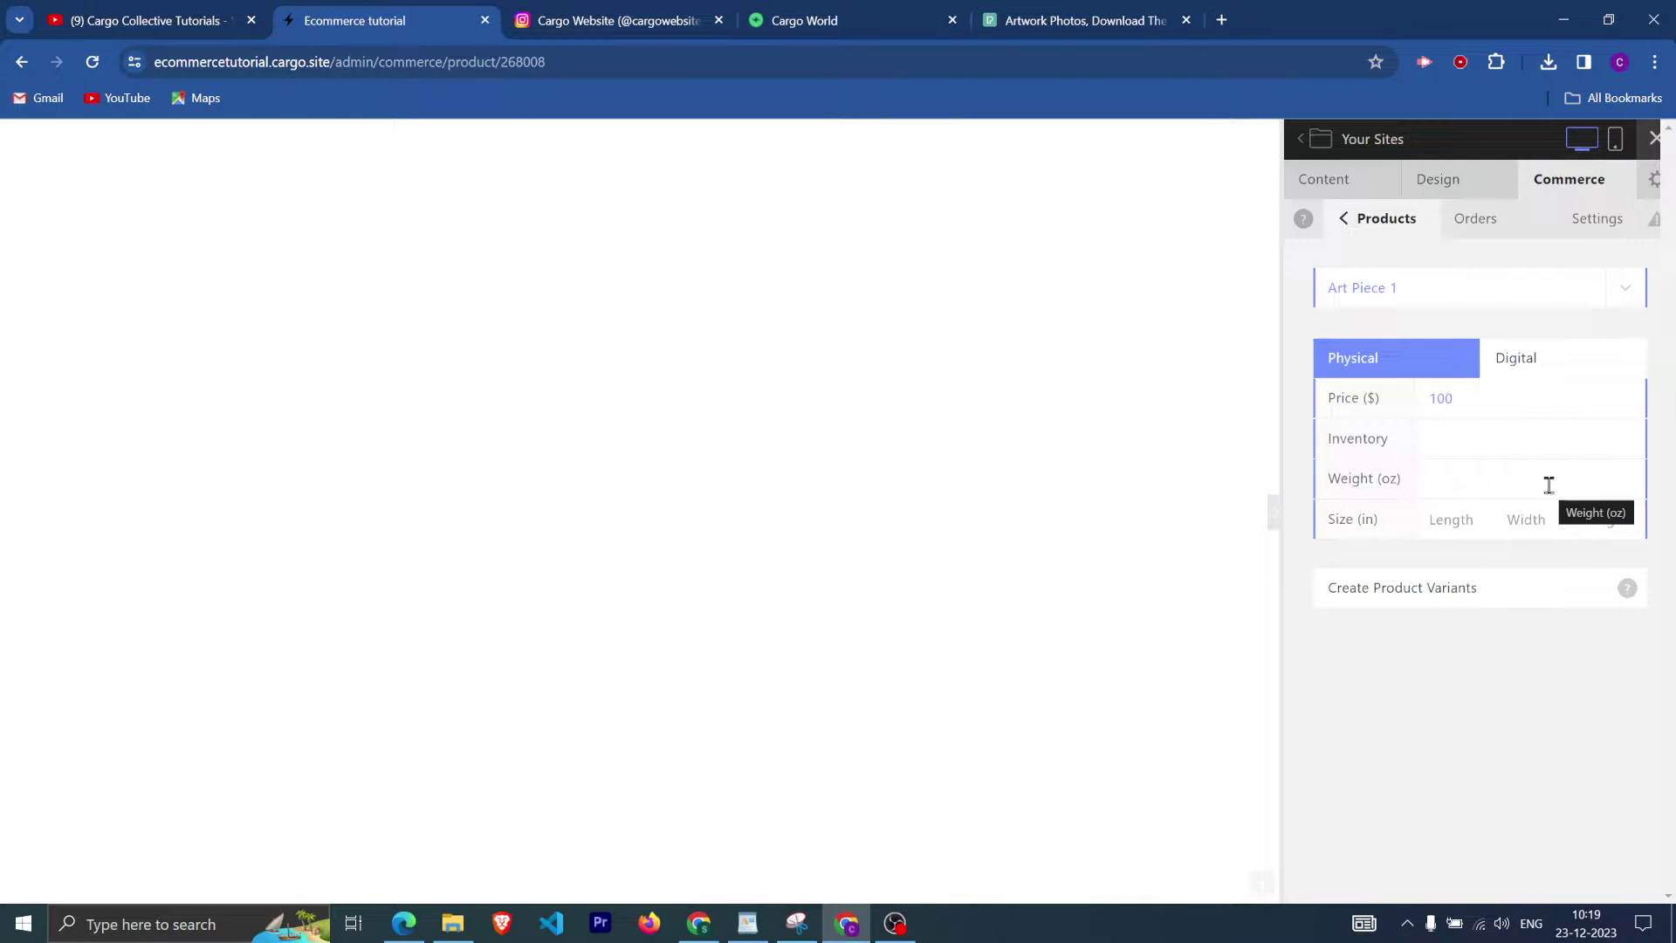
text(10)
click(1527, 880)
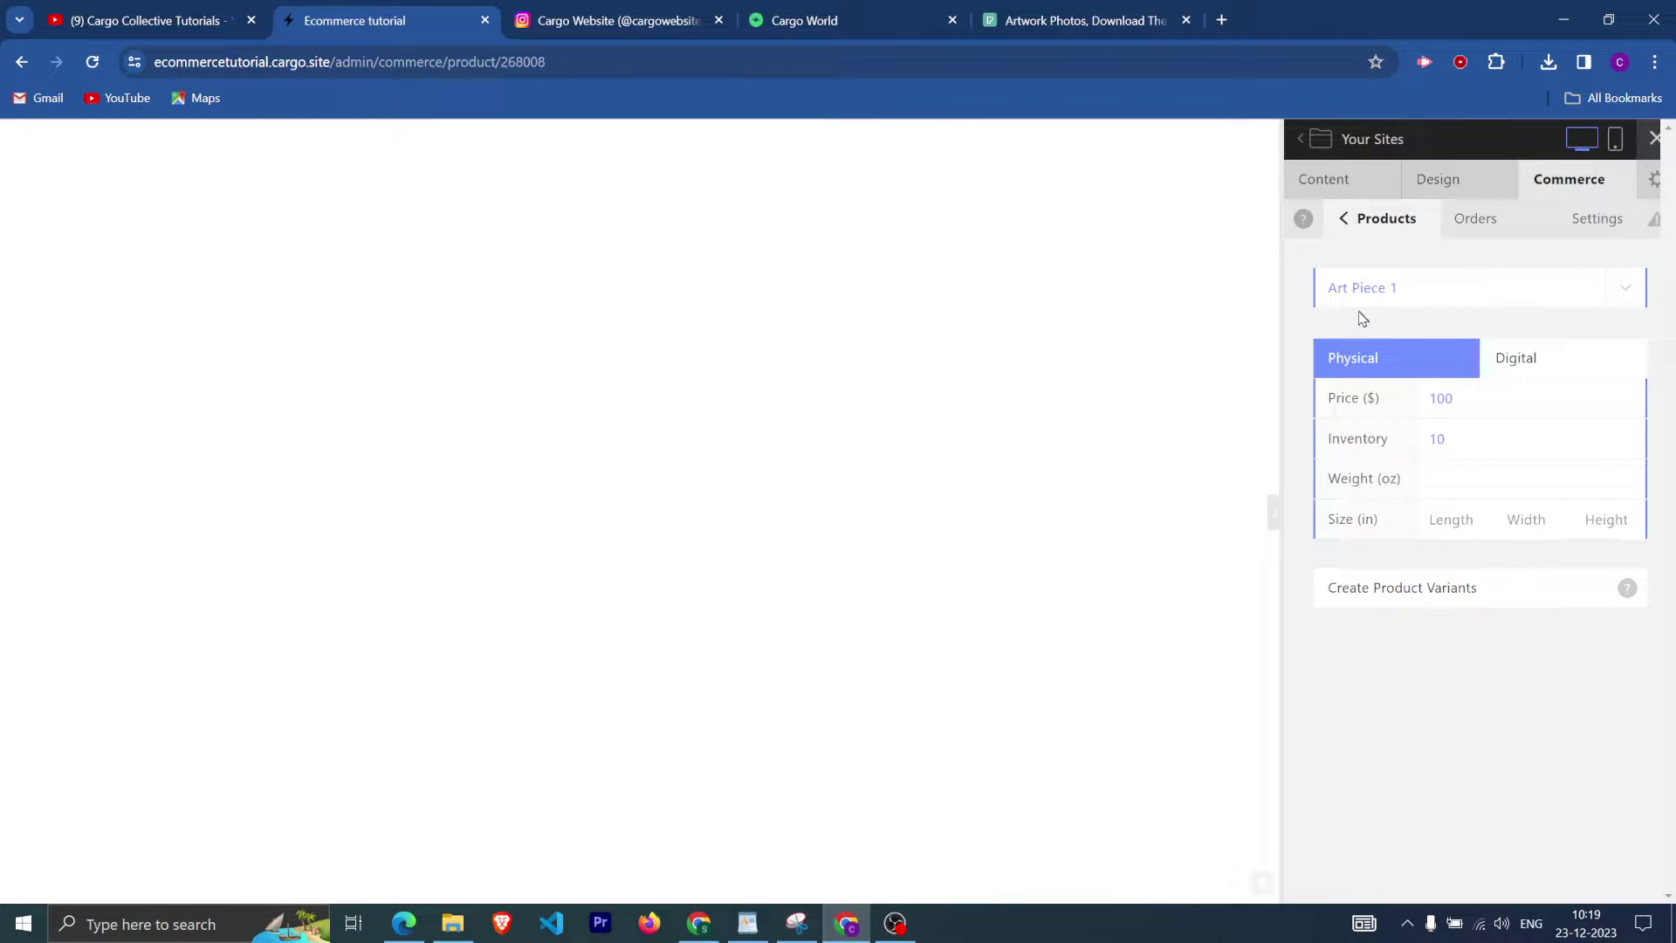
Set the weight of Art Piece 1 to 100 oz and its size to 200 × 100 × 12 in, and save.
drag(1464, 288, 1330, 316)
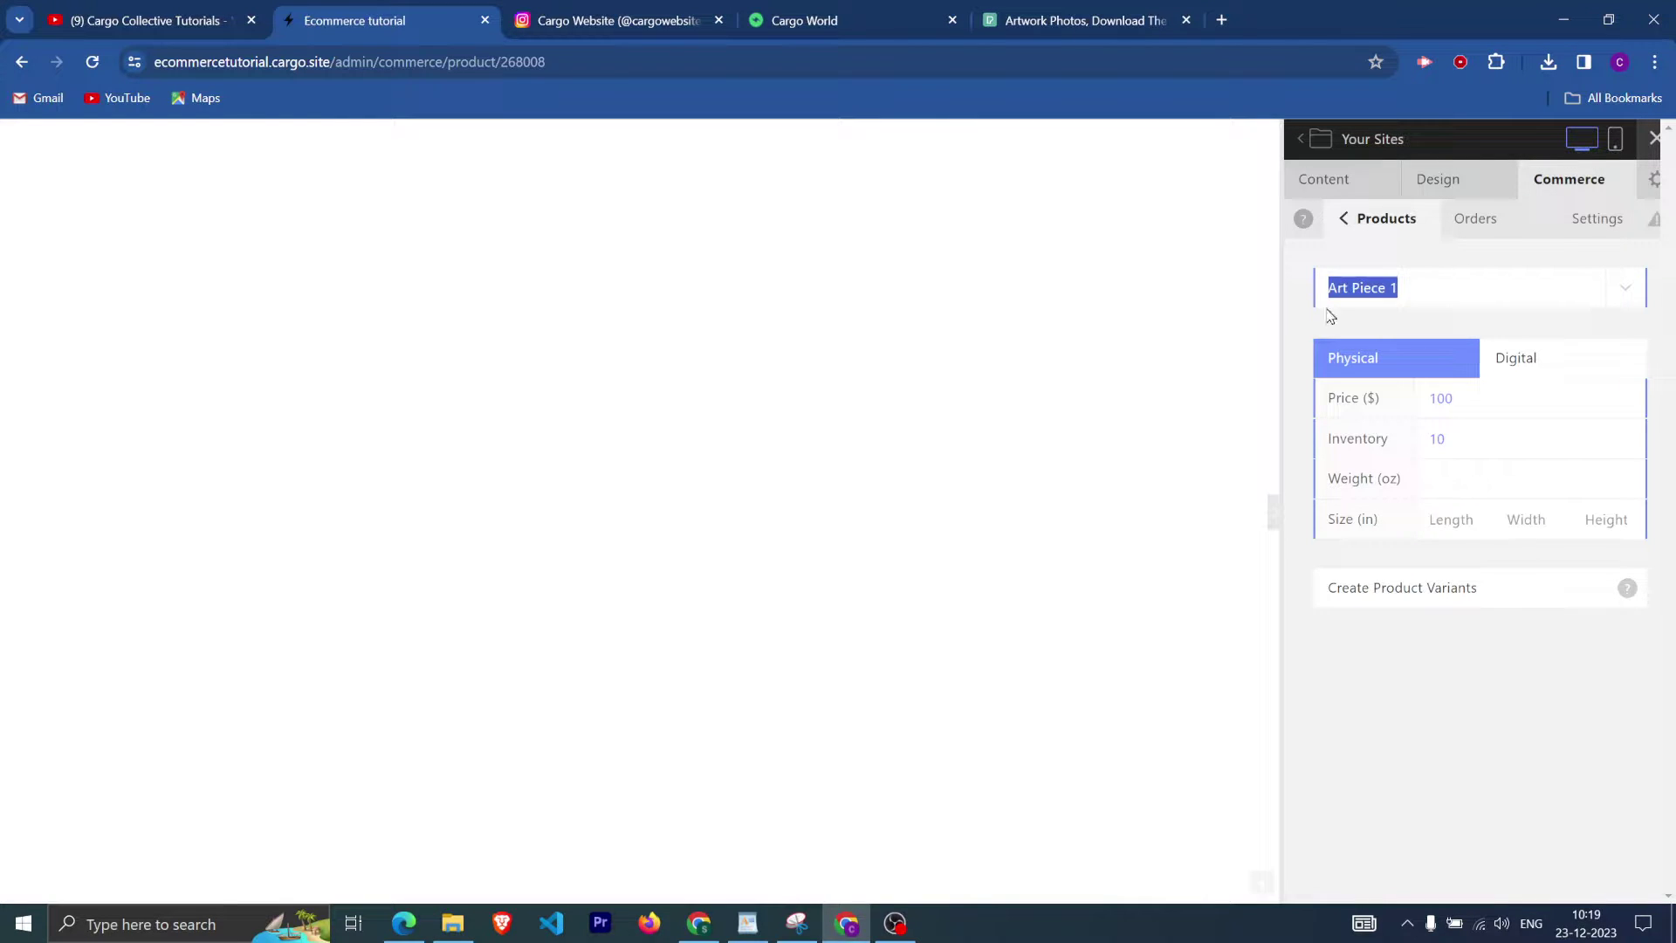
click(1468, 477)
text(100)
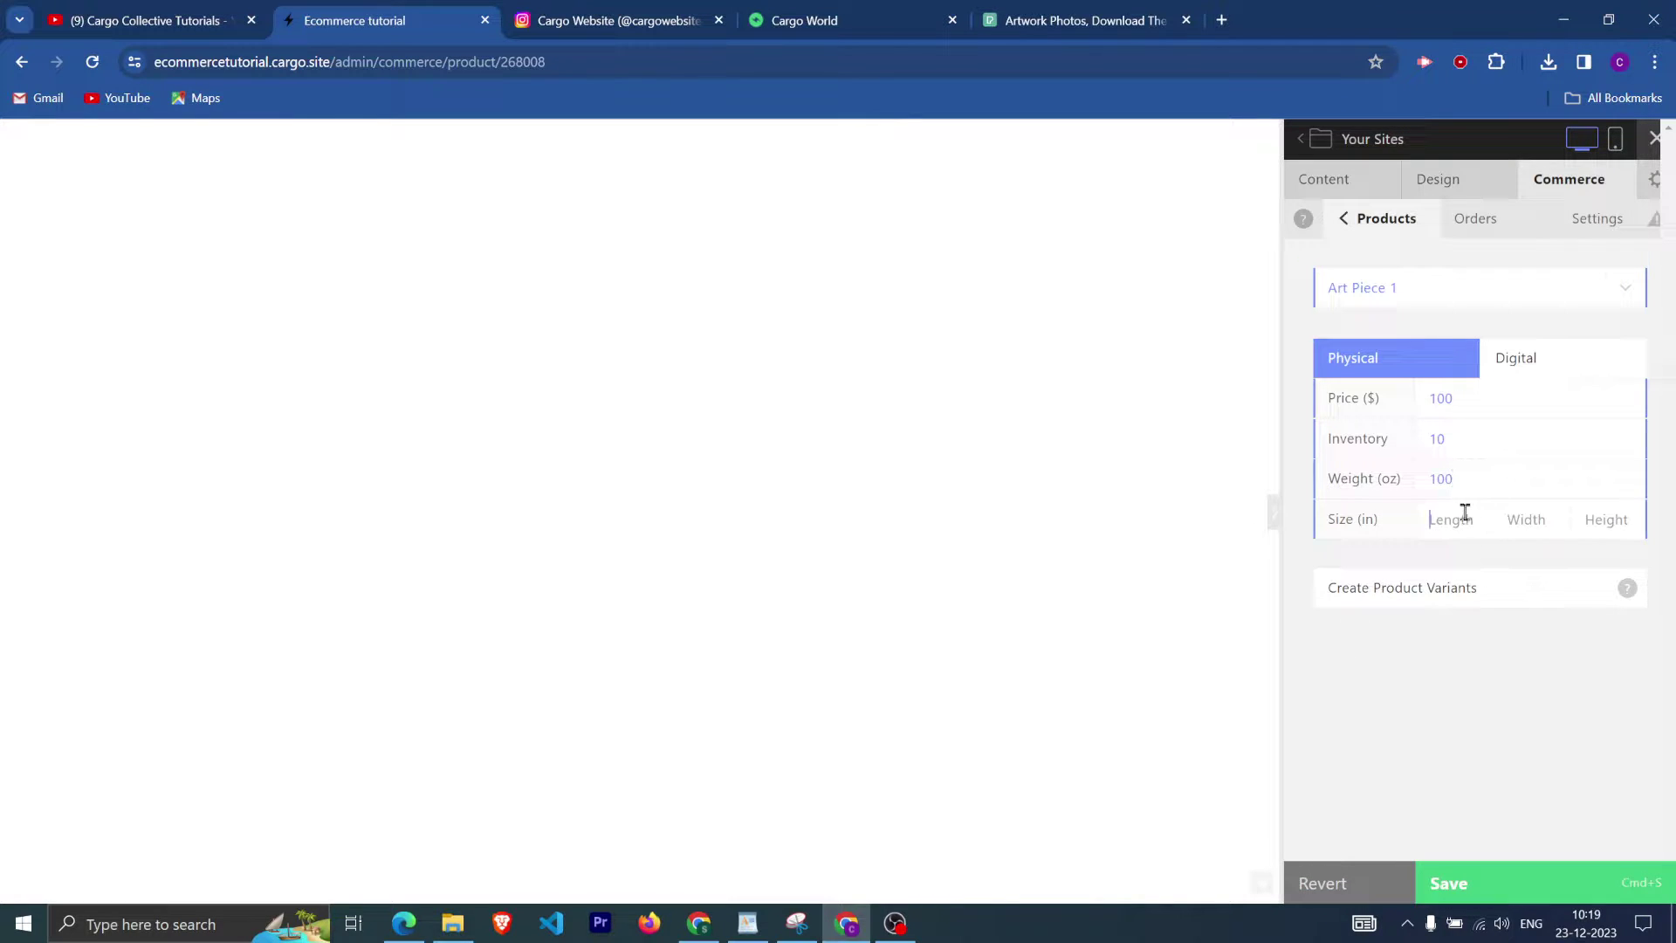
text(200)
key(Tab)
text(10)
text(1)
click(1488, 885)
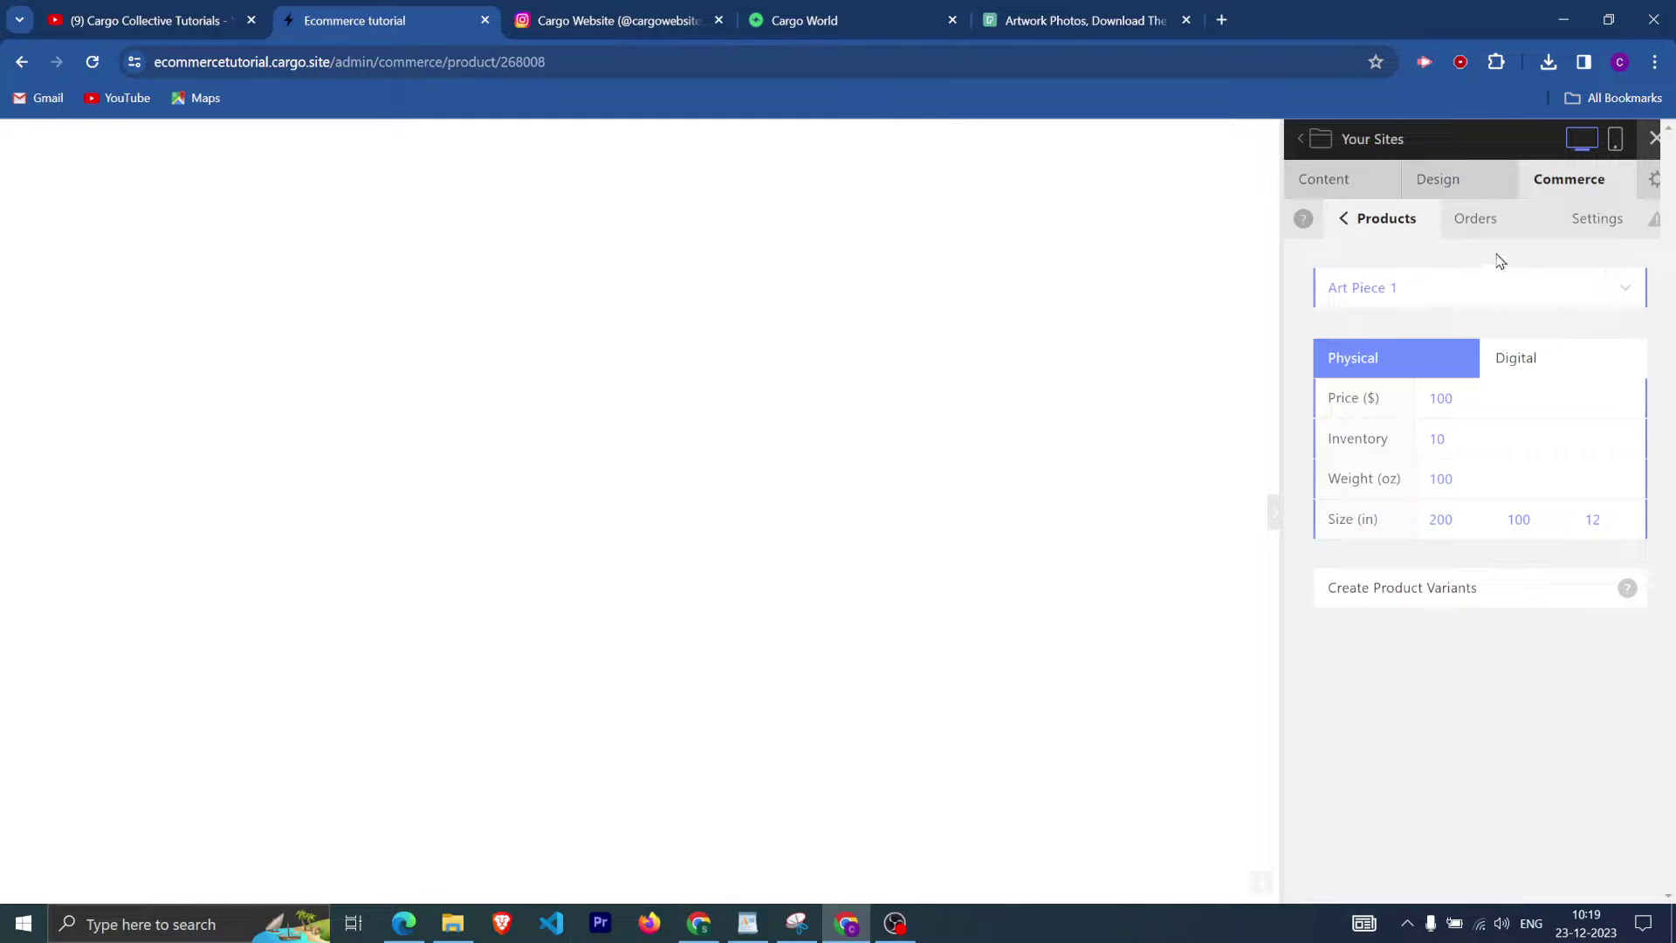
Create a second product named "Art Piece 2 (Digital)" and save it.
click(1411, 228)
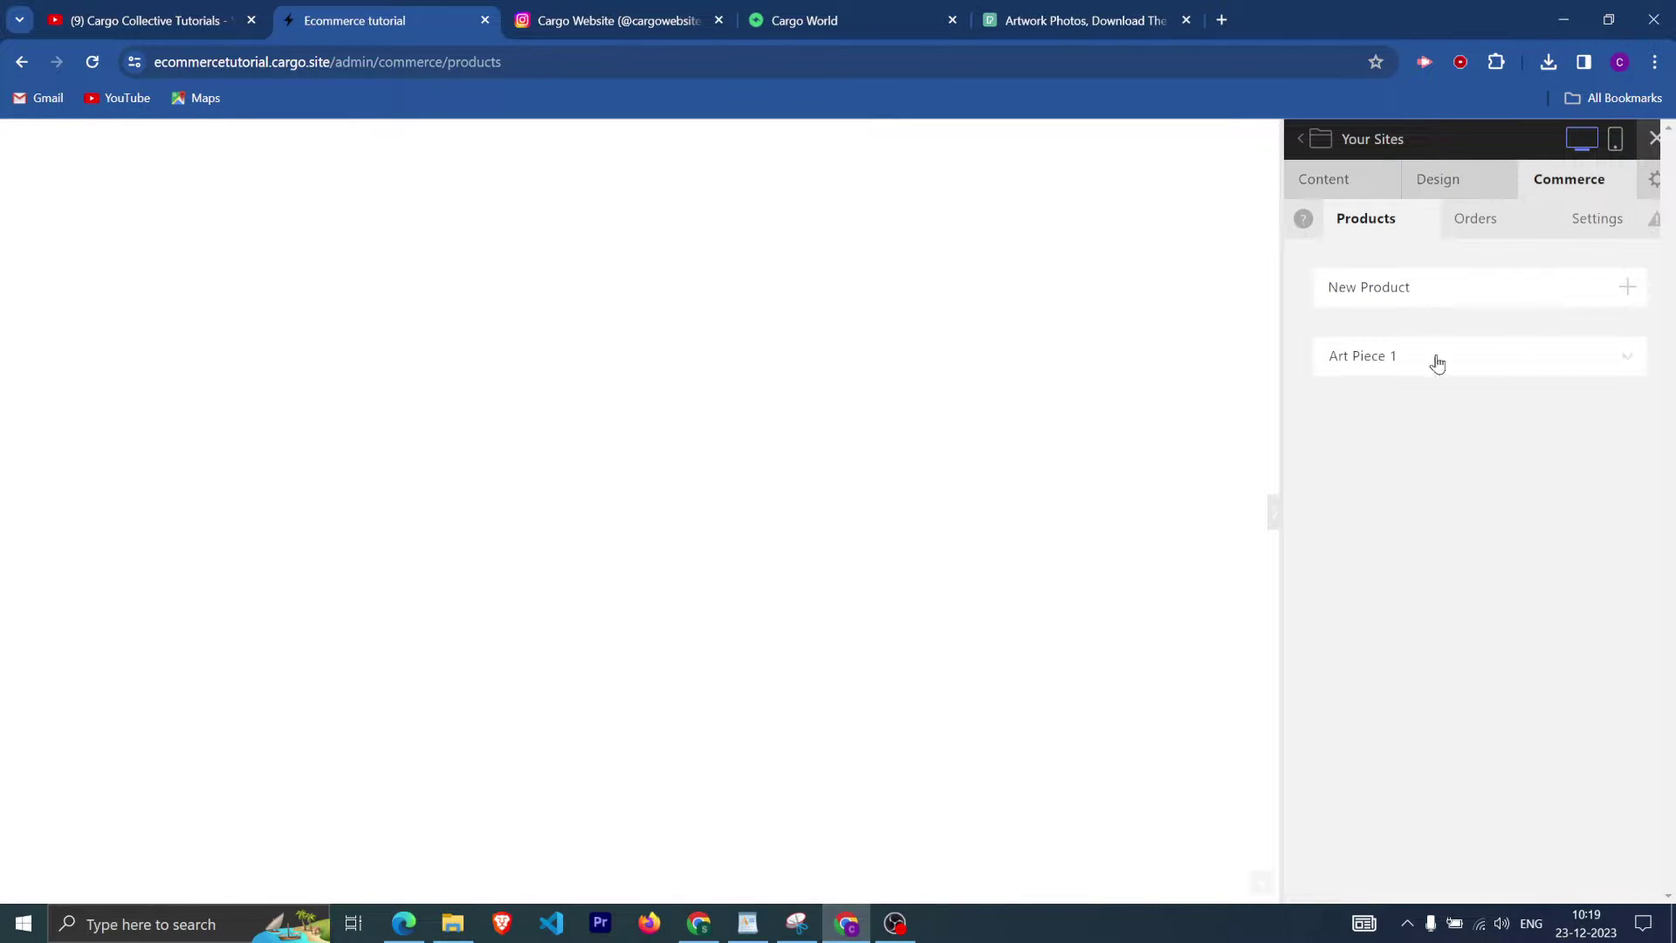
click(1627, 289)
drag(1484, 288, 1322, 294)
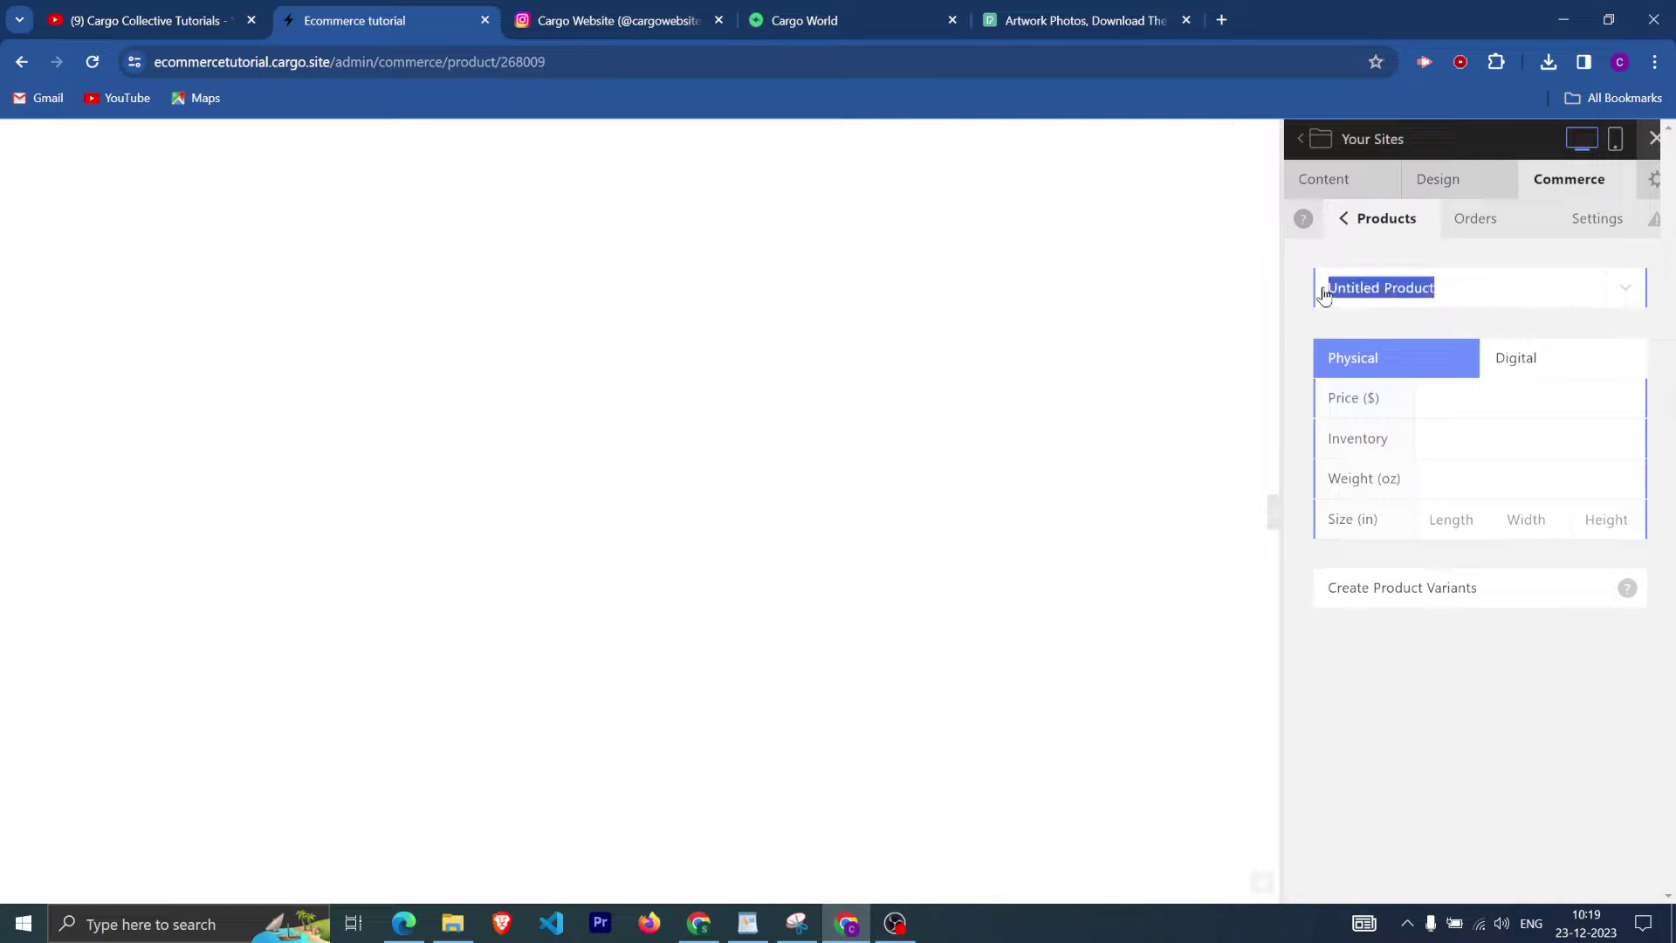
text(Art Piece 2 (Digital)
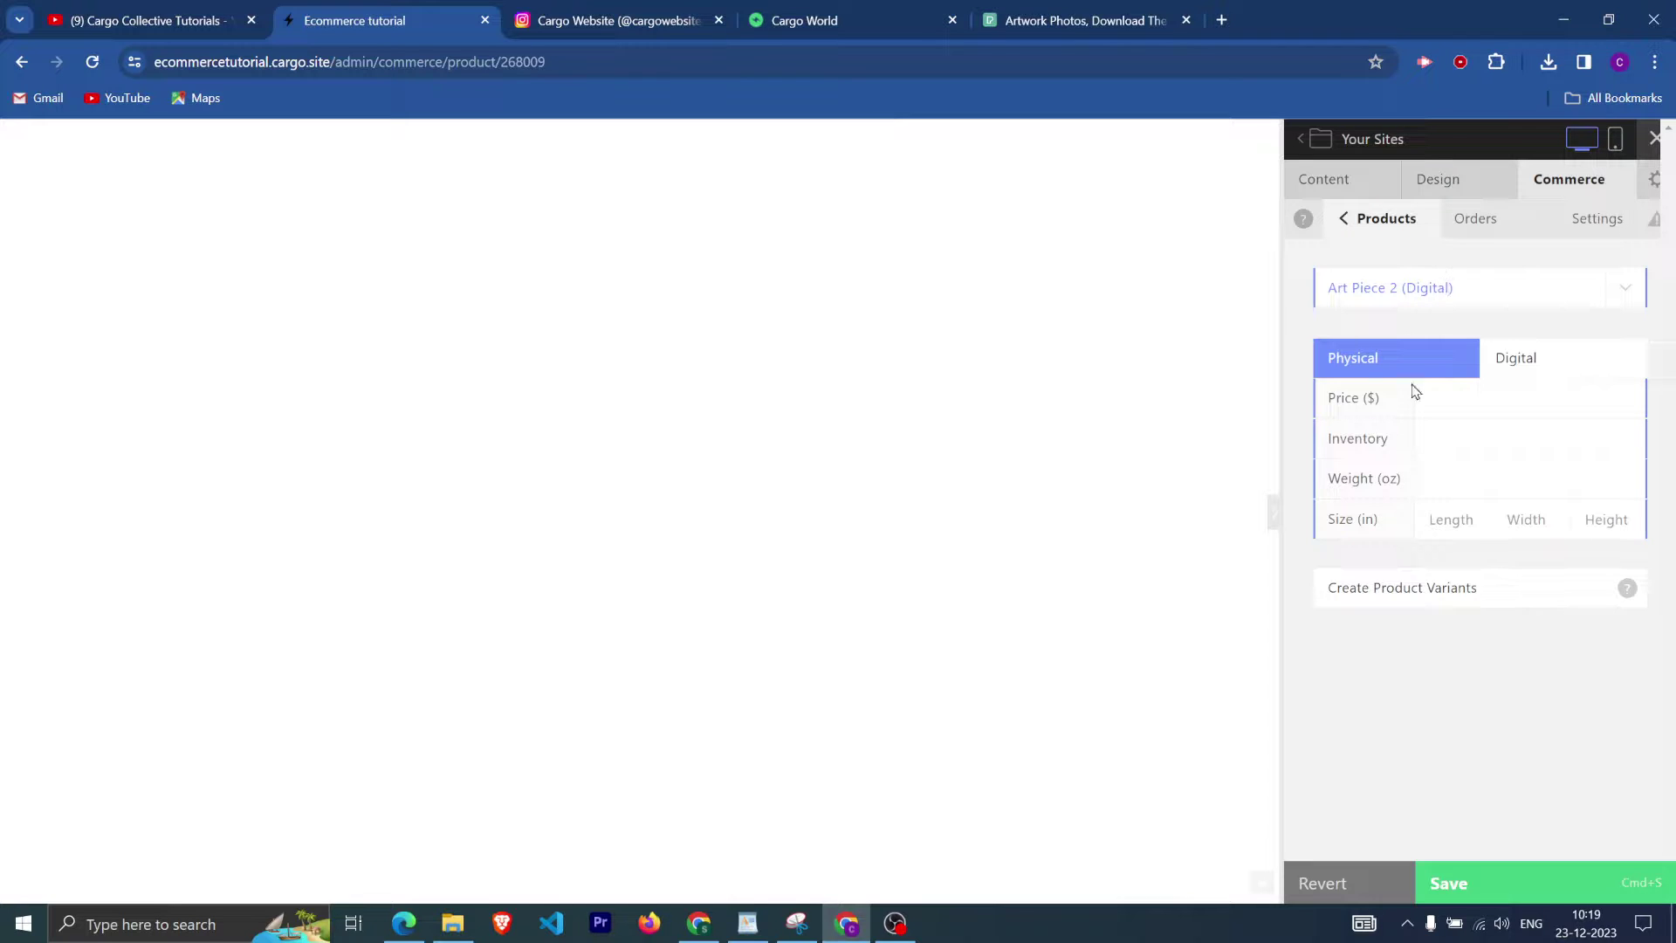
click(1466, 882)
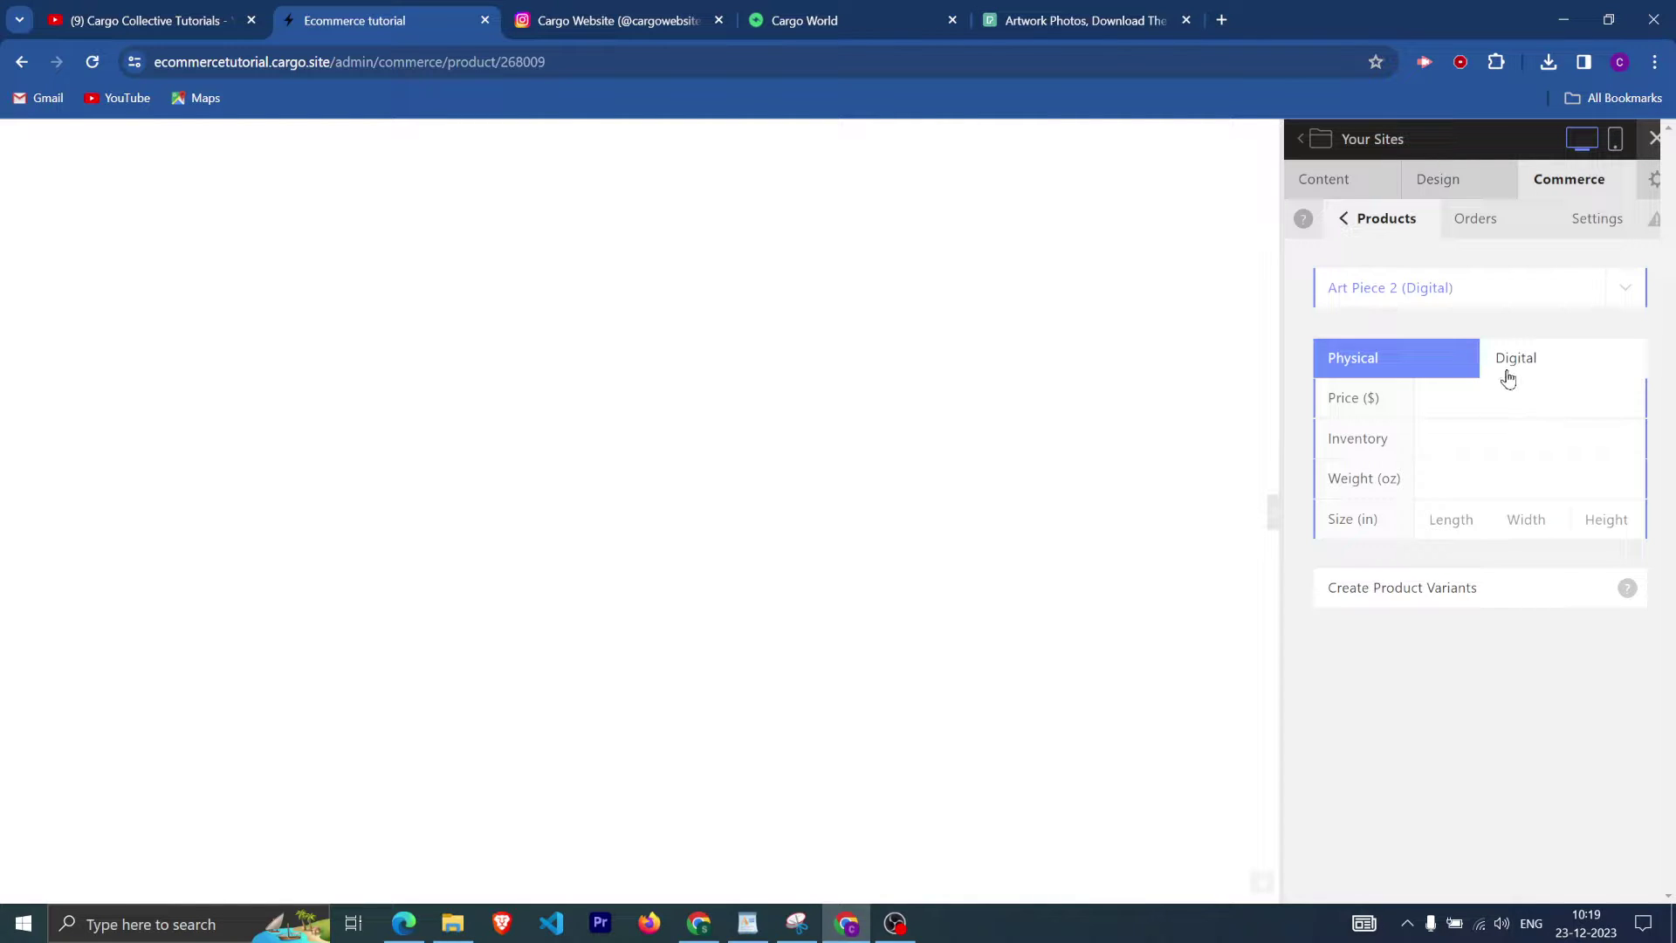
Make Art Piece 2 a digital product with a price of $20 and an inventory of 100.
click(1556, 361)
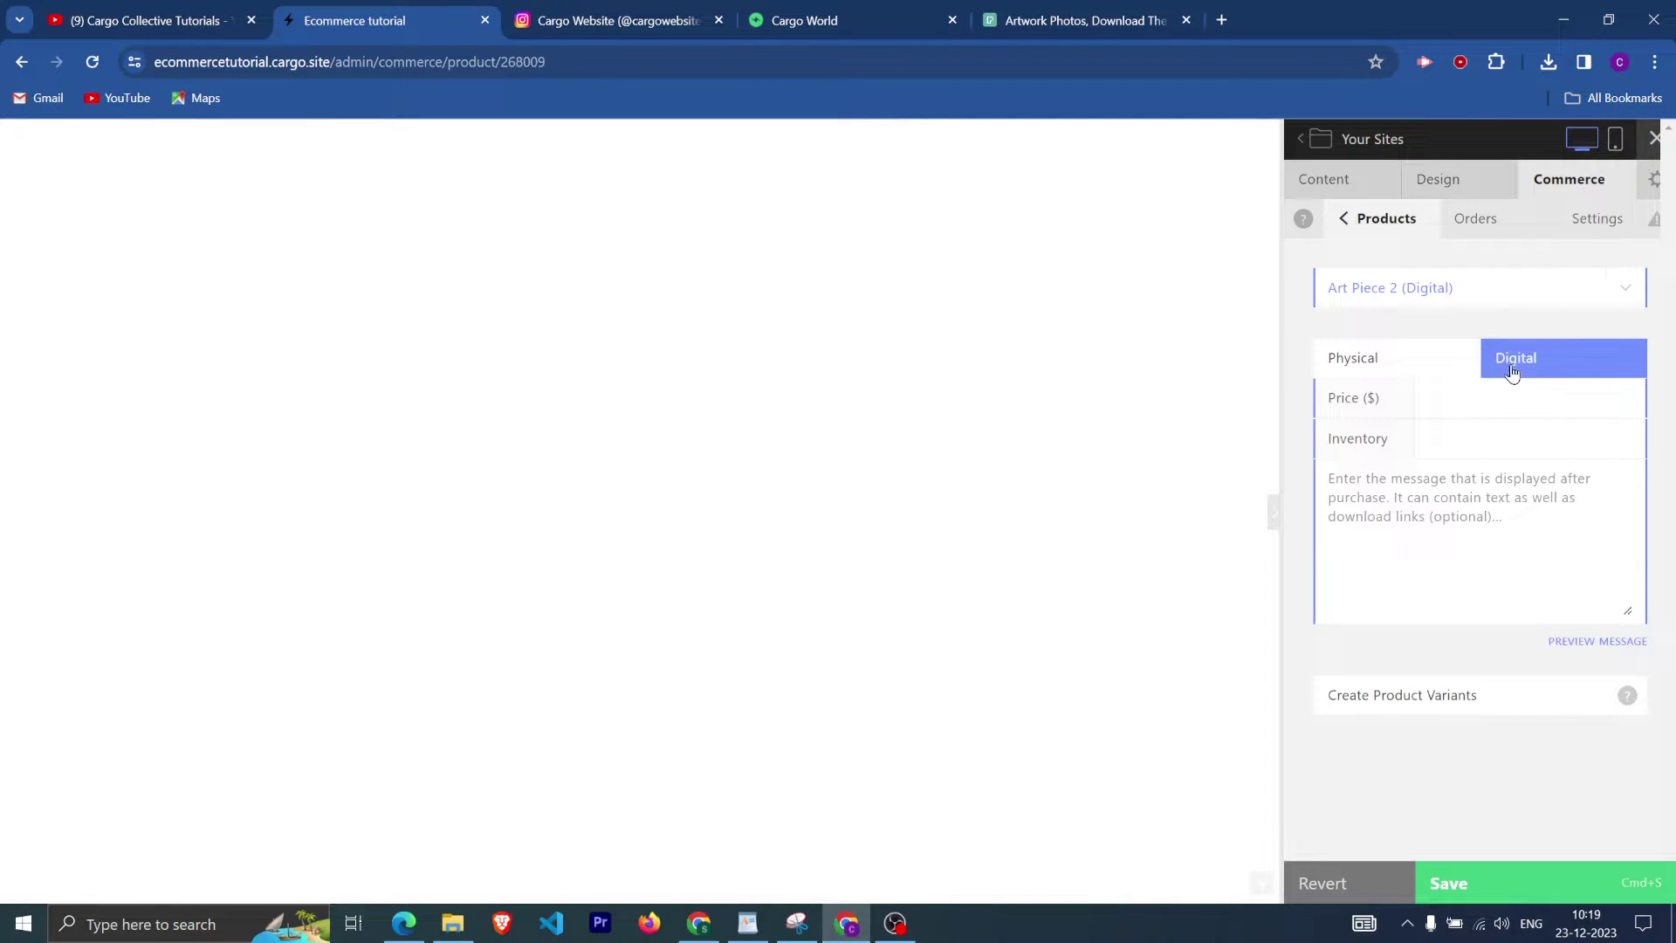
click(1443, 397)
double_click(1459, 400)
click(1422, 437)
Enter the post-purchase message "Please Download the attachment from here -" for Art Piece 2 and save the product.
click(1328, 505)
text(Ple)
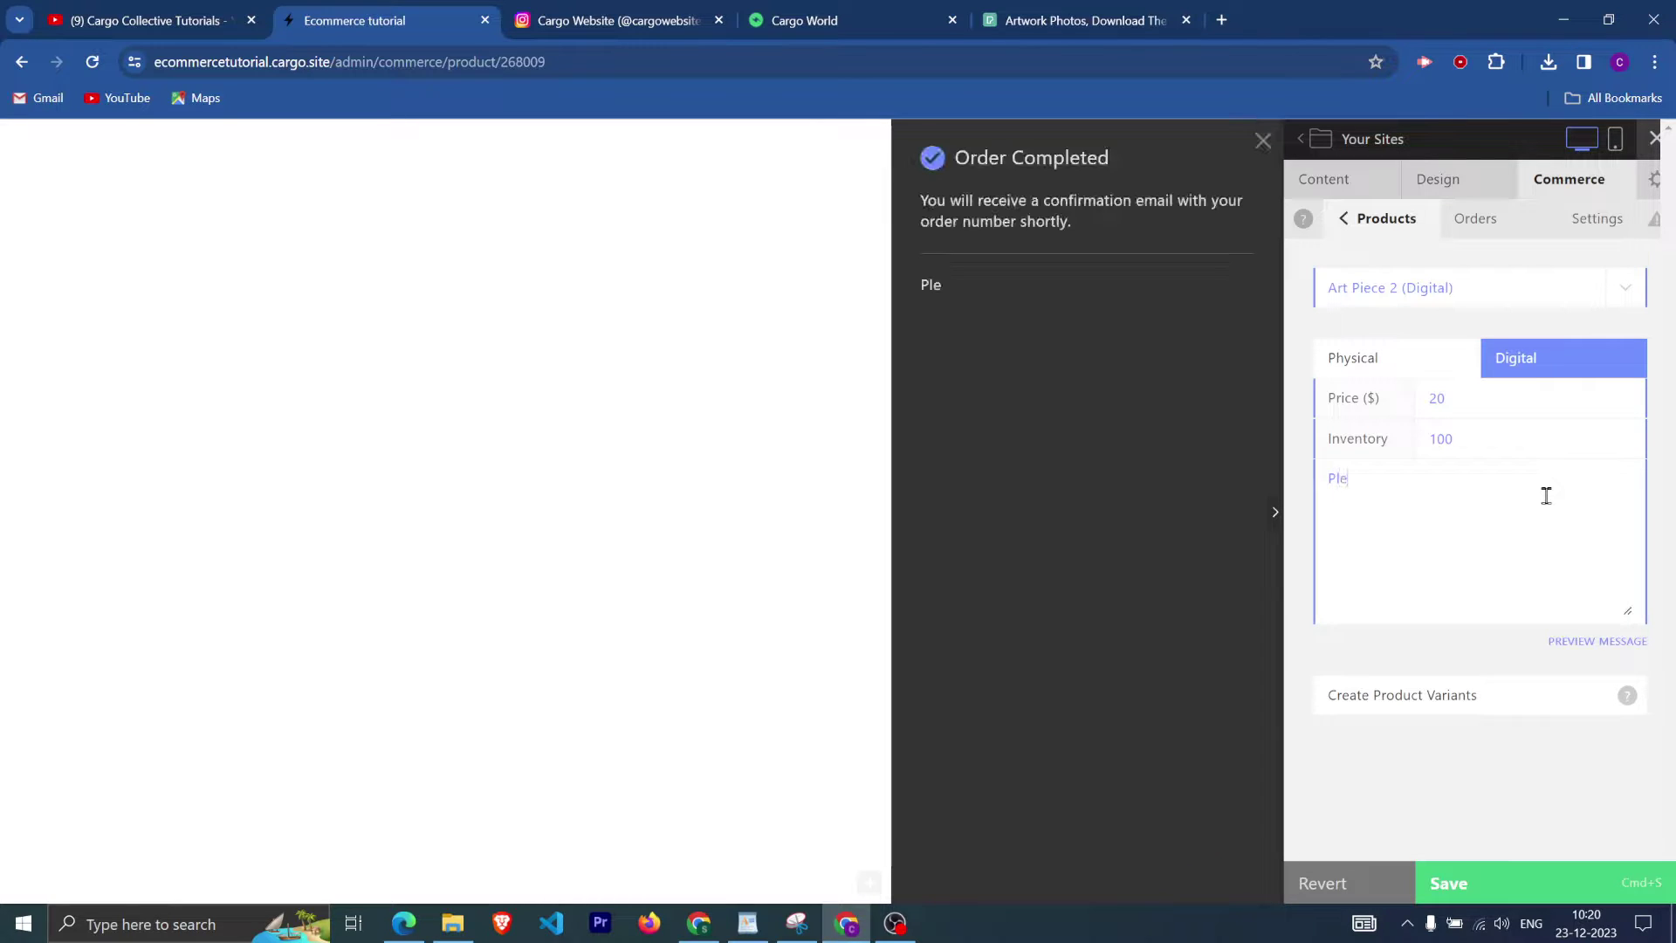
text(ase Download the at)
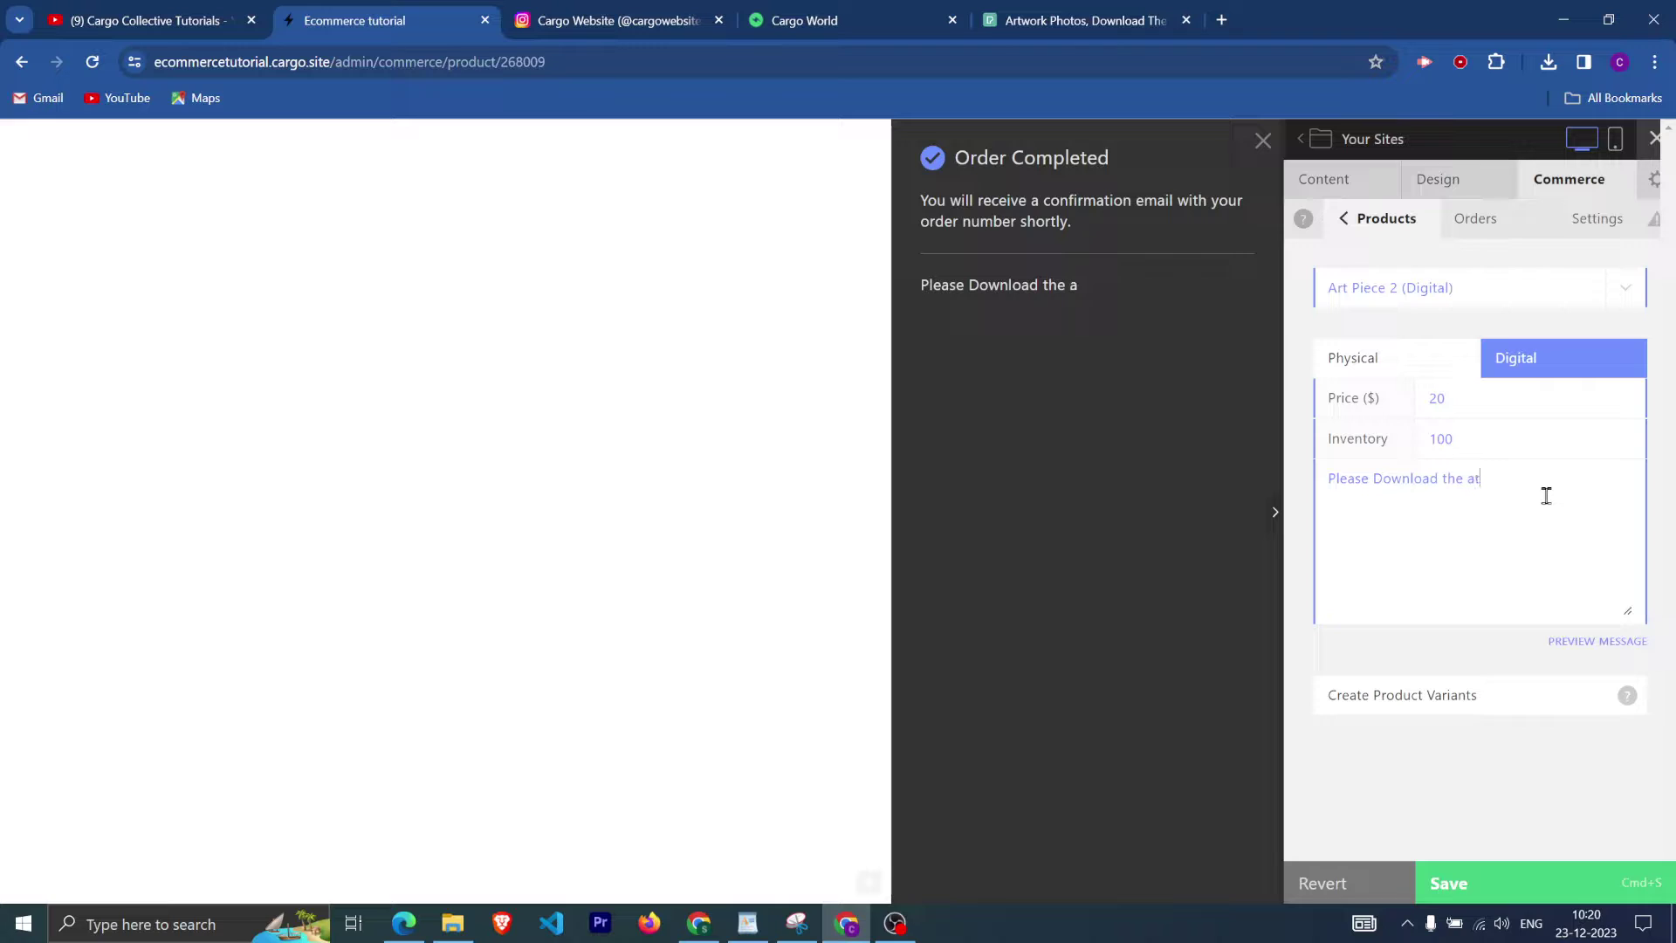
text(tachme)
key(BackSpace)
text(me)
key(BackSpace)
text(nt from her)
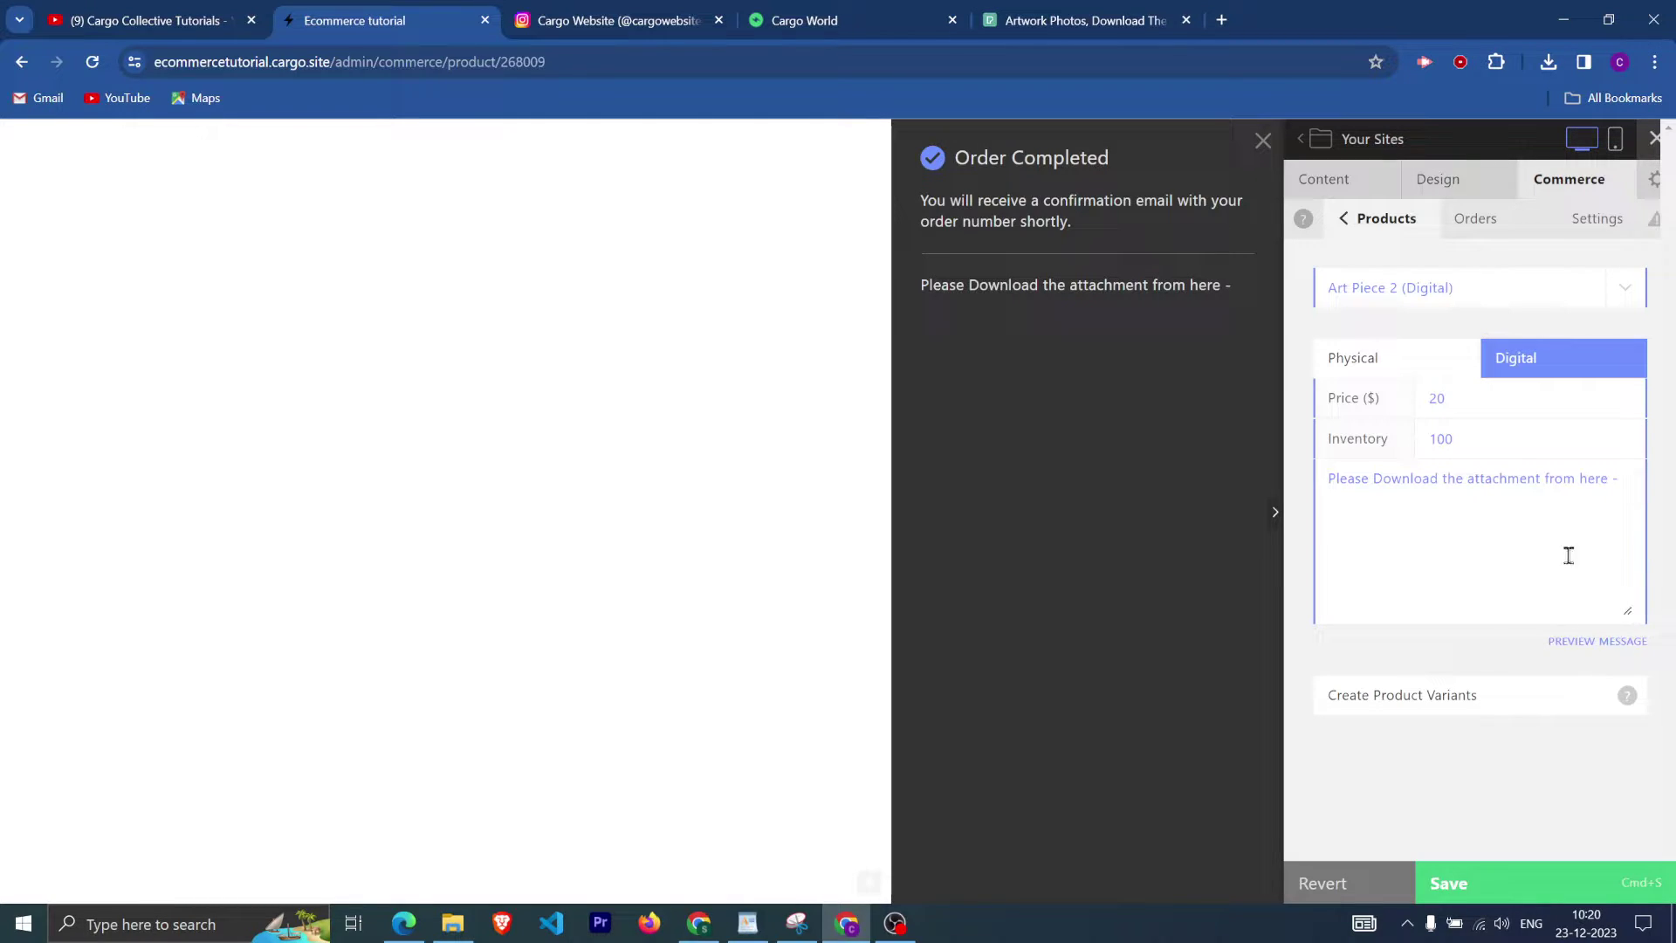
click(1513, 865)
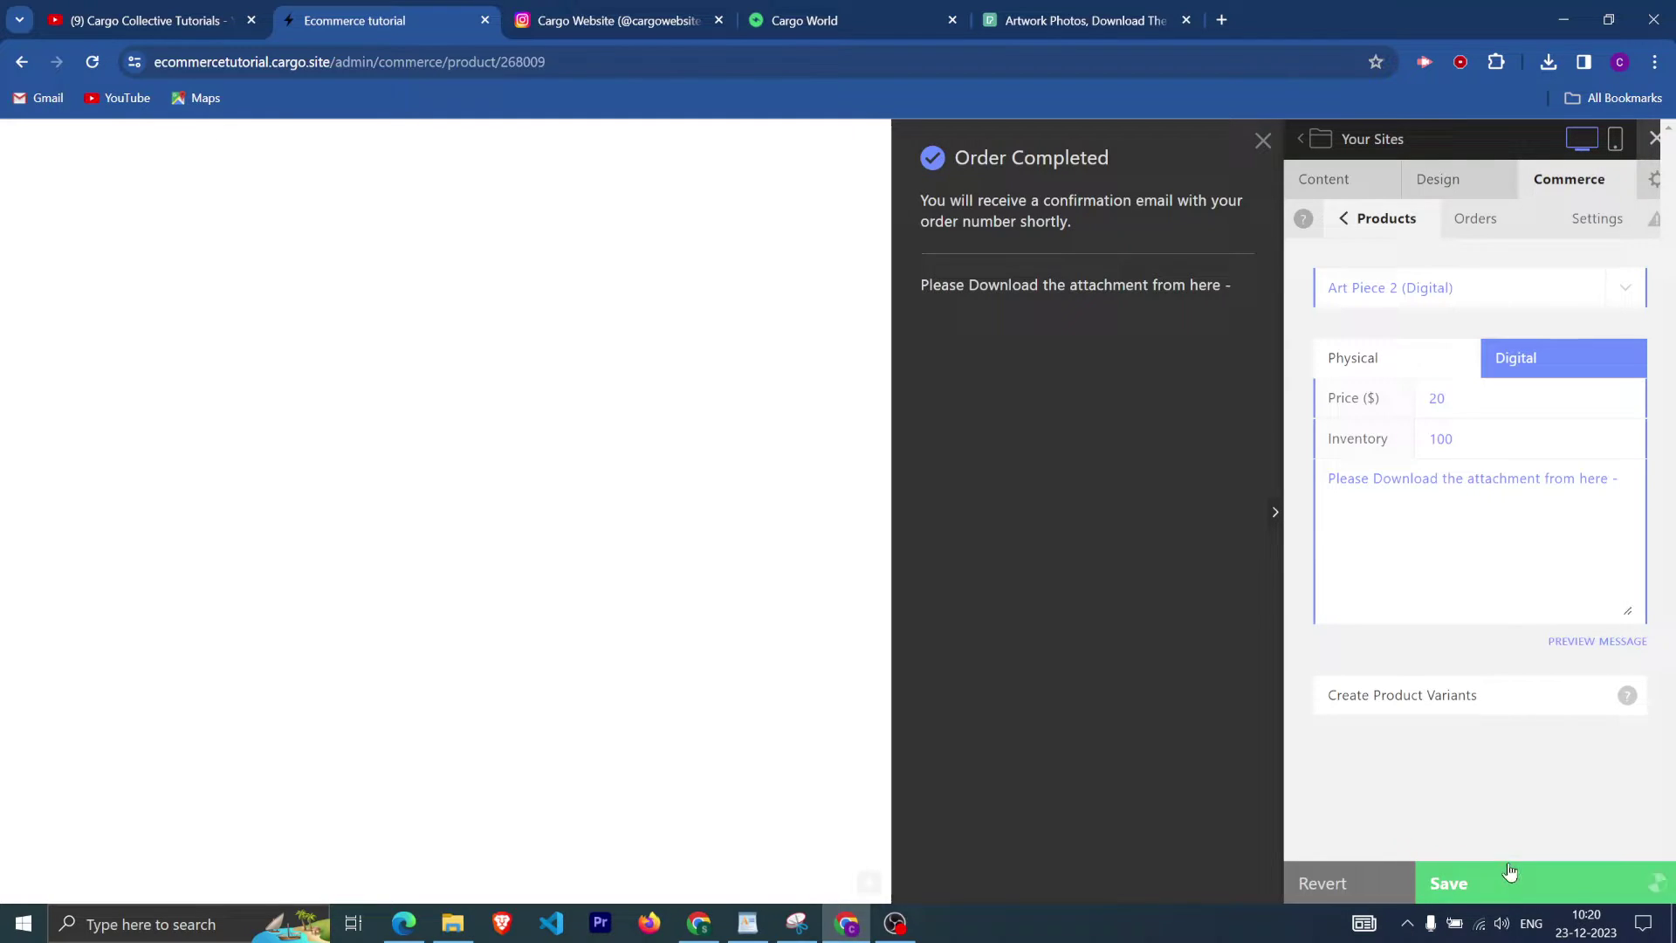
Upload the image file pexels-the-lazy-artist-gallery-1569002.jpg to the site's file storage from the Home page.
click(1344, 183)
click(1402, 258)
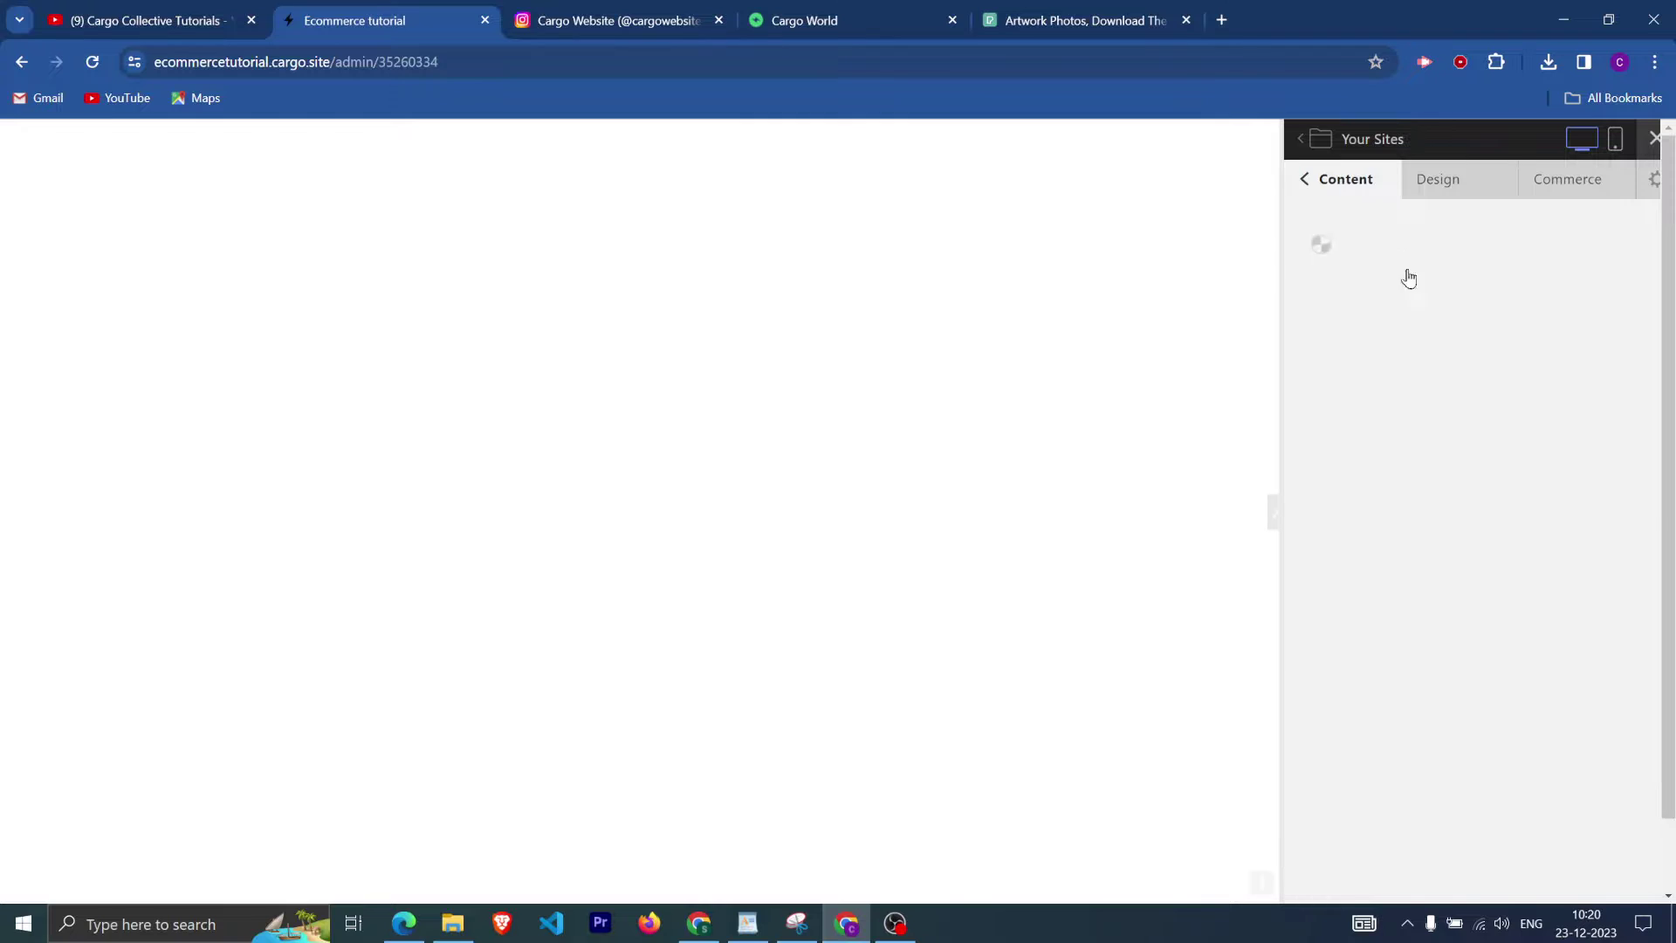
click(1625, 332)
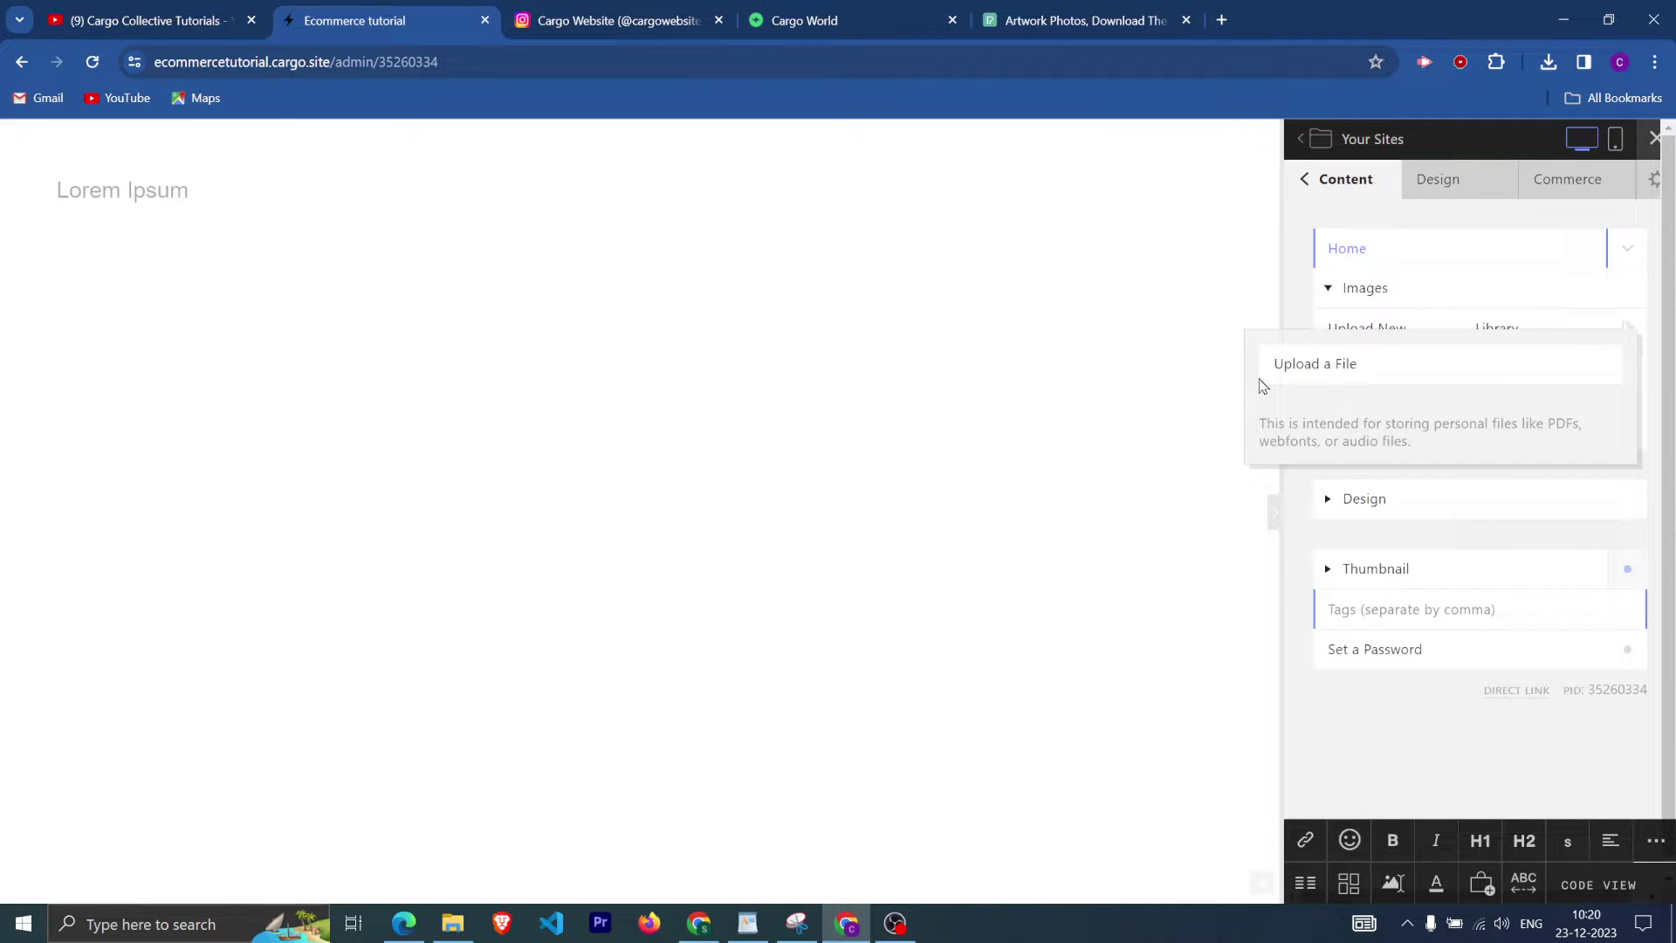
click(1303, 365)
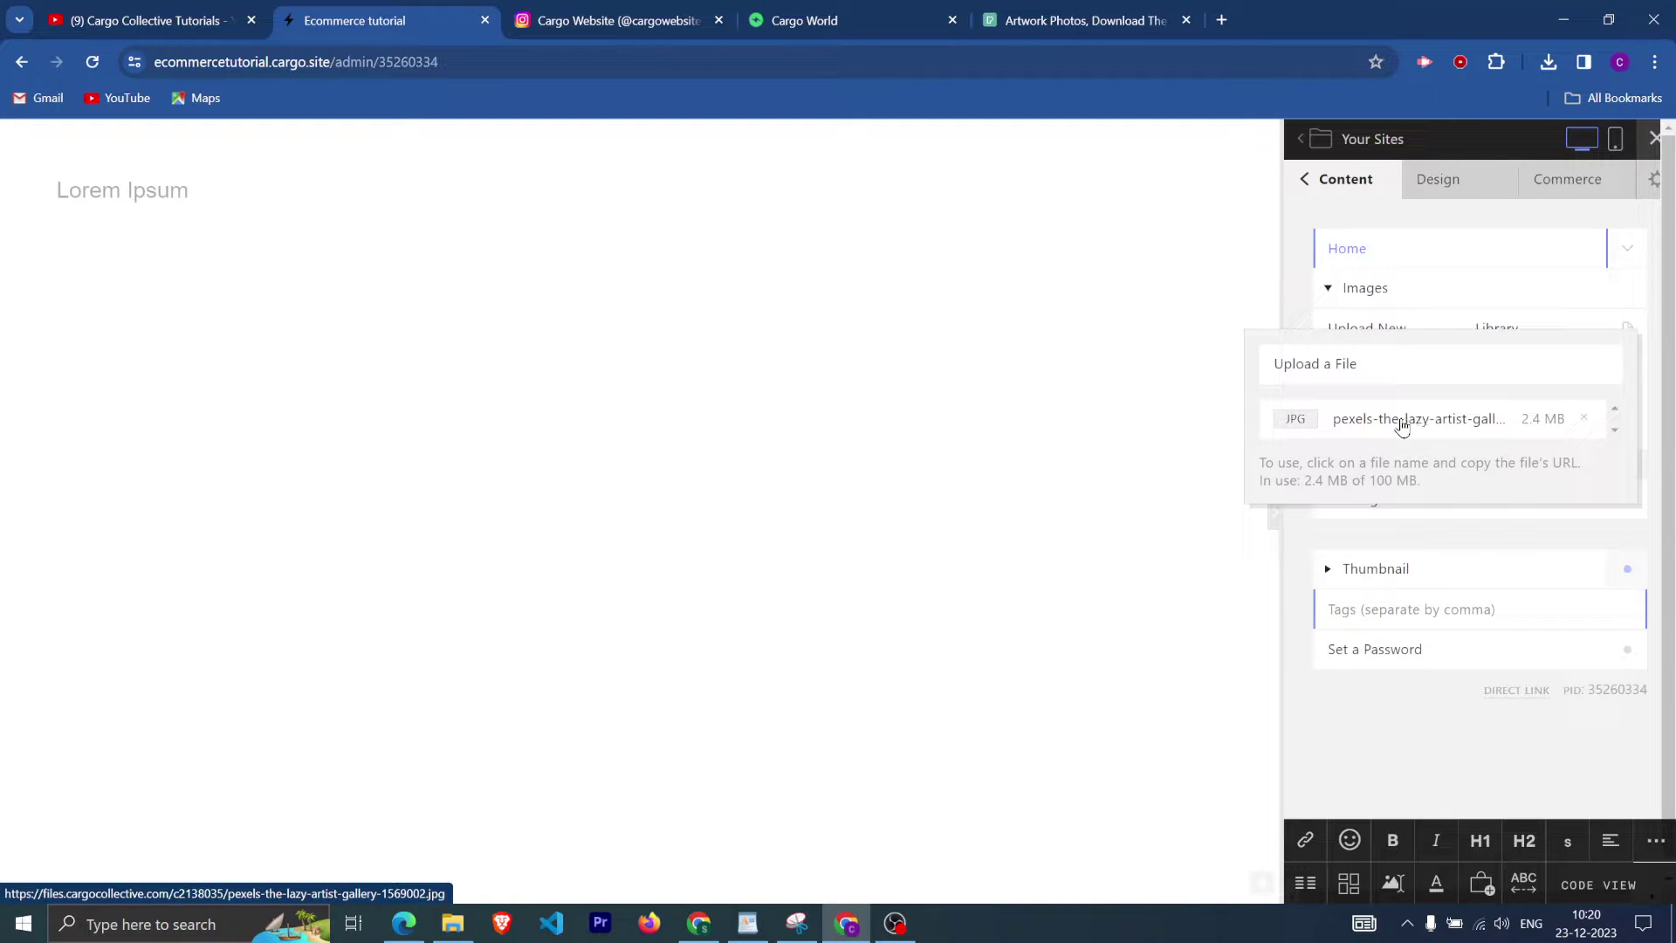
Copy the URL of the uploaded pexels-the-lazy-artist-gallery-1569002.jpg file and dismiss the URL prompt.
click(1464, 424)
right_click(948, 185)
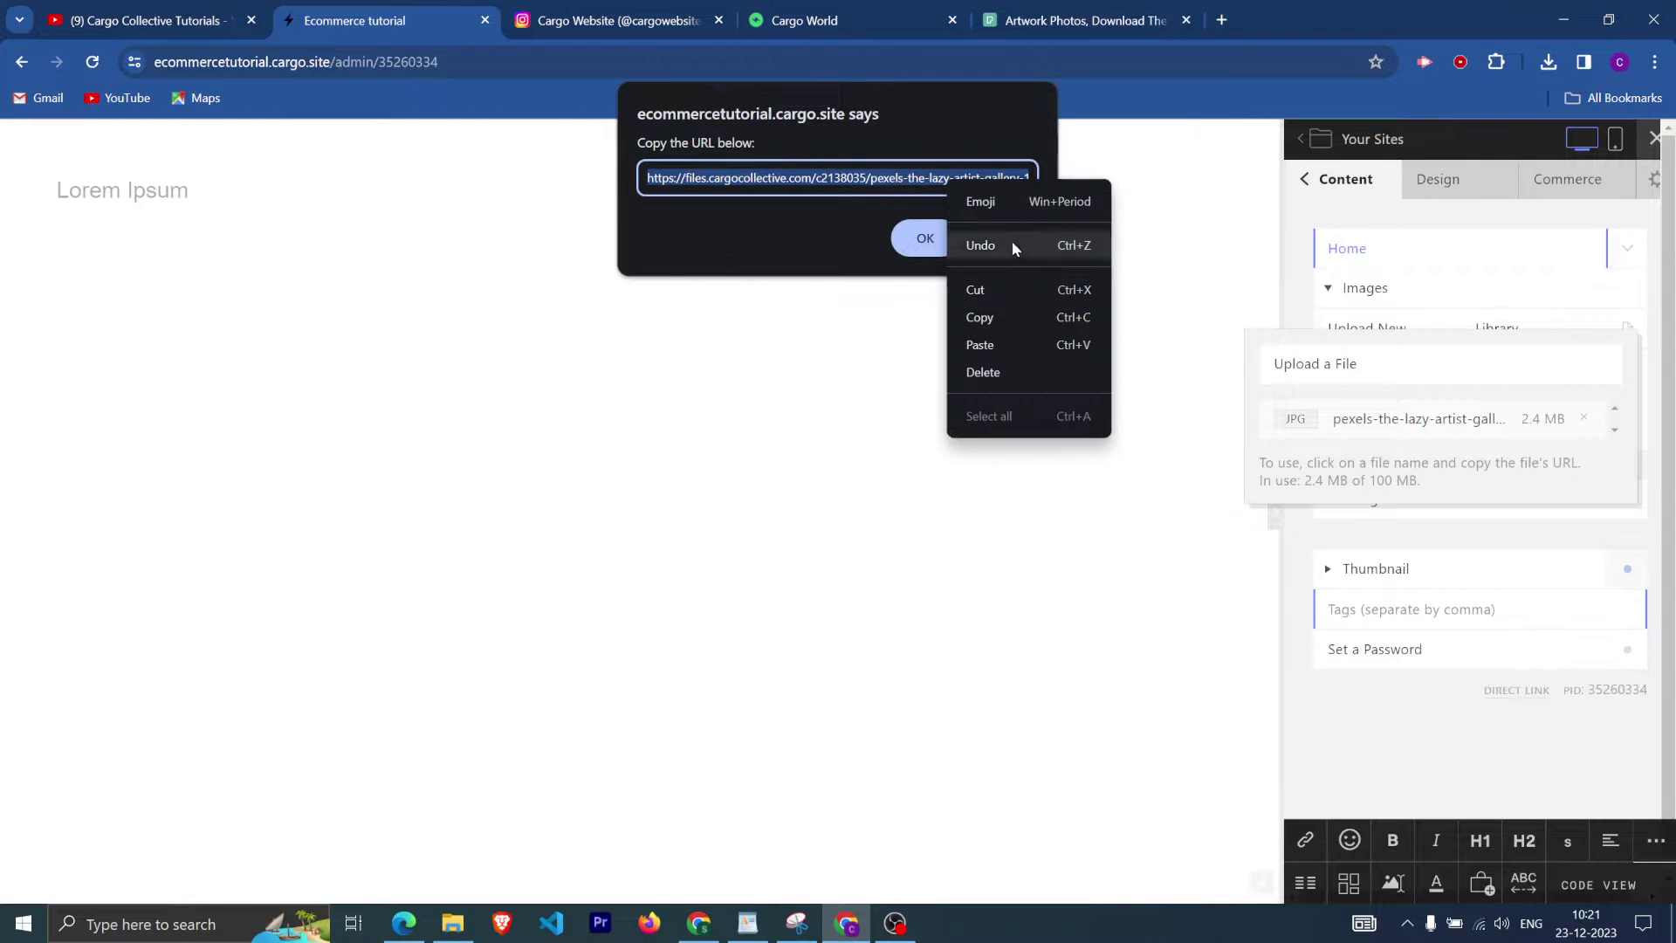
click(1017, 325)
click(924, 241)
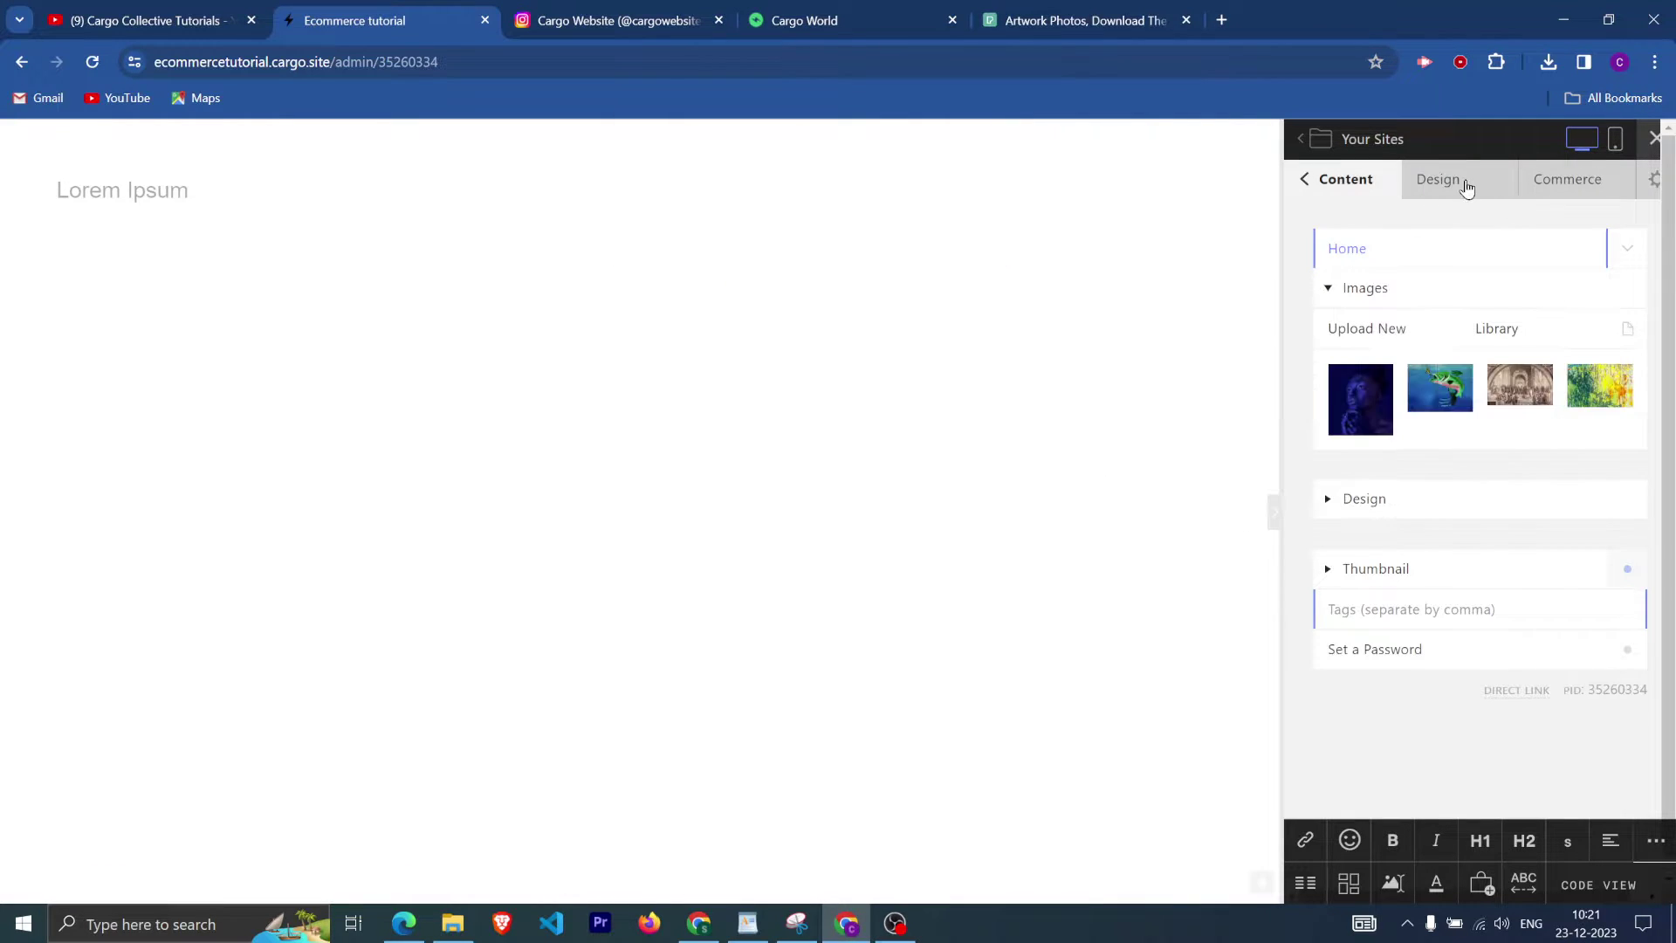
Add the copied file URL to the end of Art Piece 2's post-purchase message and save the product.
click(1466, 179)
scroll(1508, 553, down, 6)
scroll(1508, 553, up, 5)
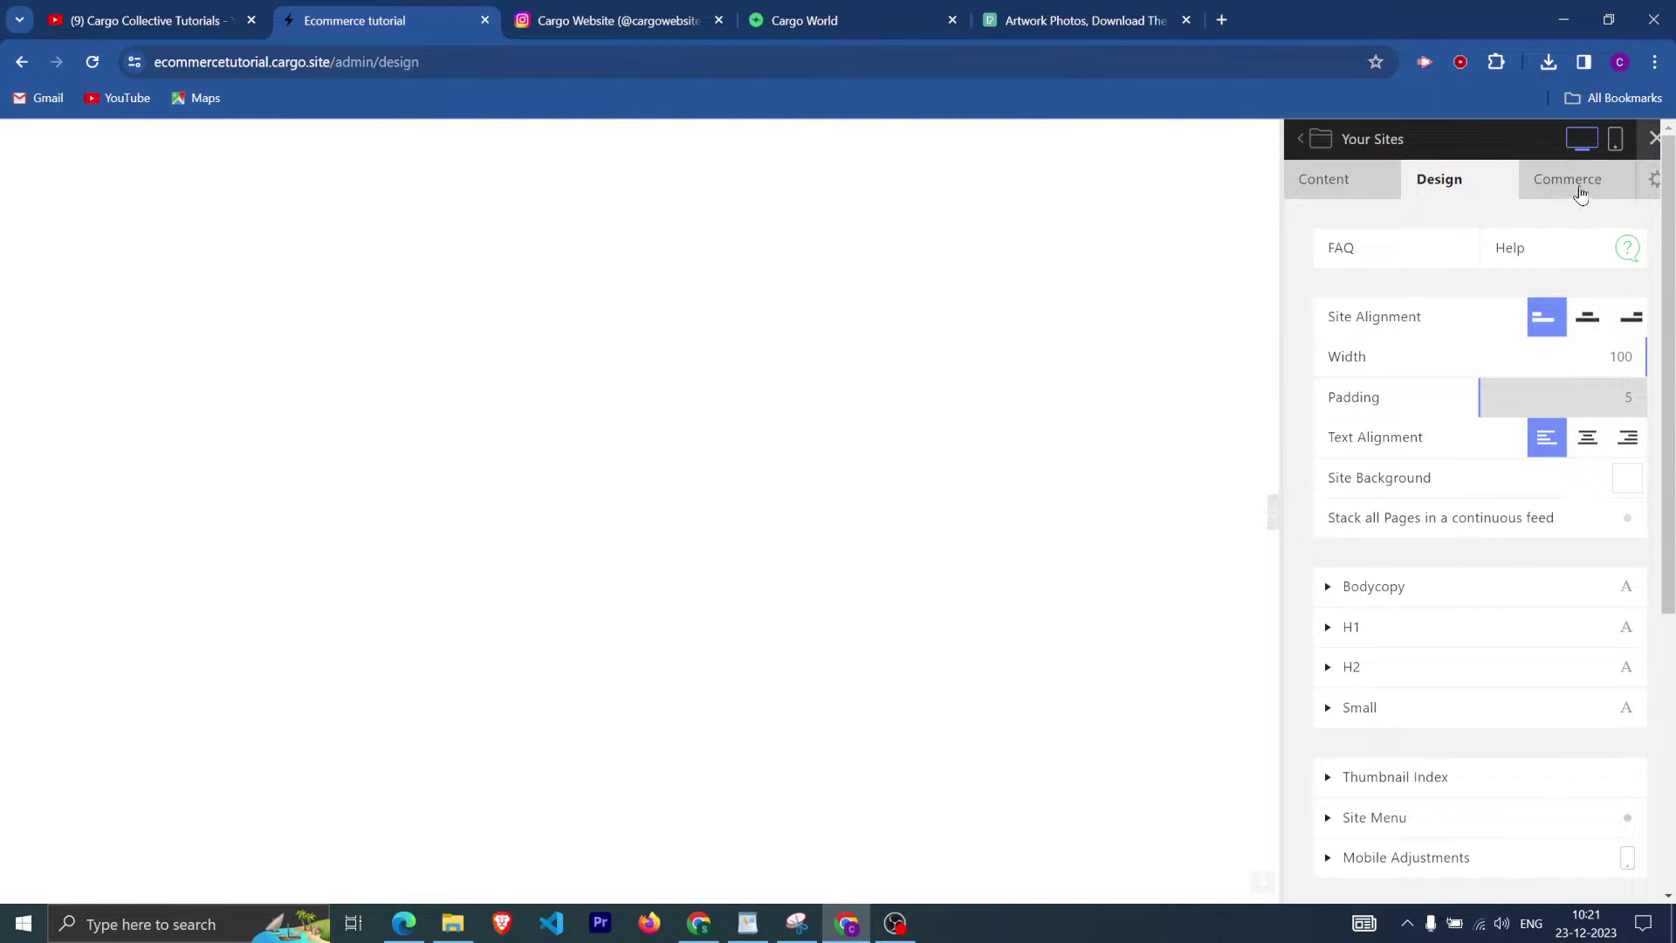
click(1580, 190)
click(1422, 359)
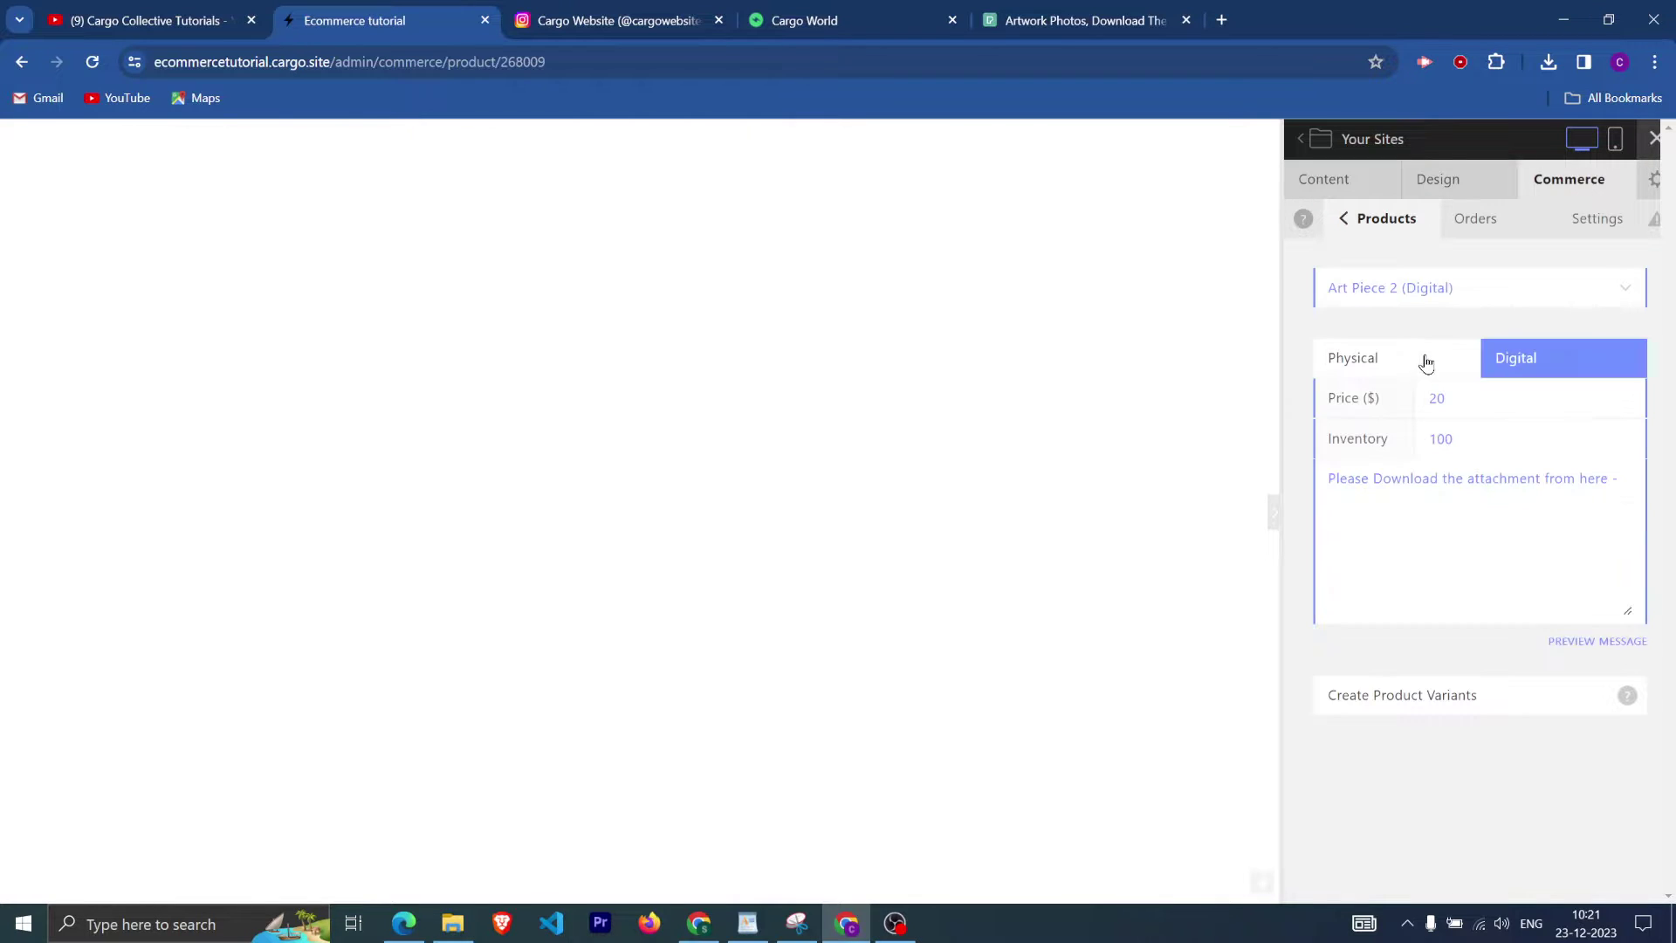
click(1601, 512)
key(ctrl+v)
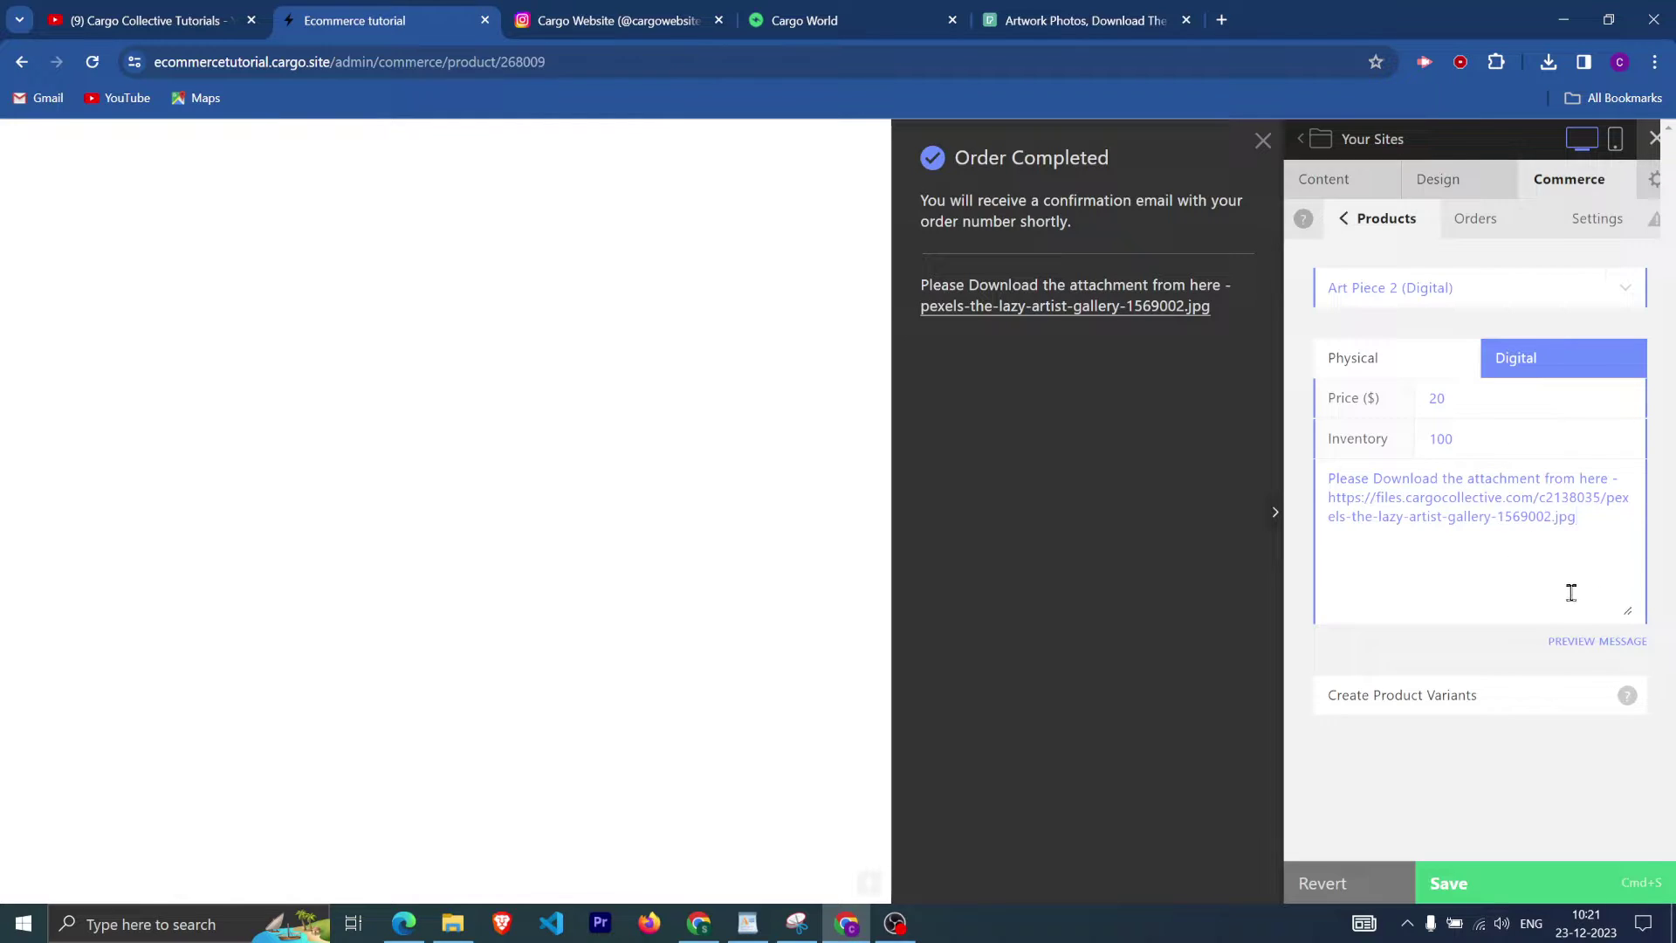
click(1529, 890)
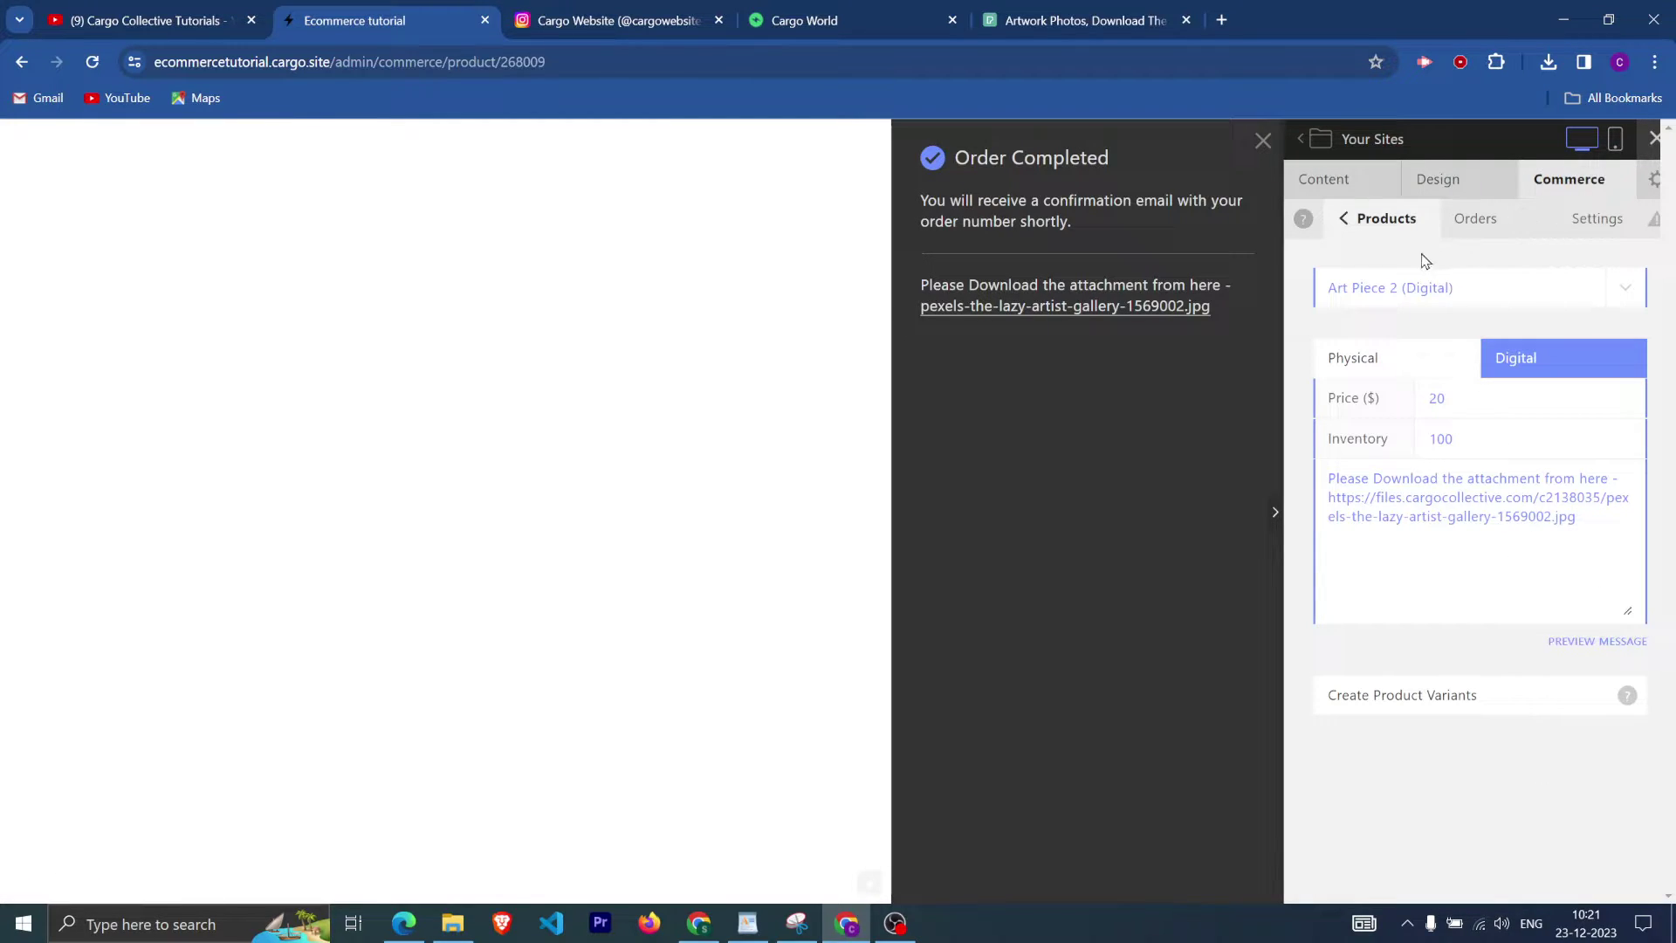
Place the blue portrait image on the Home page in a two-column layout, narrowing the first column to about one third.
click(1382, 228)
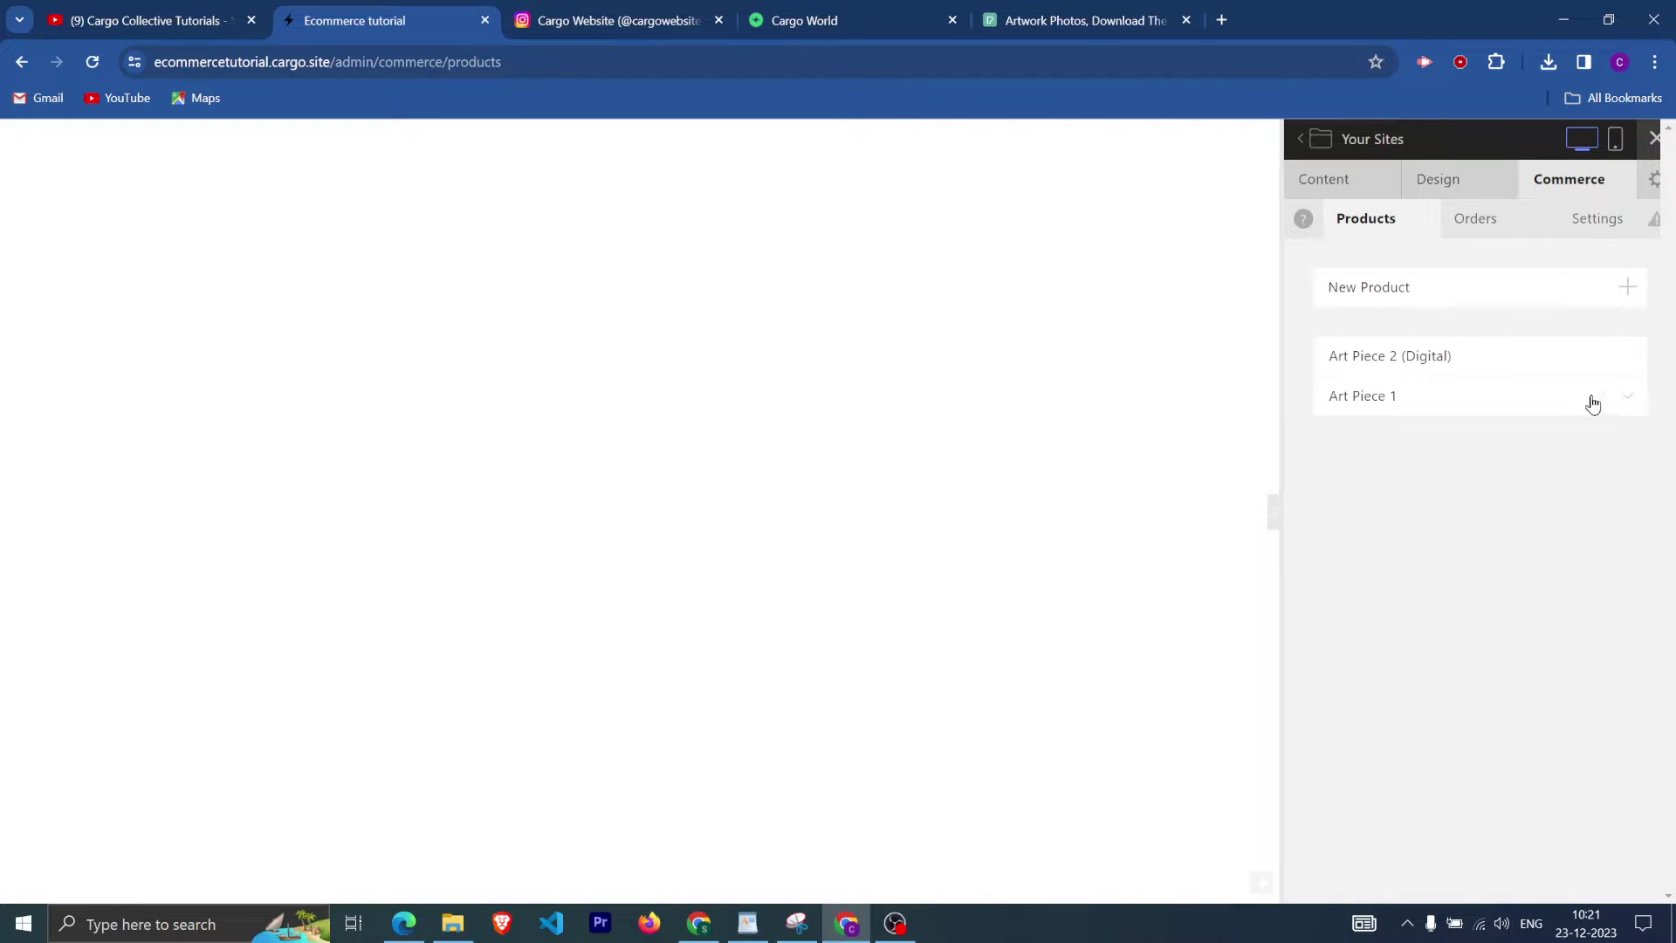
click(1373, 182)
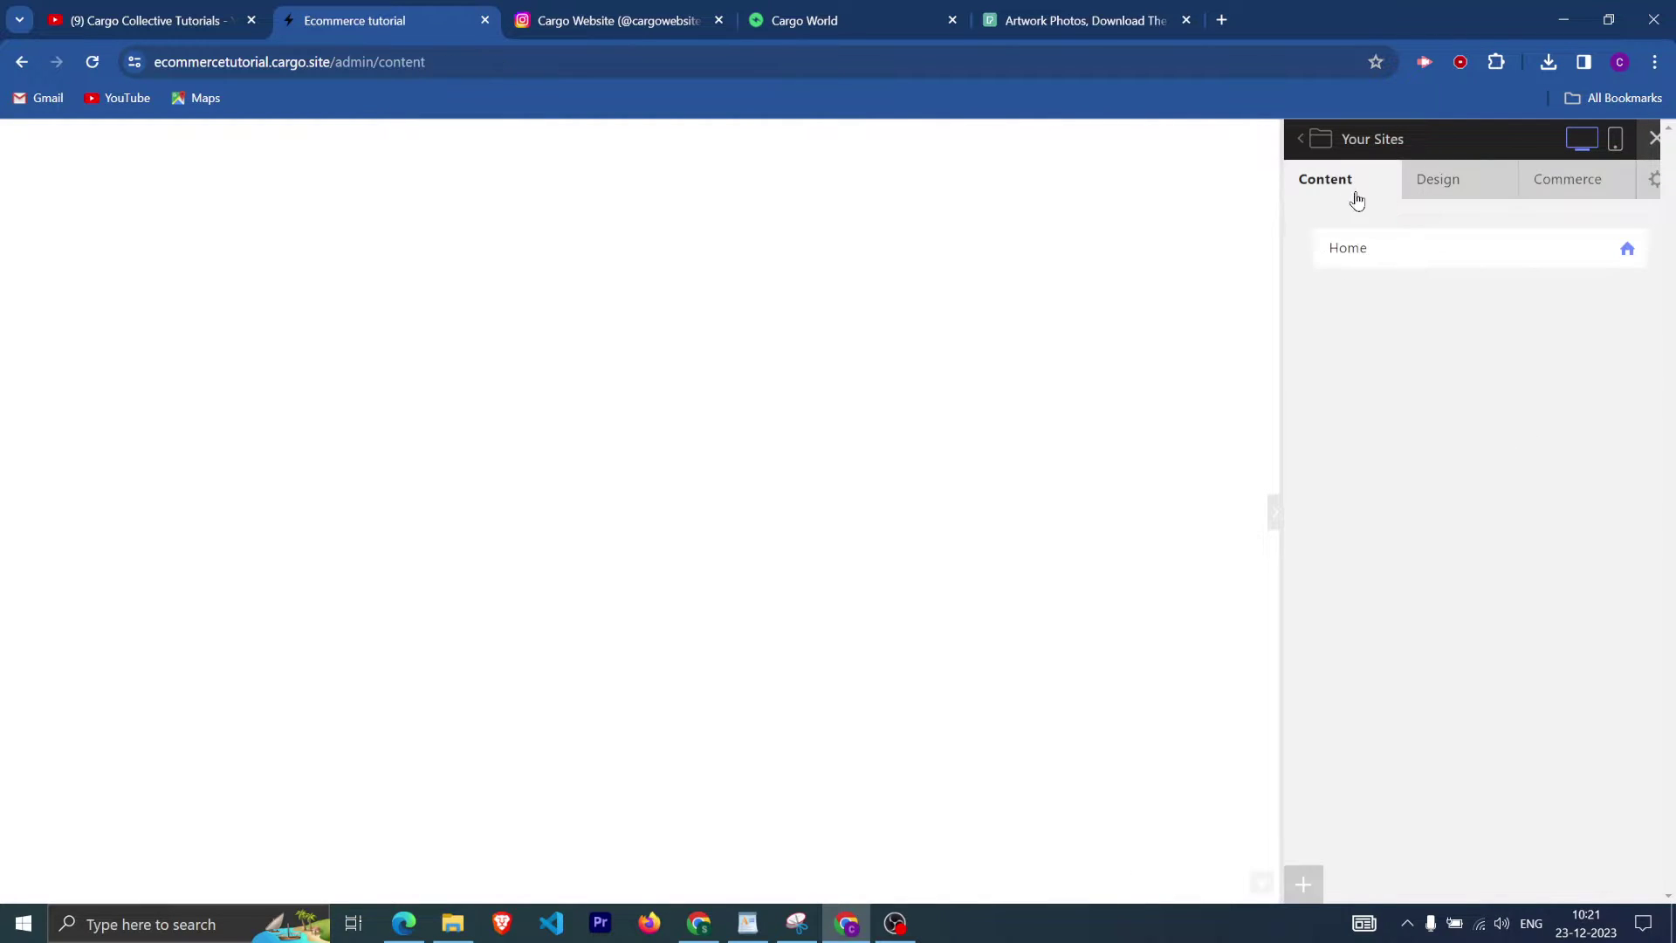
click(1394, 253)
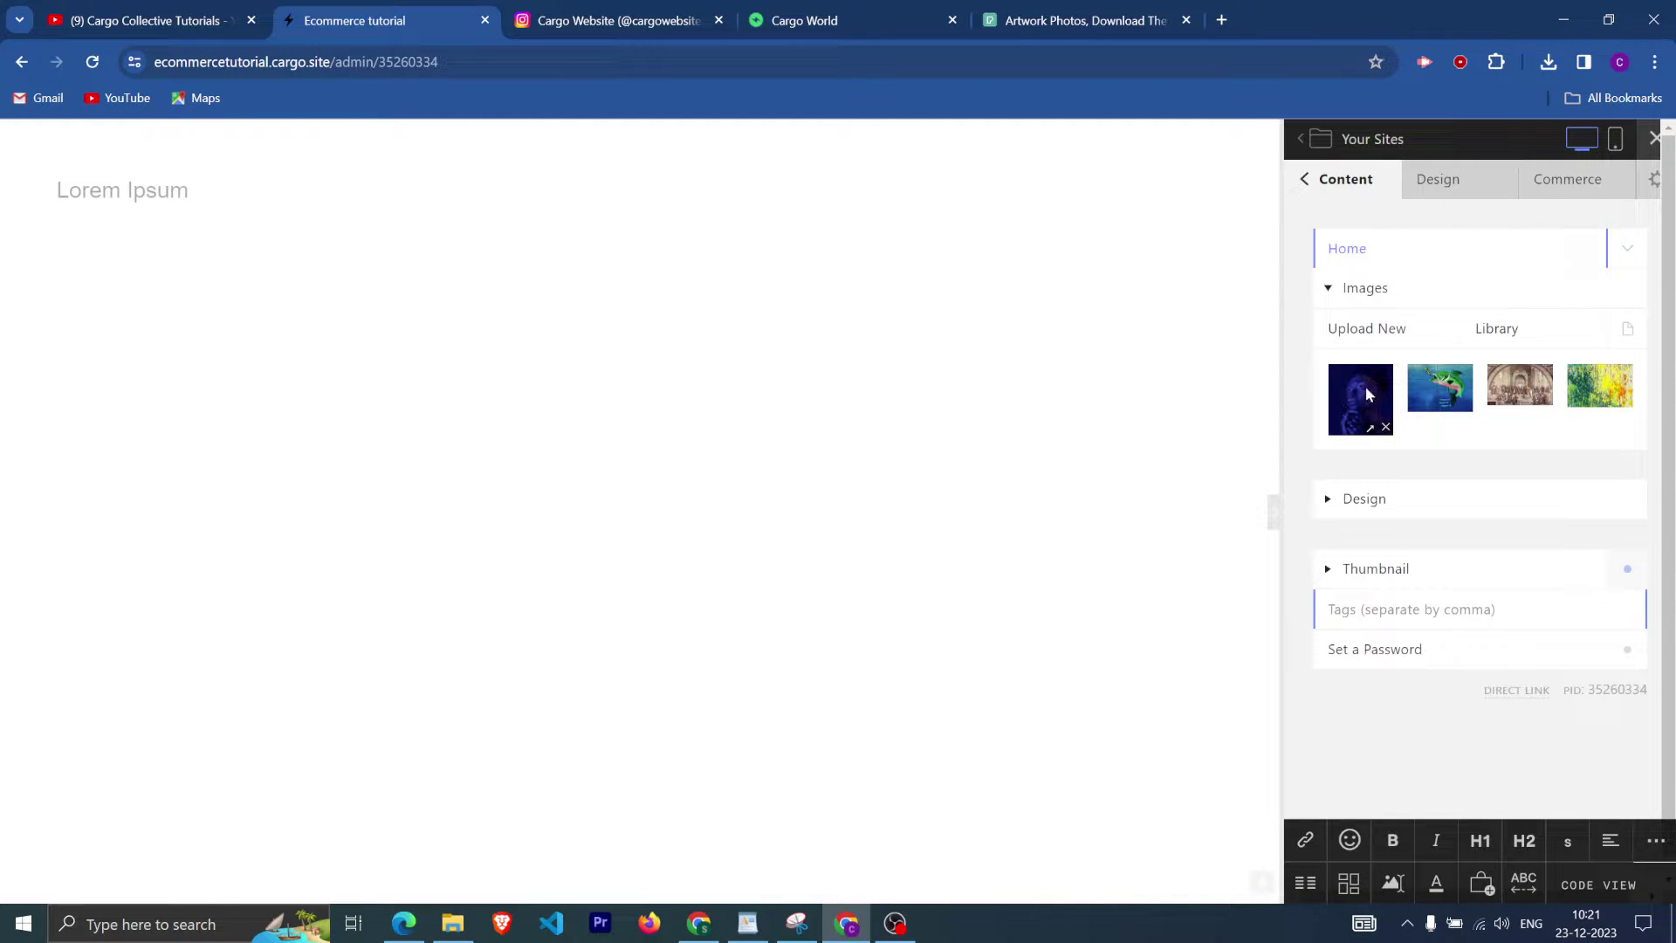
drag(1365, 386, 185, 244)
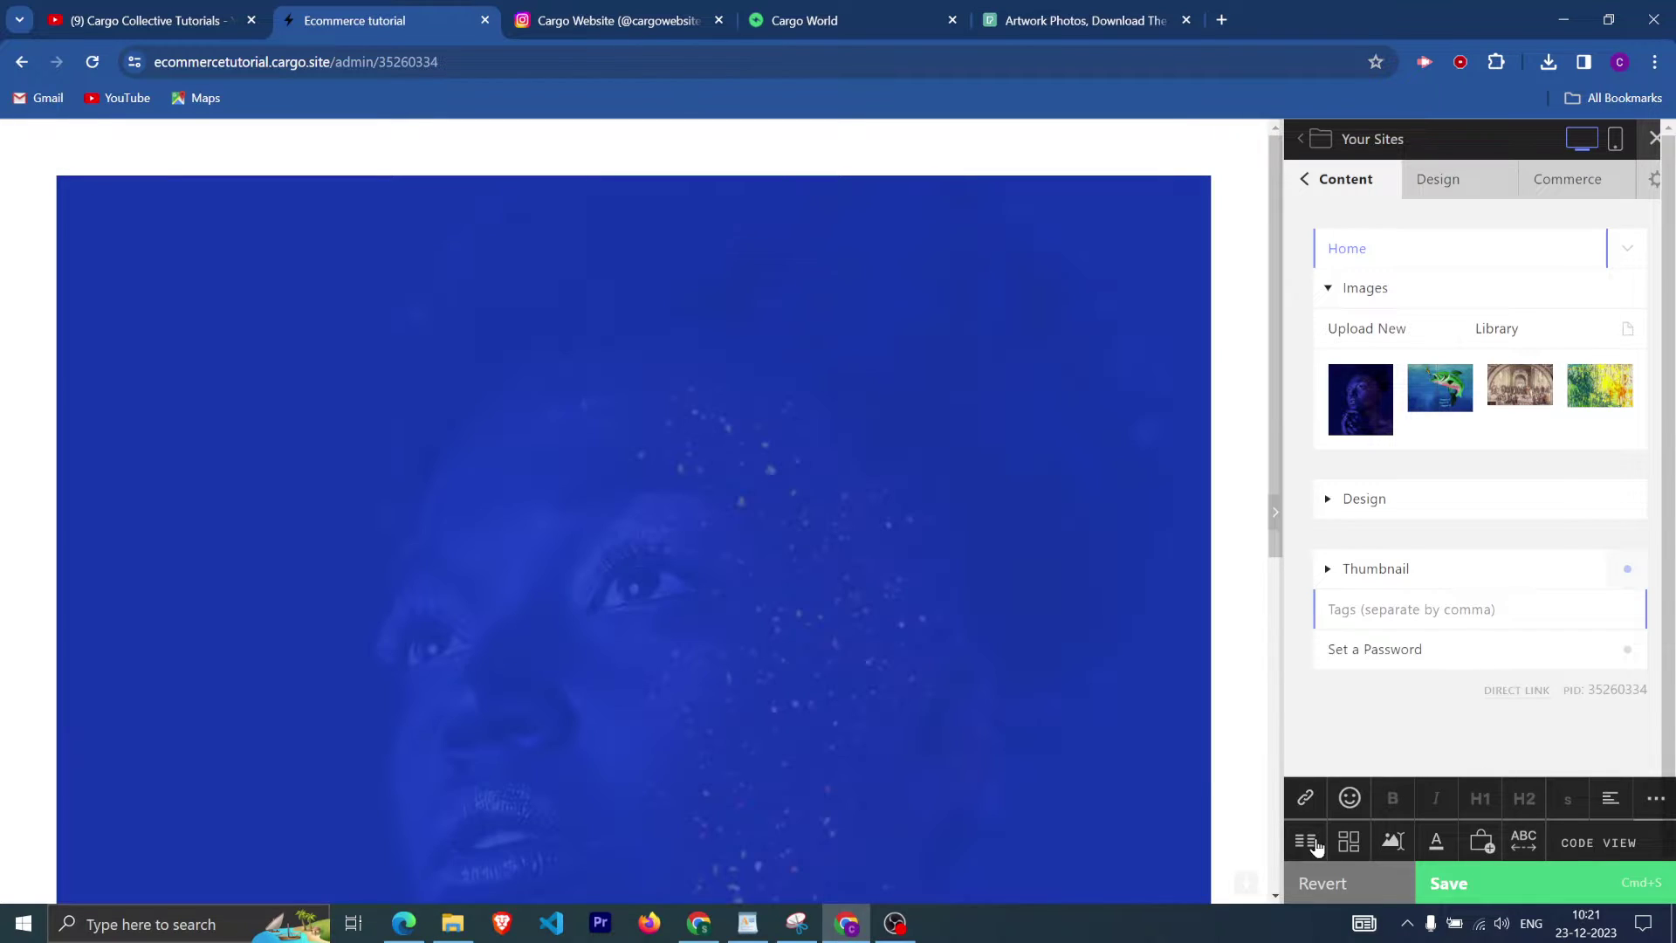
click(1314, 843)
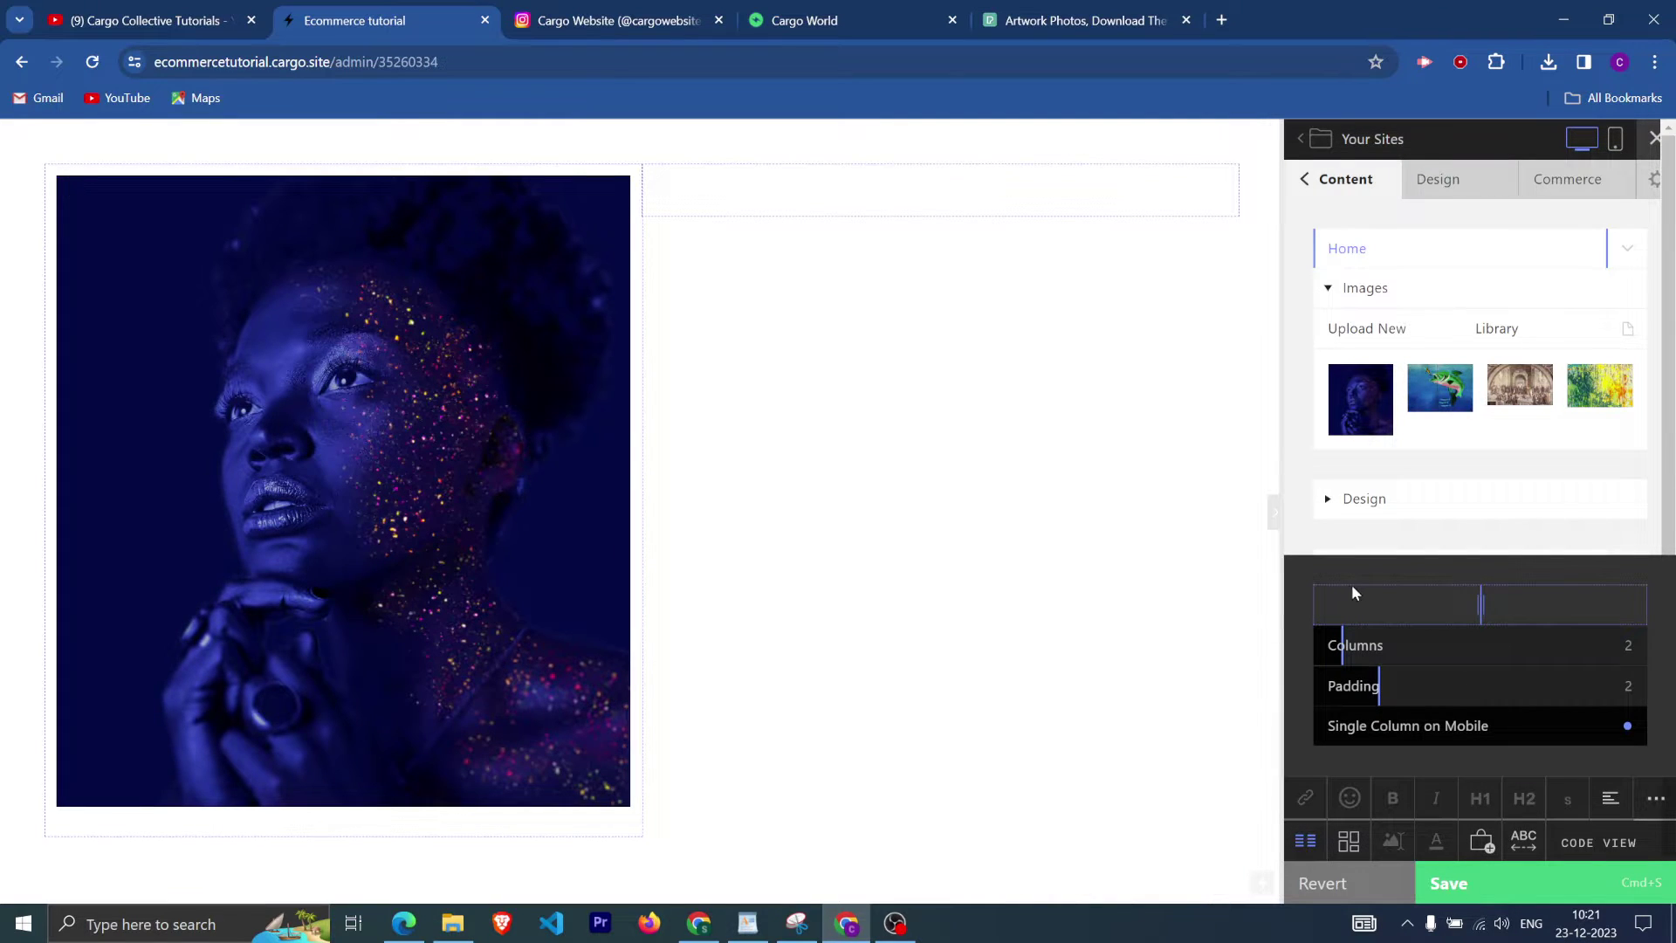
drag(1486, 603, 1442, 611)
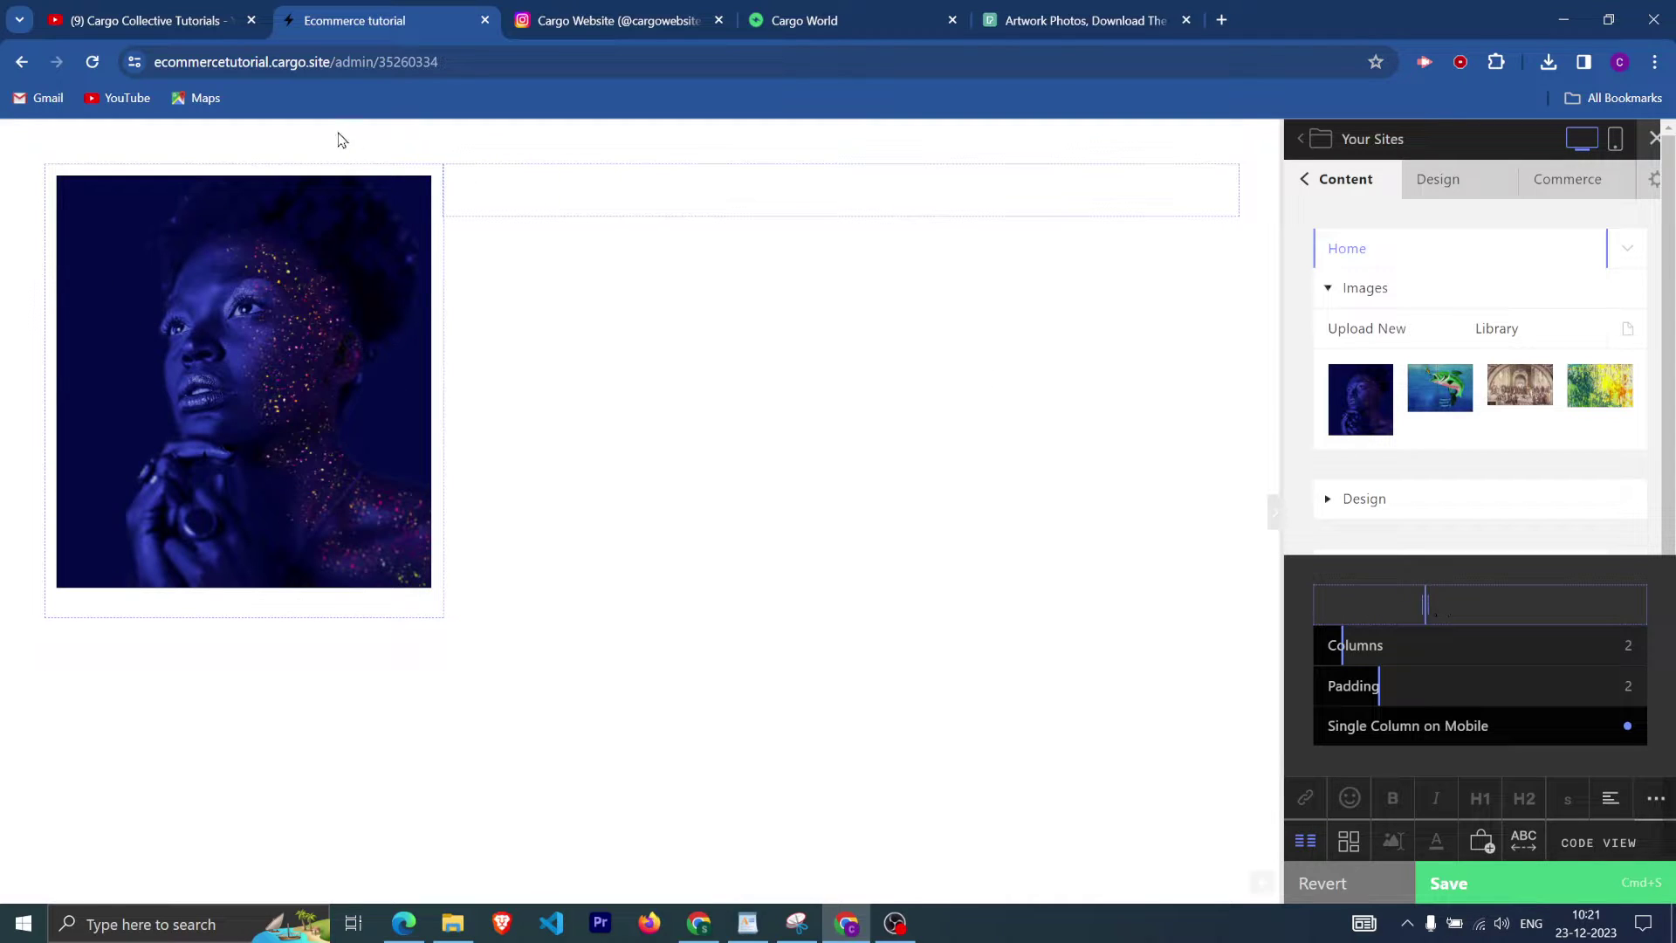
Add the text "ART SHOP" above the columns in the page code and format it as a centered H2 heading.
click(1601, 842)
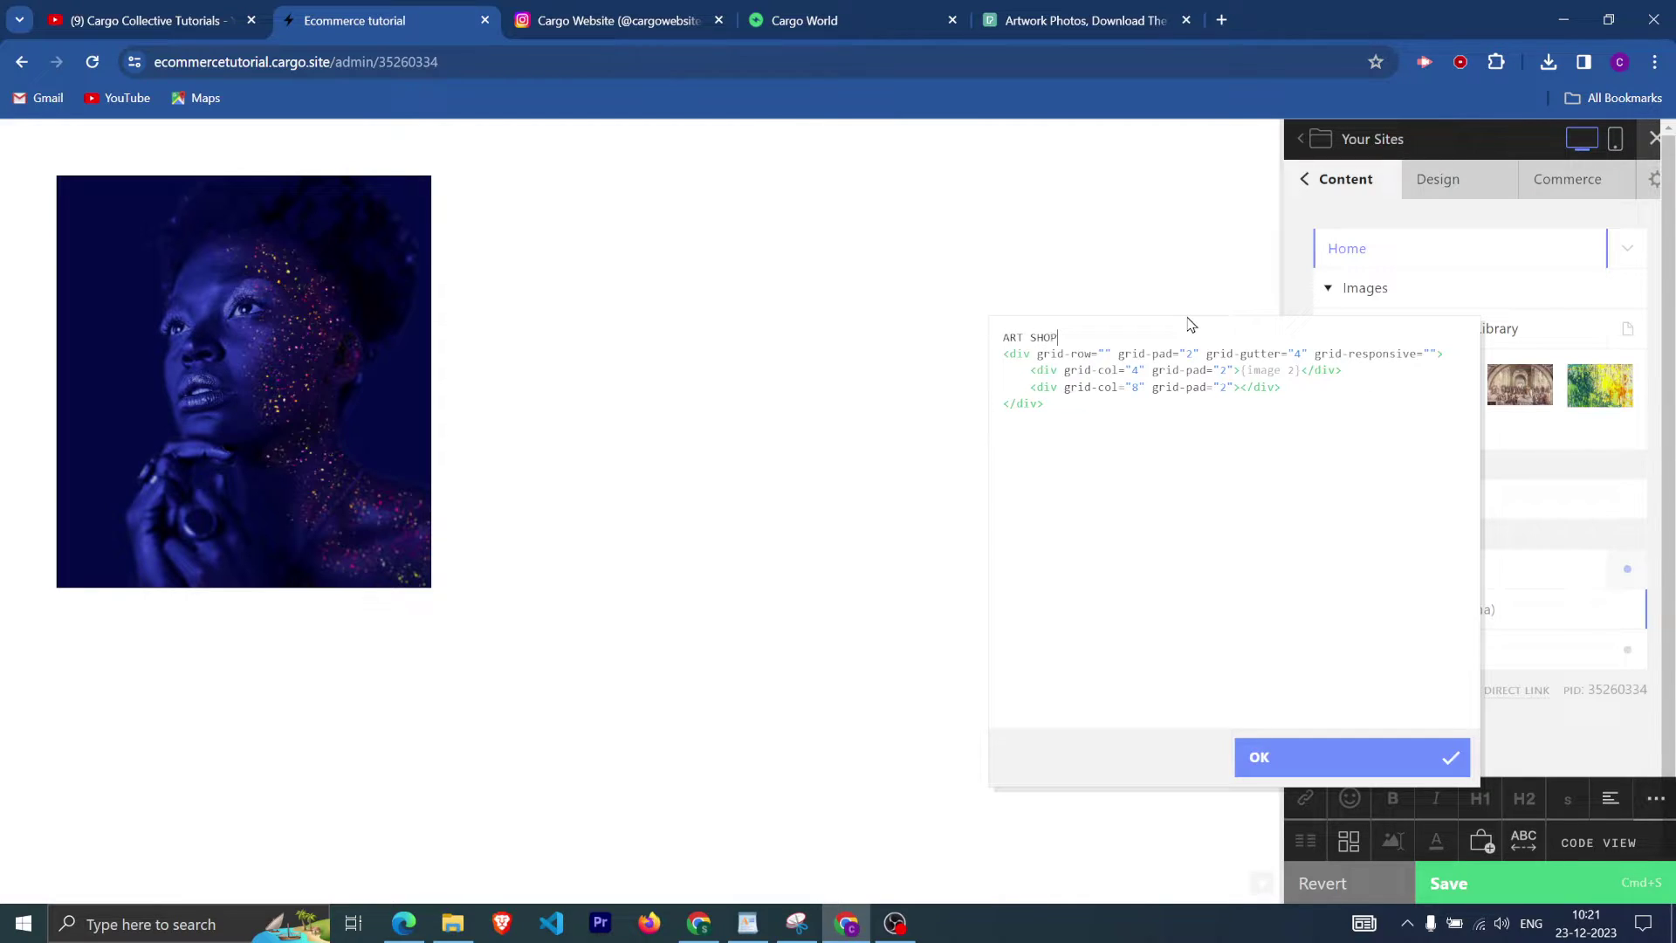
click(1271, 765)
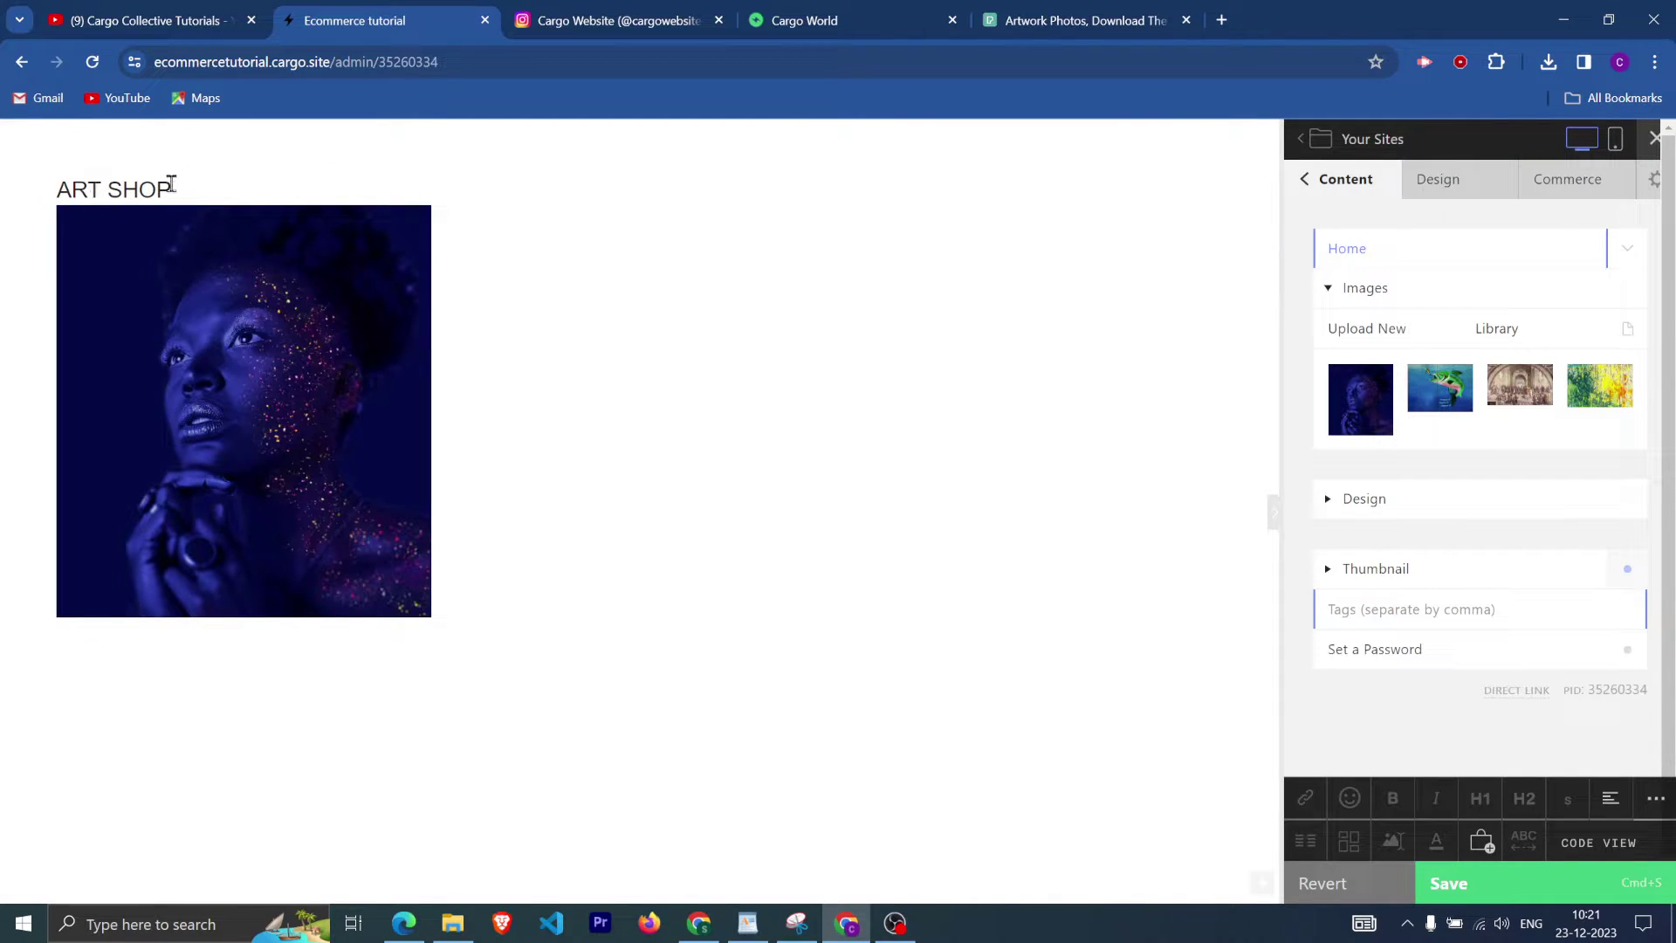
drag(172, 183, 54, 188)
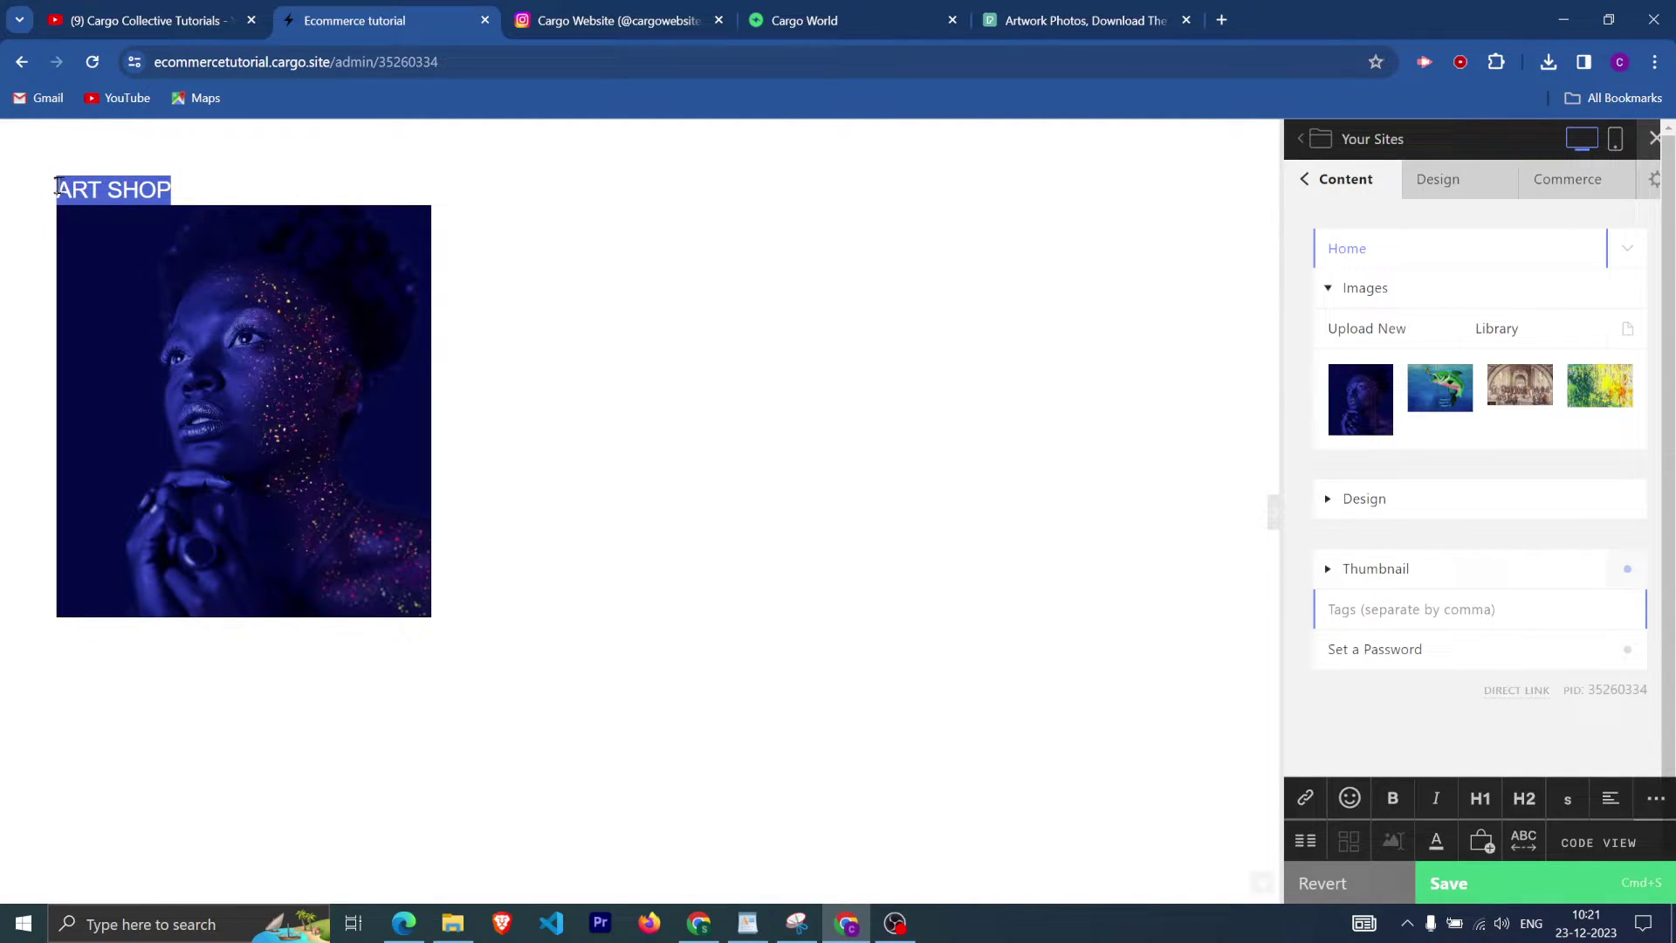
click(1480, 797)
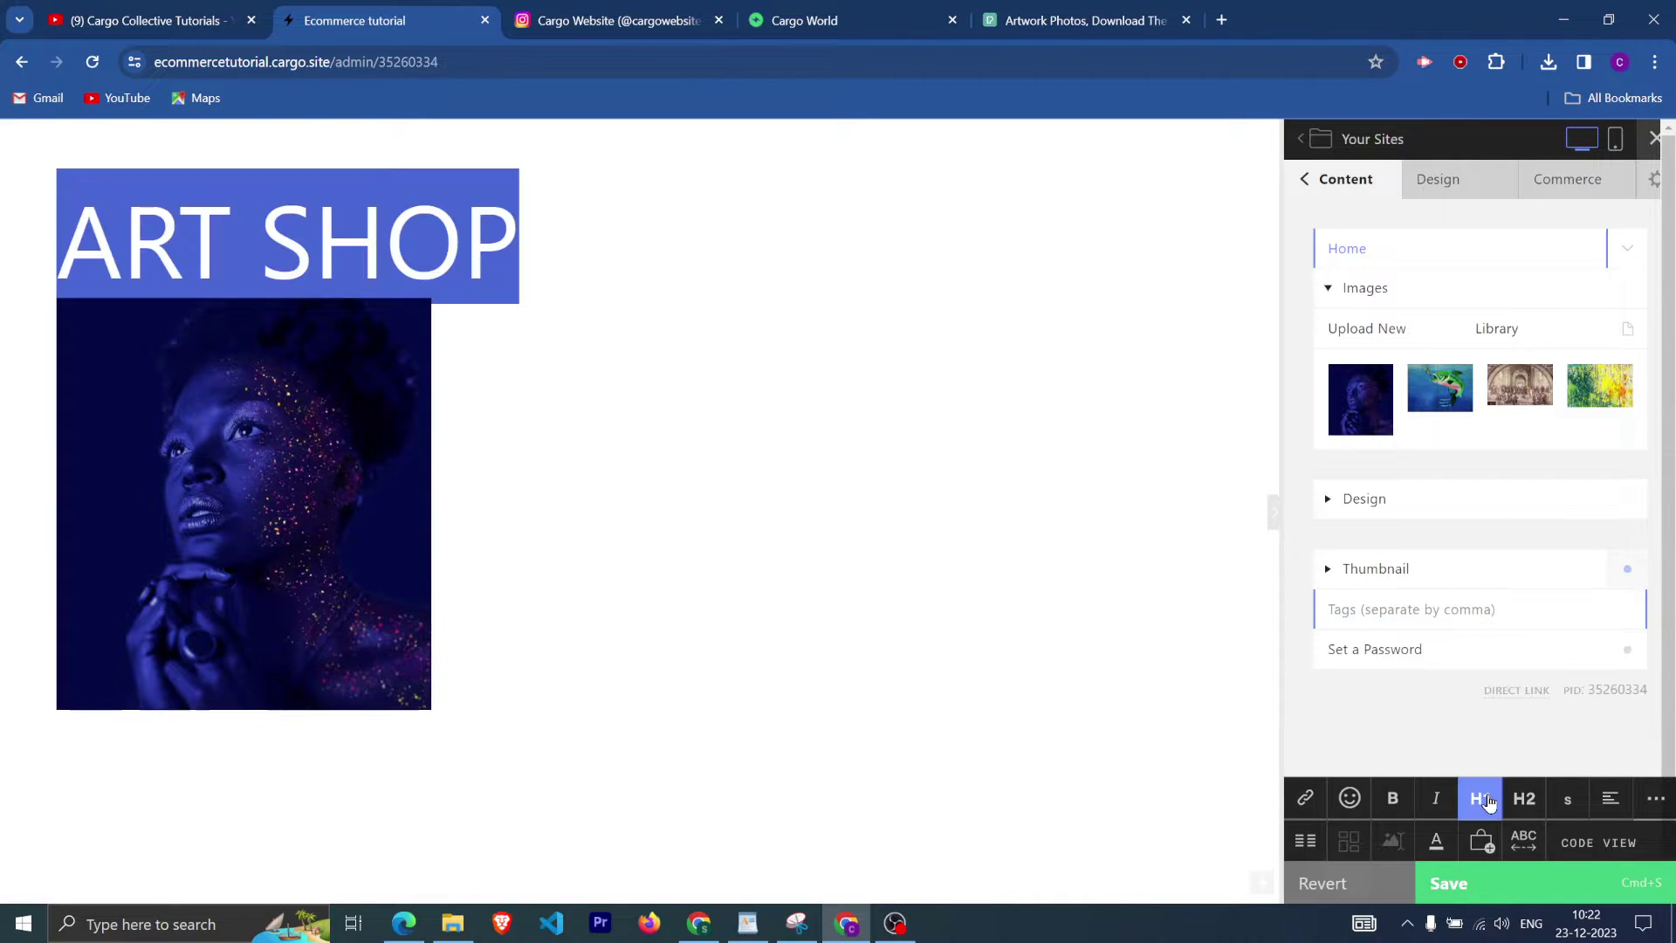
click(1528, 799)
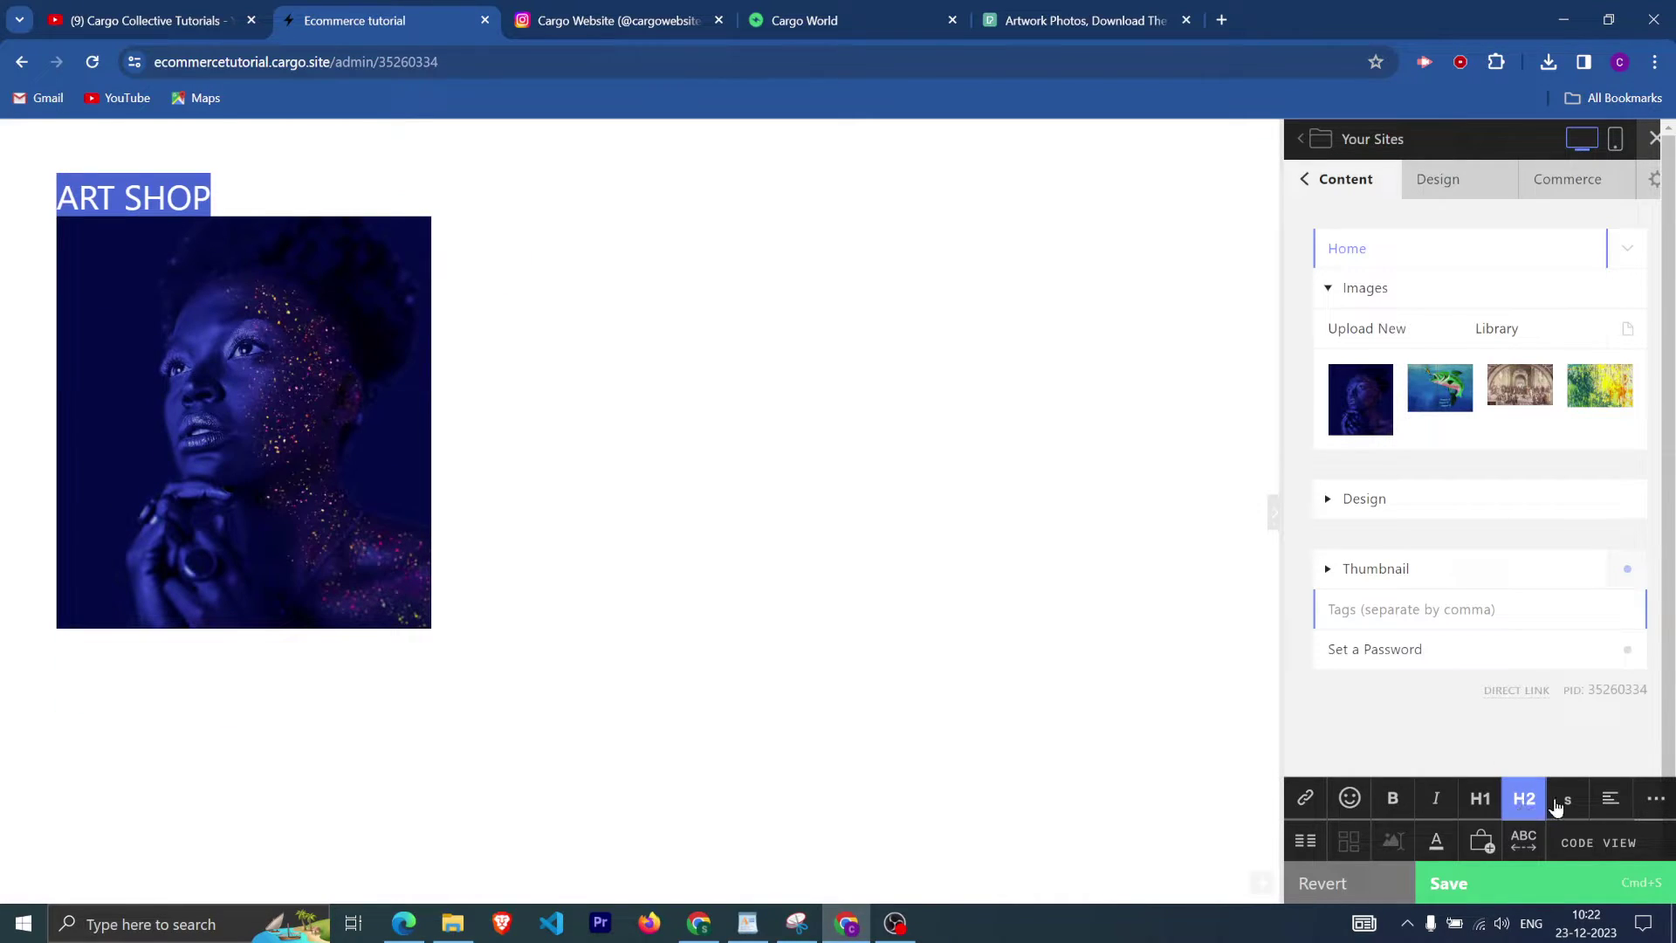
click(1612, 799)
click(1604, 756)
click(748, 193)
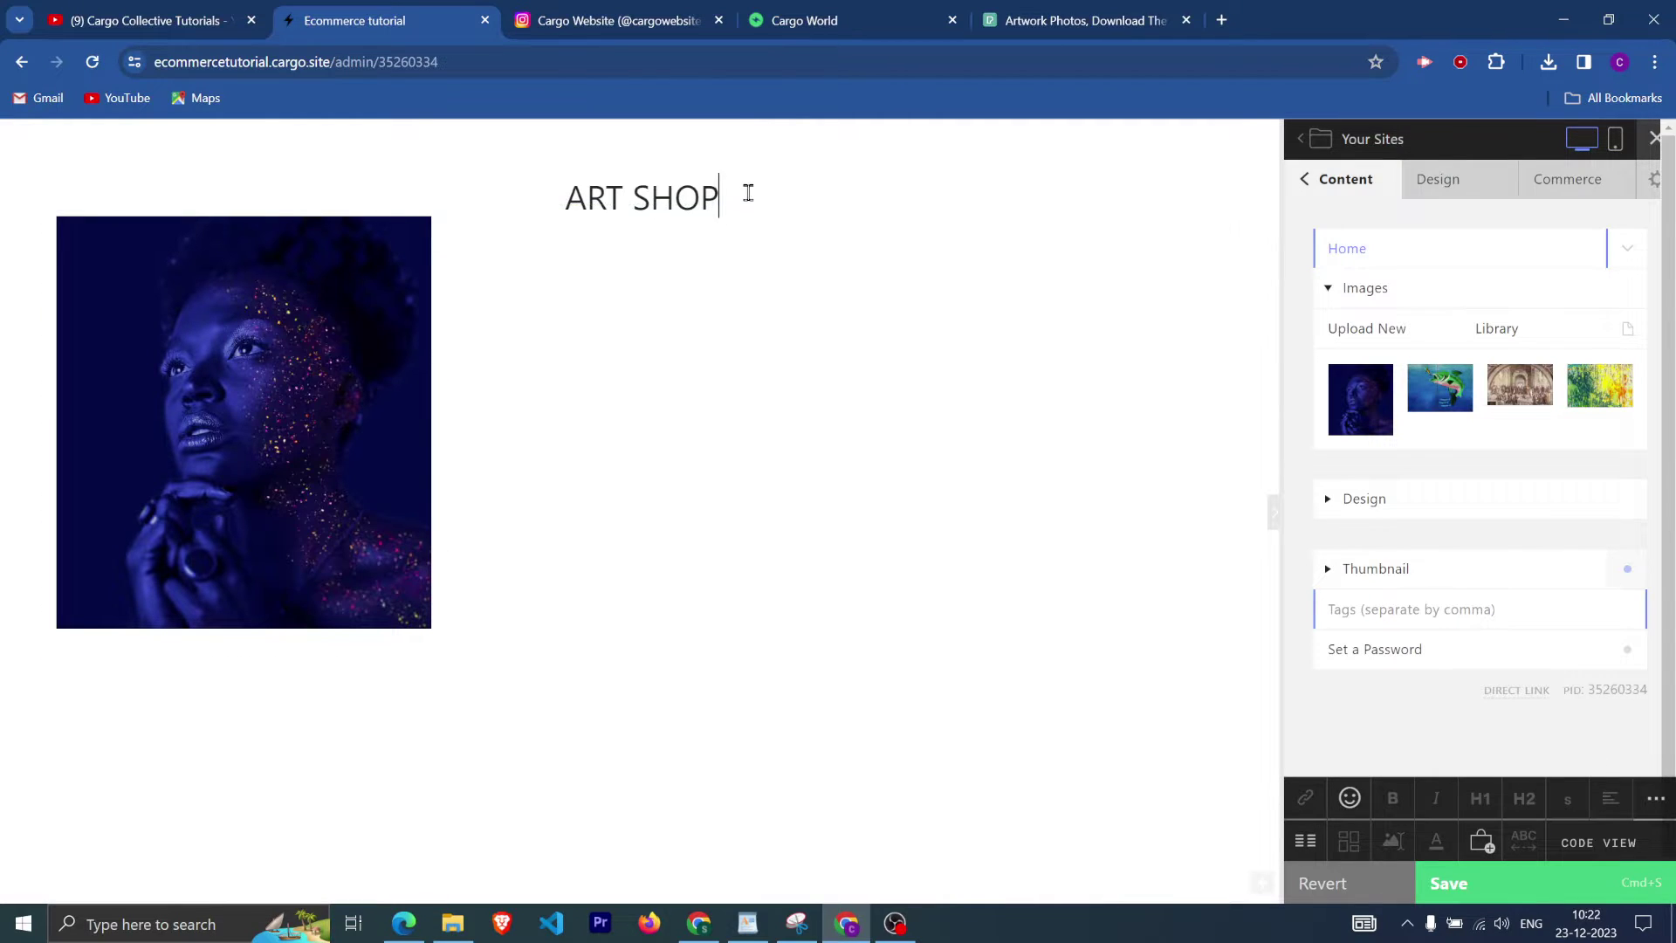
key(Return)
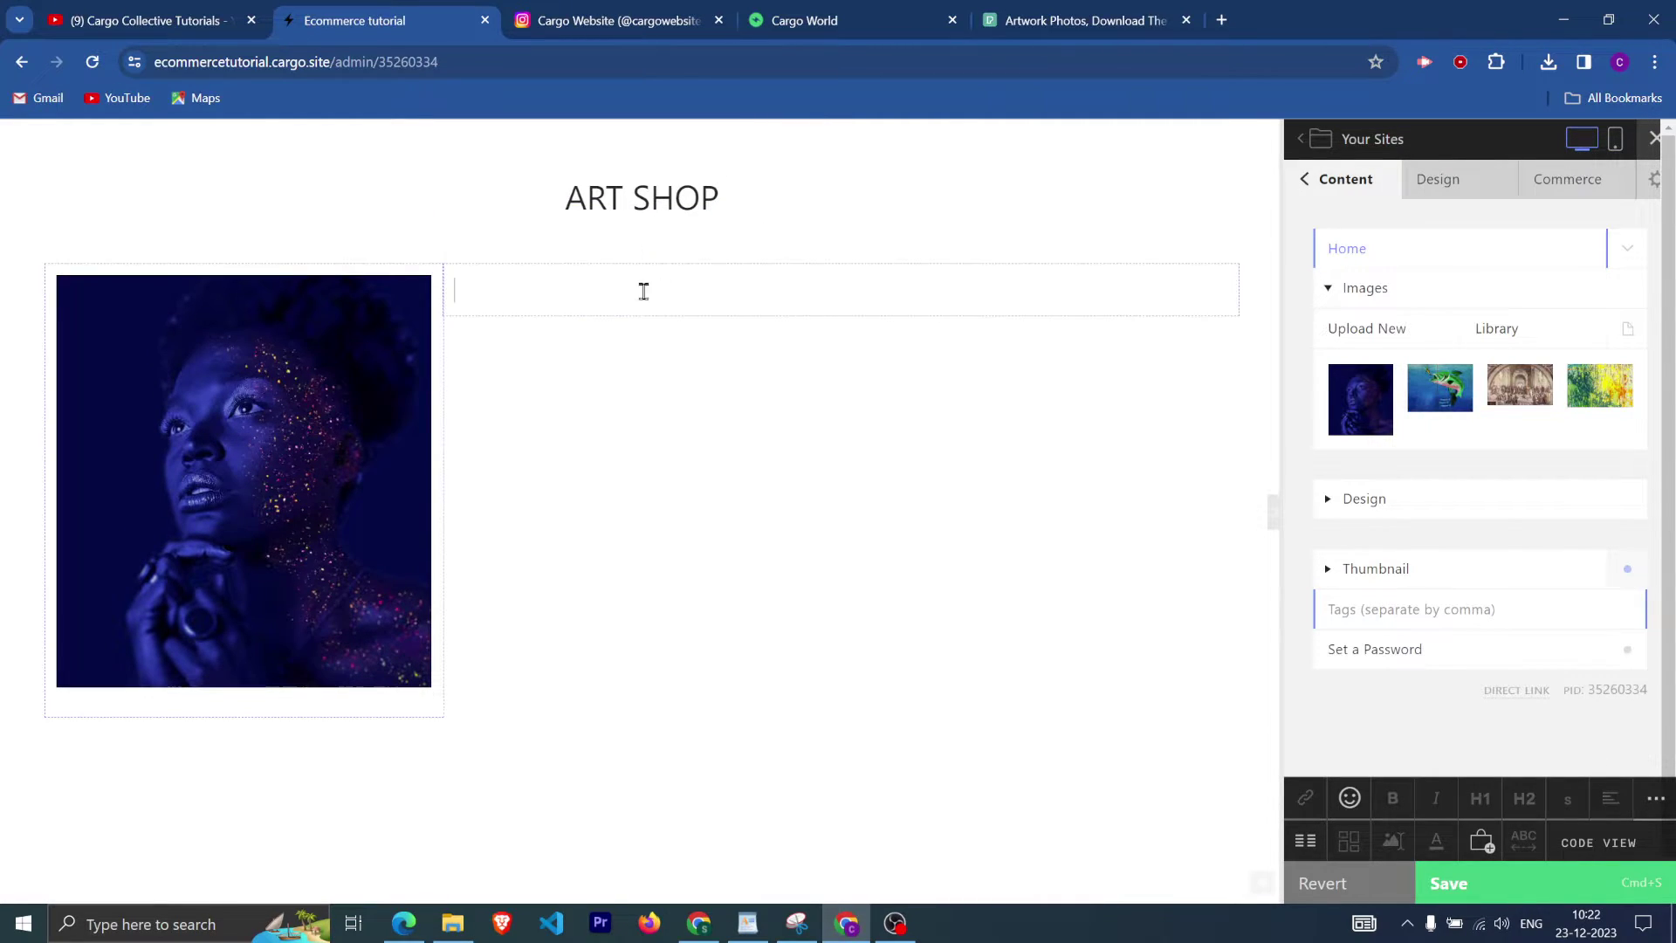
Enter "ART PIECE 1" and the text "This is demo description." in the second column, separated by a blank line.
text(ART PIECE)
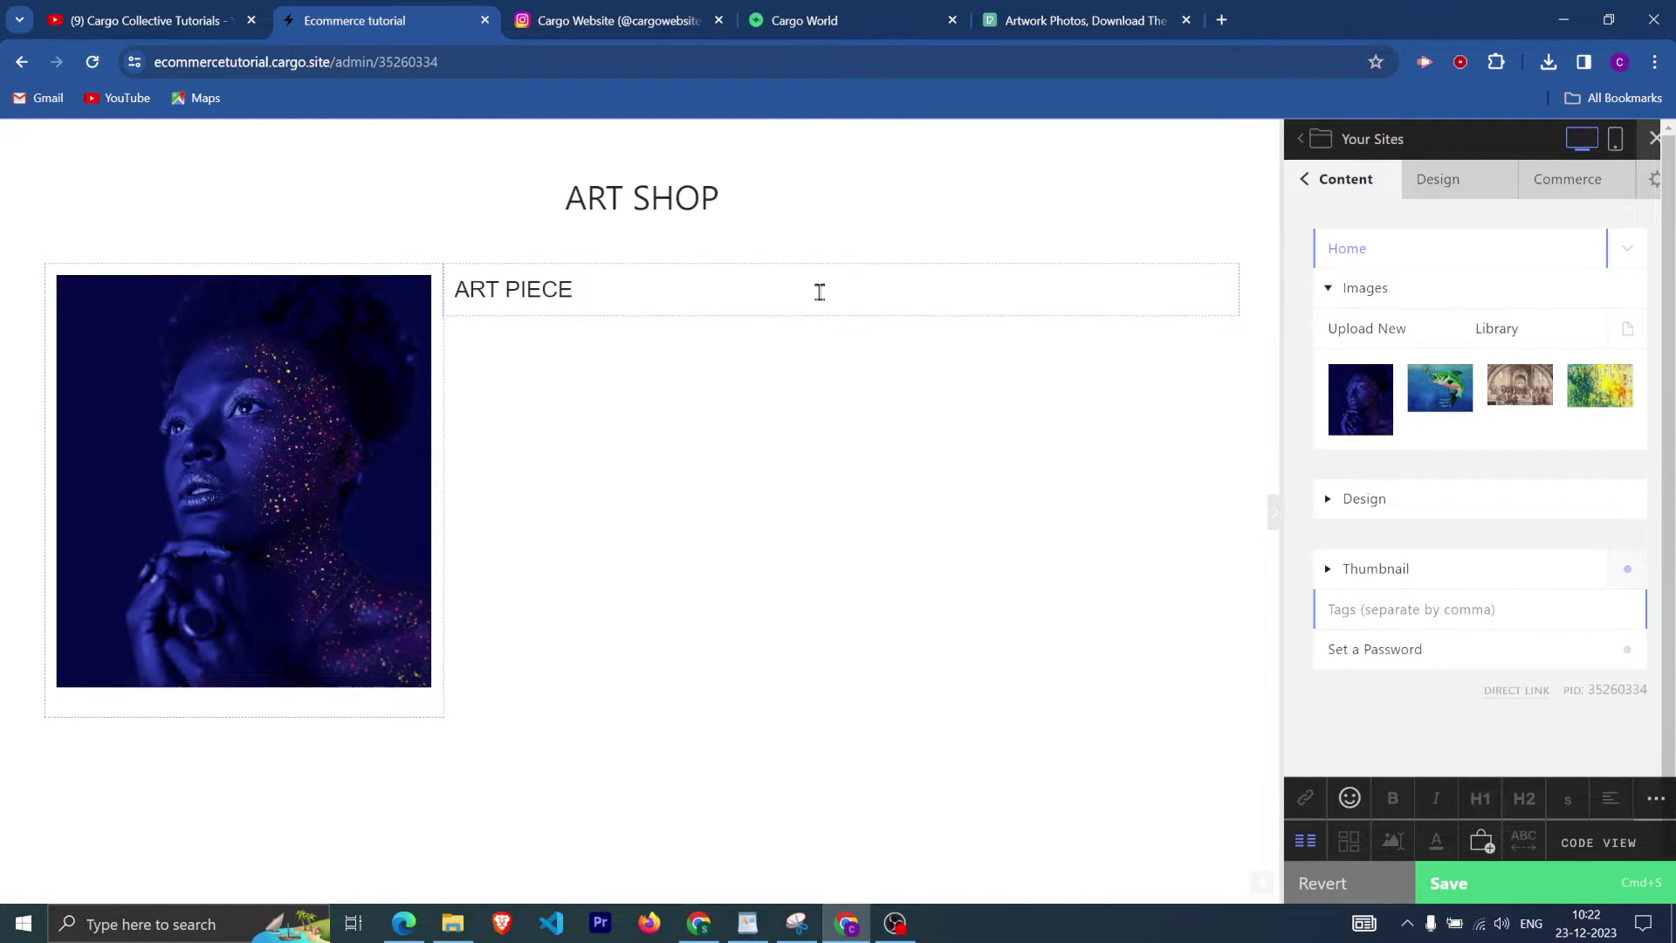
text( 1)
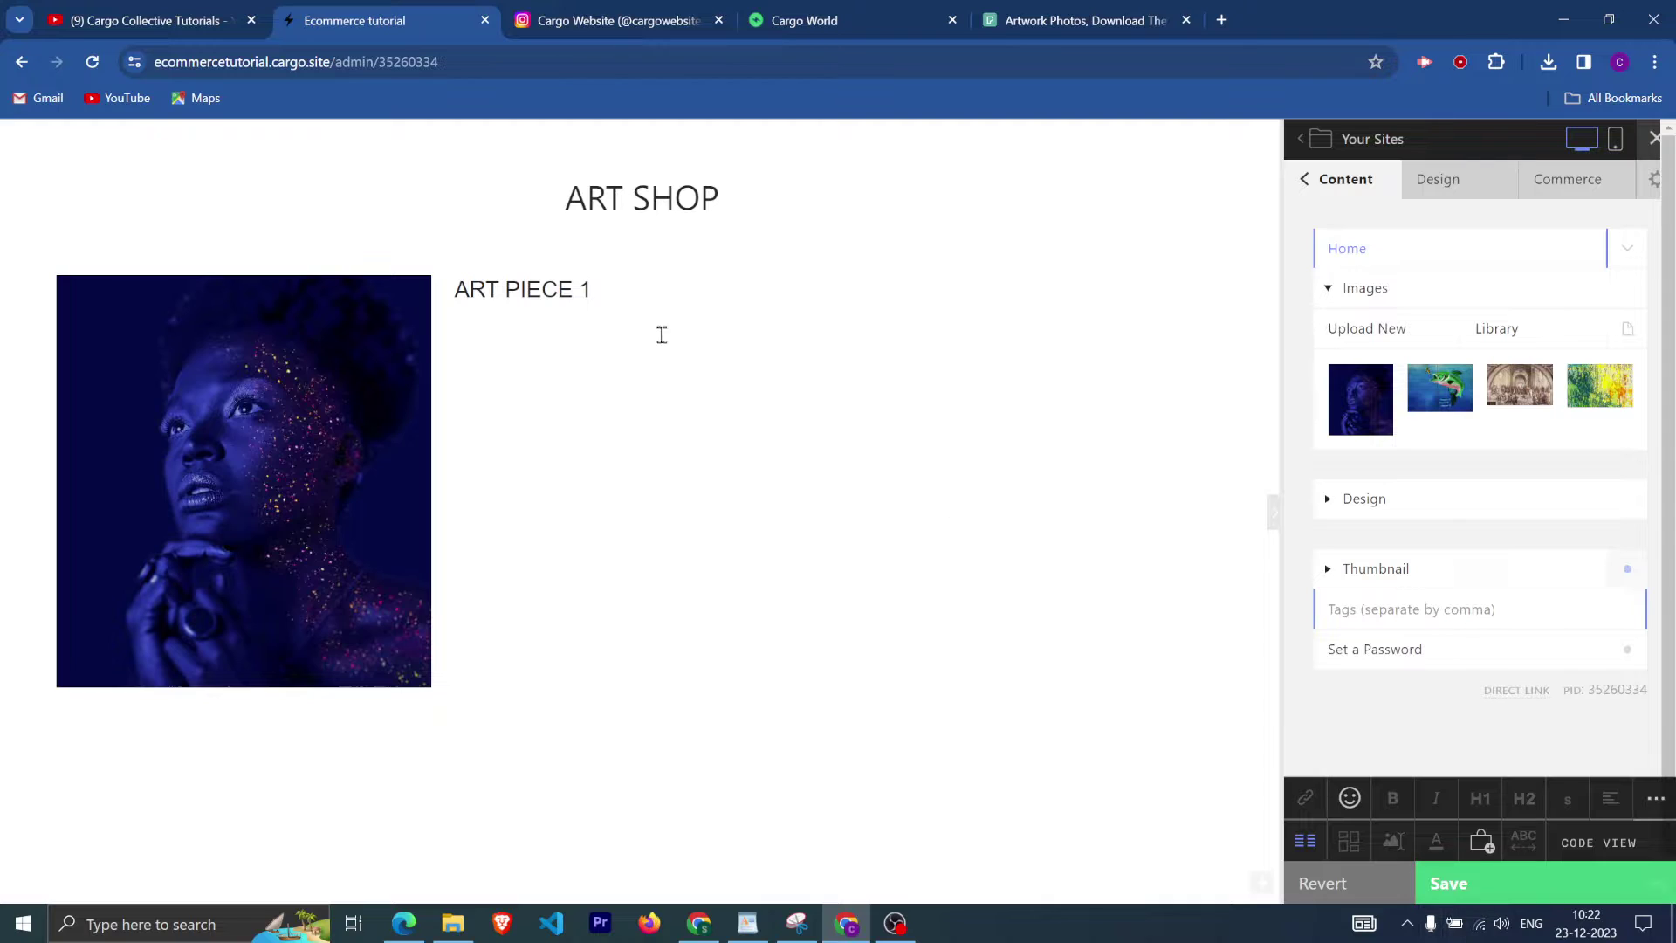
key(ctrl+s)
key(Return)
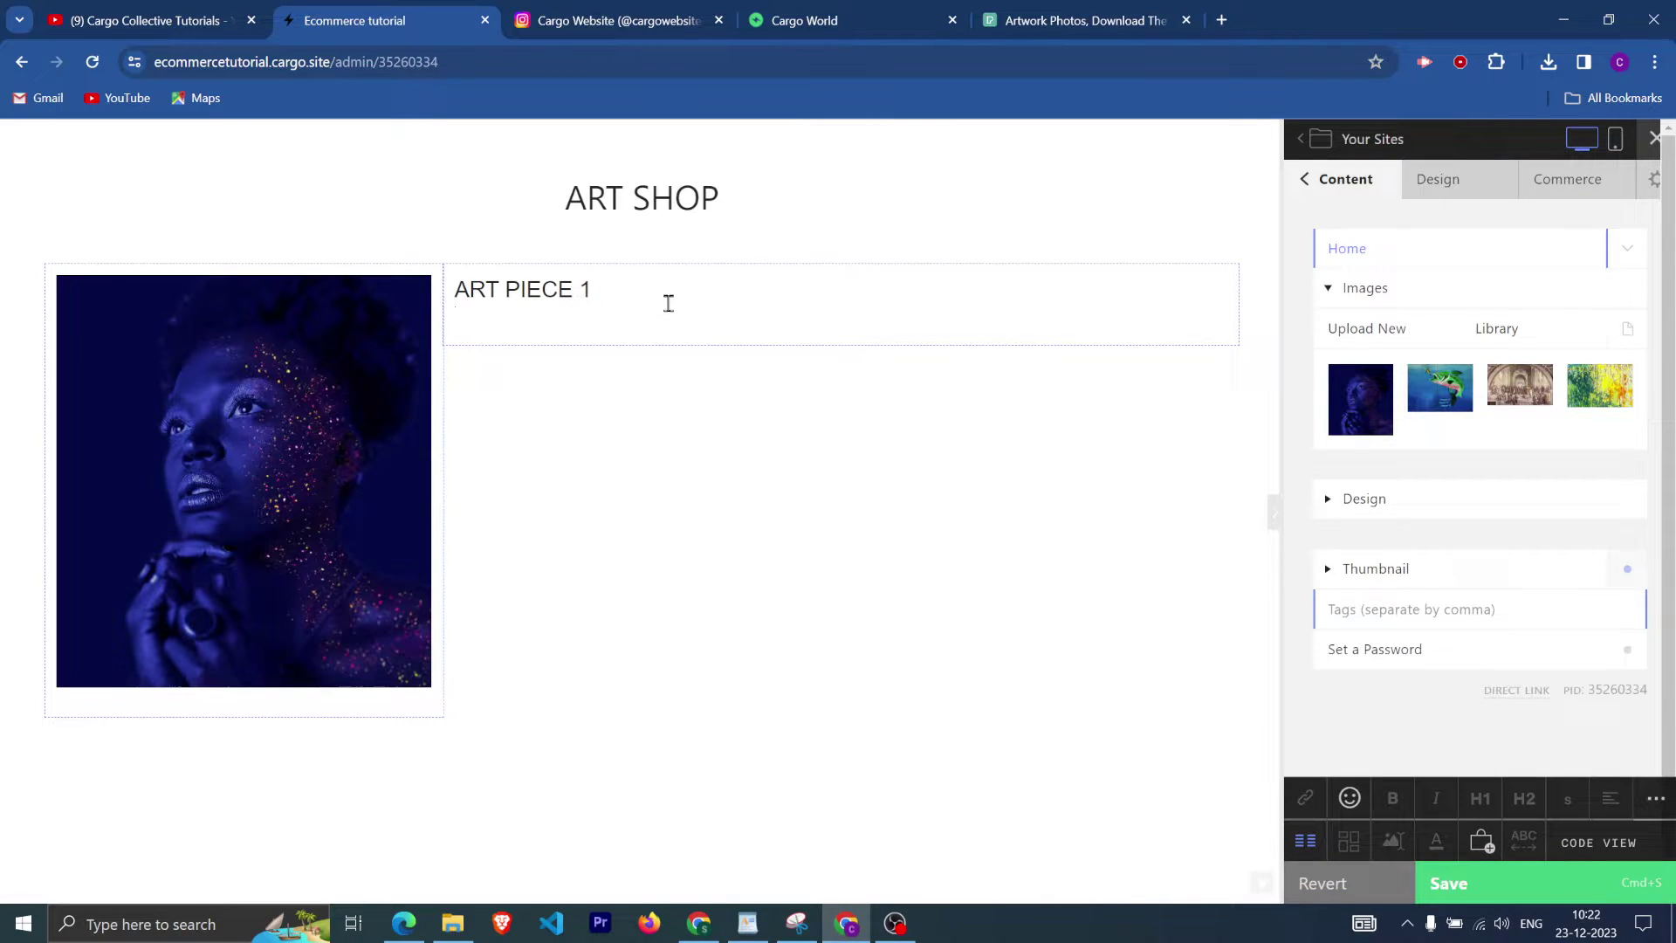
key(Return)
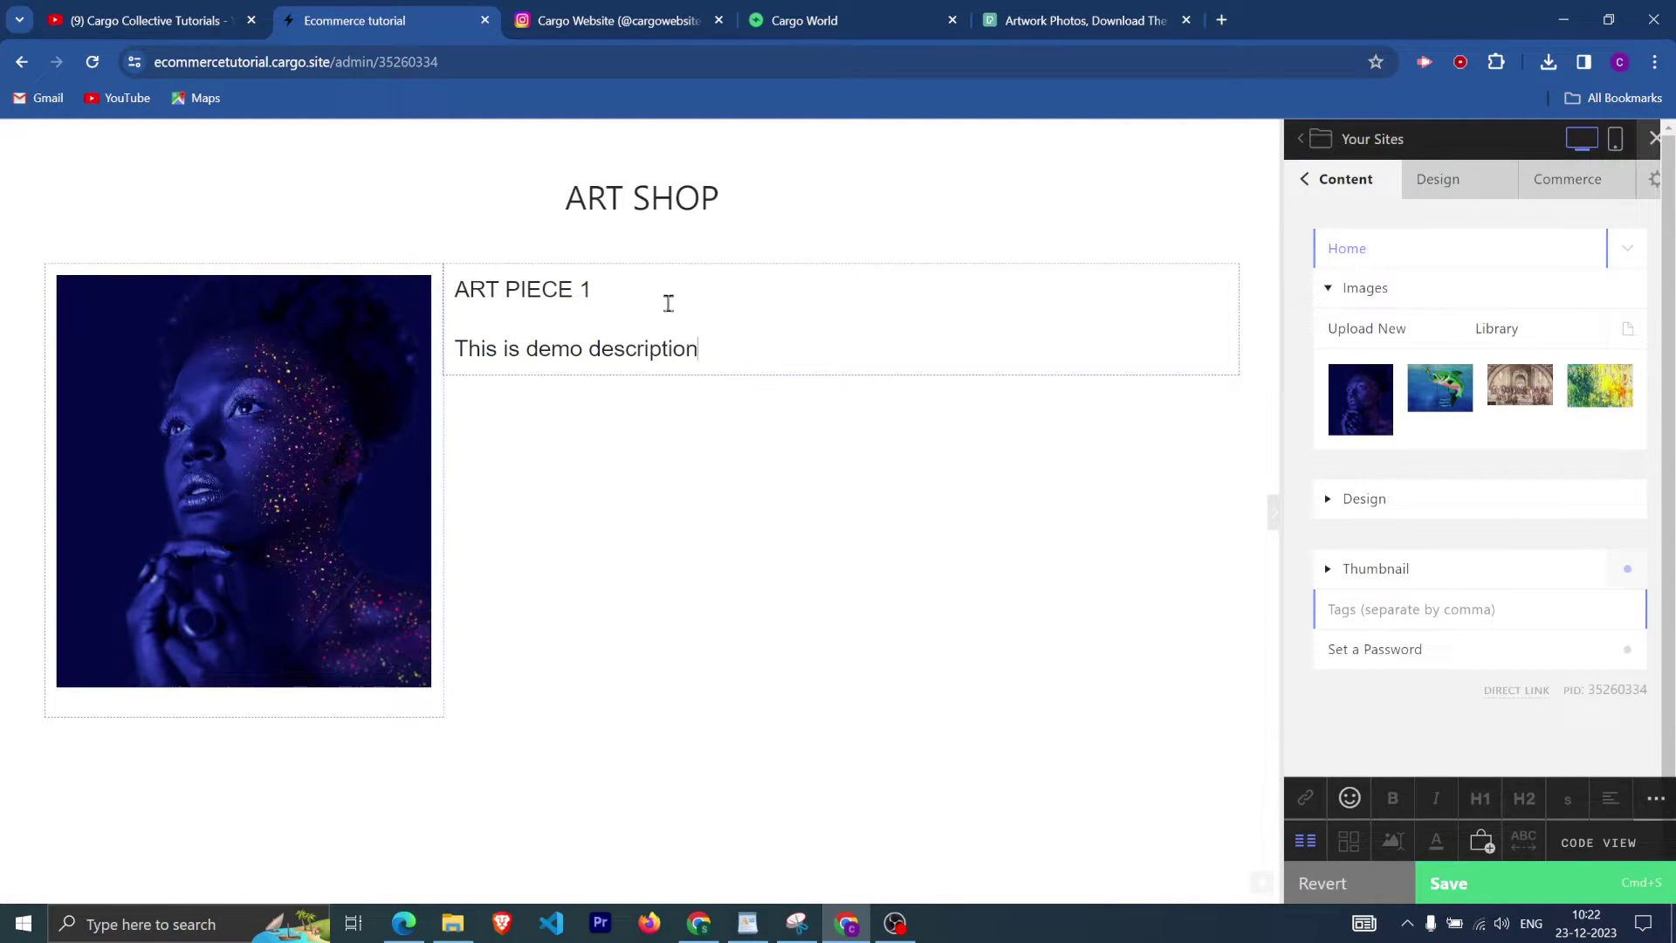
text(.)
key(Return)
key(Return)
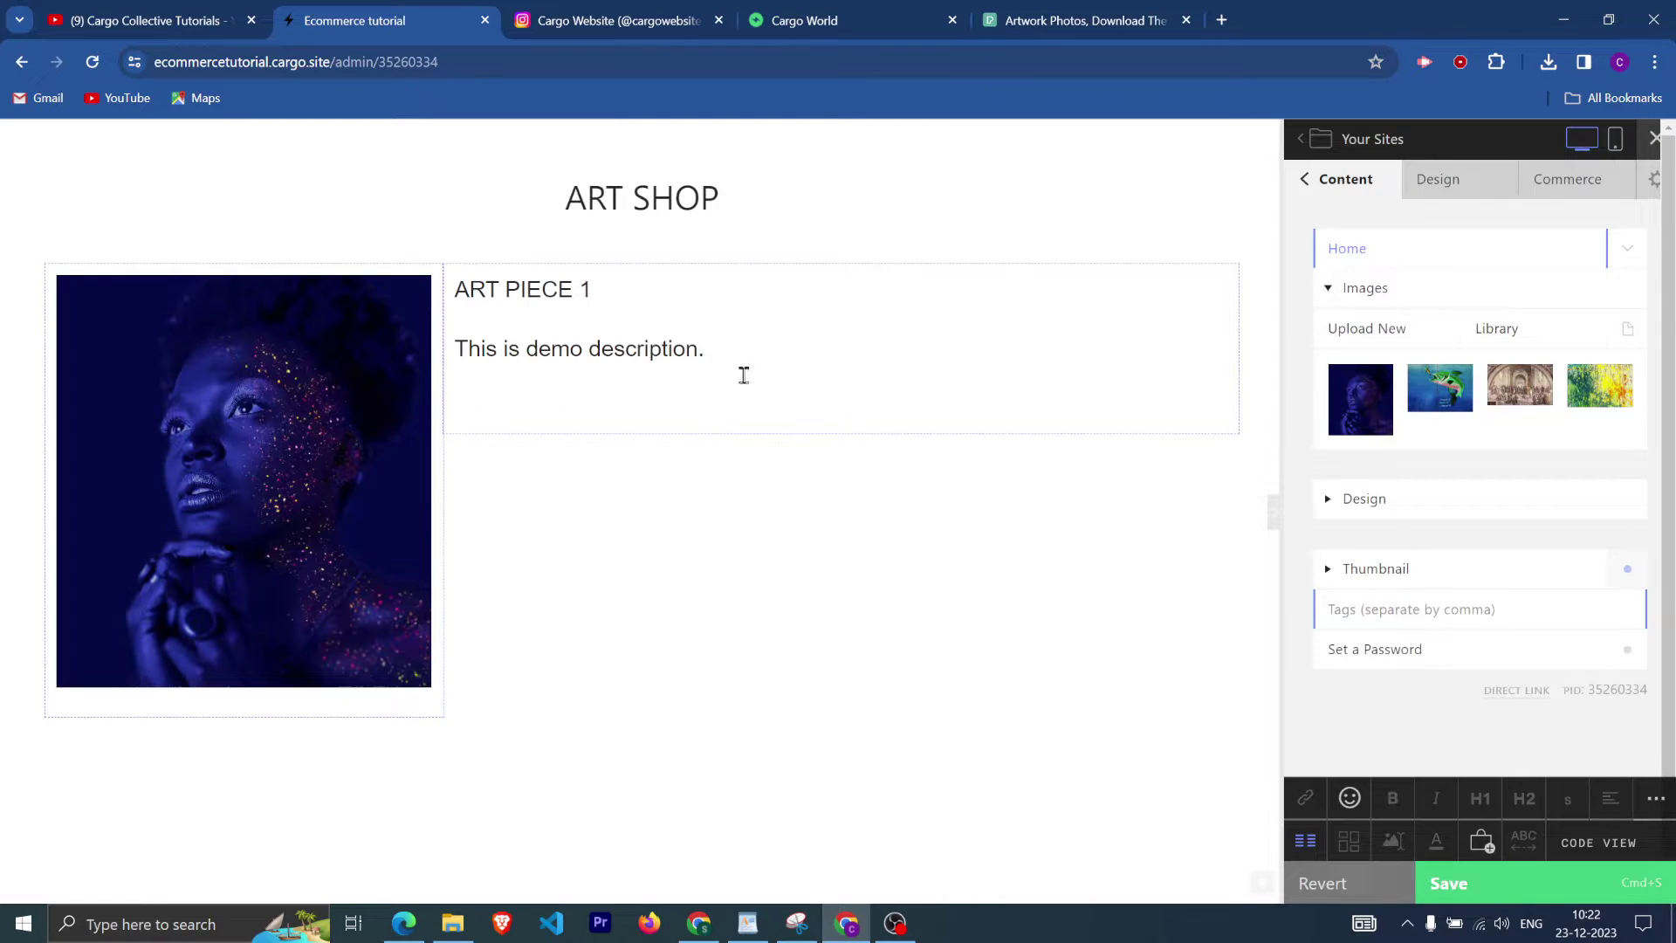
Insert the Art Piece 1 product with its price and Add to Cart button below the description and save the page.
click(1485, 844)
click(1412, 670)
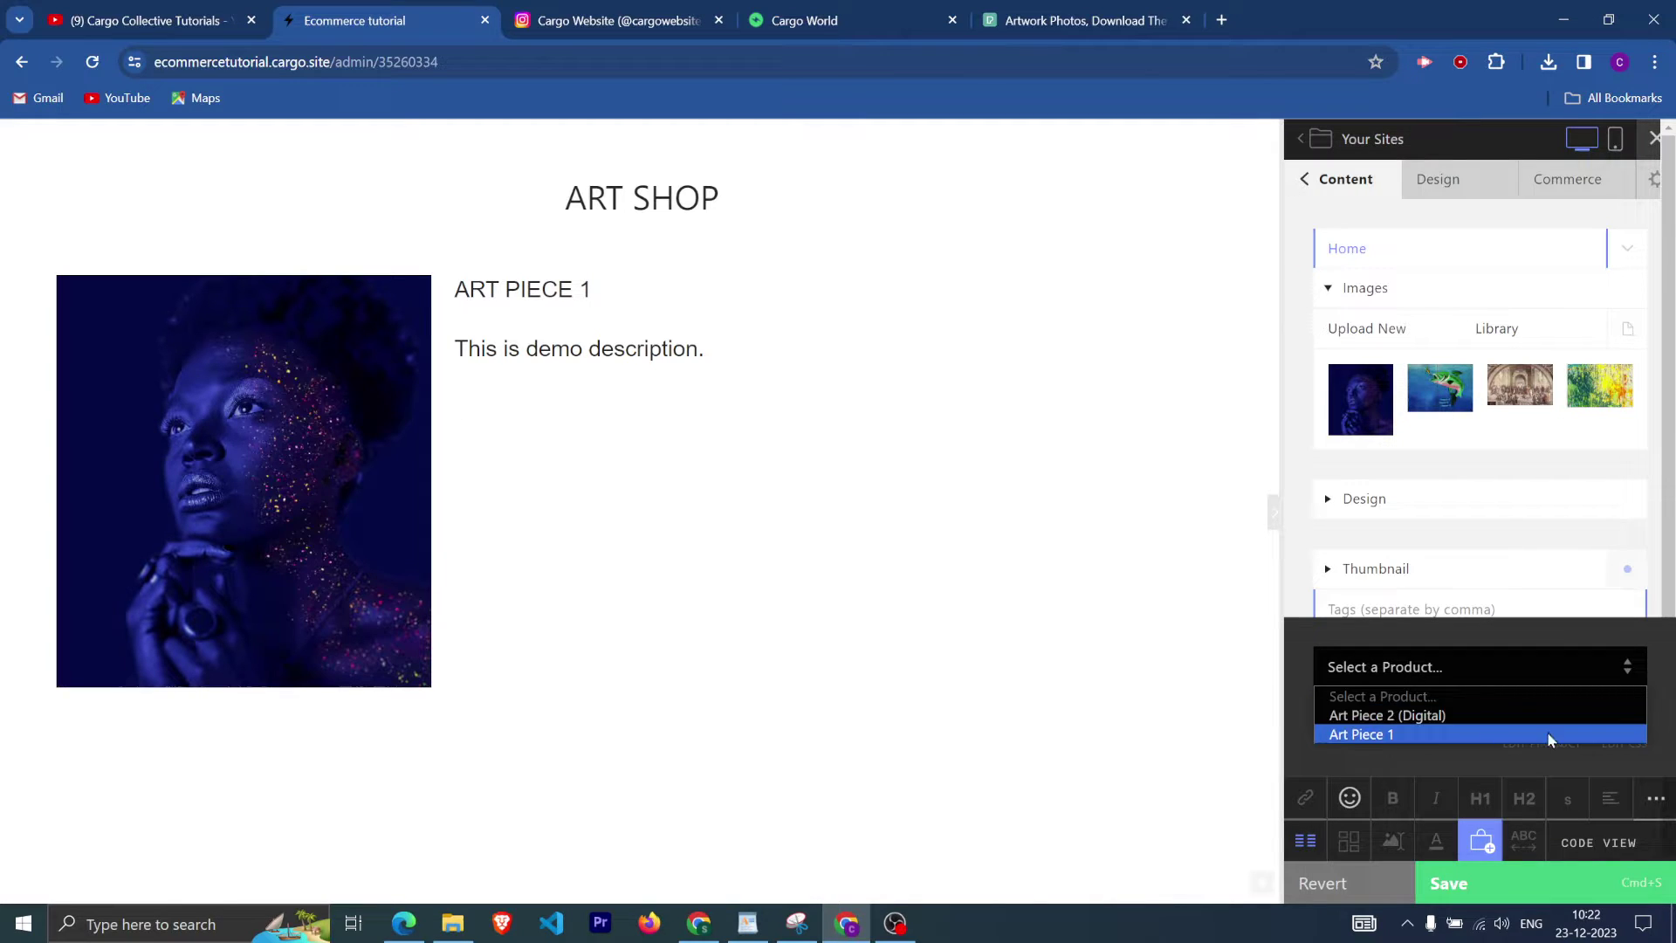
click(1381, 736)
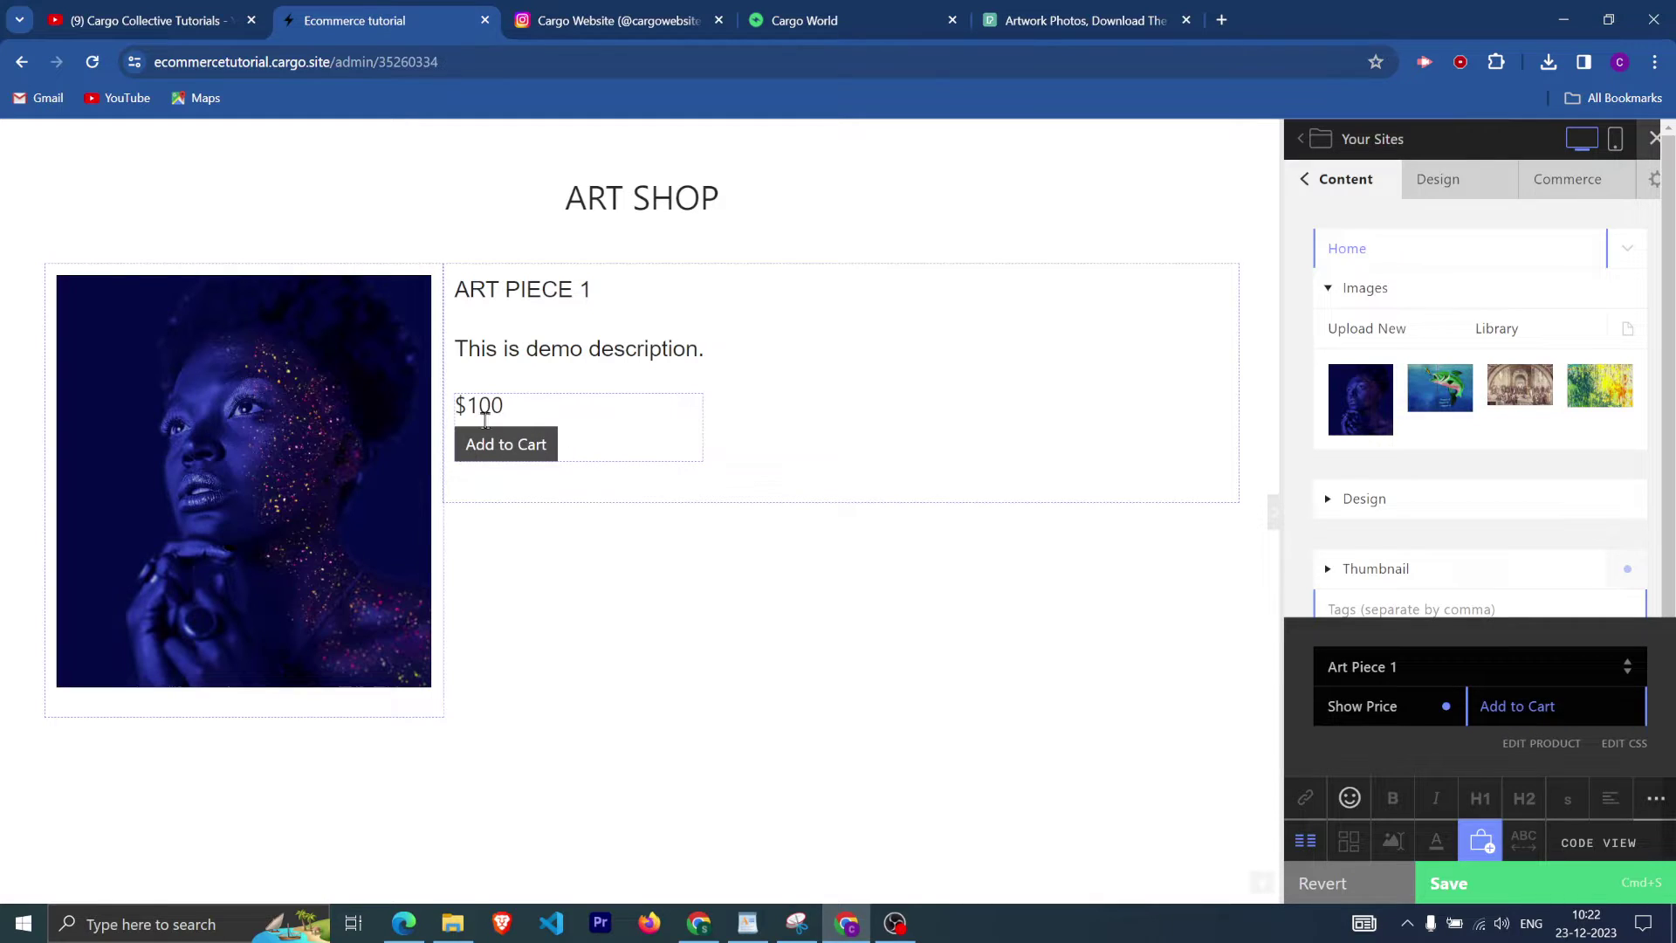
click(1015, 485)
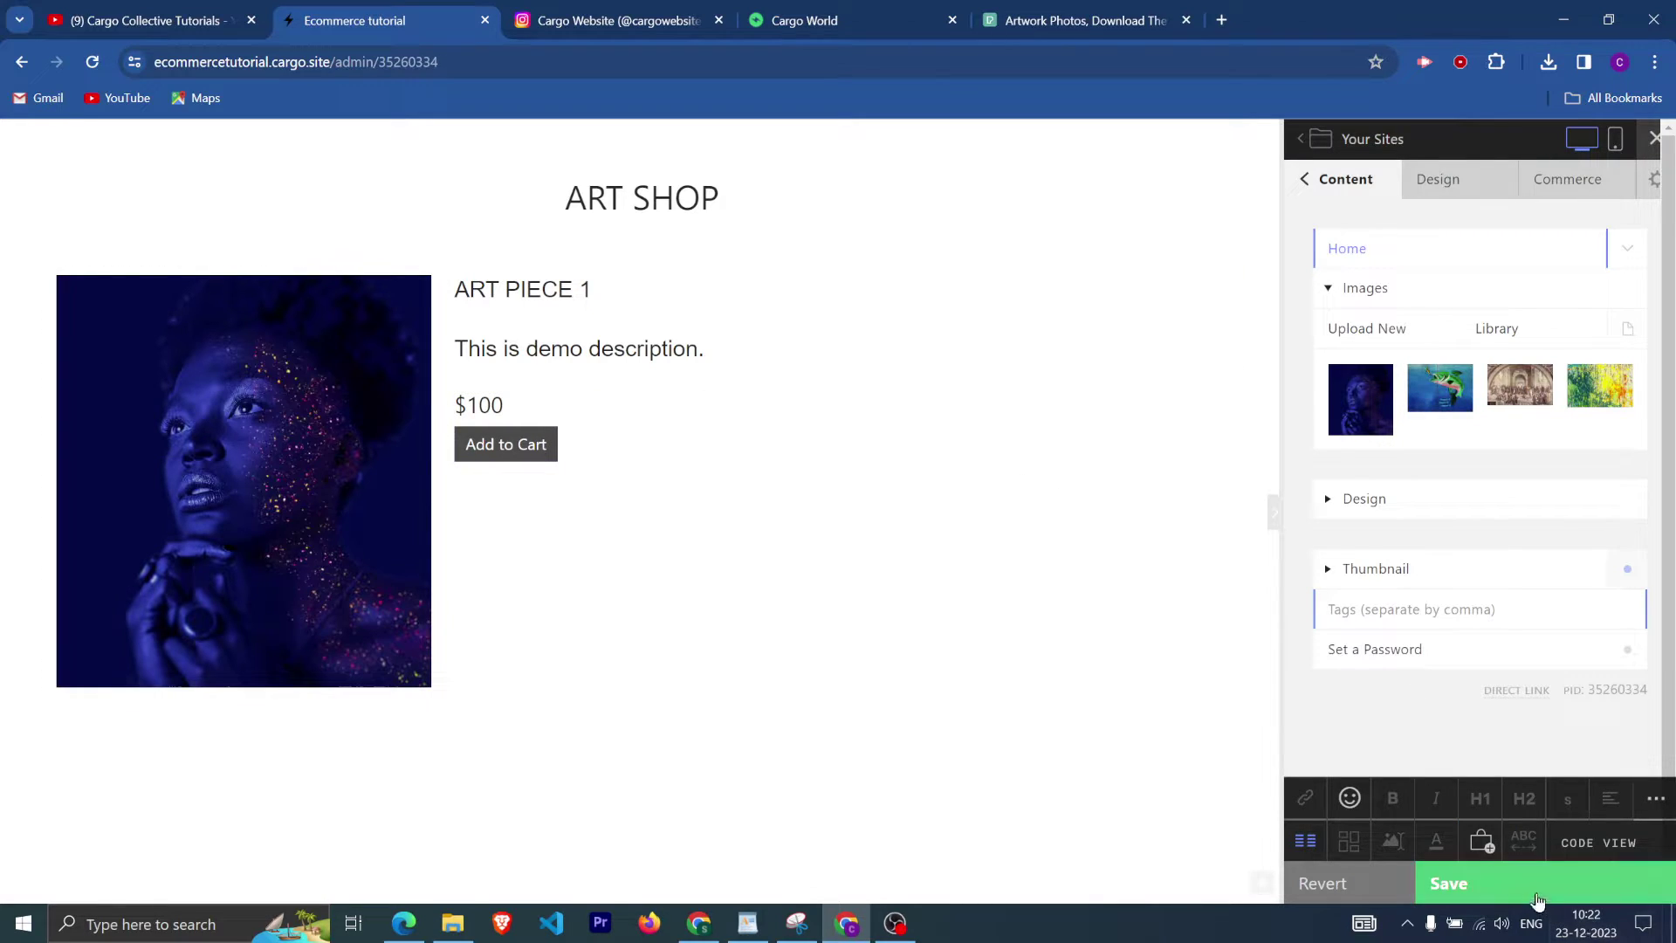
Open the live Home page through its direct link and test the Add to Cart button for Art Piece 1.
click(1517, 692)
click(594, 19)
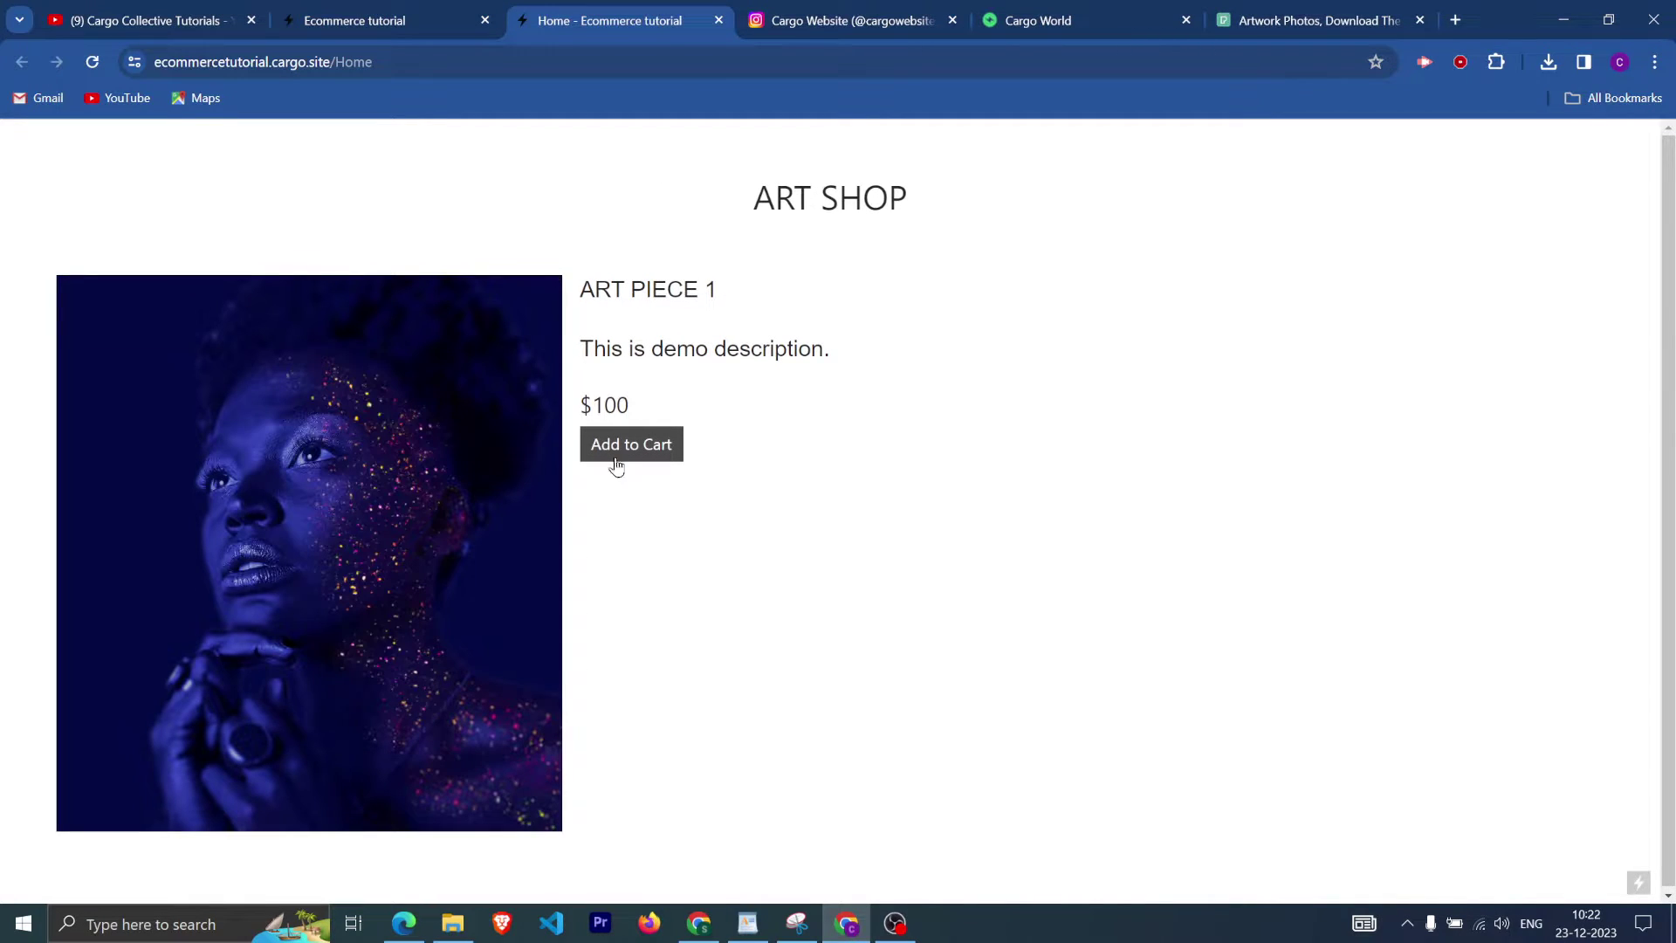
click(639, 448)
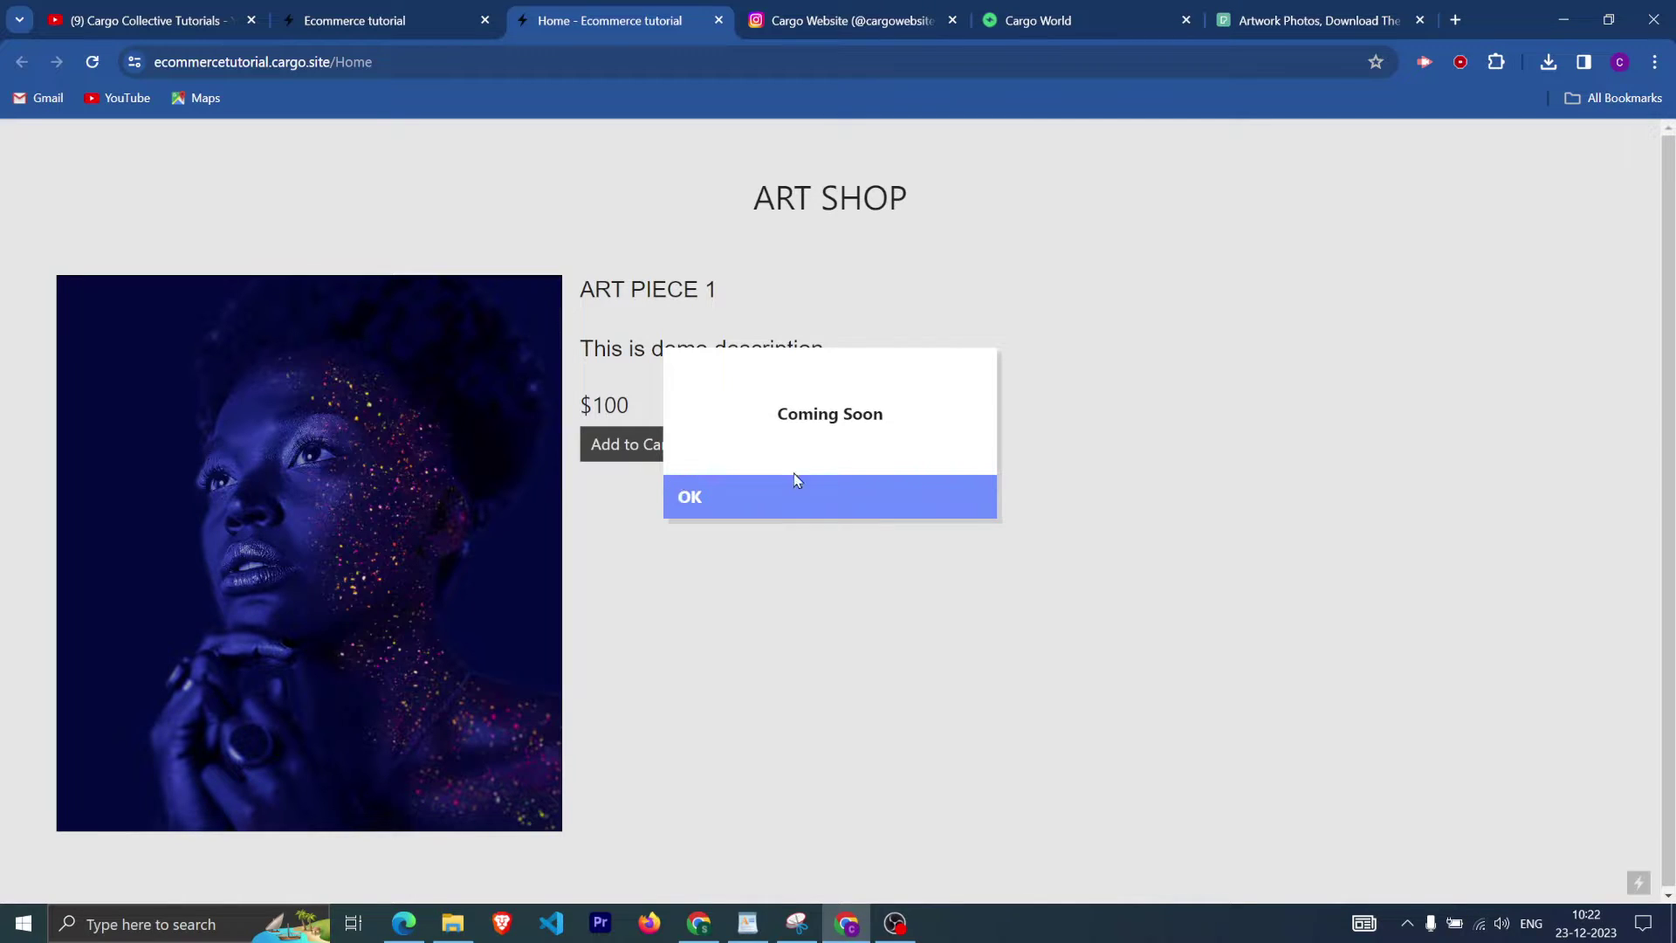
click(786, 512)
click(393, 19)
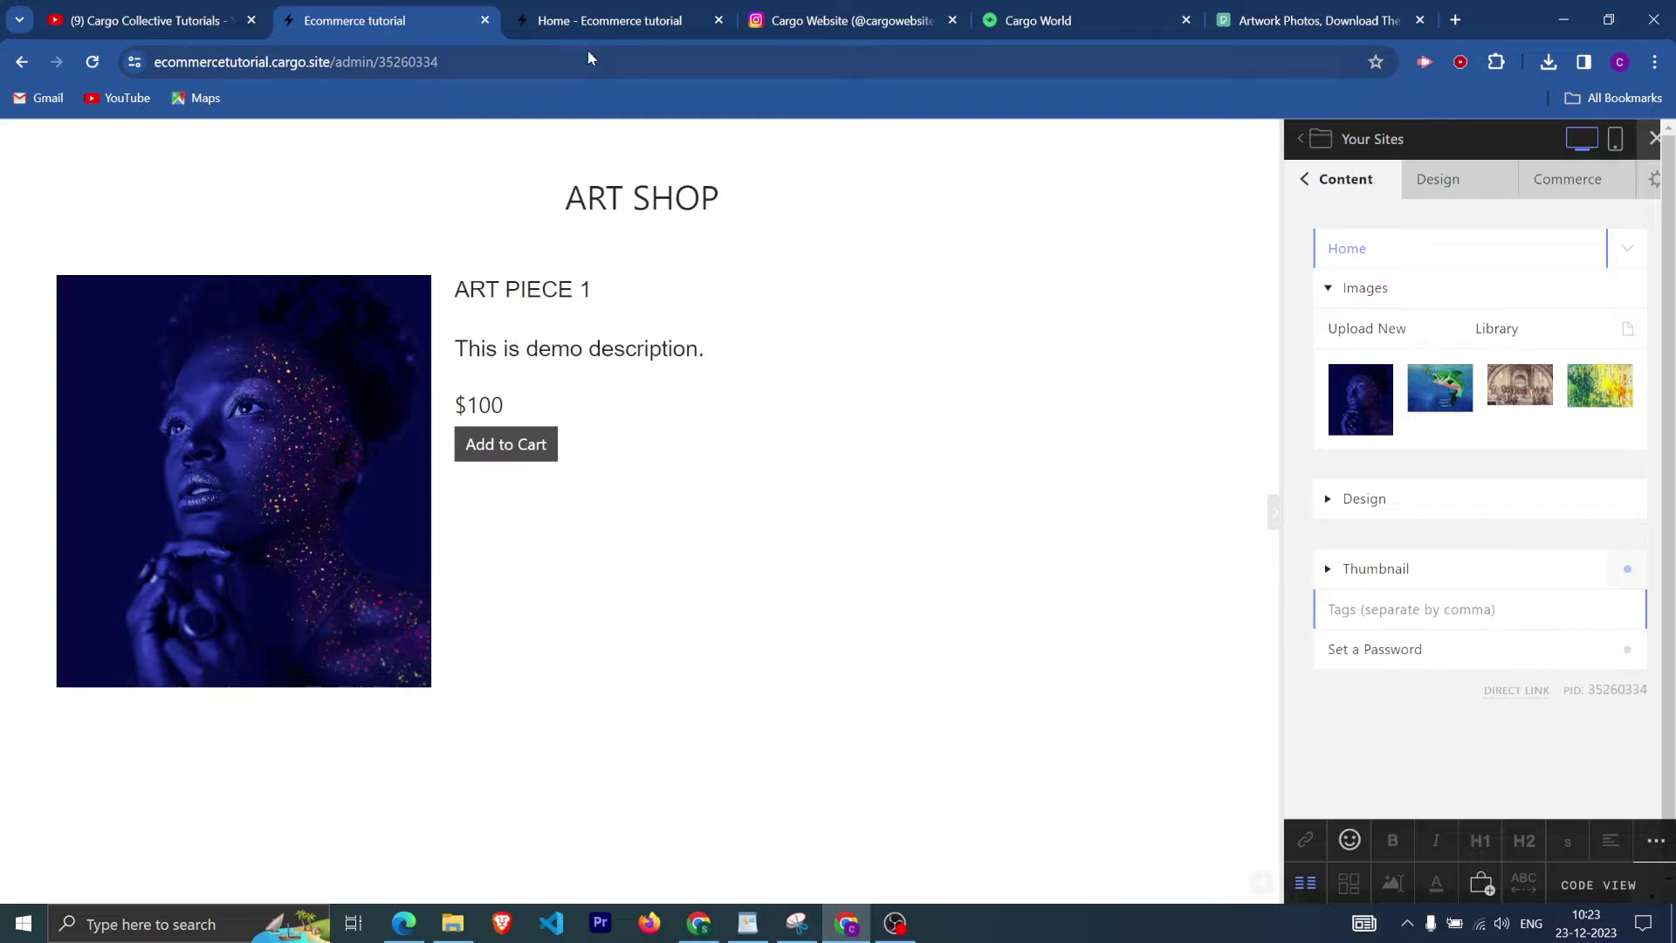
click(593, 24)
click(655, 456)
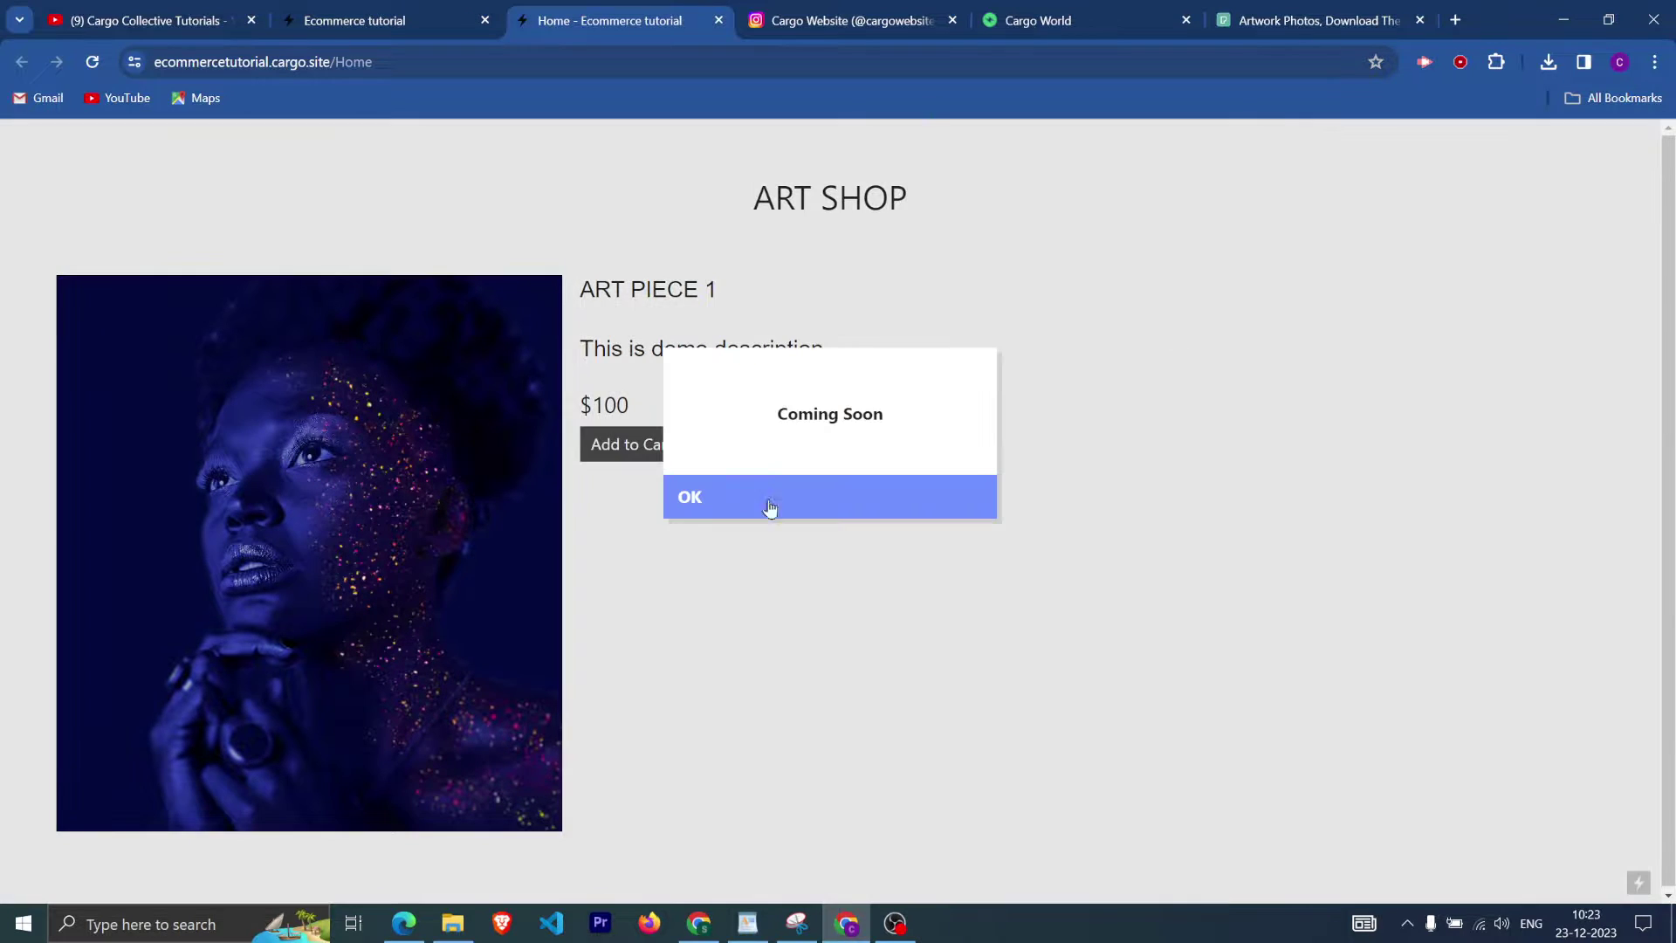
click(722, 501)
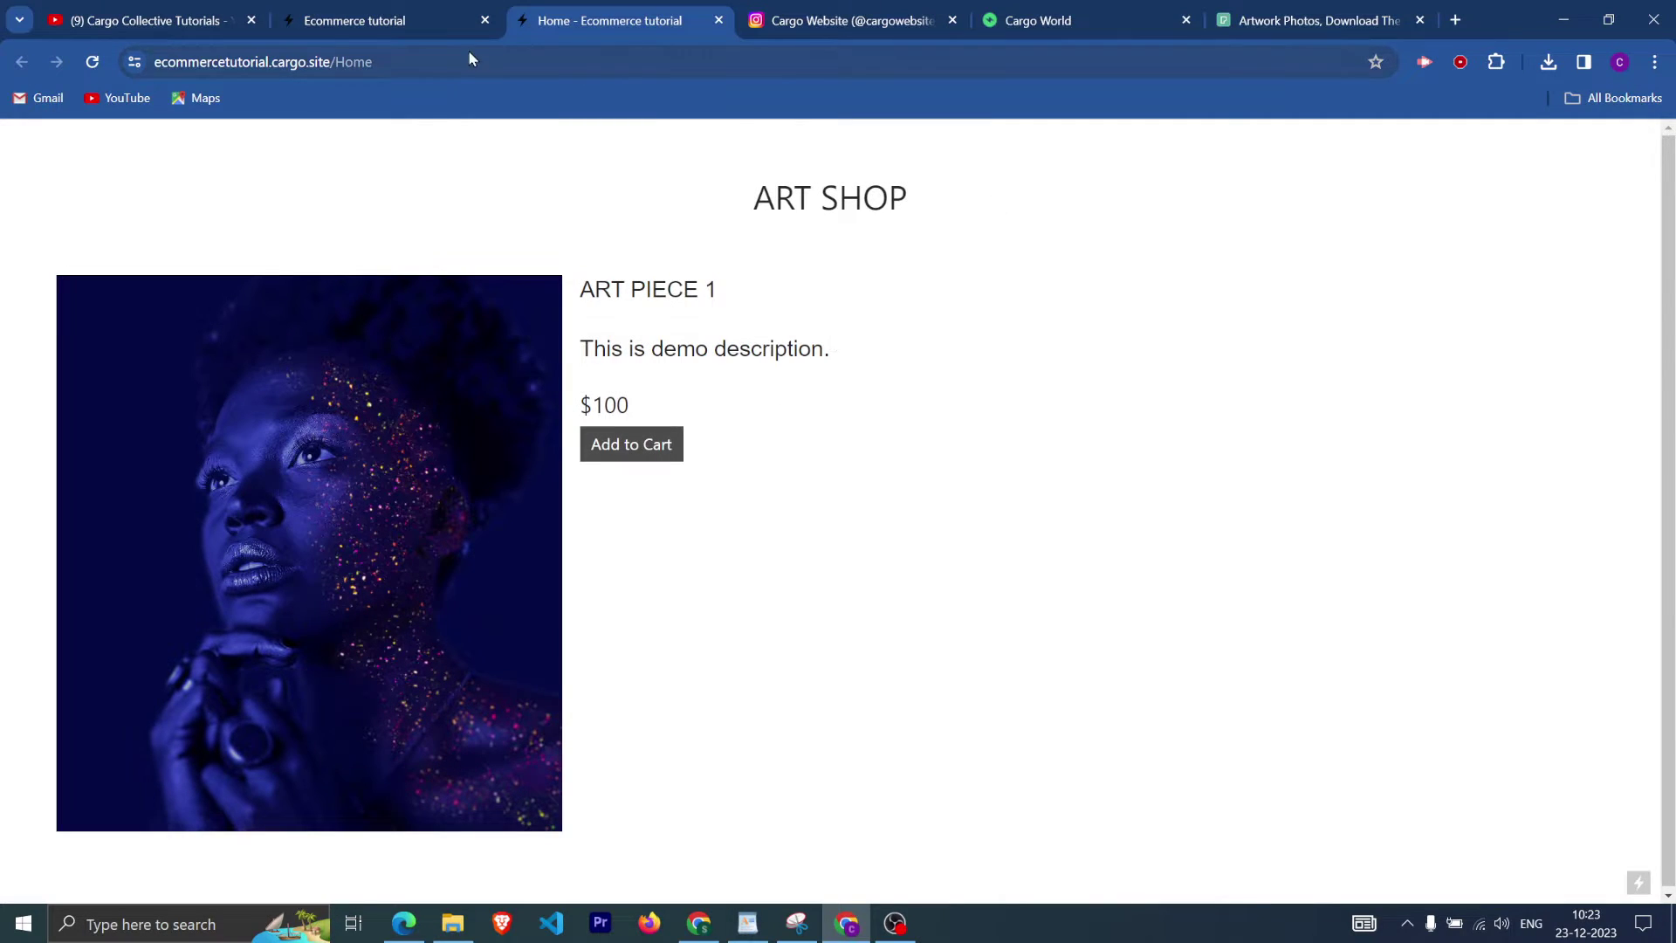
Duplicate the Art Piece 1 grid row below the original in the Home page code and apply the change.
click(453, 22)
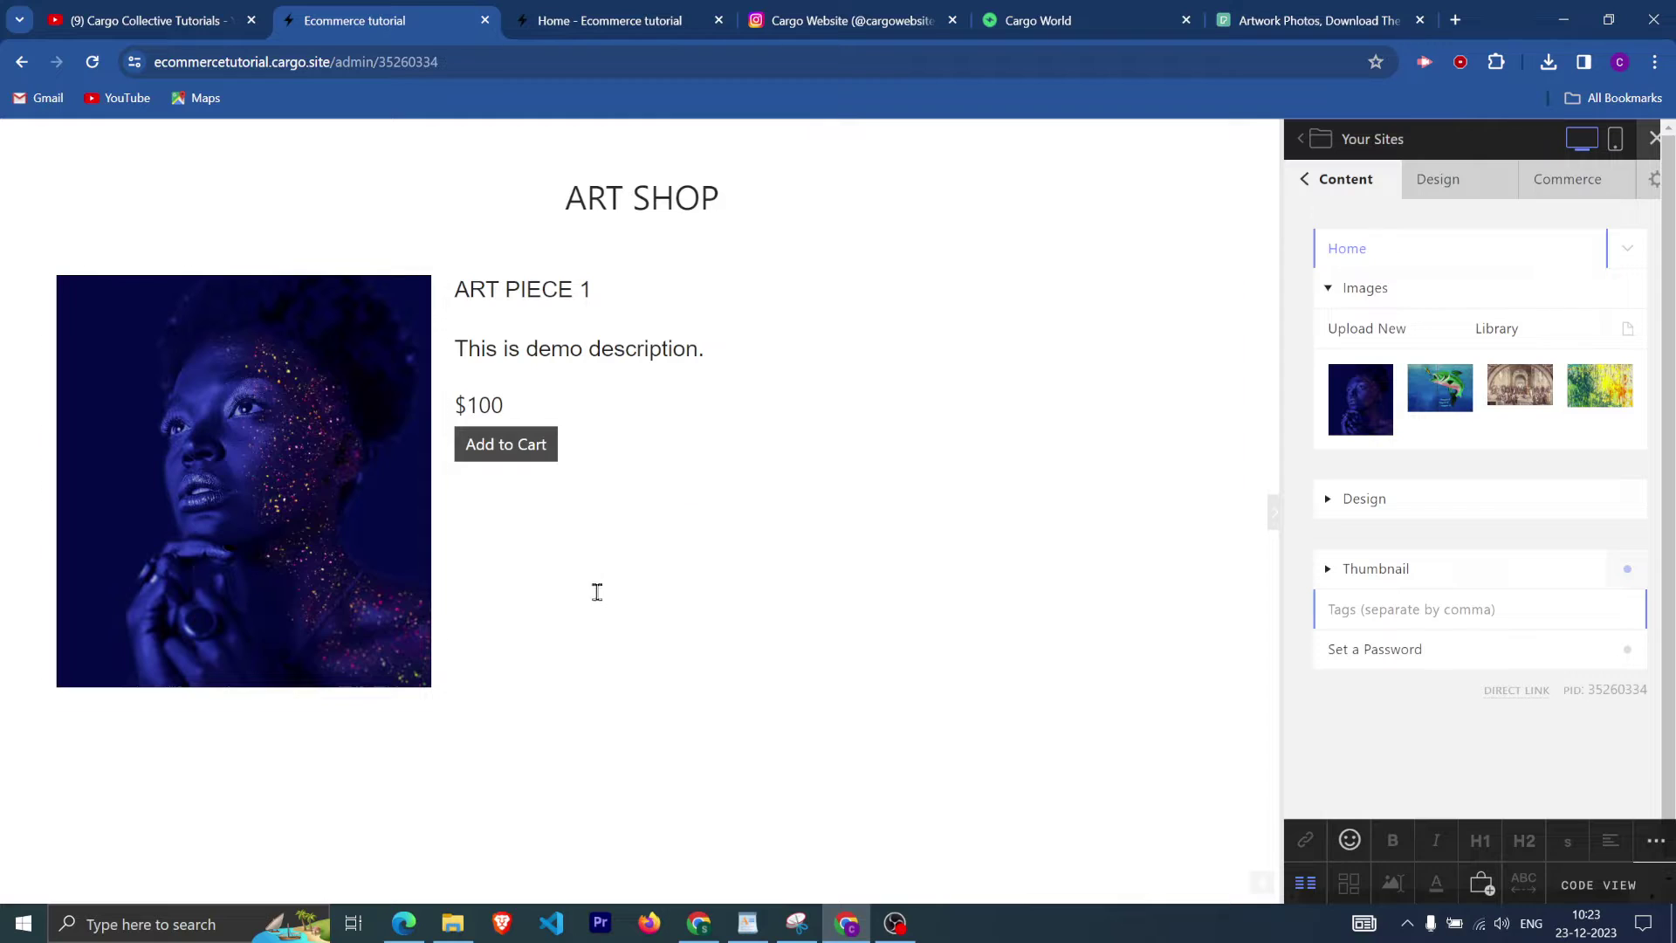
click(1597, 882)
key(ctrl+a)
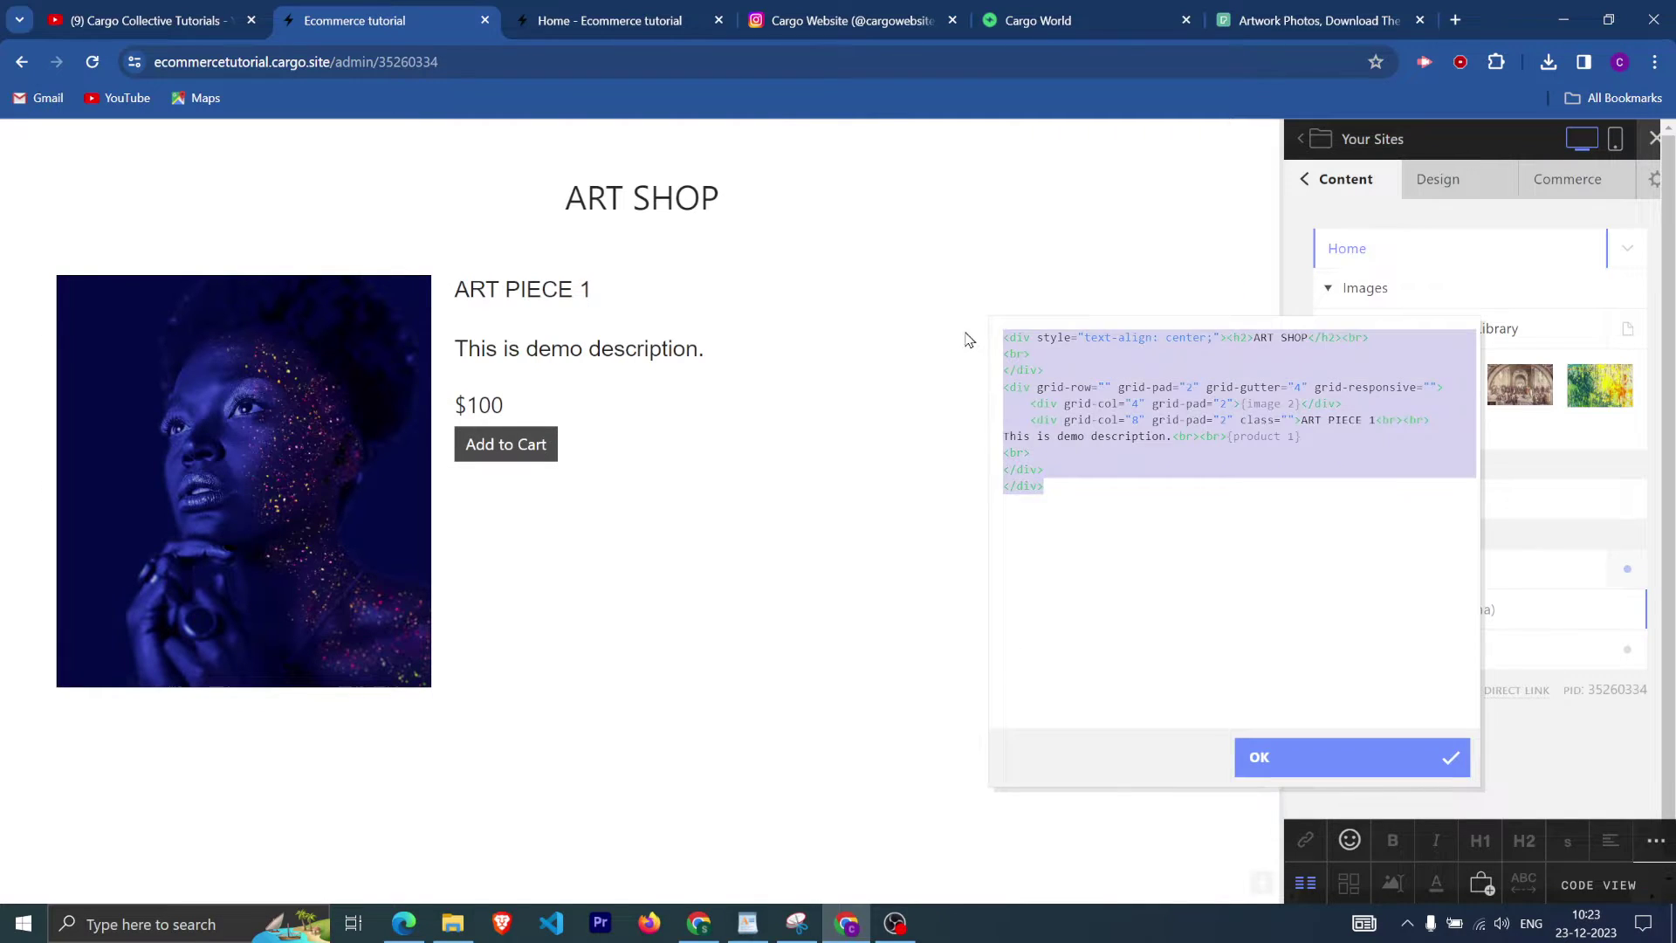
drag(1095, 510, 1015, 410)
key(ctrl+c)
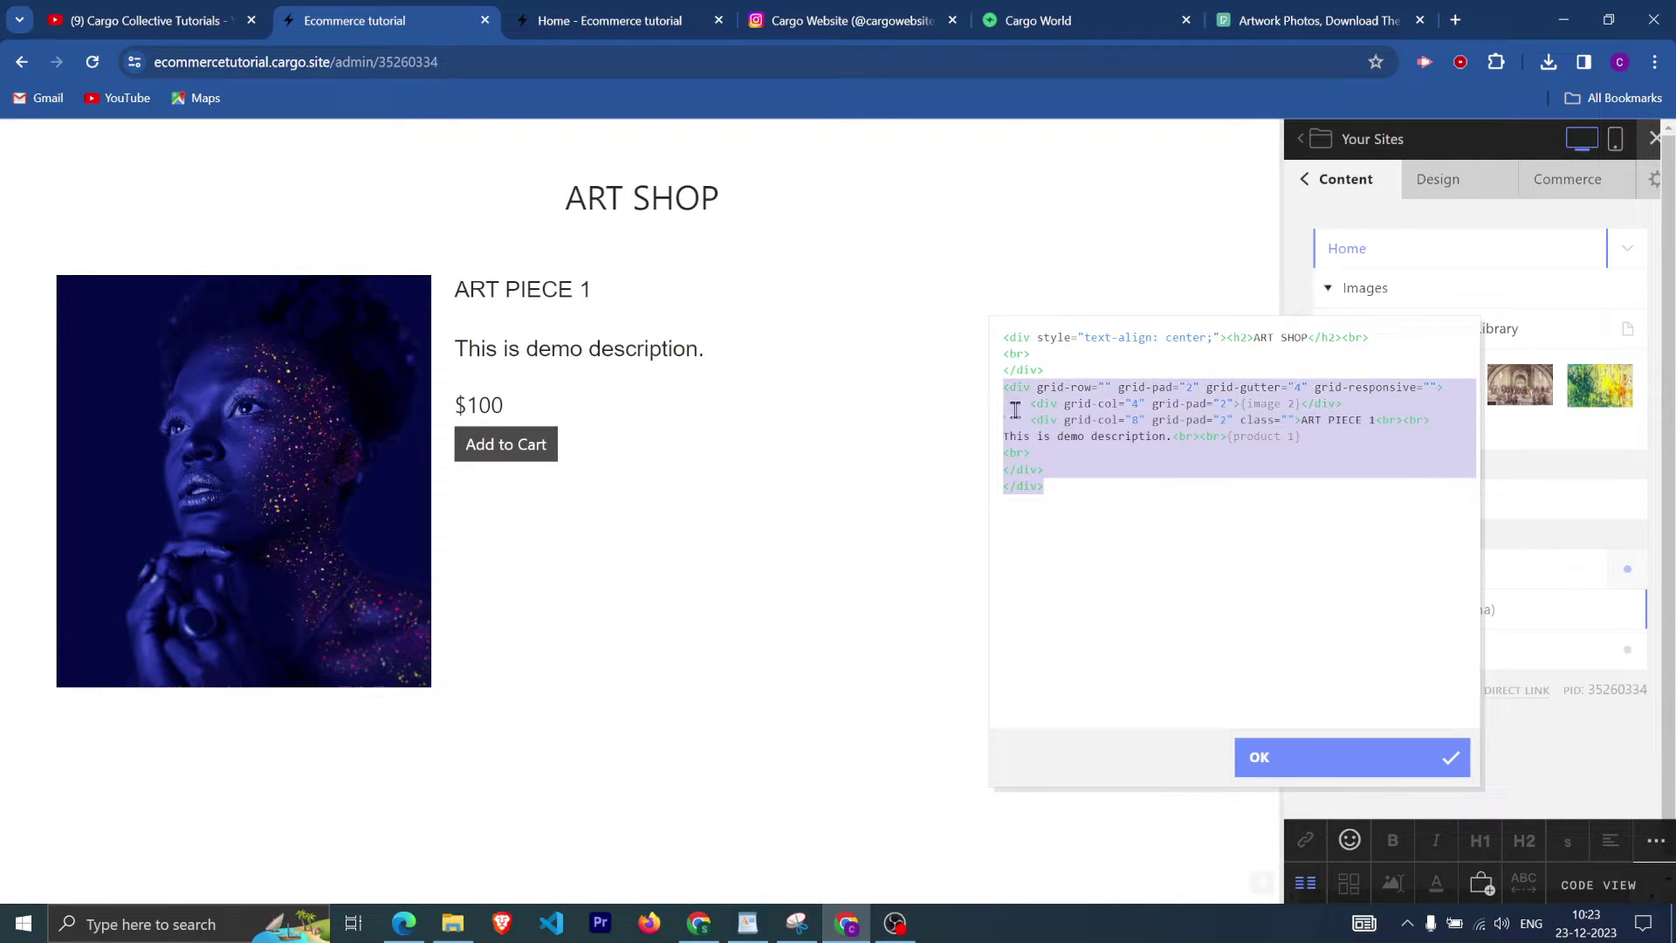
click(1121, 485)
key(ctrl+v)
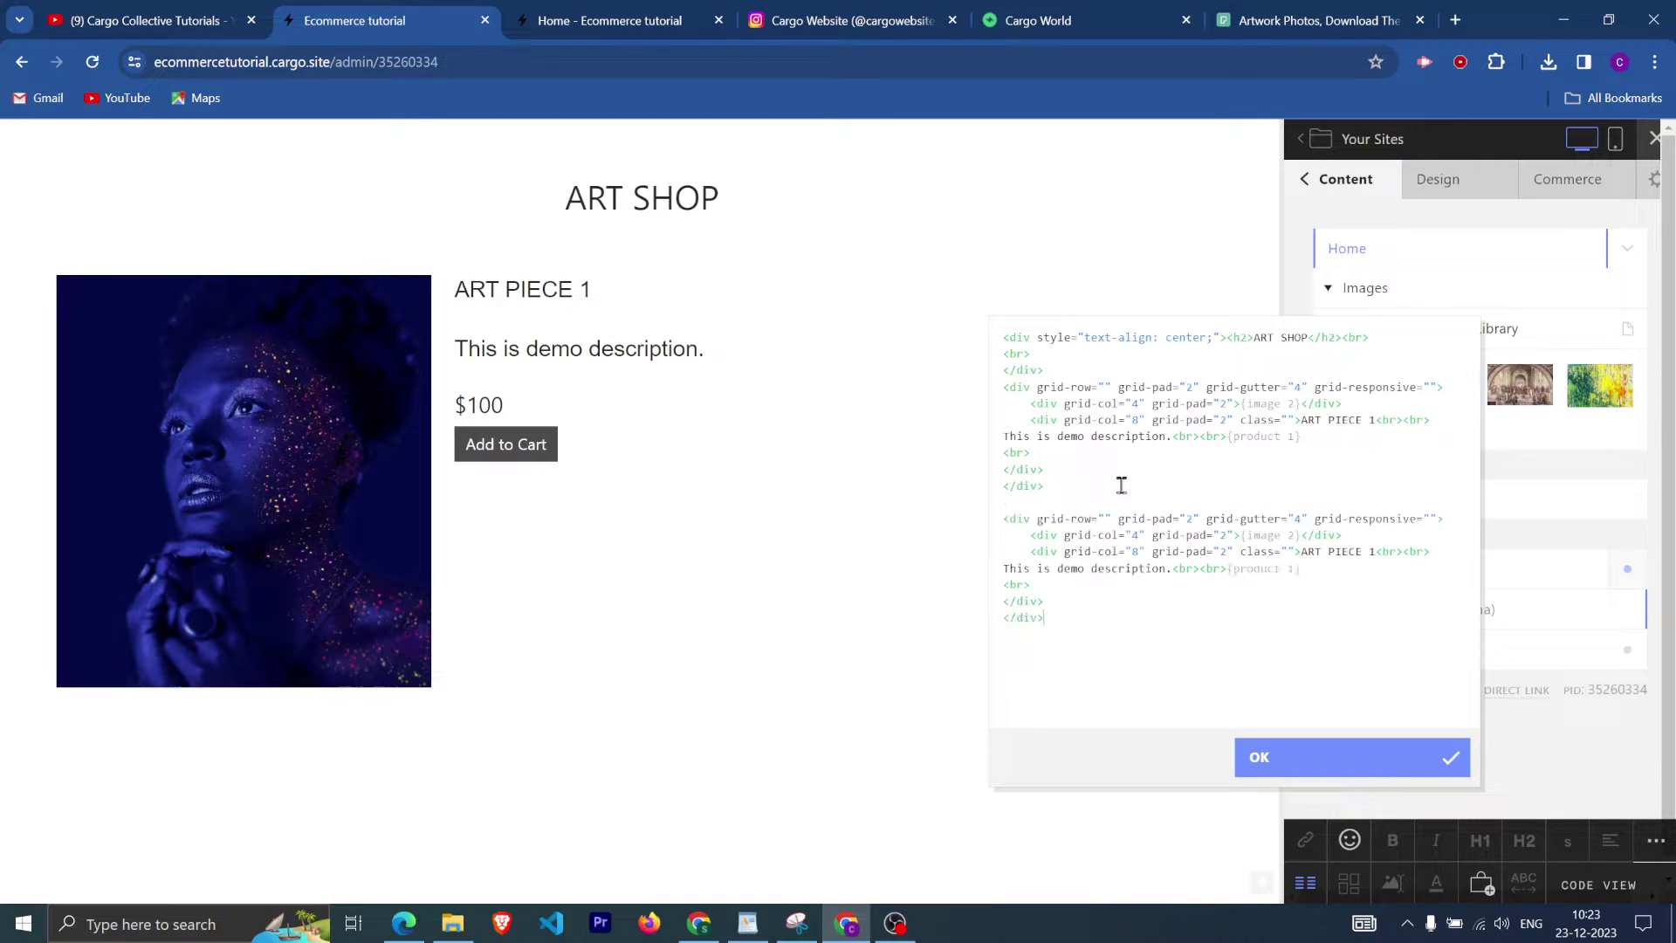
click(1309, 761)
Replace the second row's image with the green fish artwork and change its title to "ART PIECE 2 (Digital)".
scroll(853, 666, down, 3)
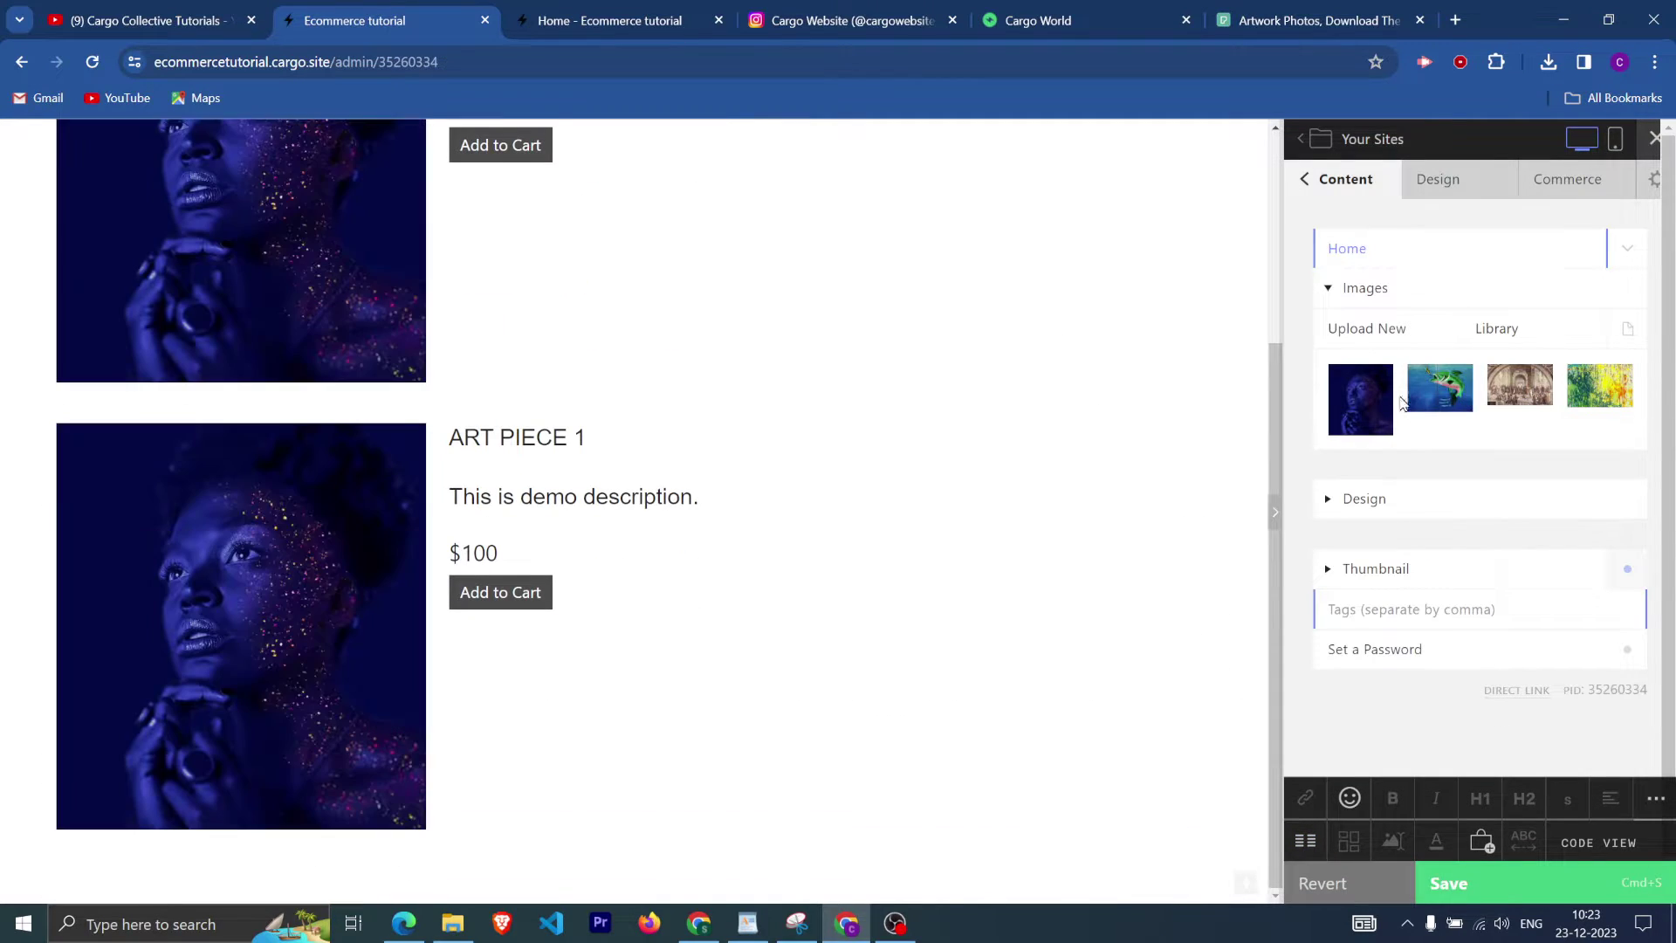
drag(1426, 390, 179, 545)
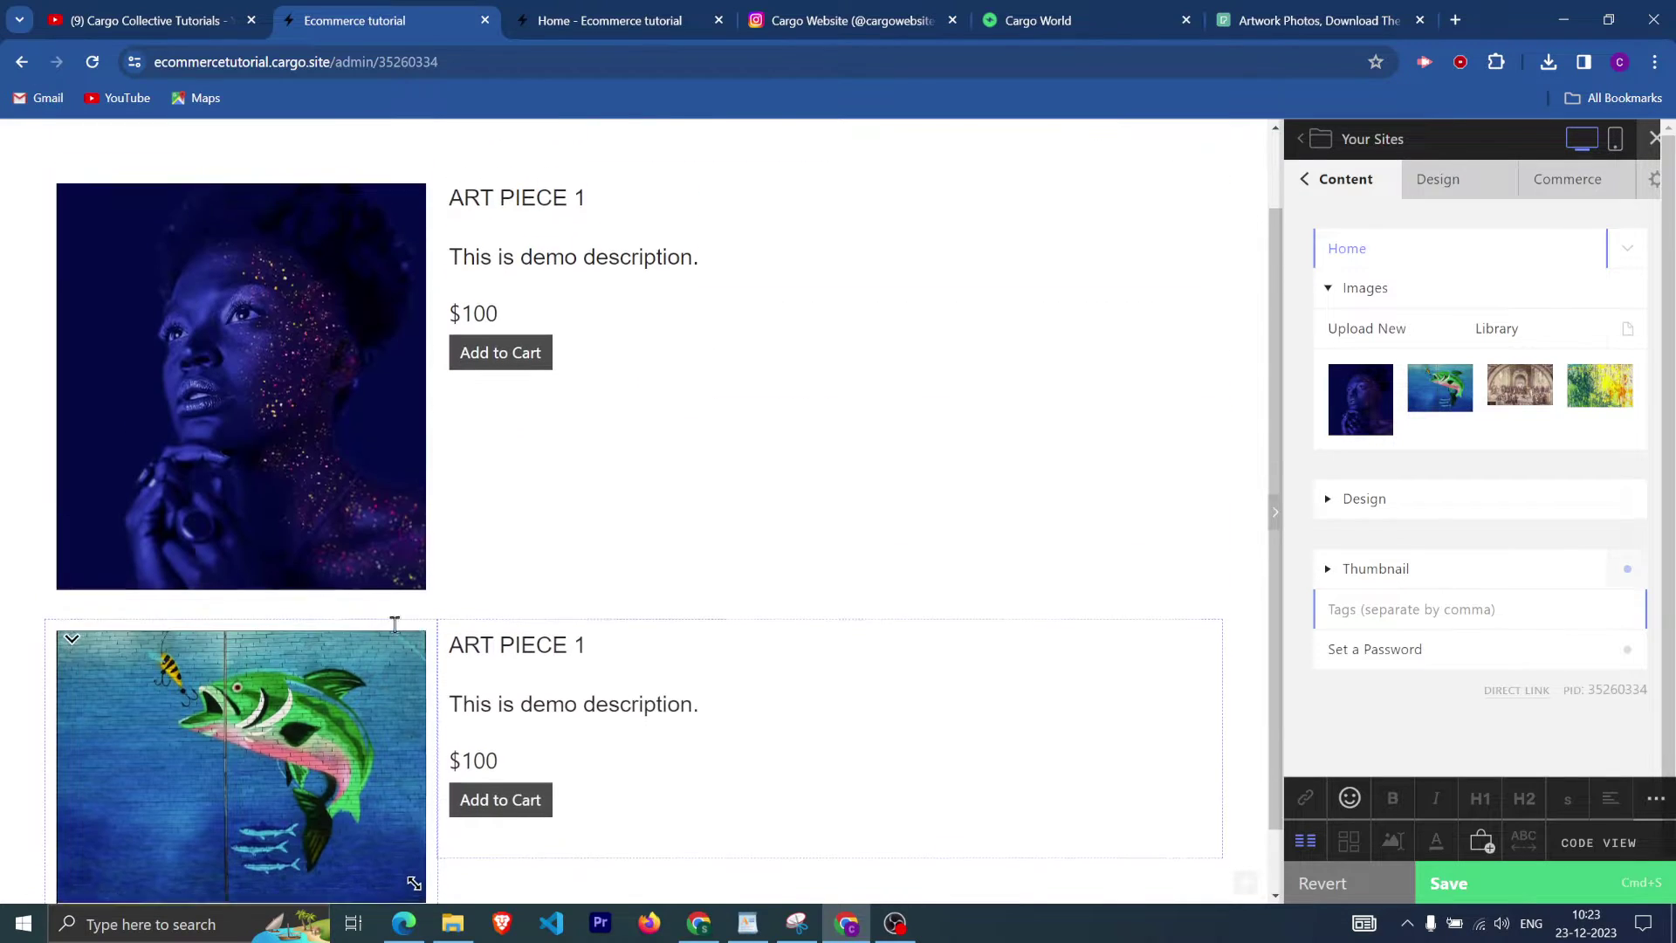
click(587, 670)
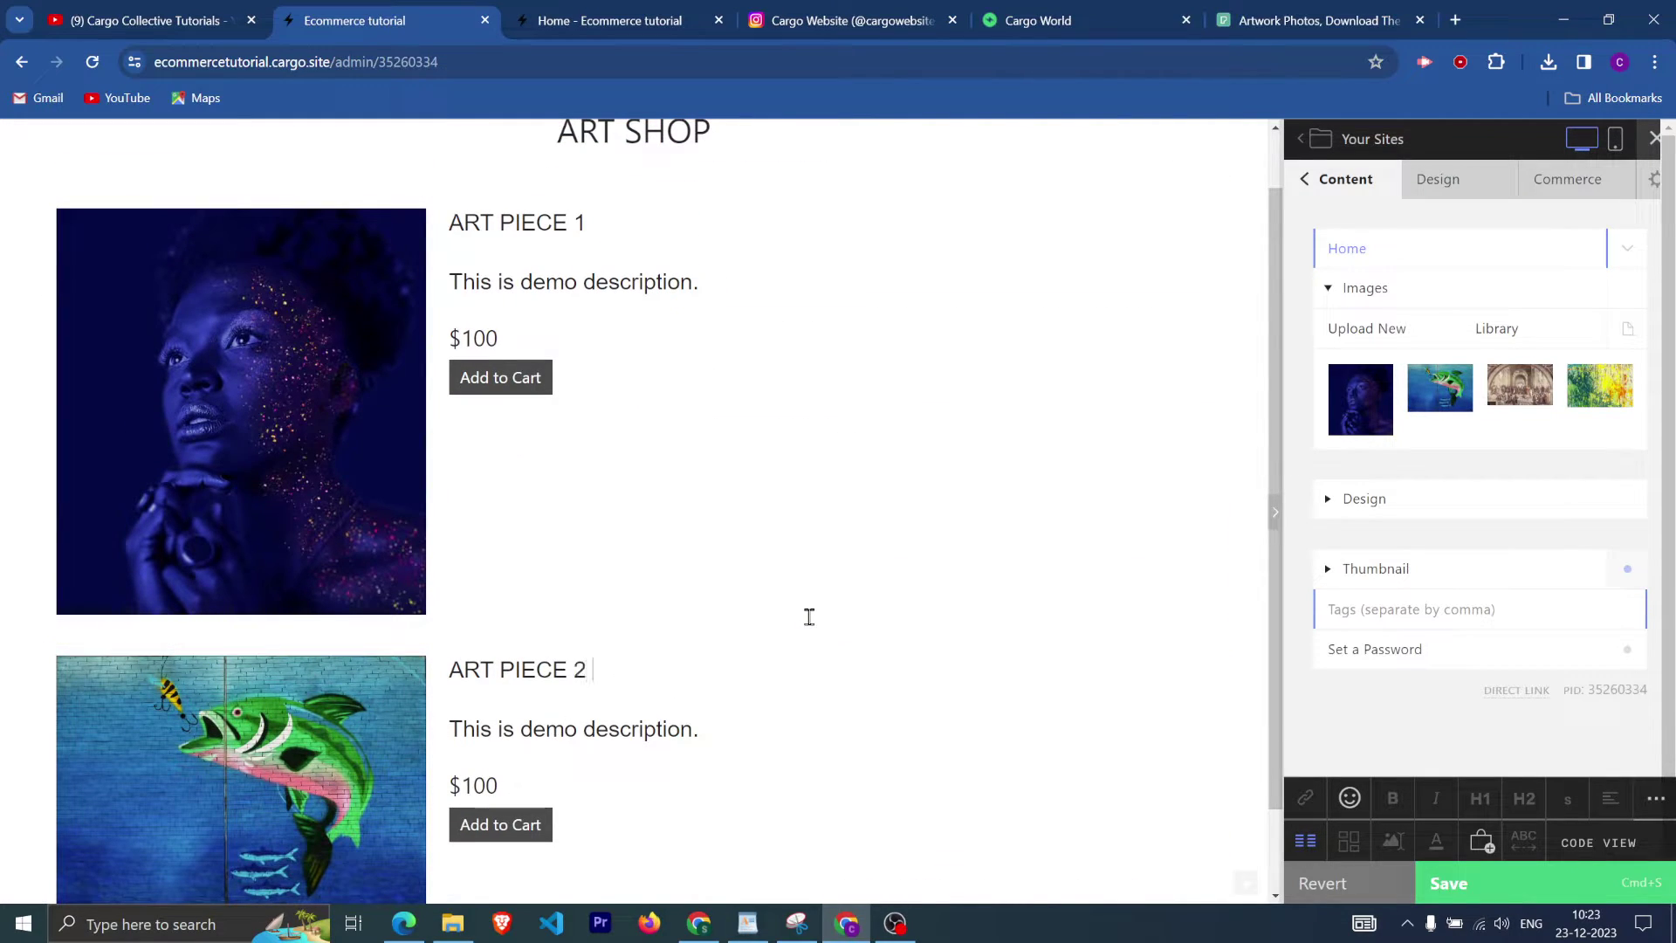
text(Digfi)
text(ita)
Switch the second row's product to Art Piece 2 (Digital), hide its price, shorten its button label to "Add Cart", and save.
scroll(750, 732, down, 1)
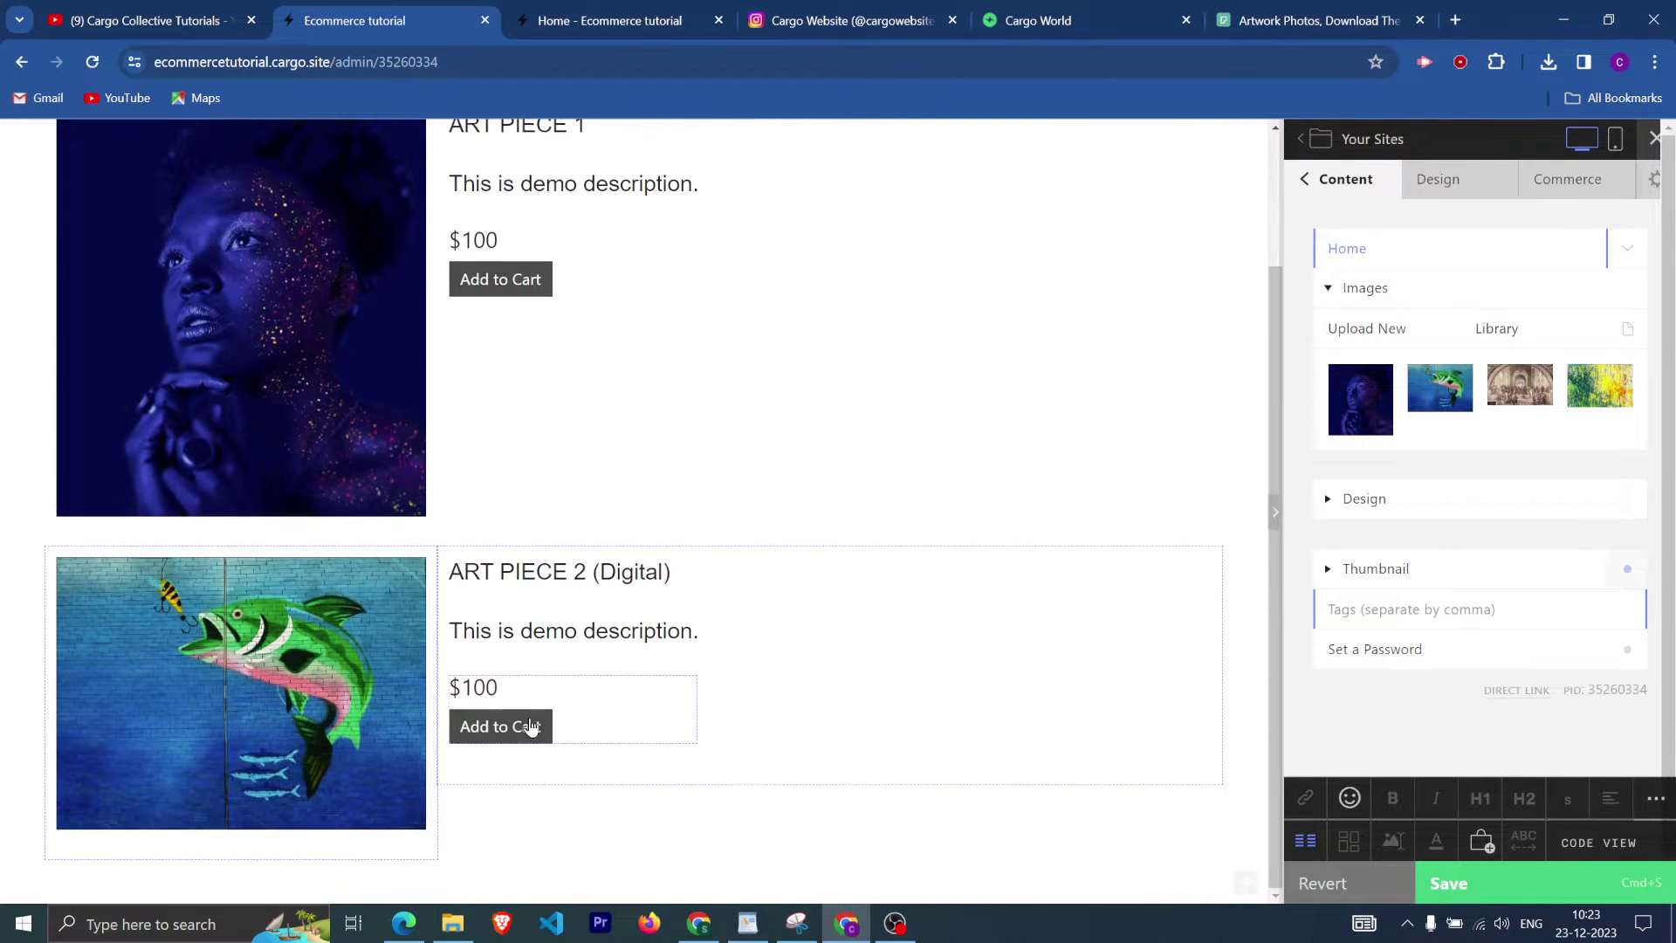
click(536, 726)
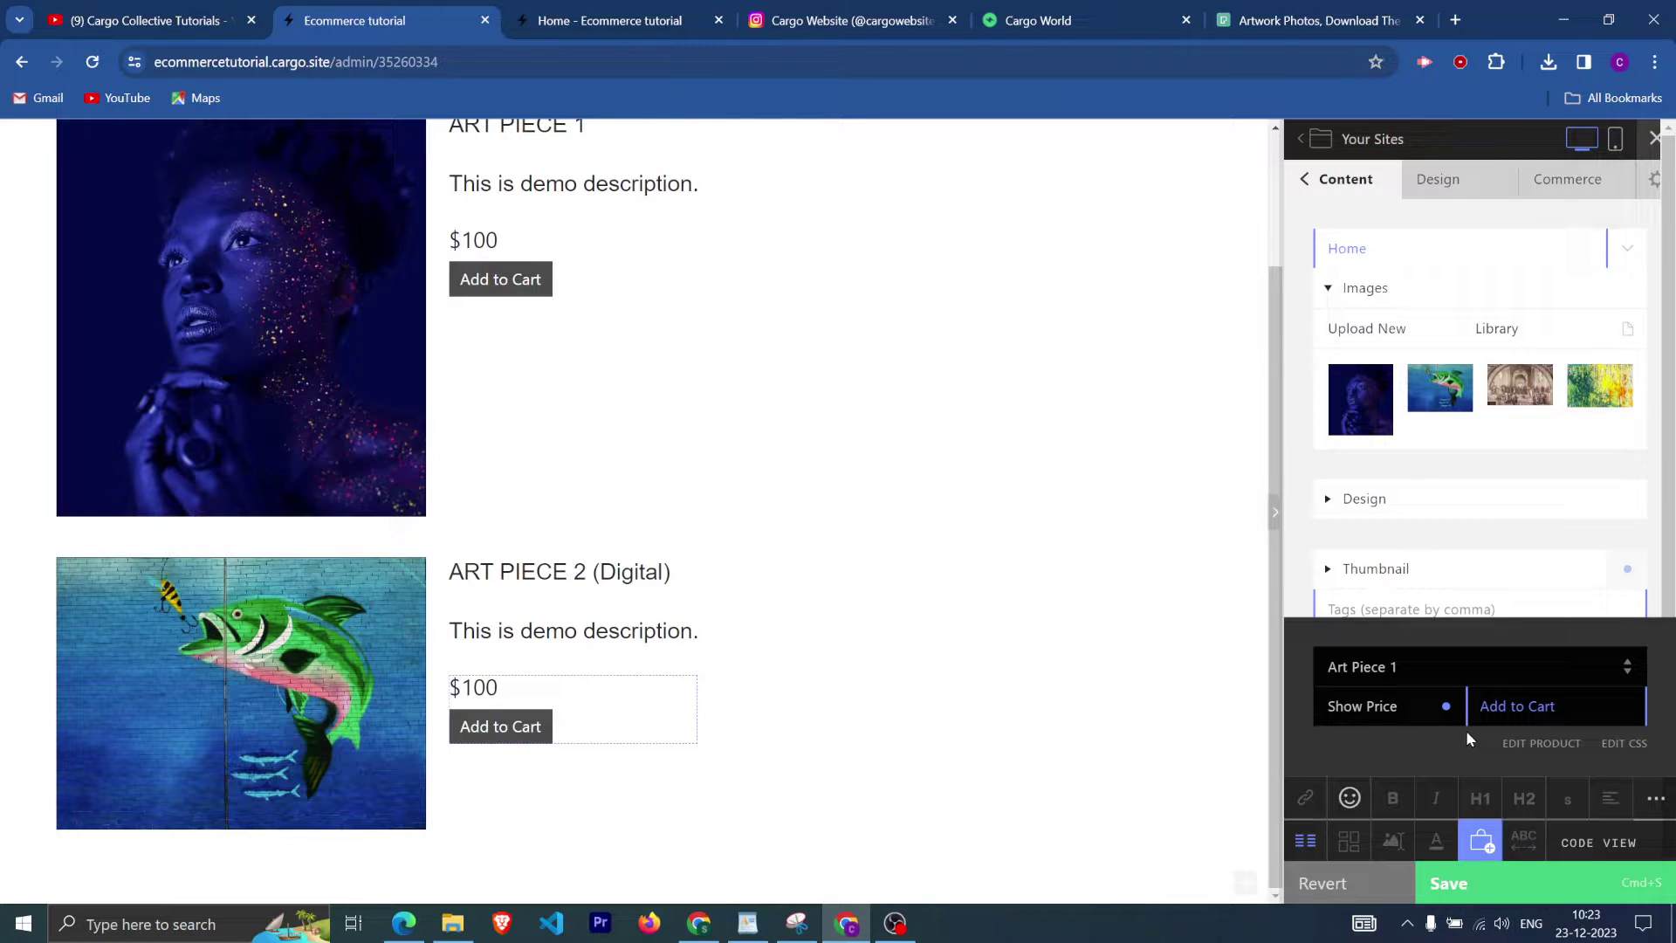
click(1443, 666)
click(1402, 718)
click(1446, 707)
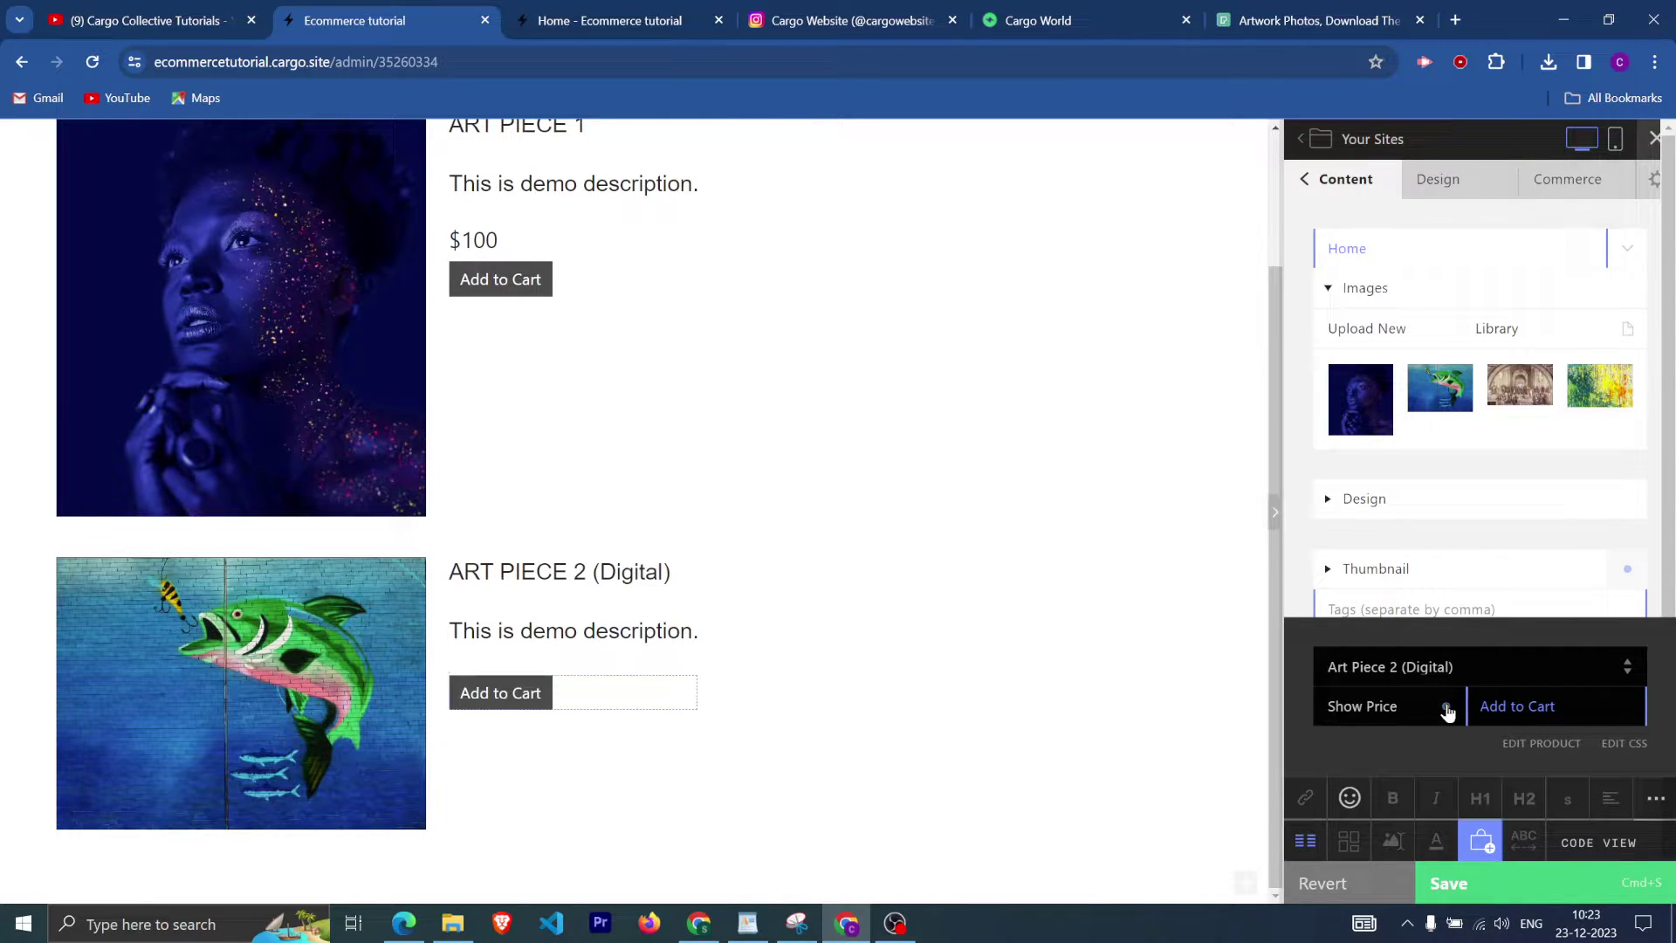
click(1447, 707)
click(1446, 708)
key(BackSpace)
key(BackSpace)
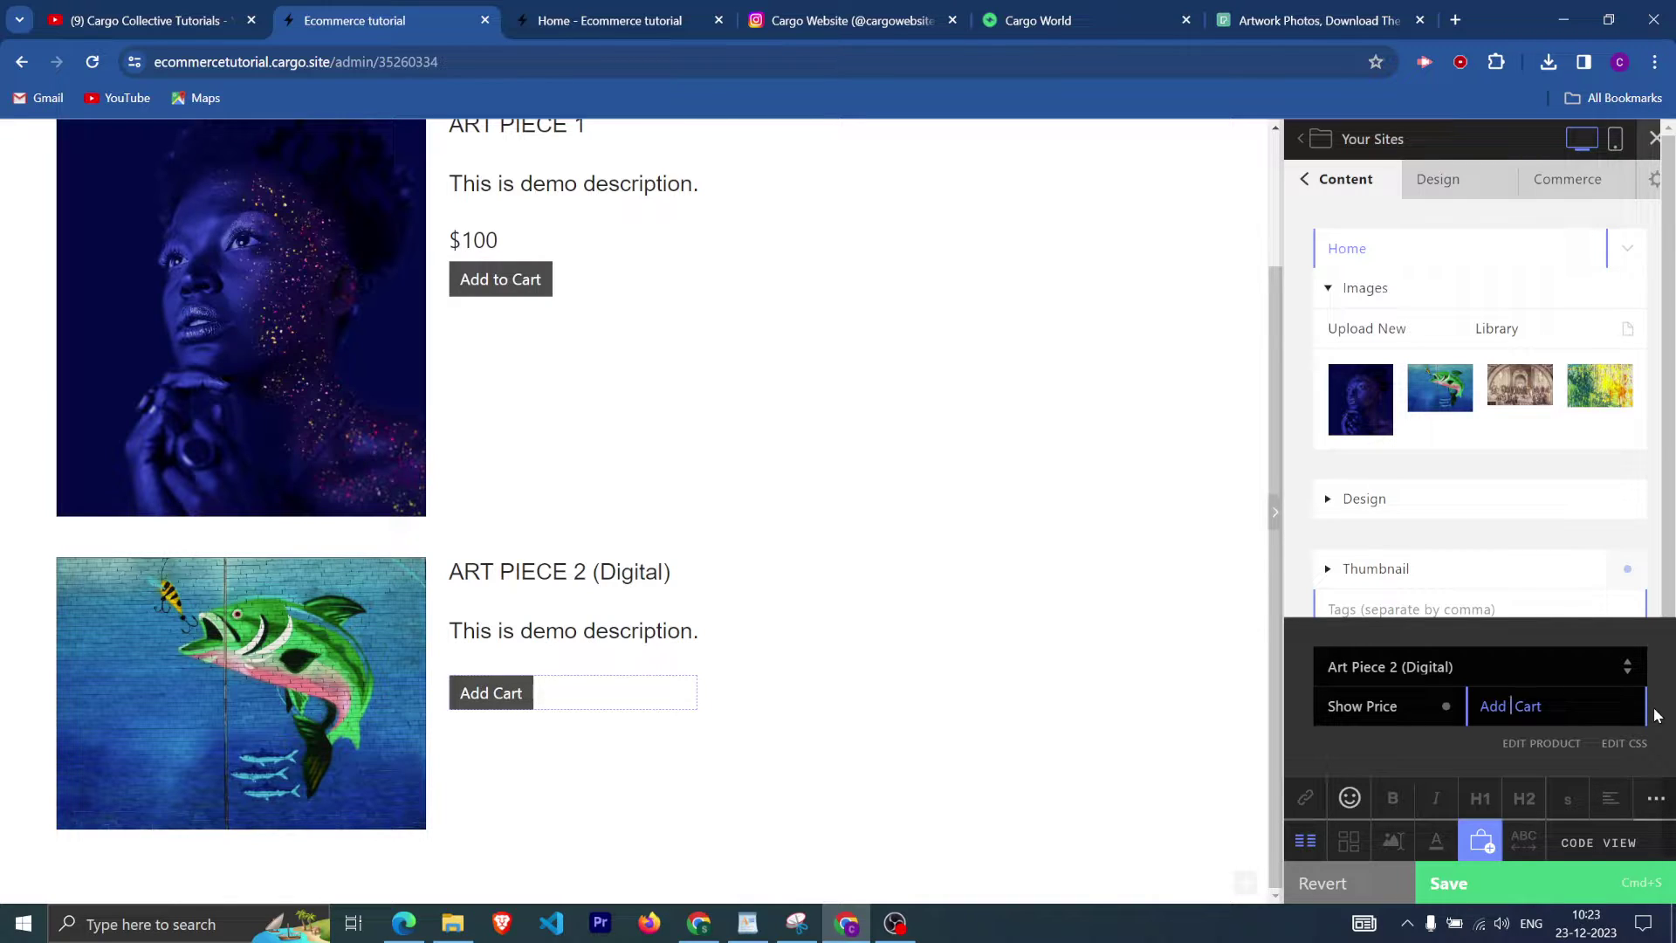
click(1529, 883)
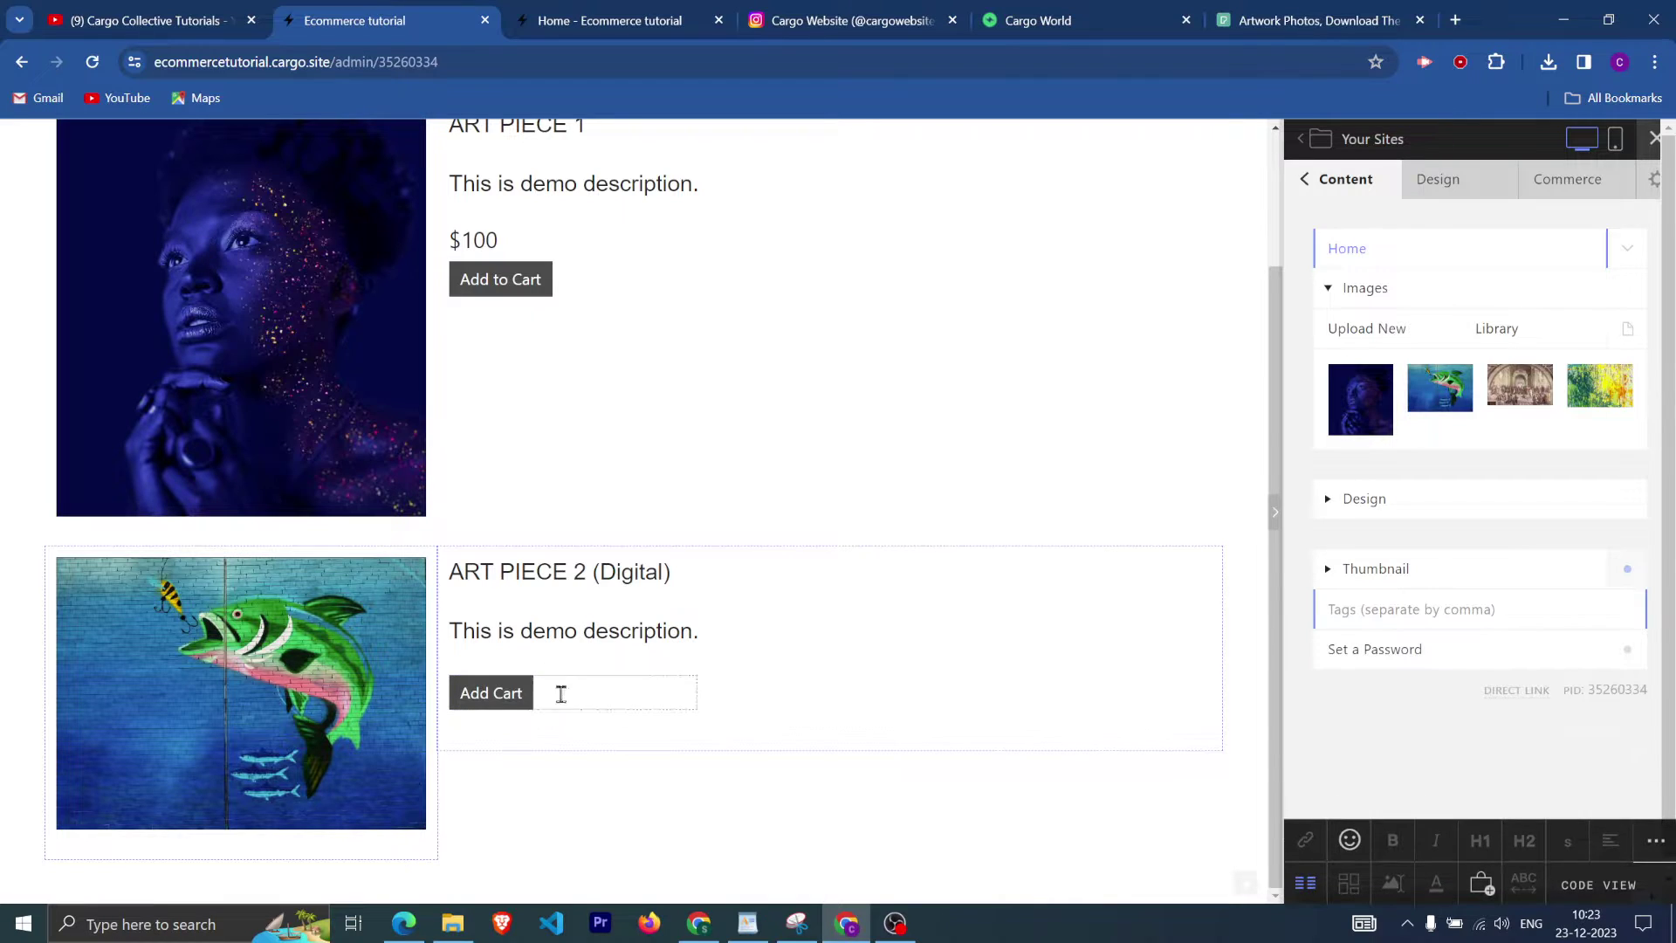
Cut the centered "ART SHOP" heading block out of the Home page code and apply the change.
scroll(632, 692, up, 1)
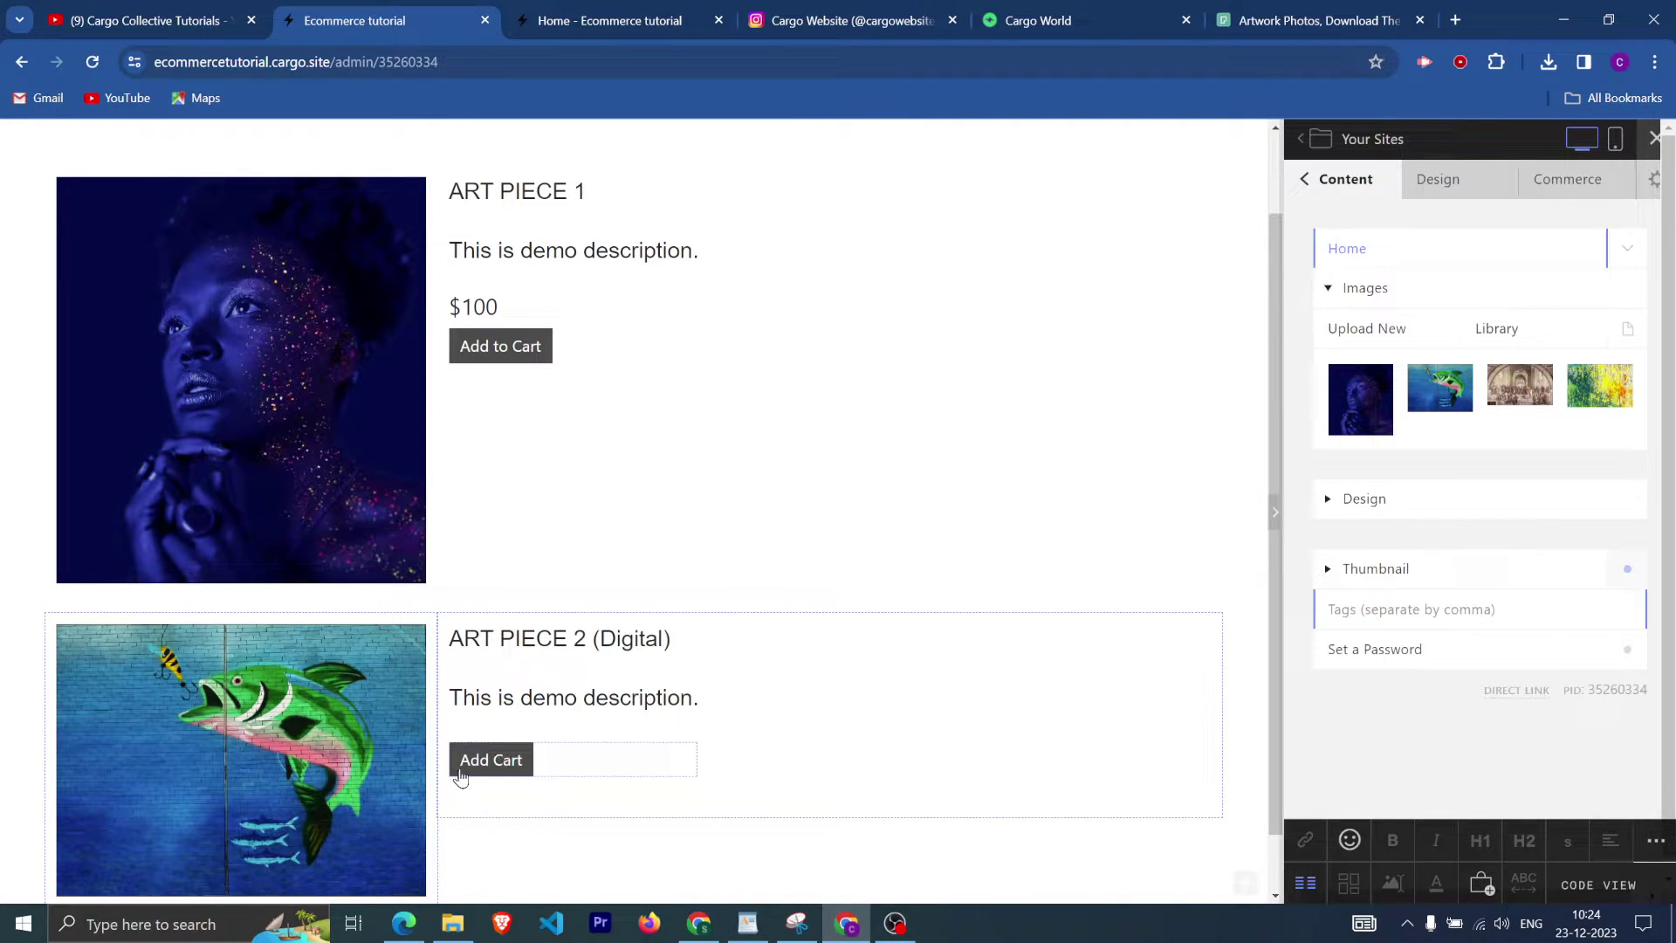
scroll(529, 562, up, 1)
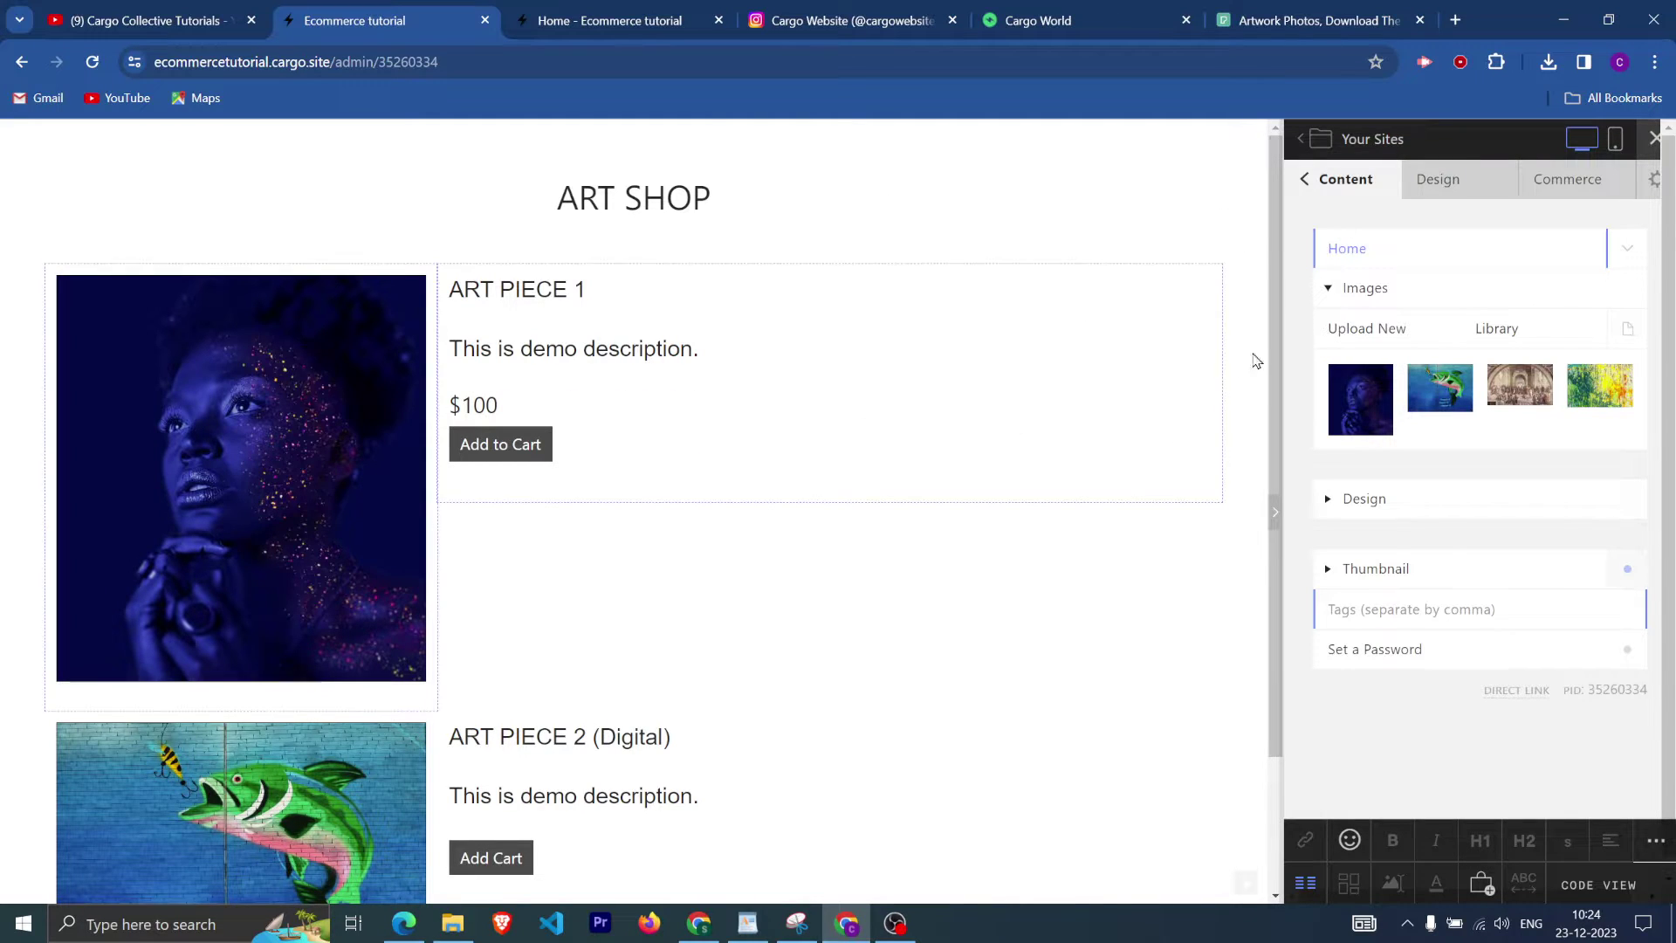
click(1307, 180)
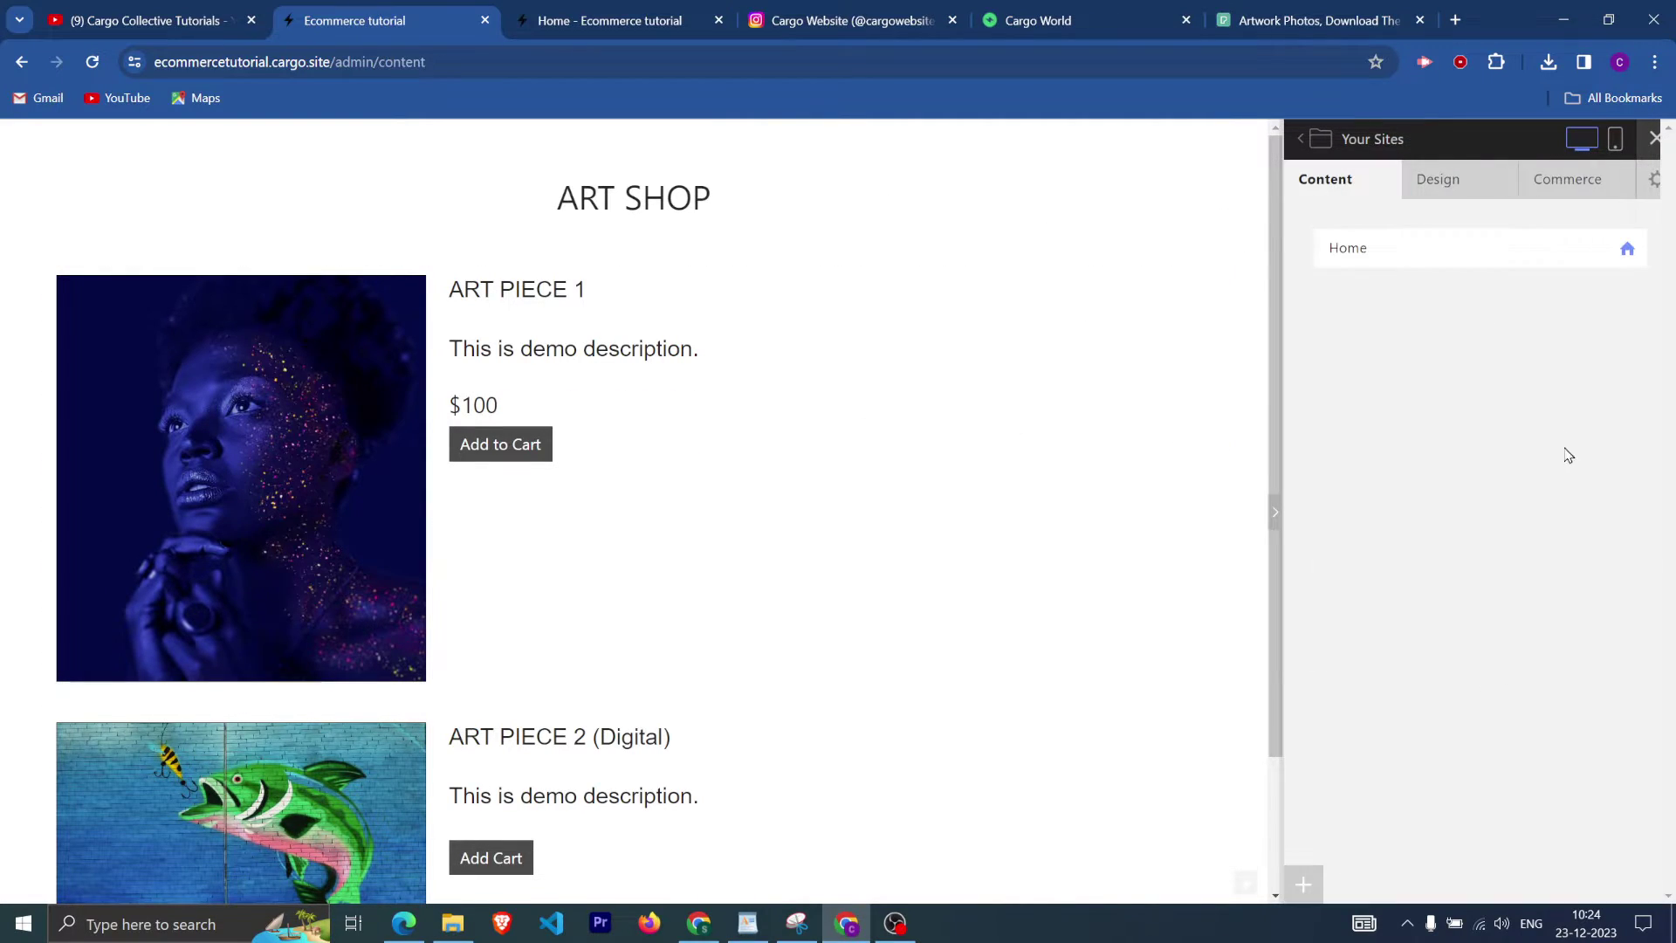
click(1600, 884)
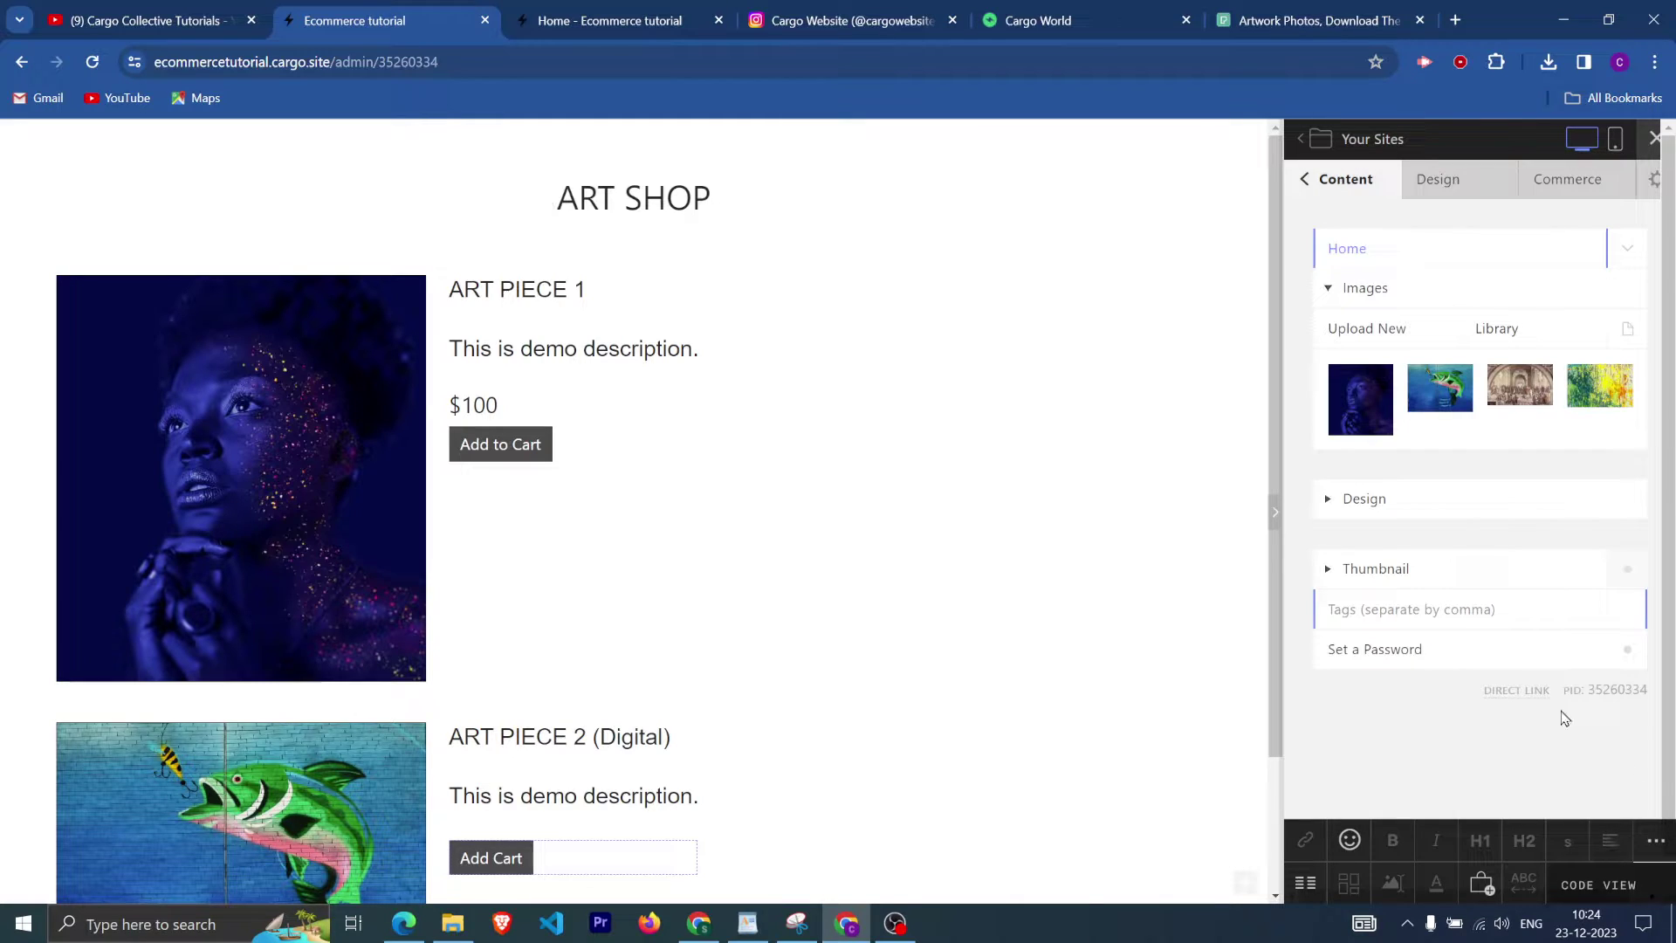
drag(1377, 342, 886, 341)
key(BackSpace)
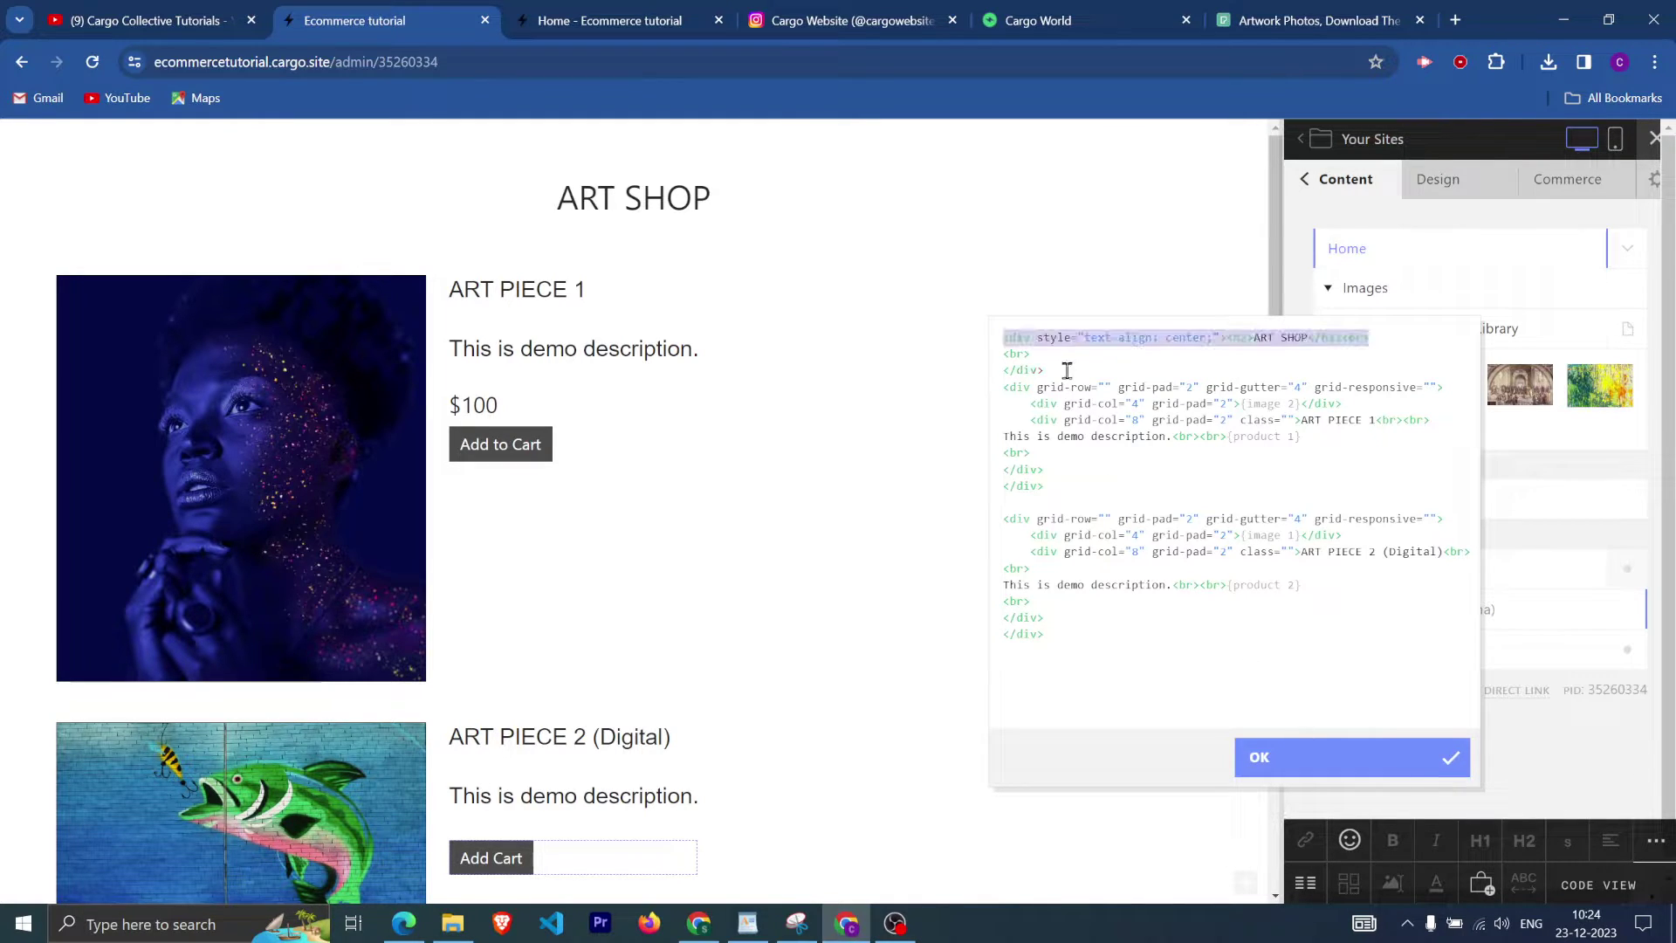
drag(1067, 370, 966, 336)
key(BackSpace)
click(1301, 762)
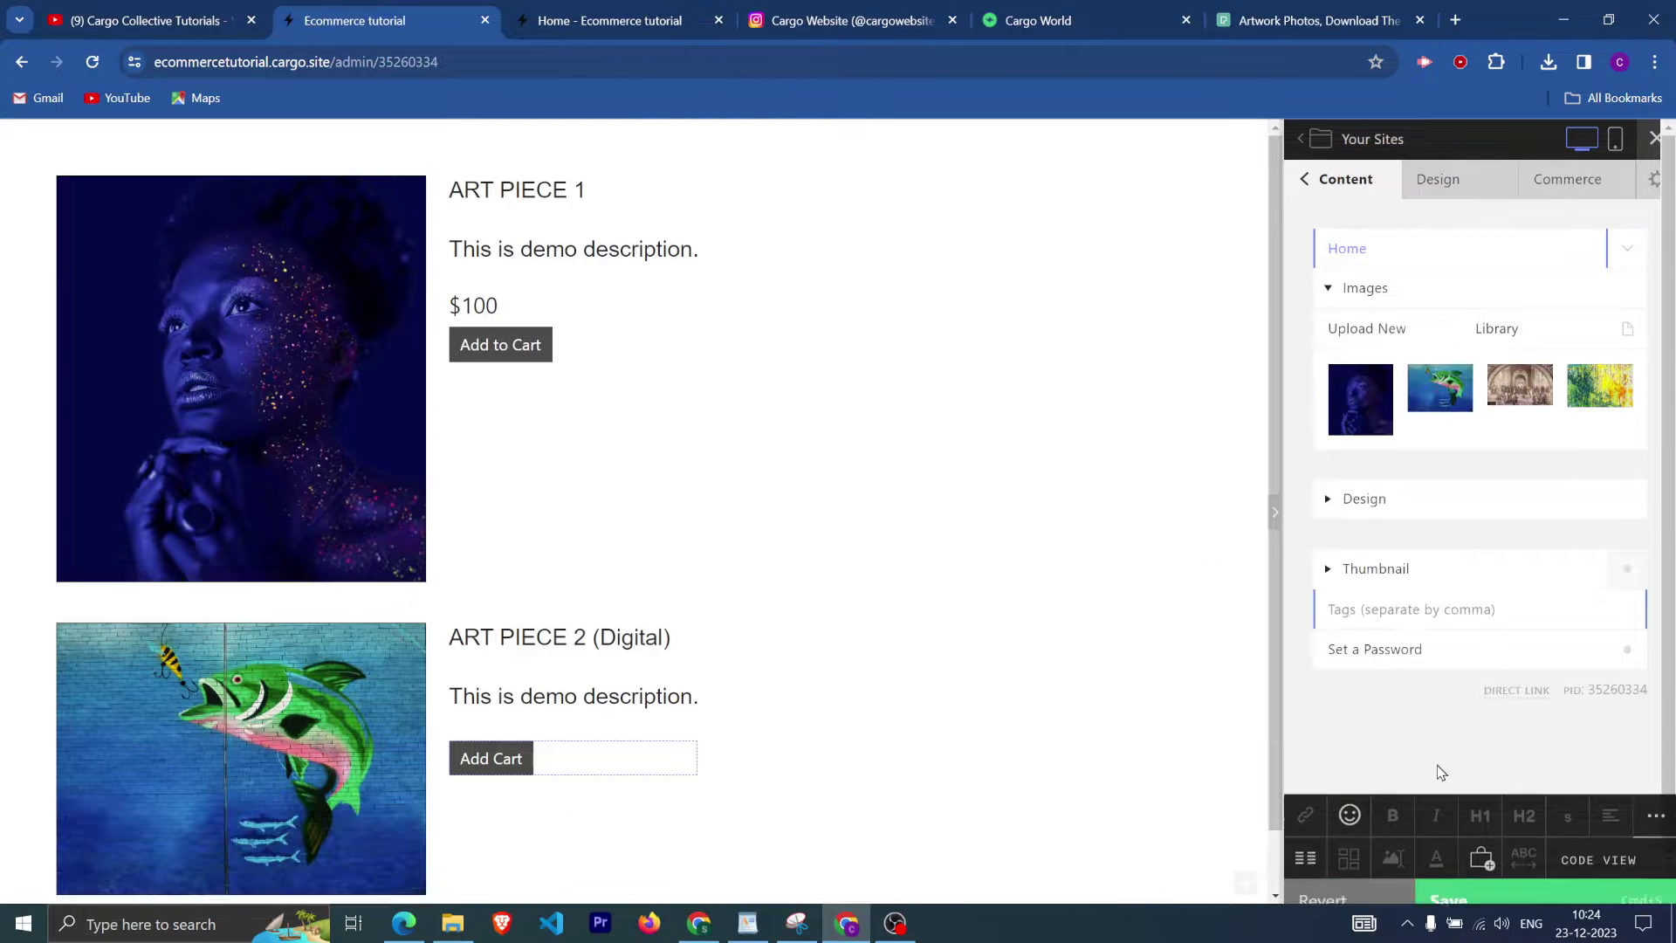
Add a new page to the site, name it "Header", and save it.
click(1303, 179)
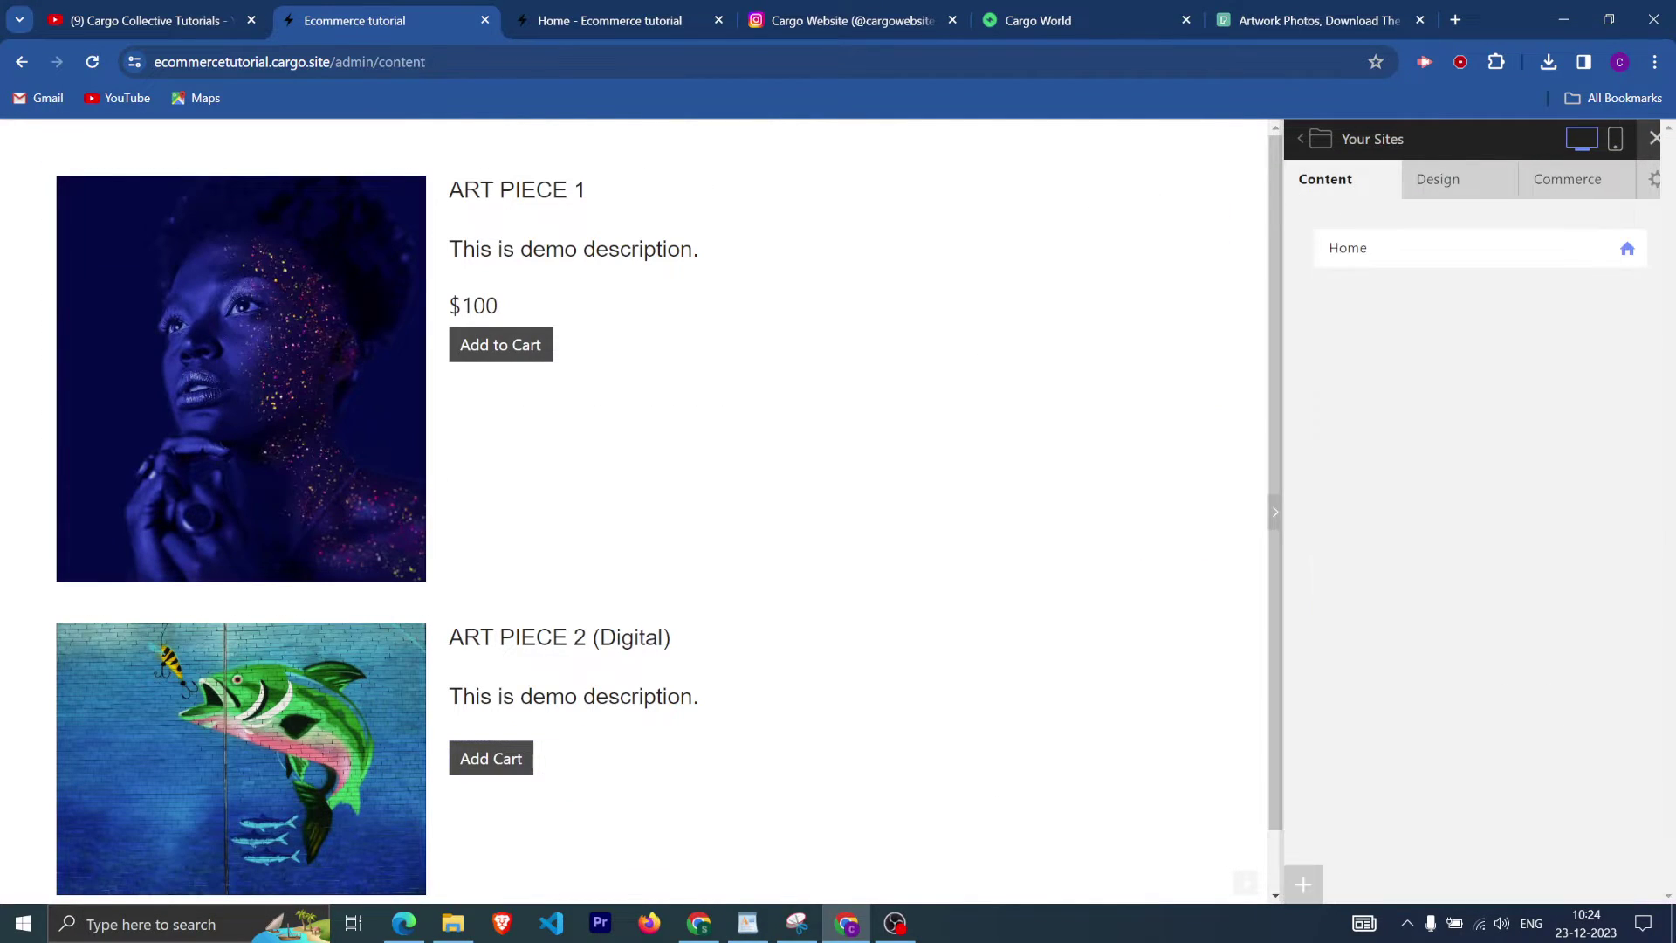
click(1303, 884)
click(1397, 835)
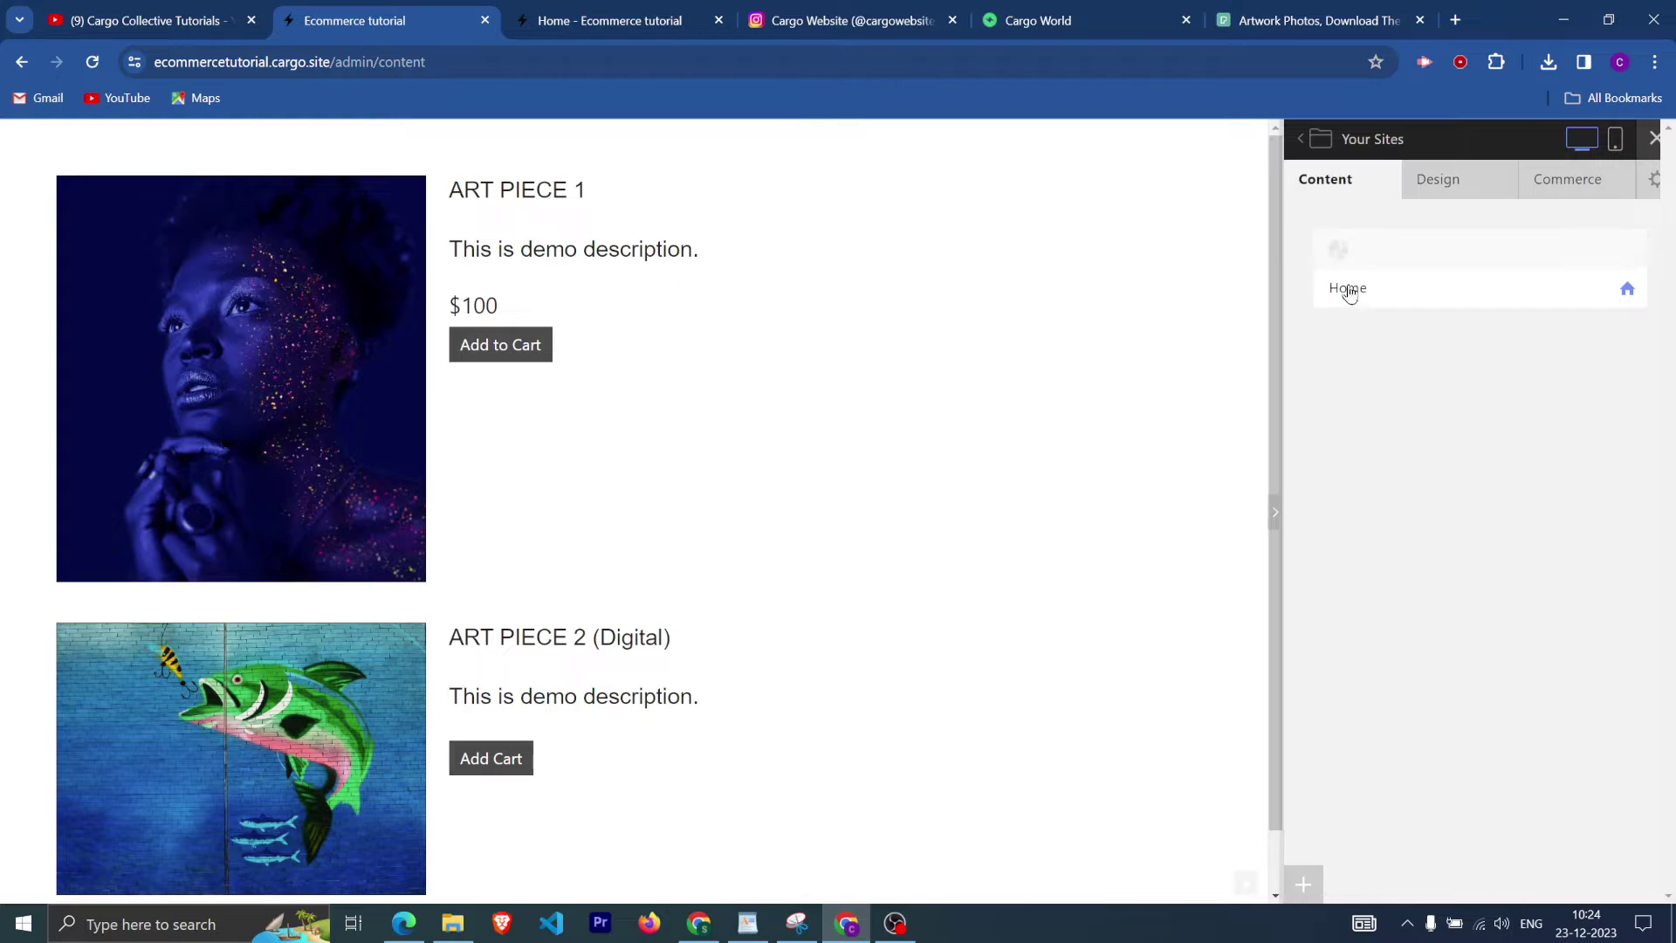
click(1411, 261)
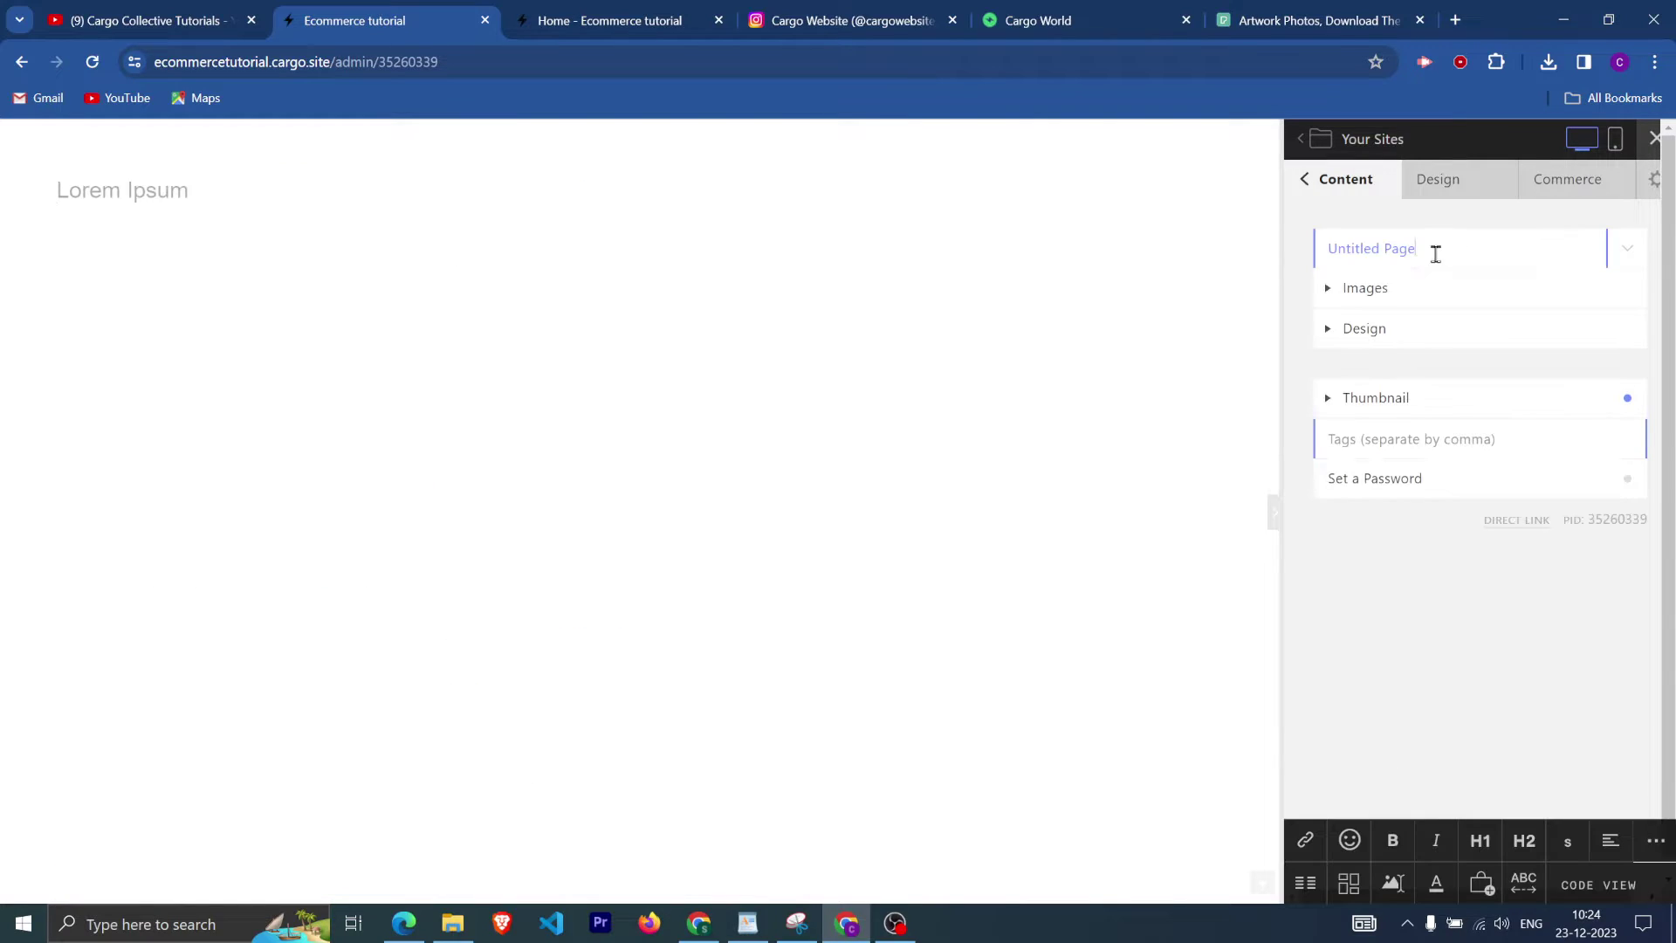
drag(1434, 250, 1315, 266)
text(Header)
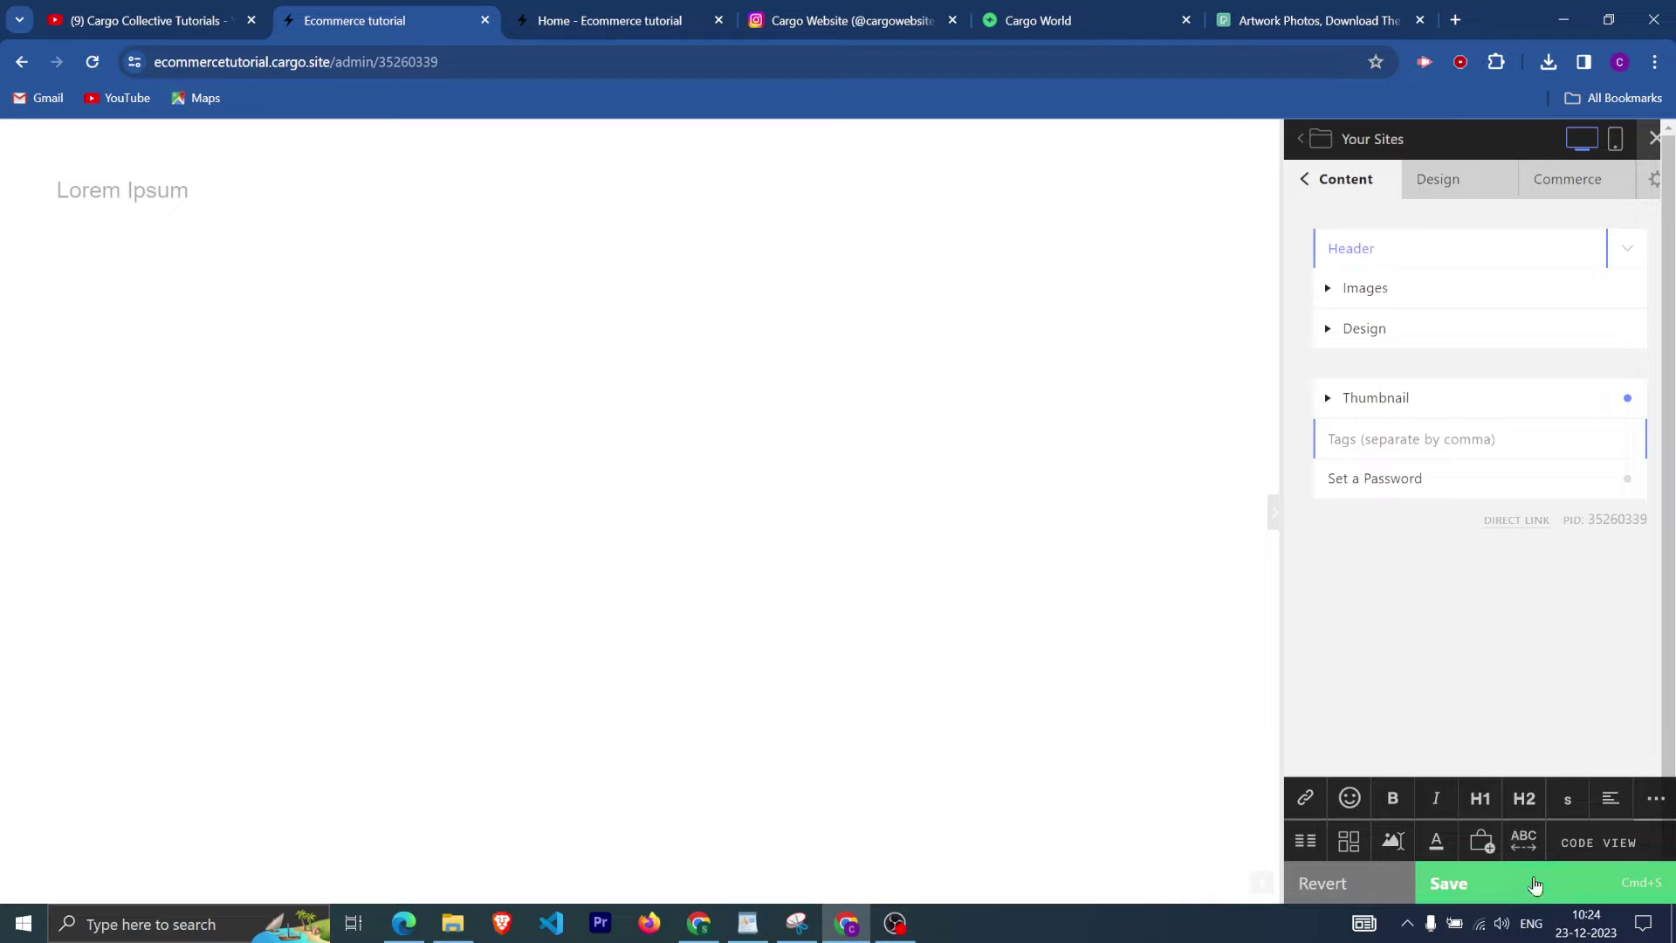
key(ctrl+s)
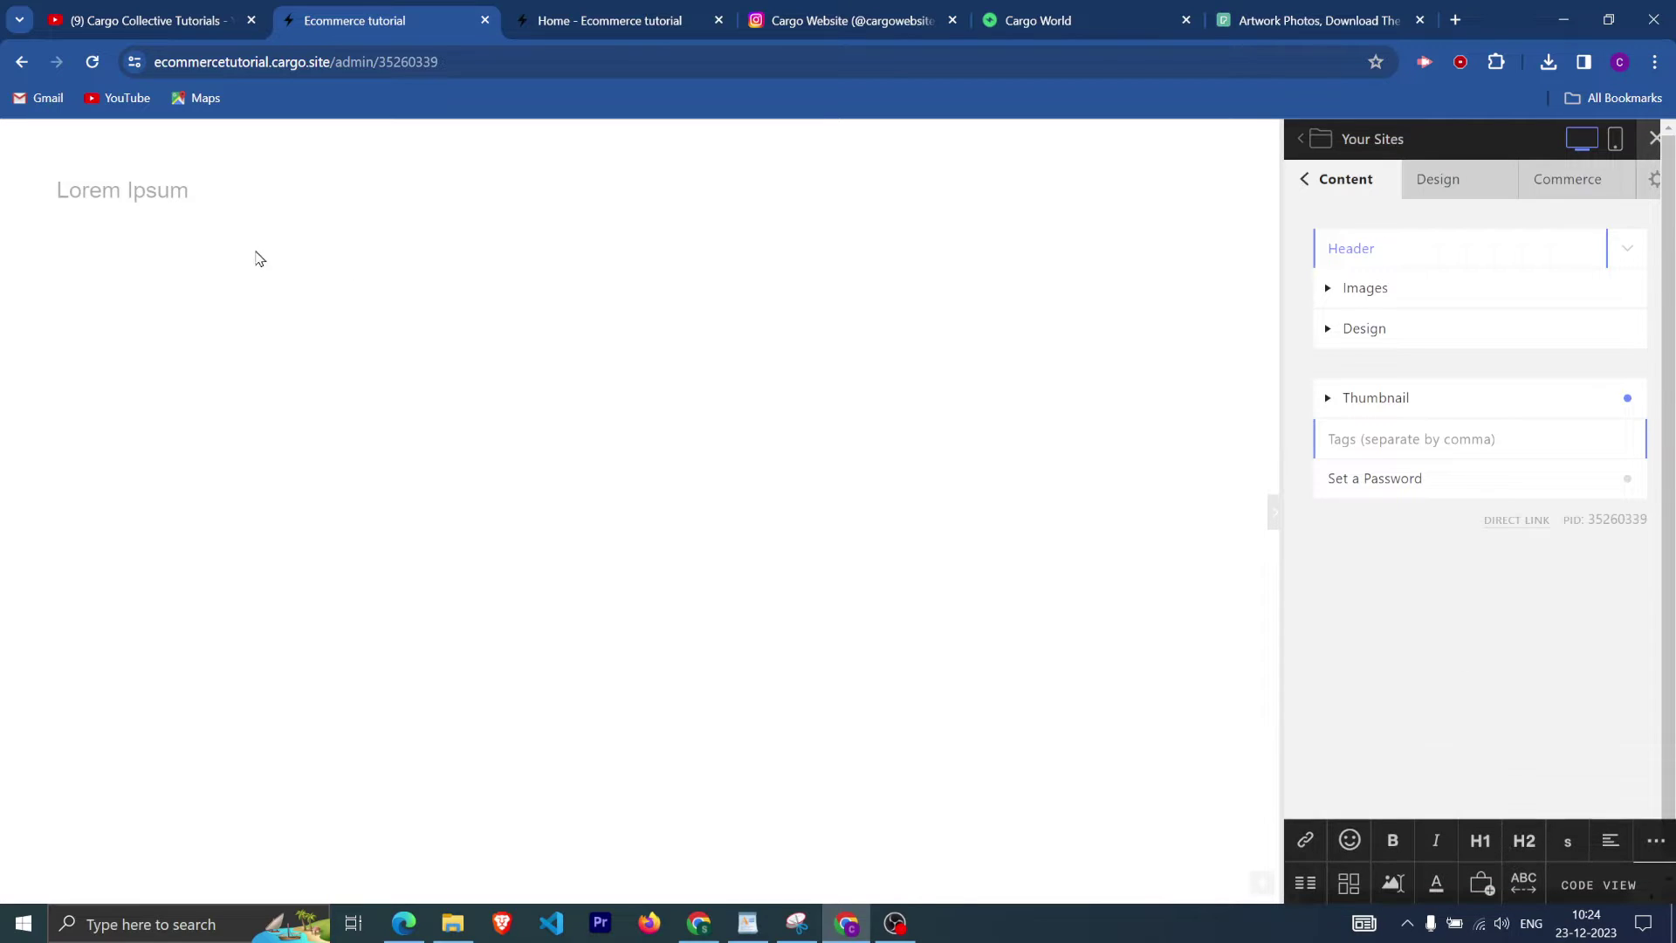
Put the "ART SHOP" H2 heading code into the Header page and align the heading left.
click(1598, 885)
text(<div style="text-align: center;"><h2>ART SHOP</h2><br> <br> </div>)
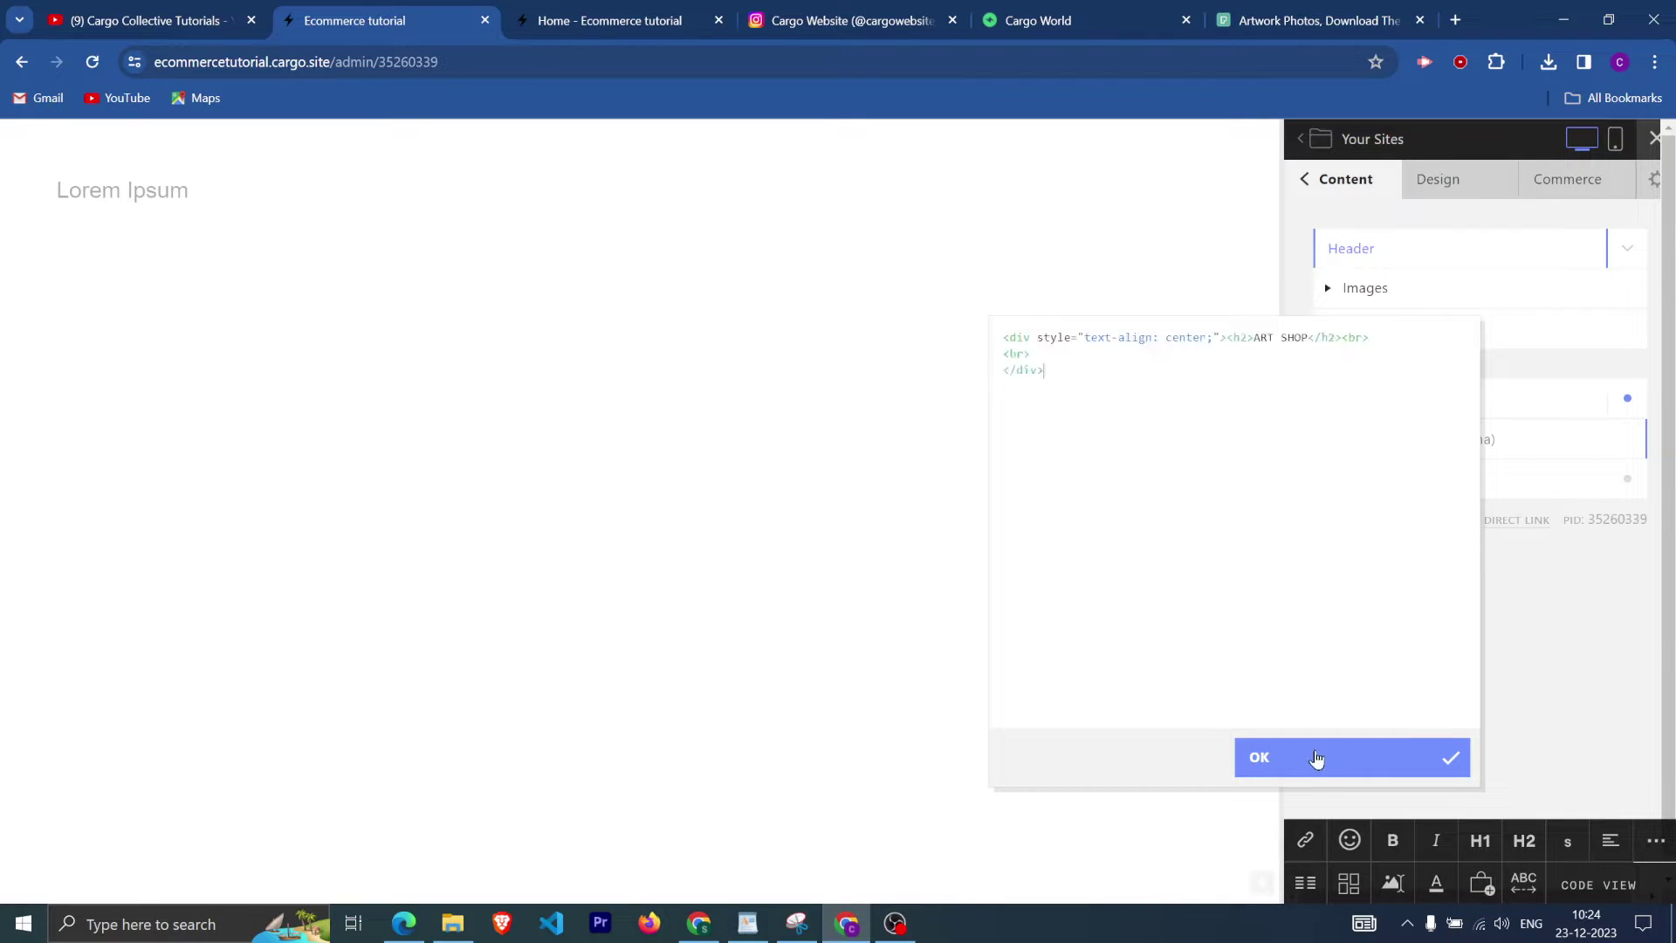
click(1312, 778)
drag(738, 203, 538, 184)
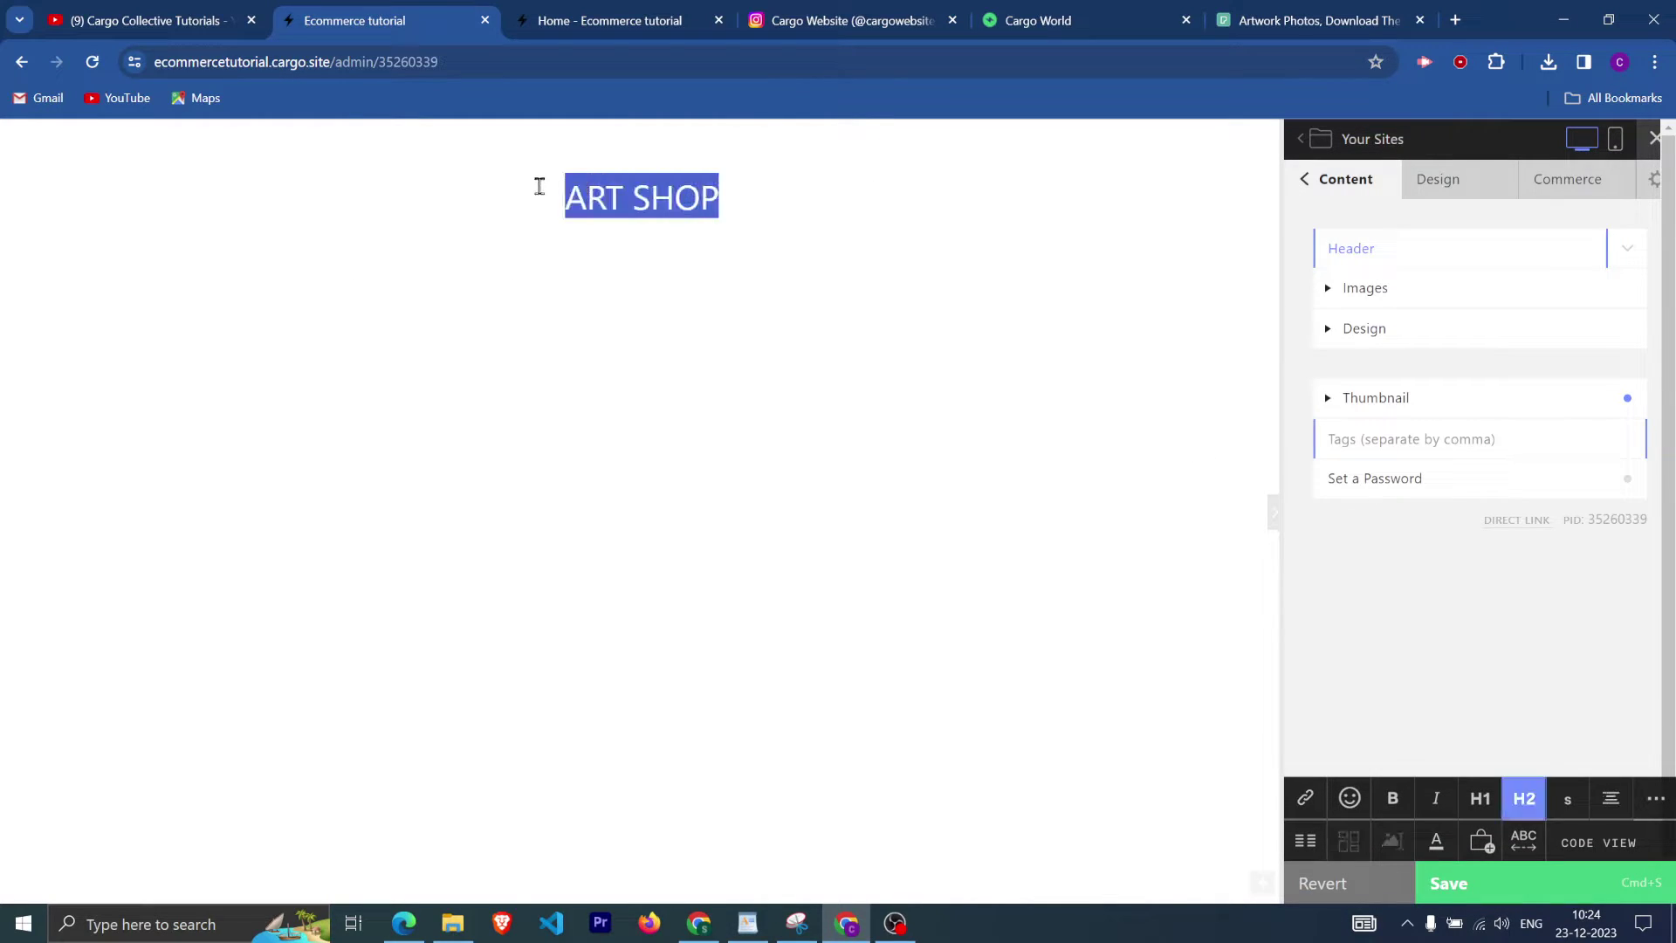
click(1613, 802)
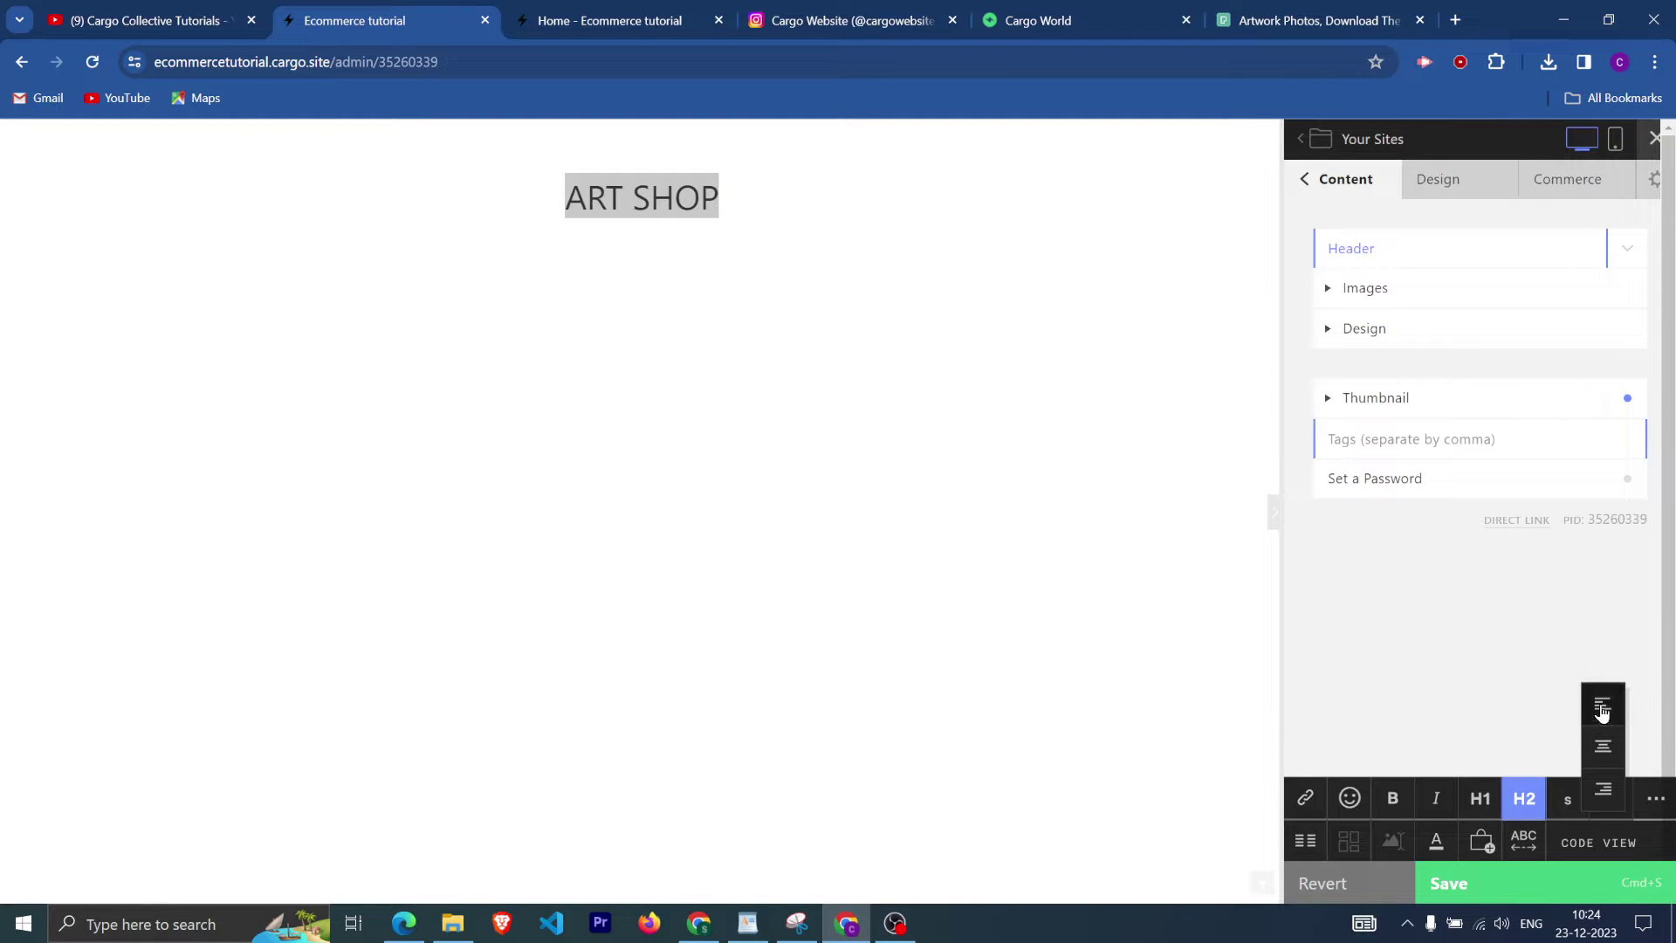
click(1602, 703)
click(258, 195)
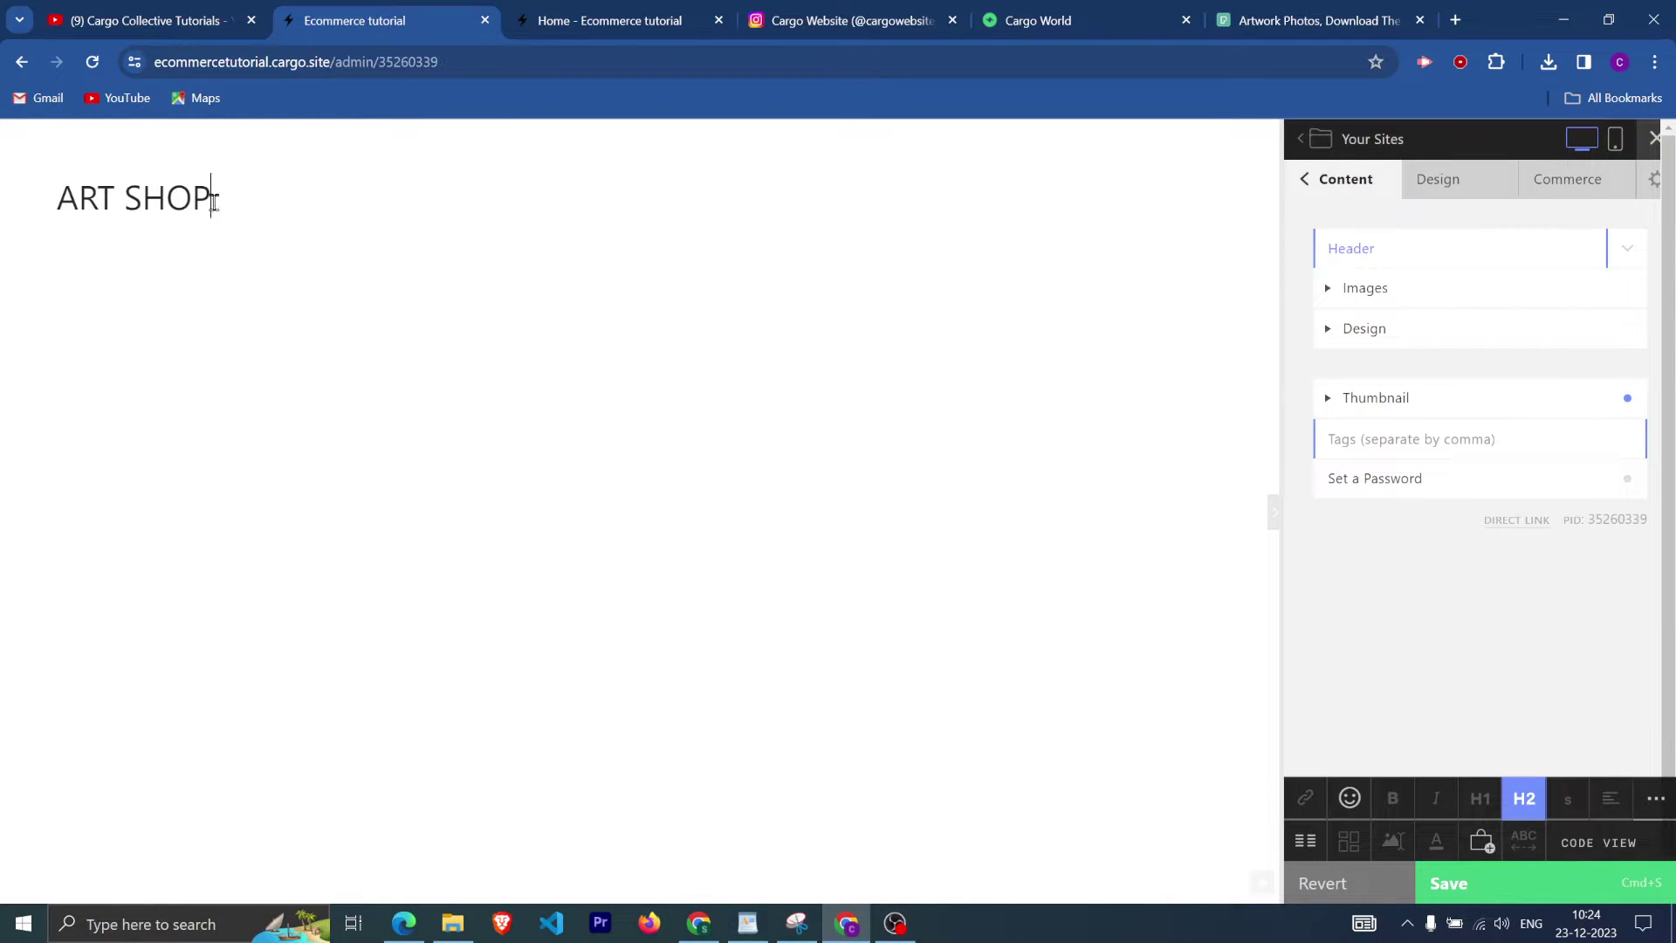
Place the "ART SHOP" heading in the first column of a two-column grid on the Header page.
drag(213, 196, 64, 206)
click(1317, 853)
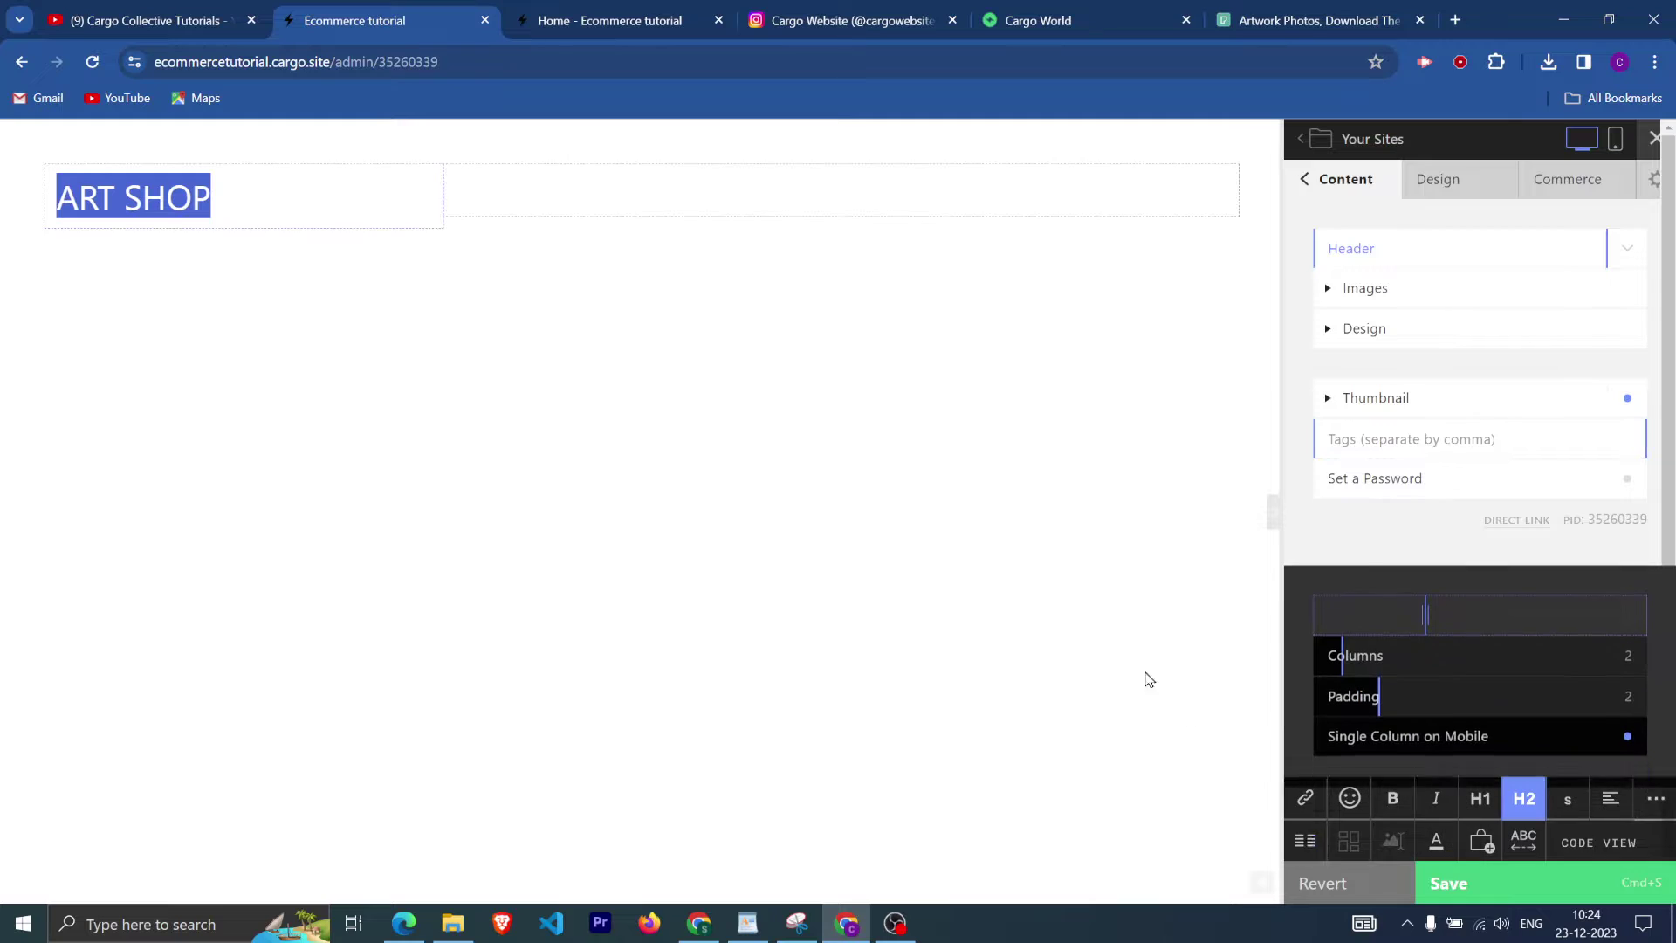
click(1073, 217)
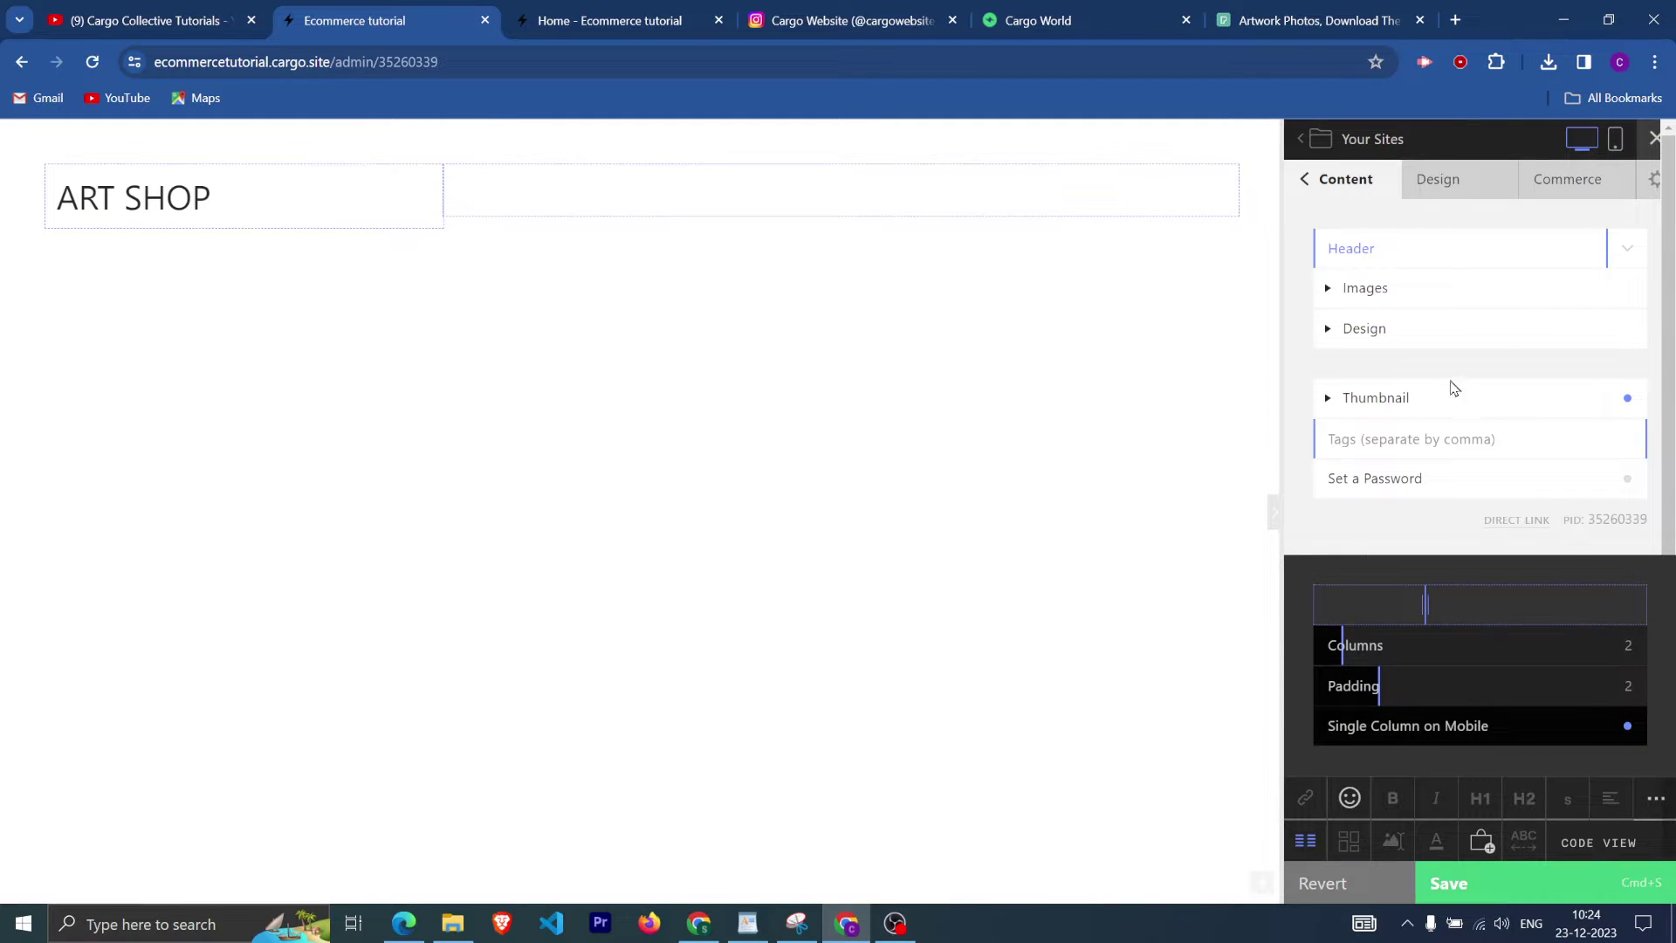
Try to insert a shopping cart icon in the second column of the Header page.
click(1488, 842)
click(990, 199)
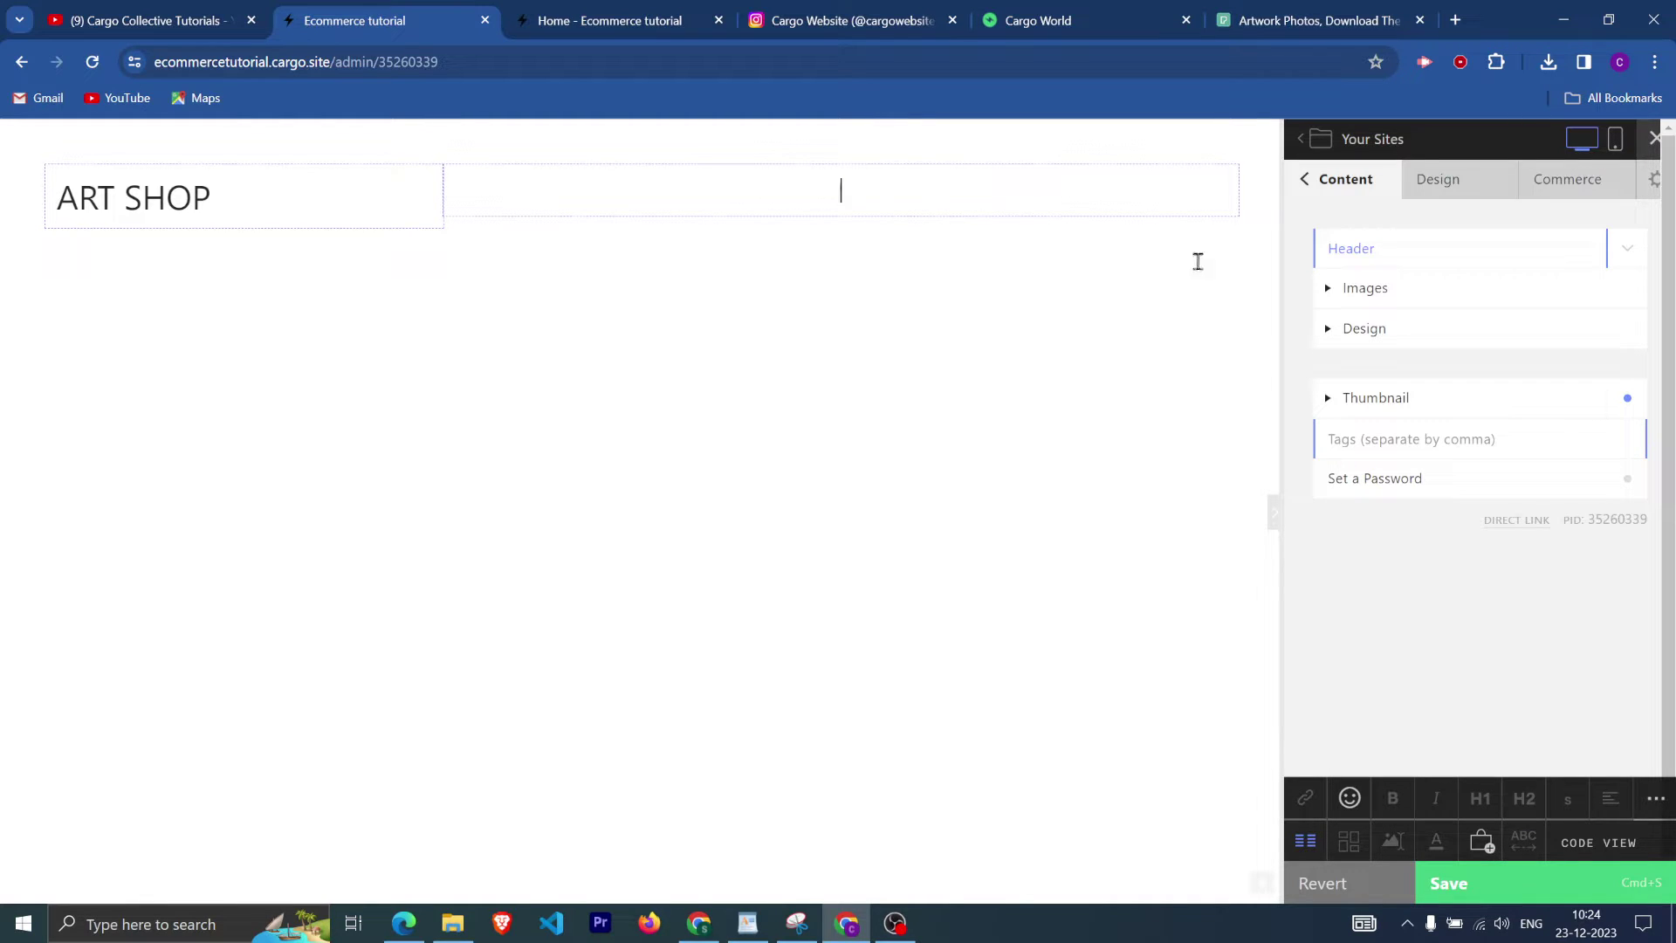
click(1349, 798)
scroll(1494, 761, down, 4)
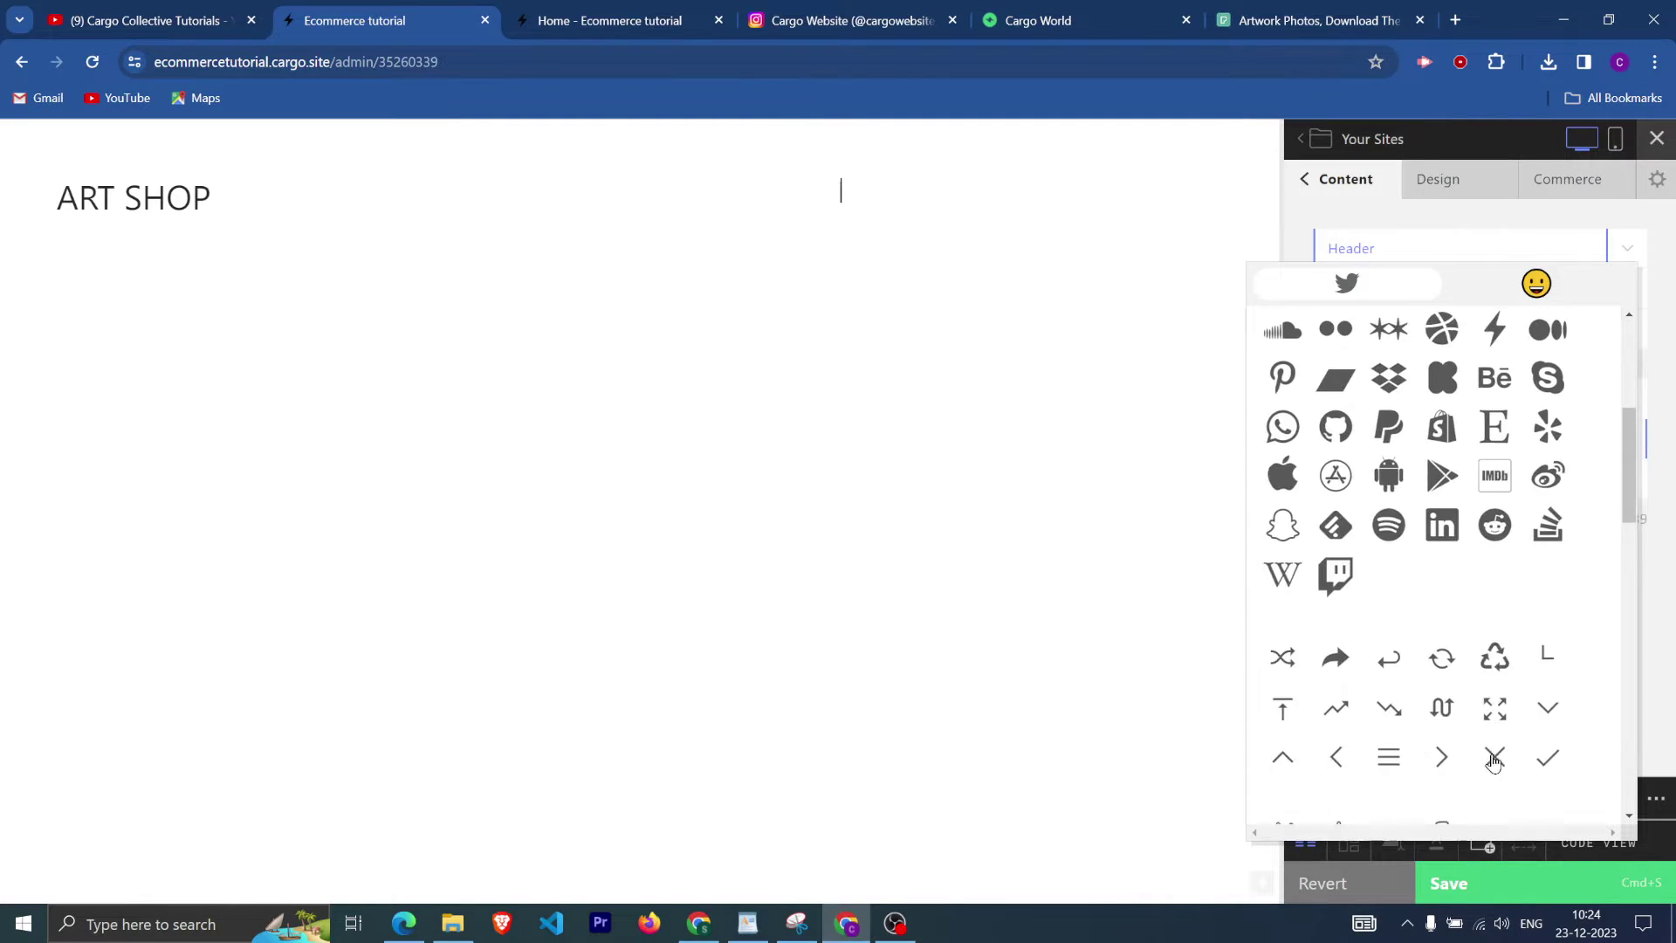
scroll(1494, 762, down, 9)
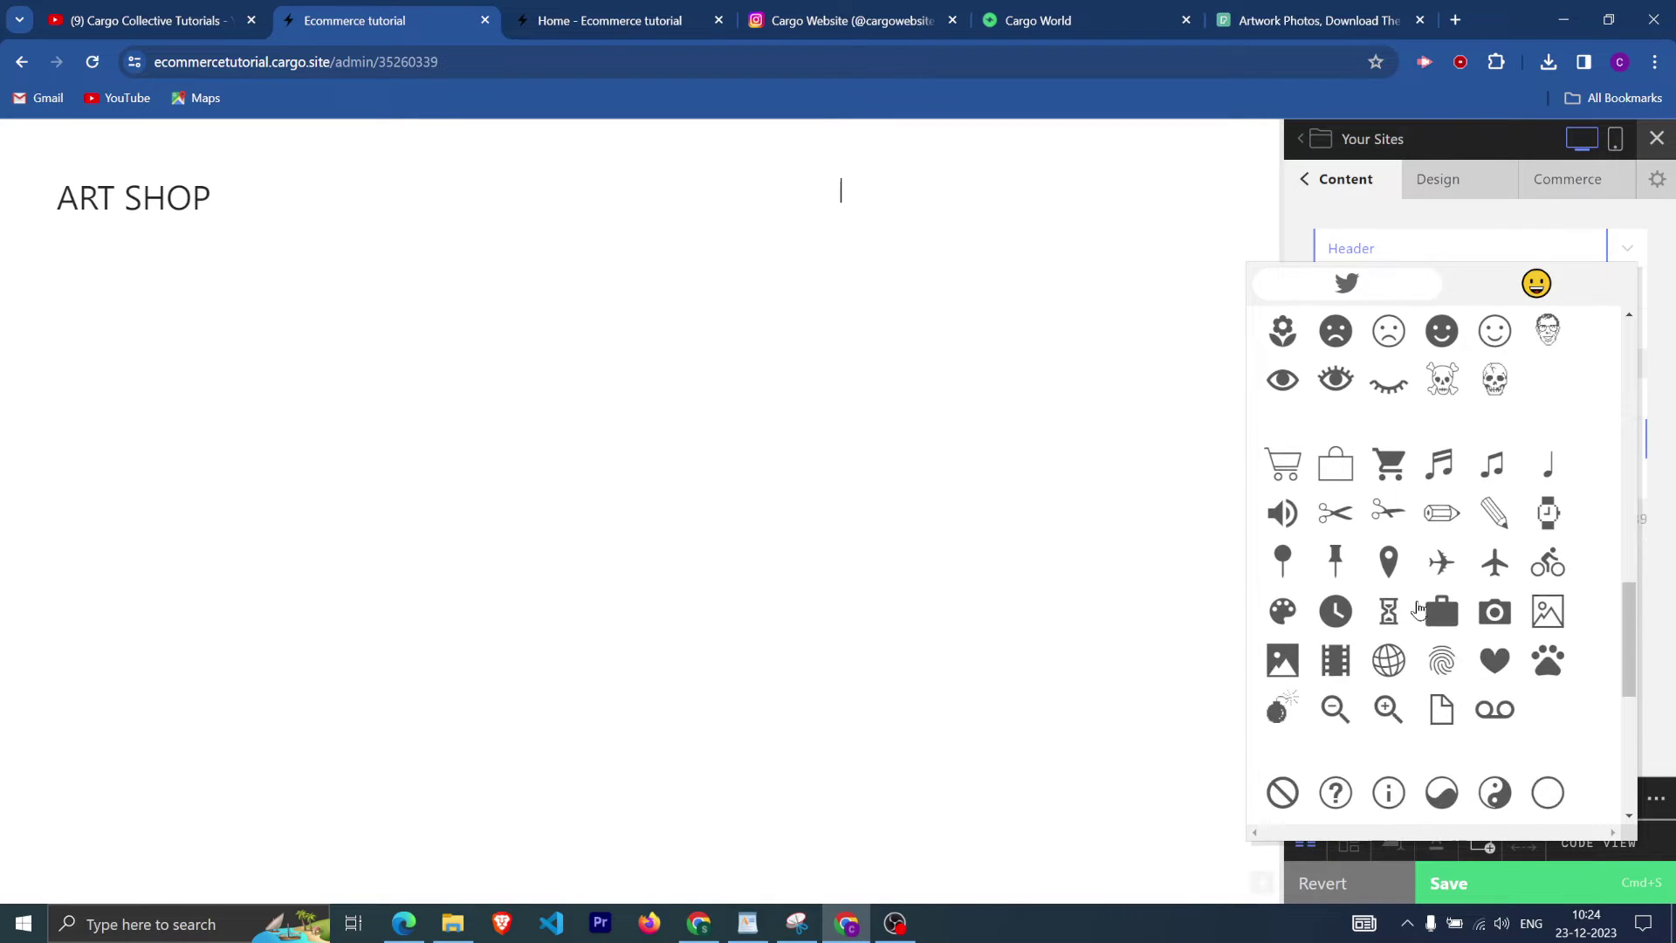
click(1292, 476)
Add the text "CART" in the Header page's second column and link it to View Cart with the number of items appended.
drag(894, 187, 832, 187)
text(CART)
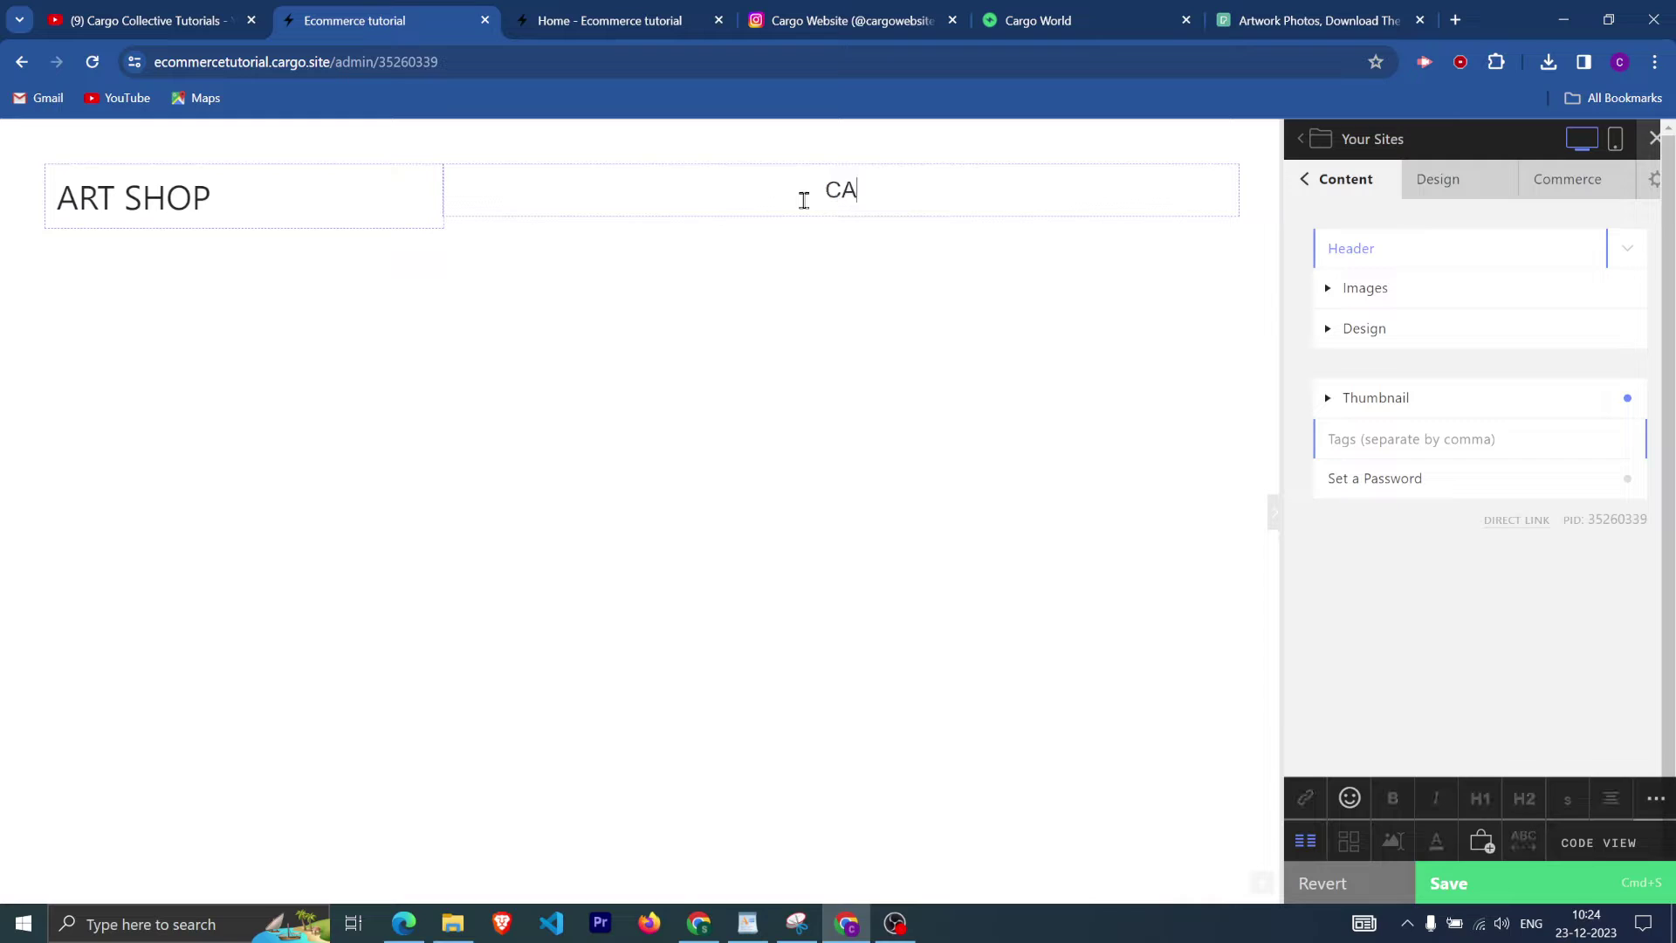
double_click(859, 185)
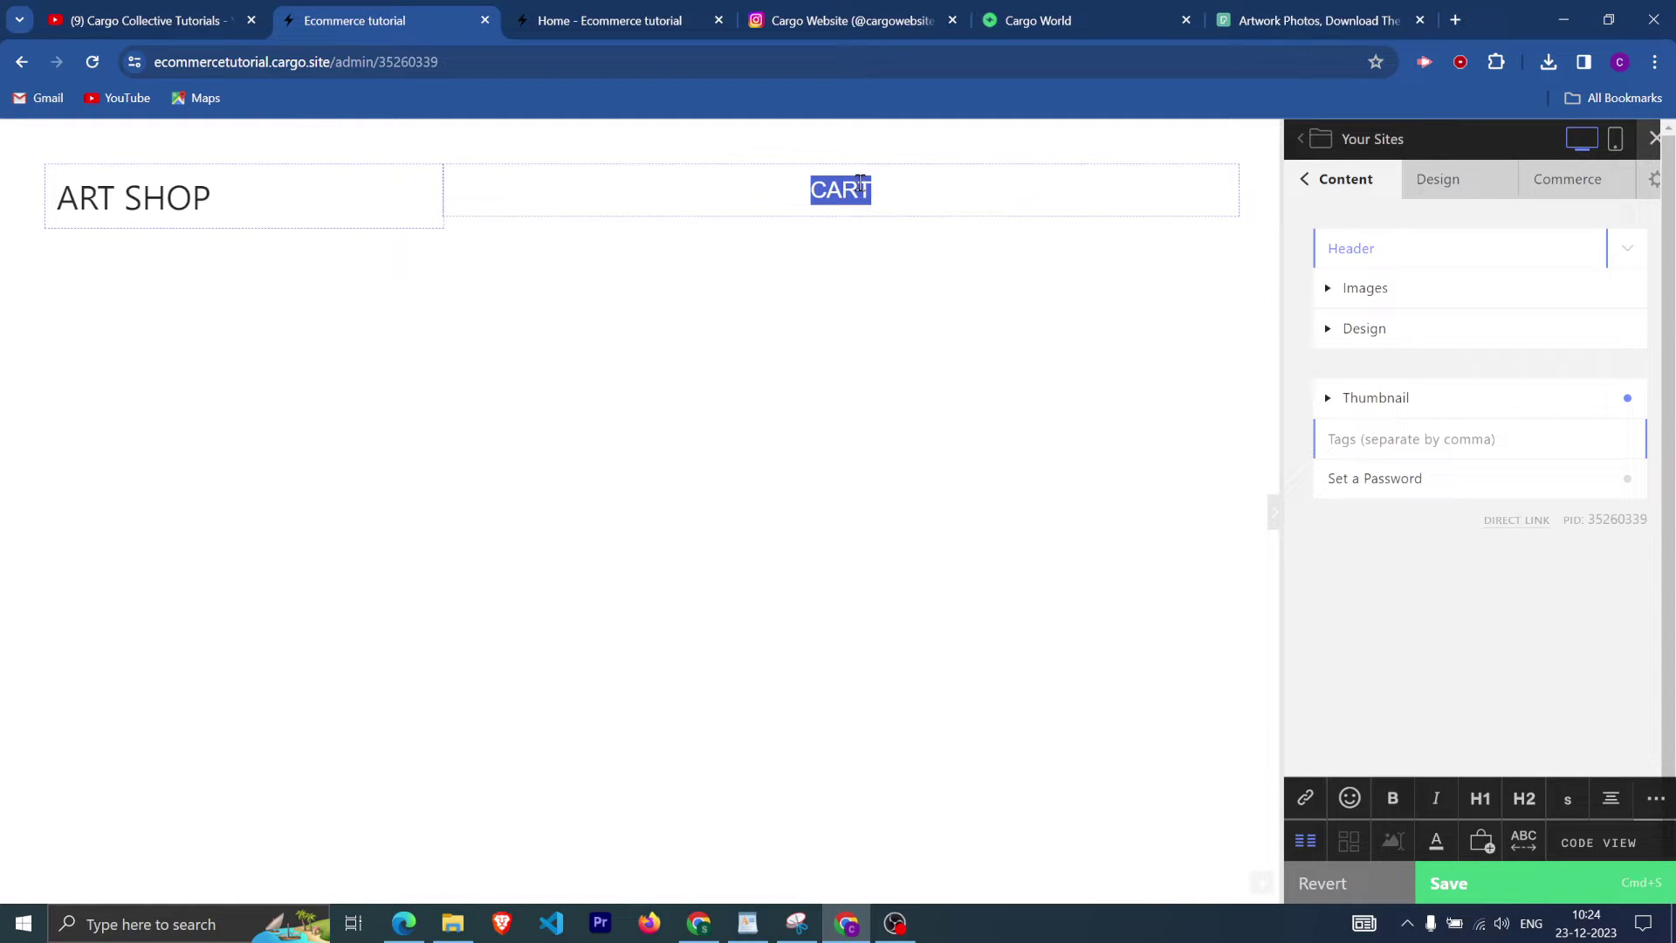
click(1304, 797)
click(1398, 728)
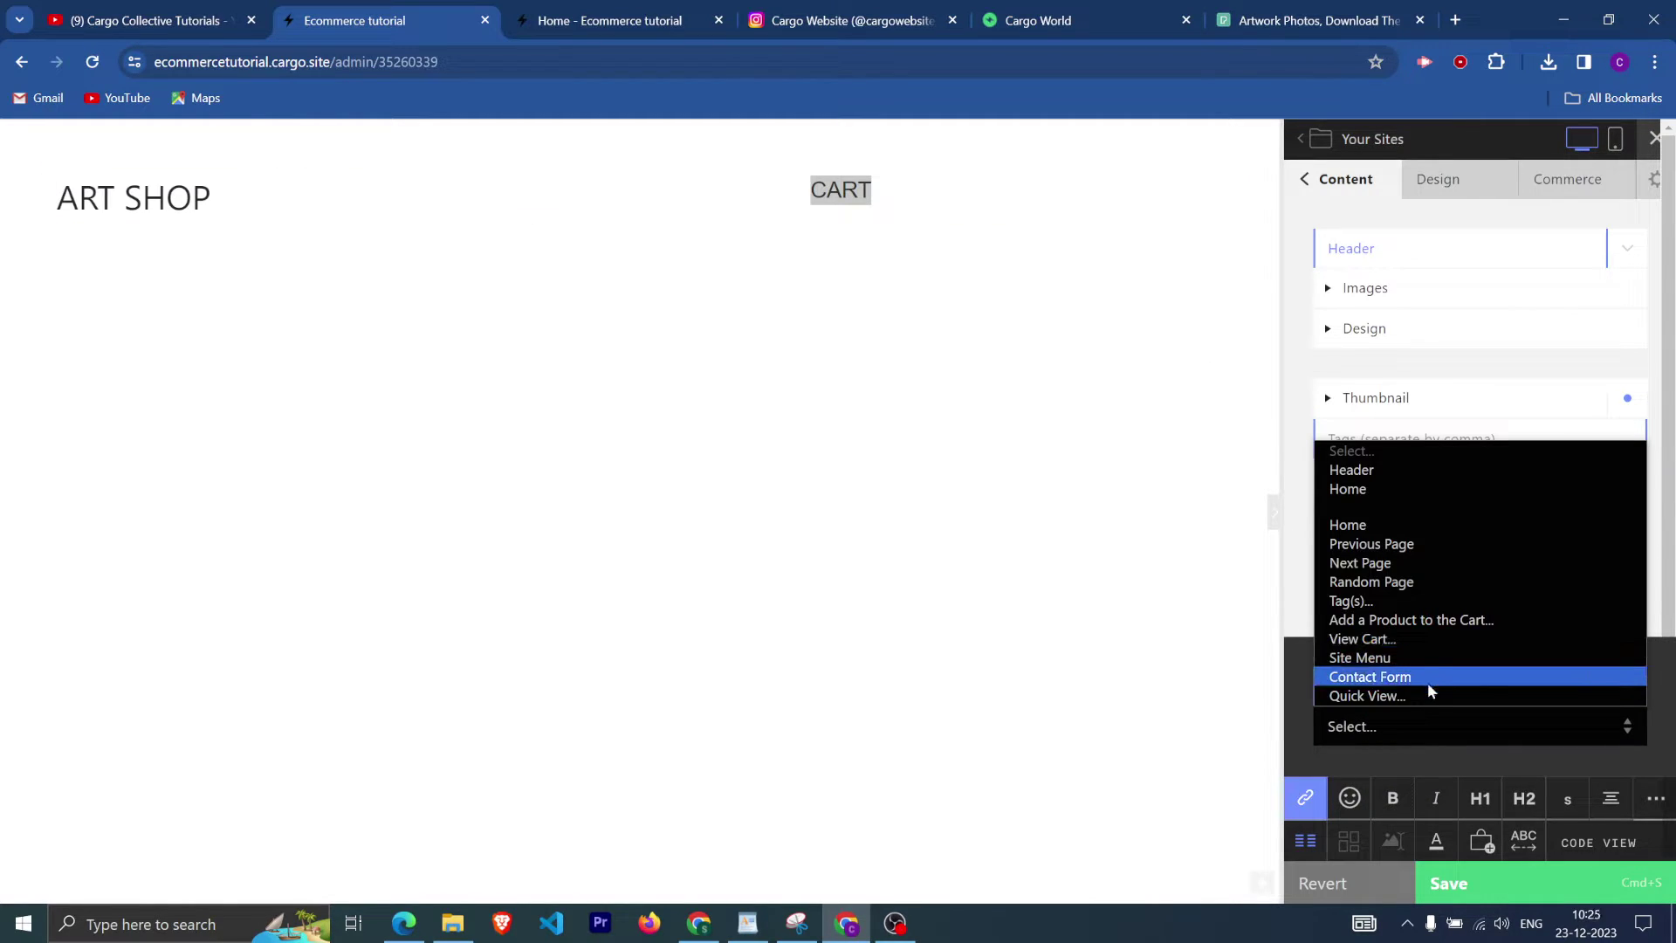
click(1400, 642)
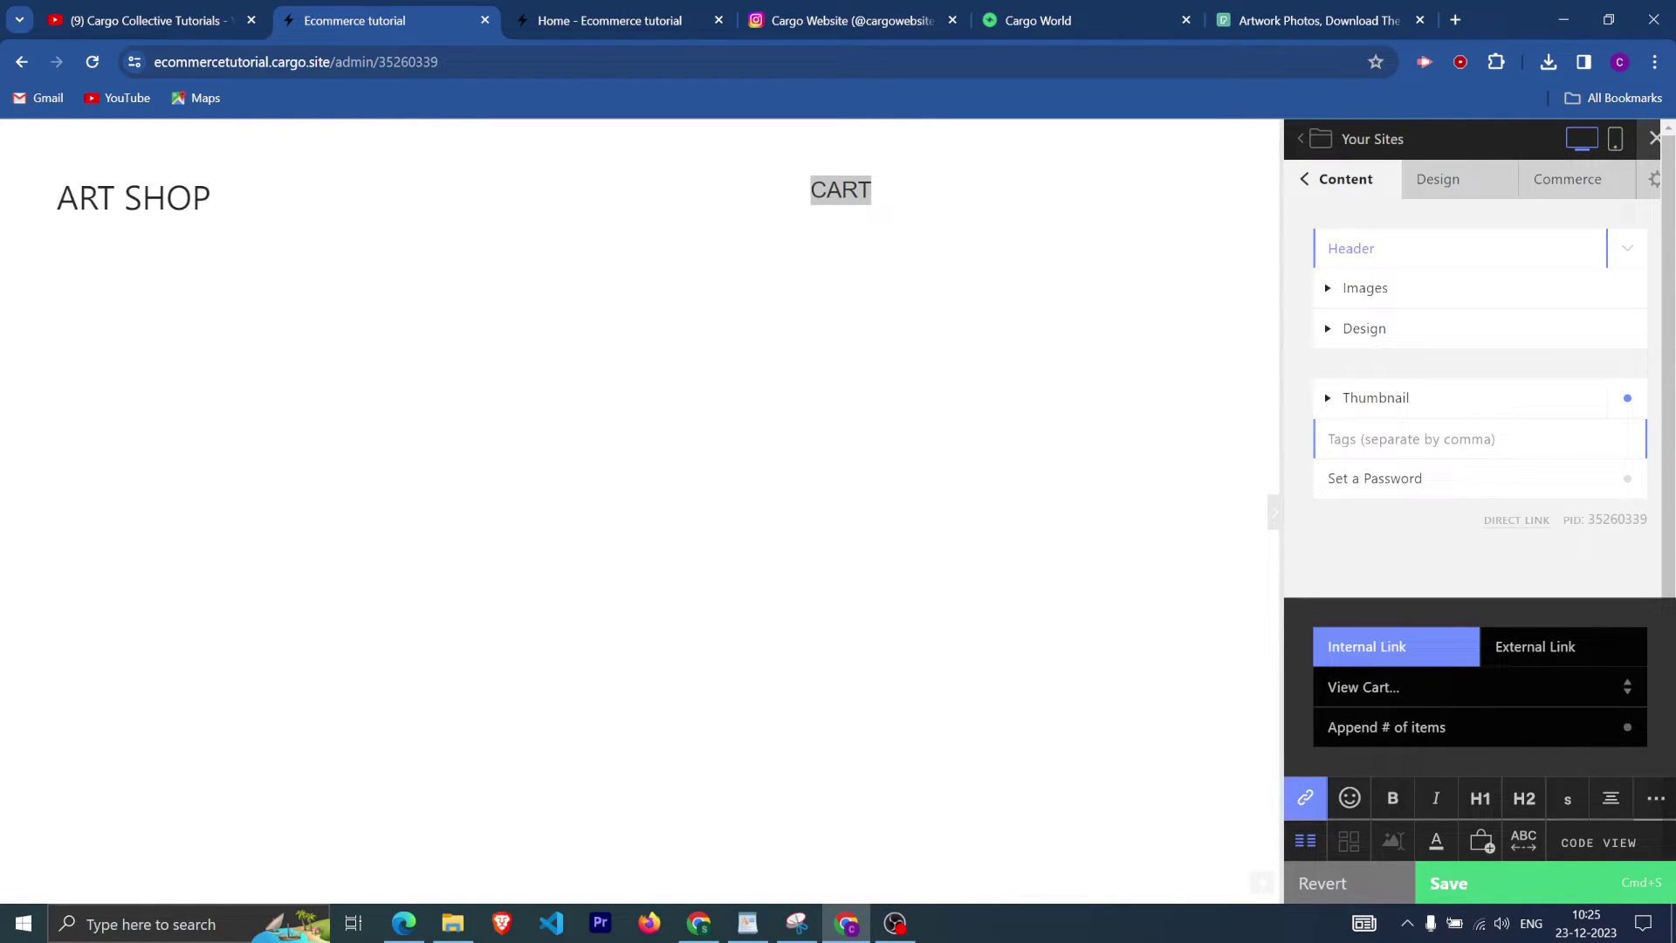
click(1630, 730)
Align the "CART" link to the right of its column and save the Header page.
click(876, 186)
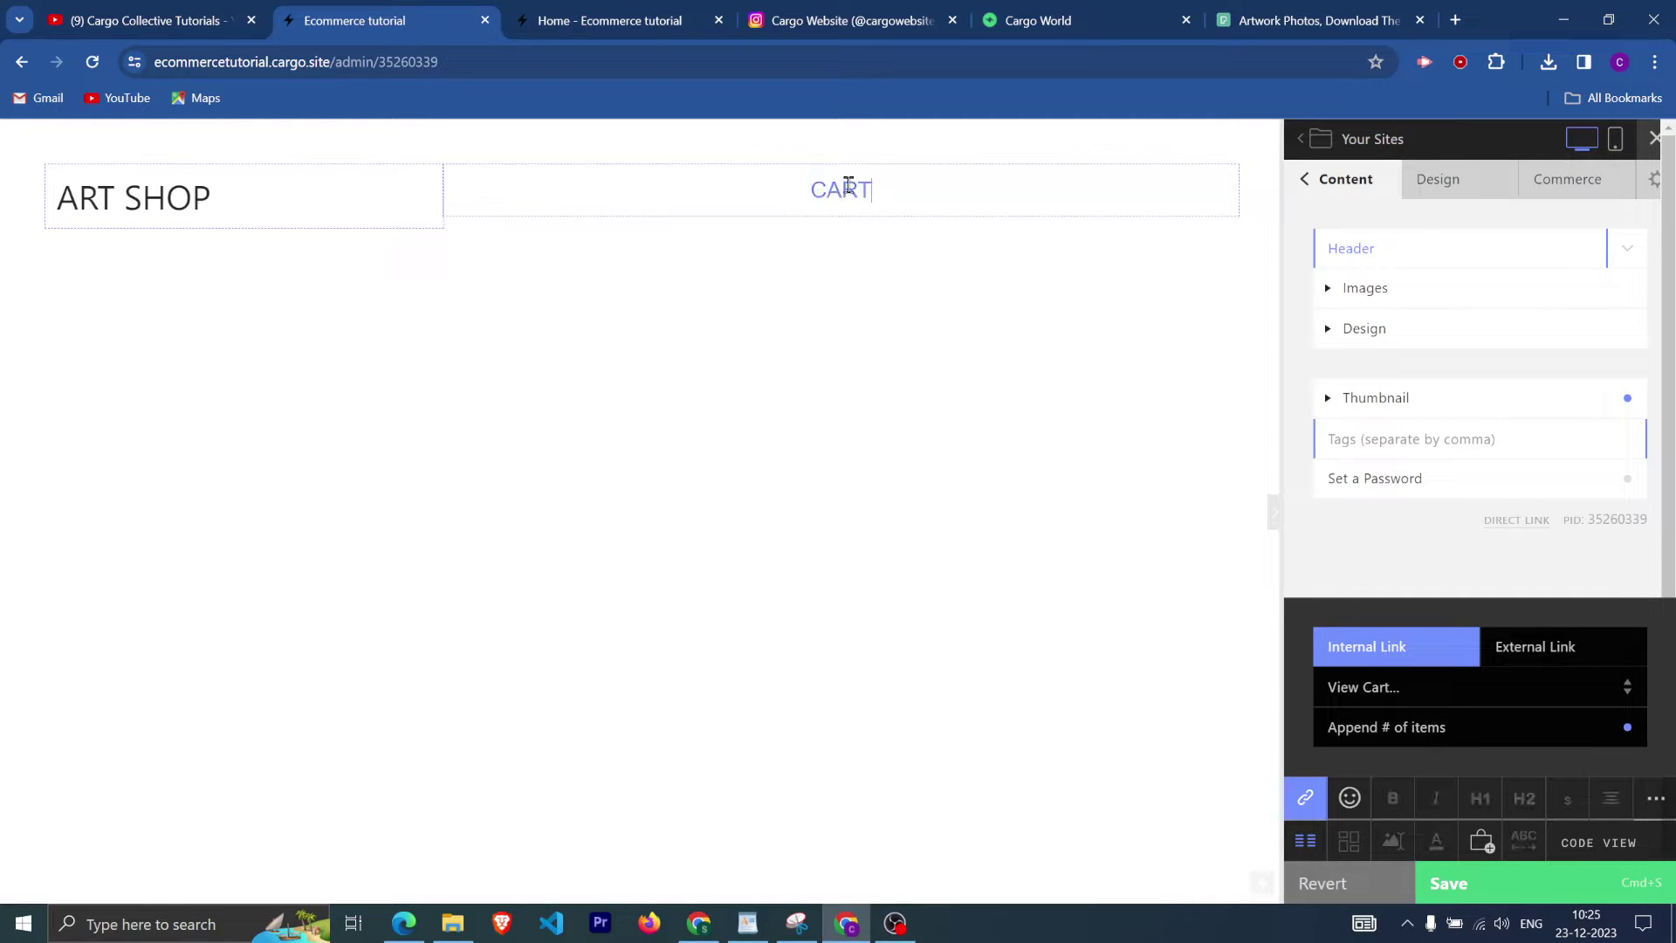
double_click(876, 186)
click(1611, 798)
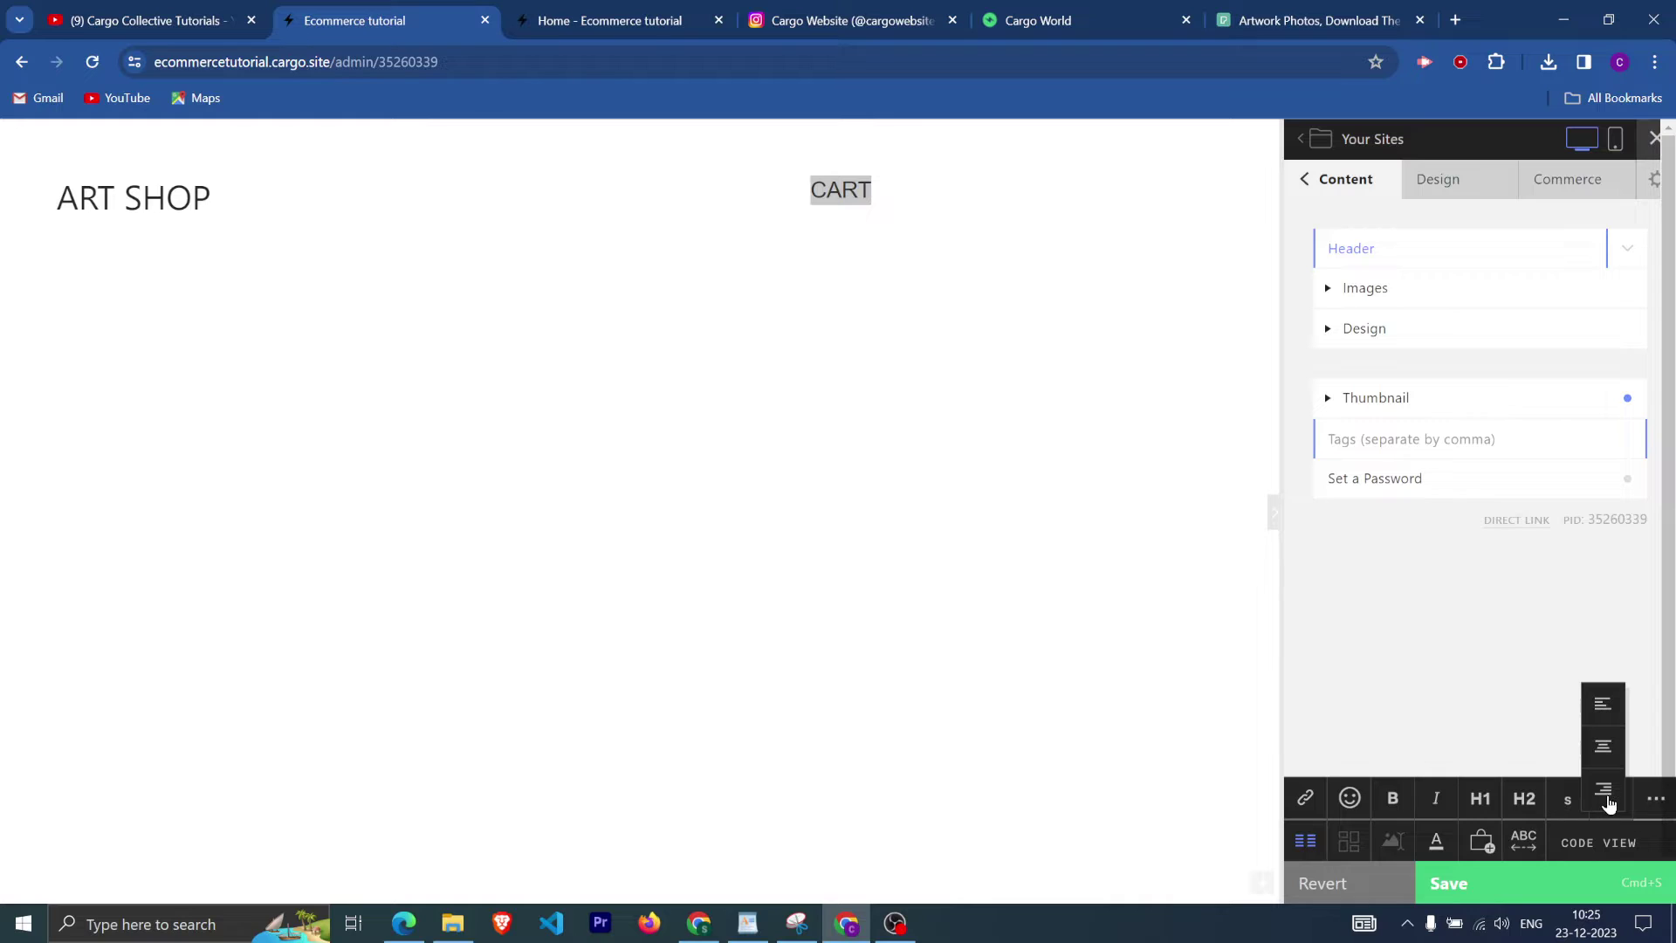
click(1603, 788)
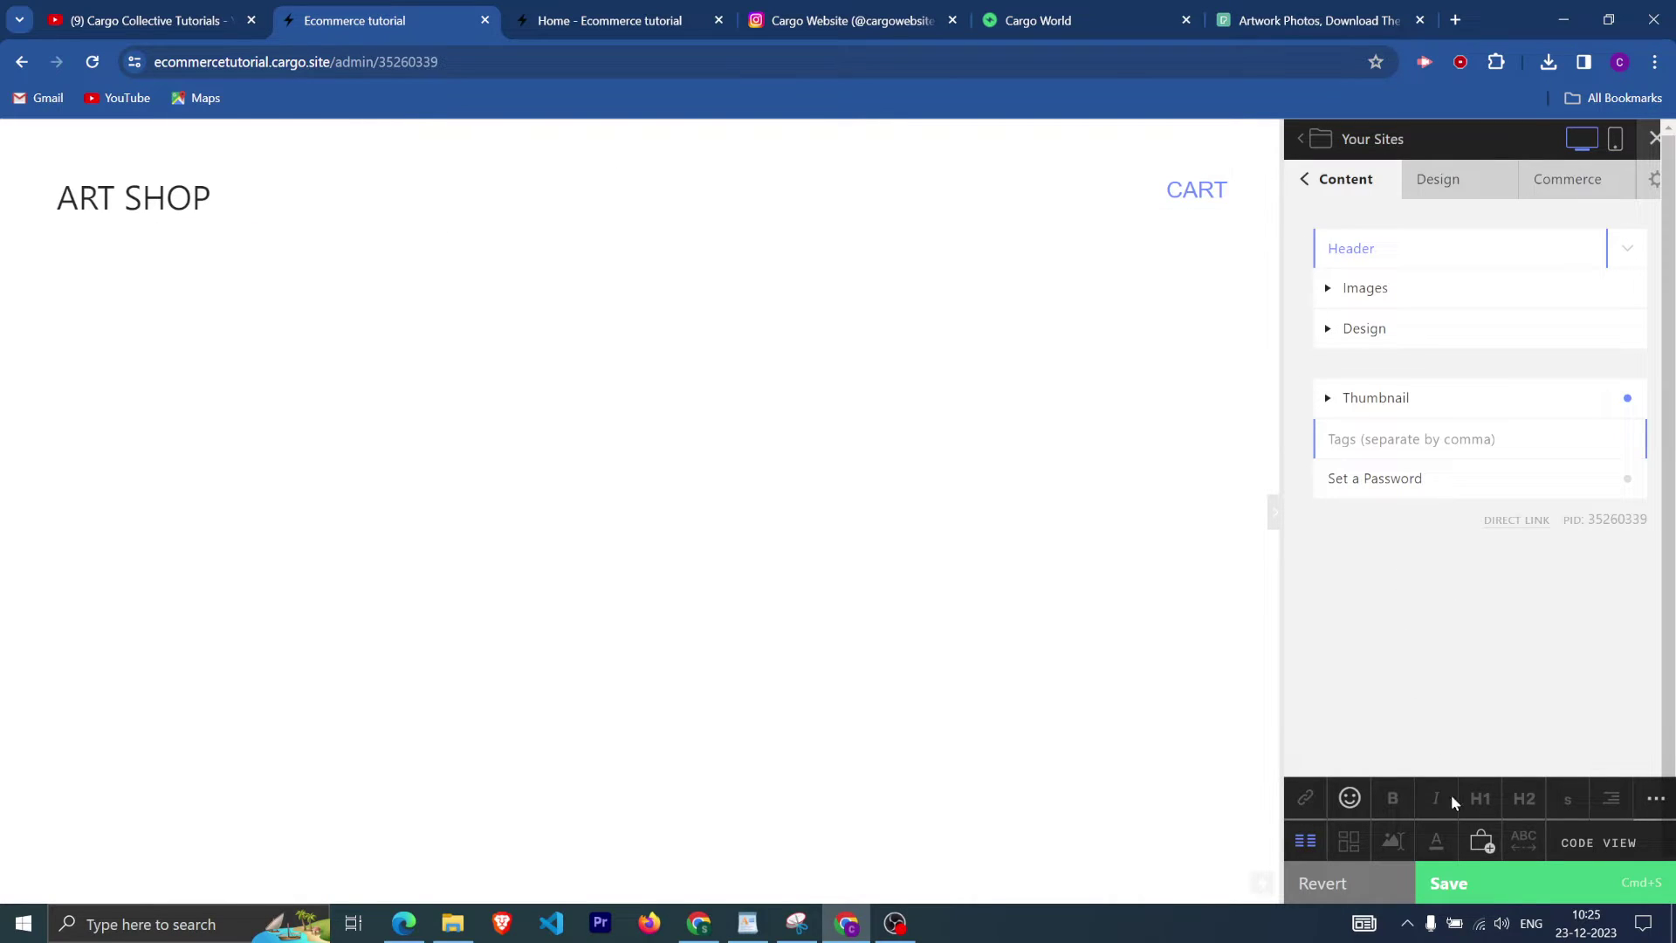
click(1453, 883)
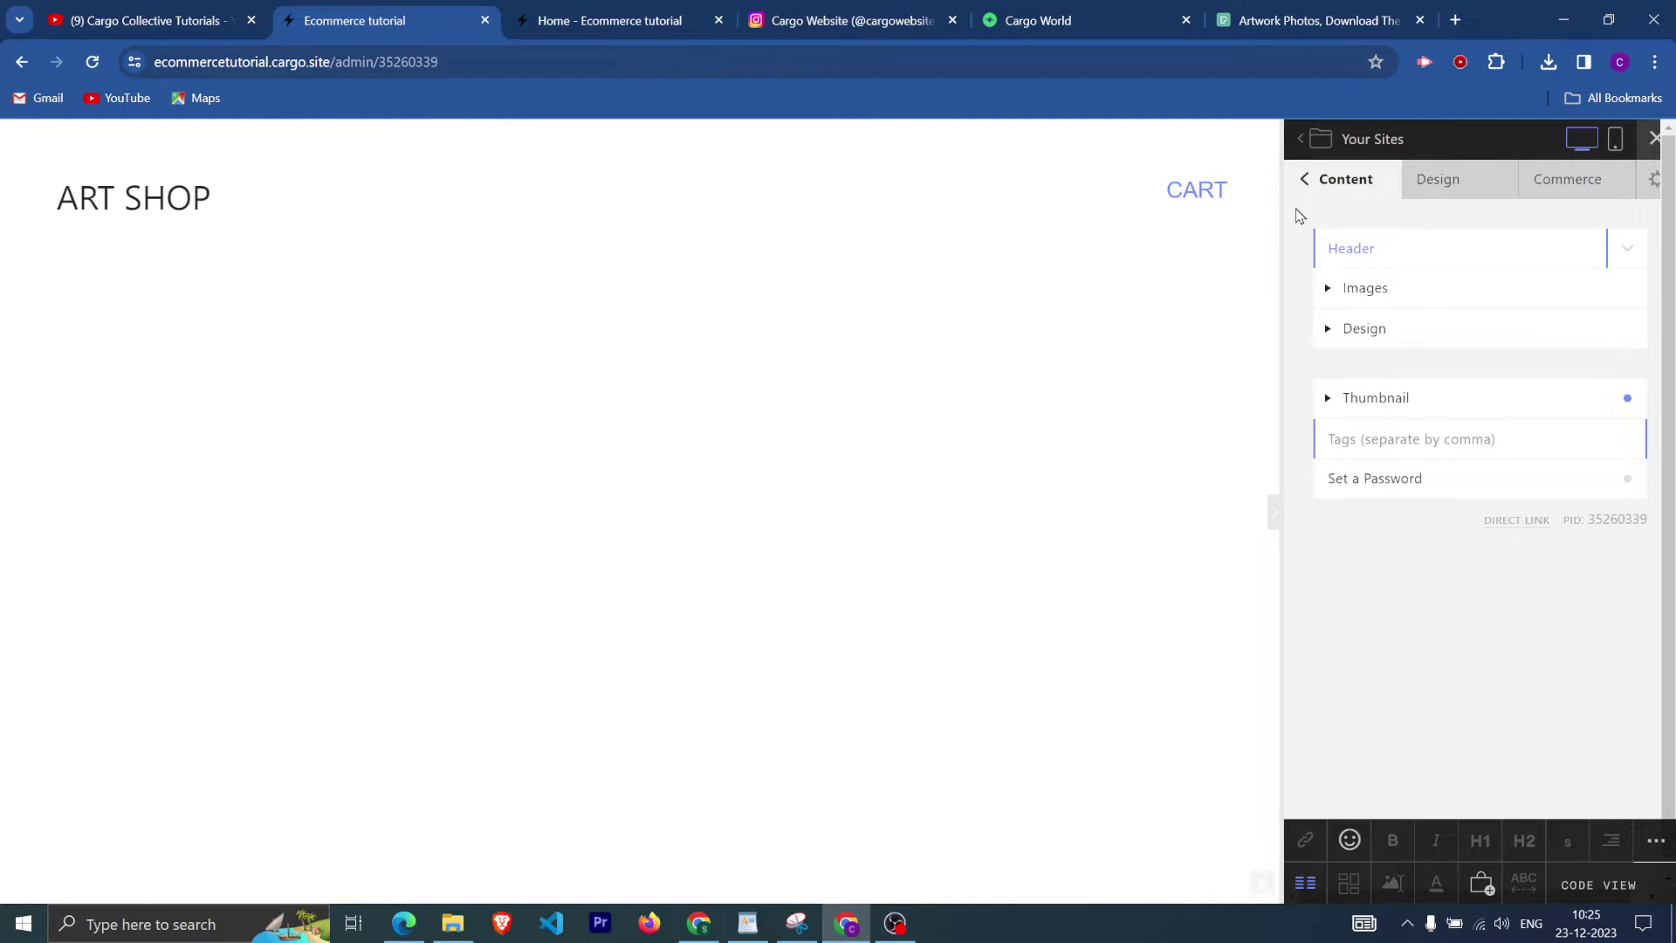
Pin the Header page to the top of the site with the Adjust option enabled, and save.
click(1305, 180)
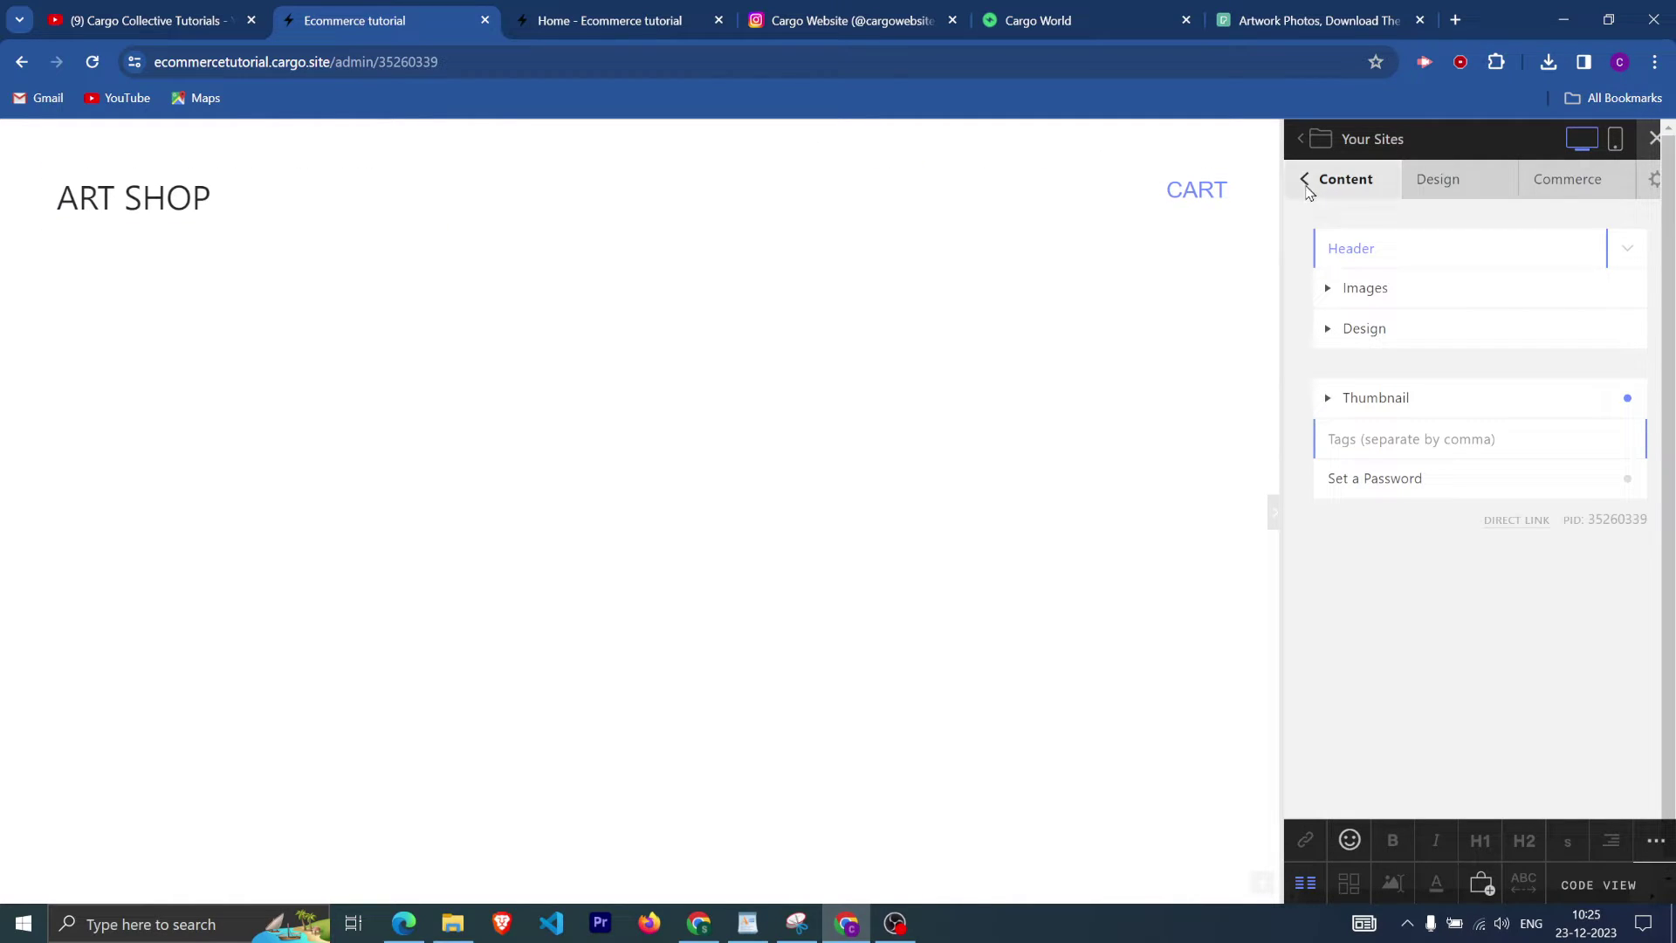
click(1604, 254)
click(1636, 307)
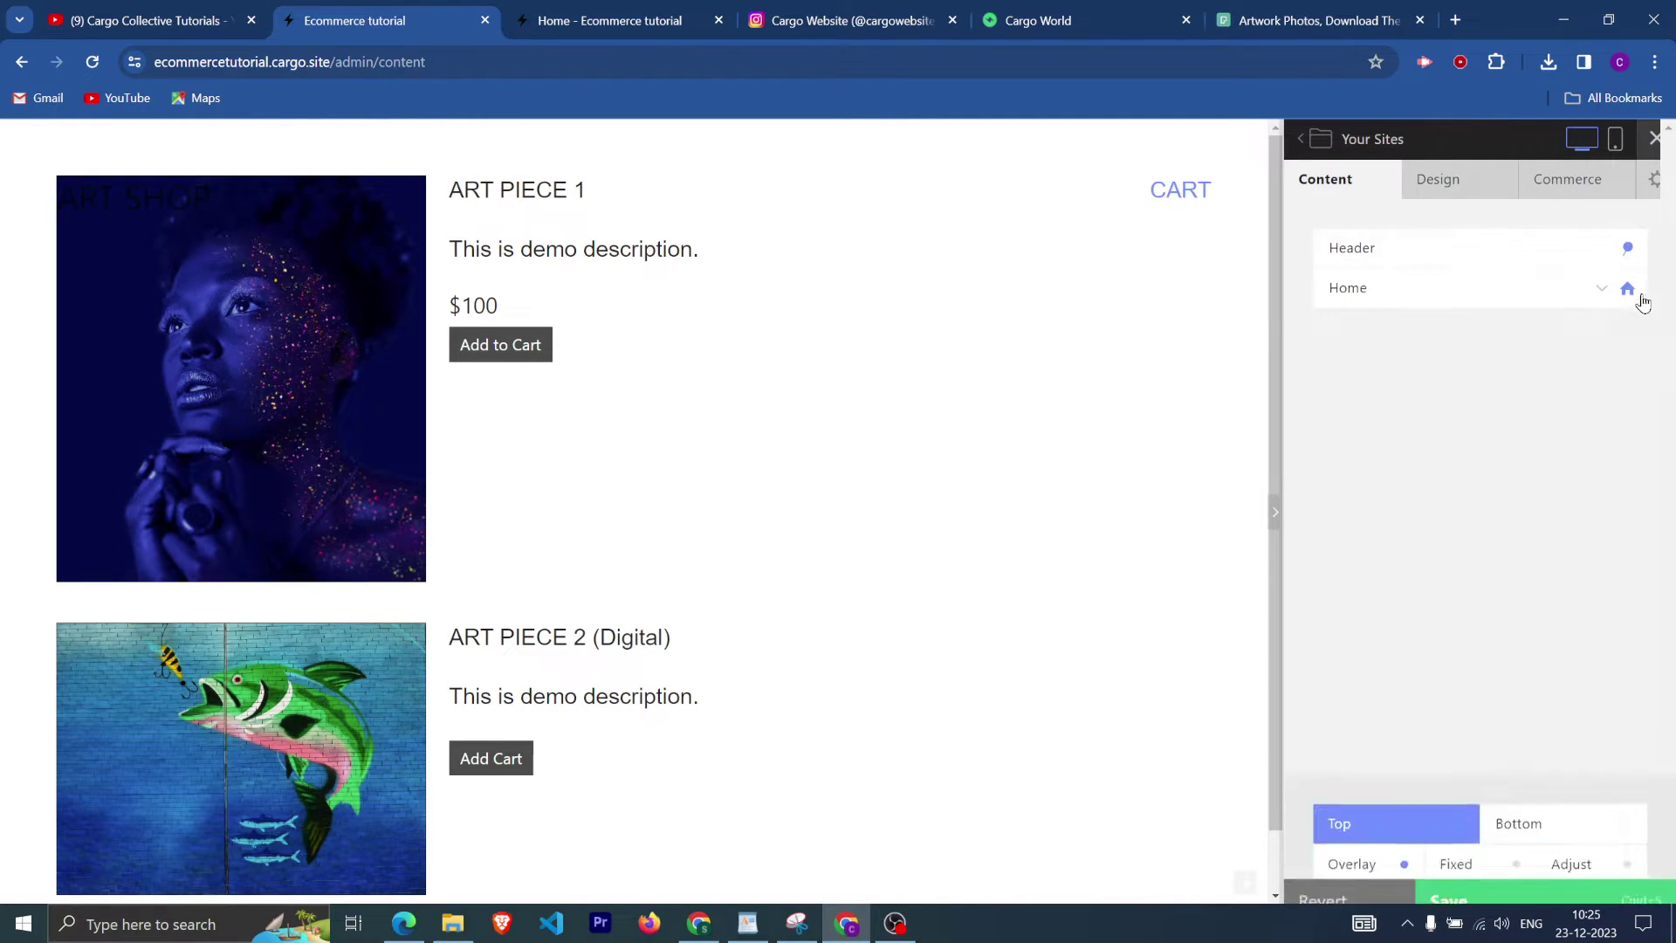
click(1623, 774)
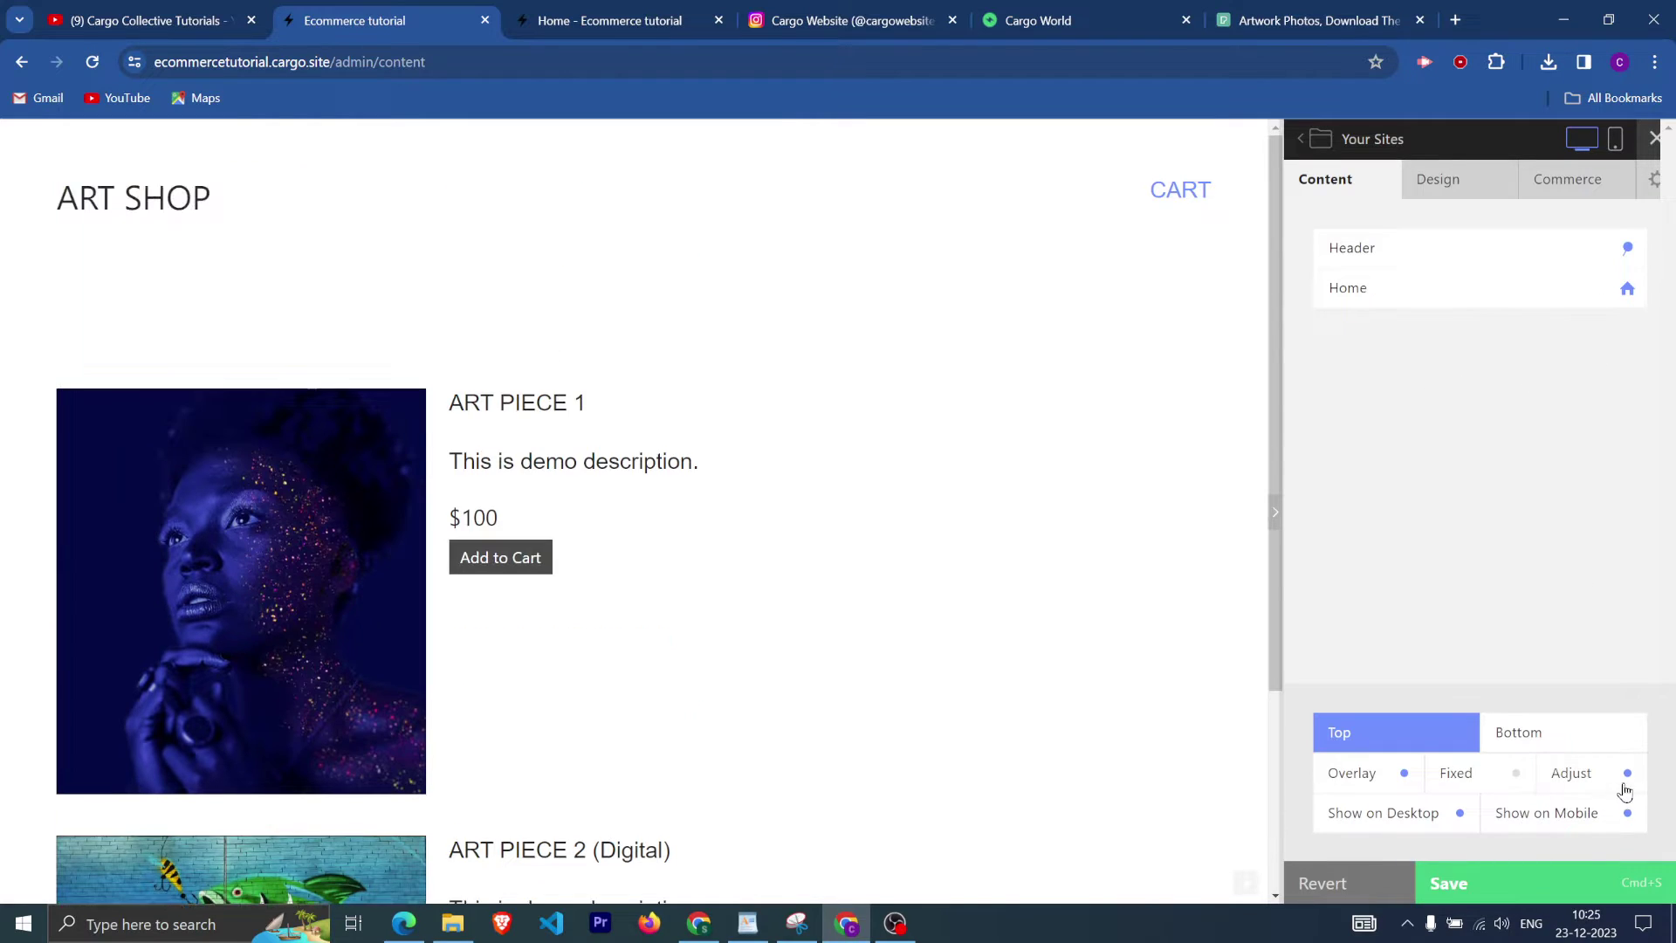
click(1541, 882)
Set the Header page's bottom padding to 0 and top padding to 2.2 in its design settings, and save.
click(1388, 262)
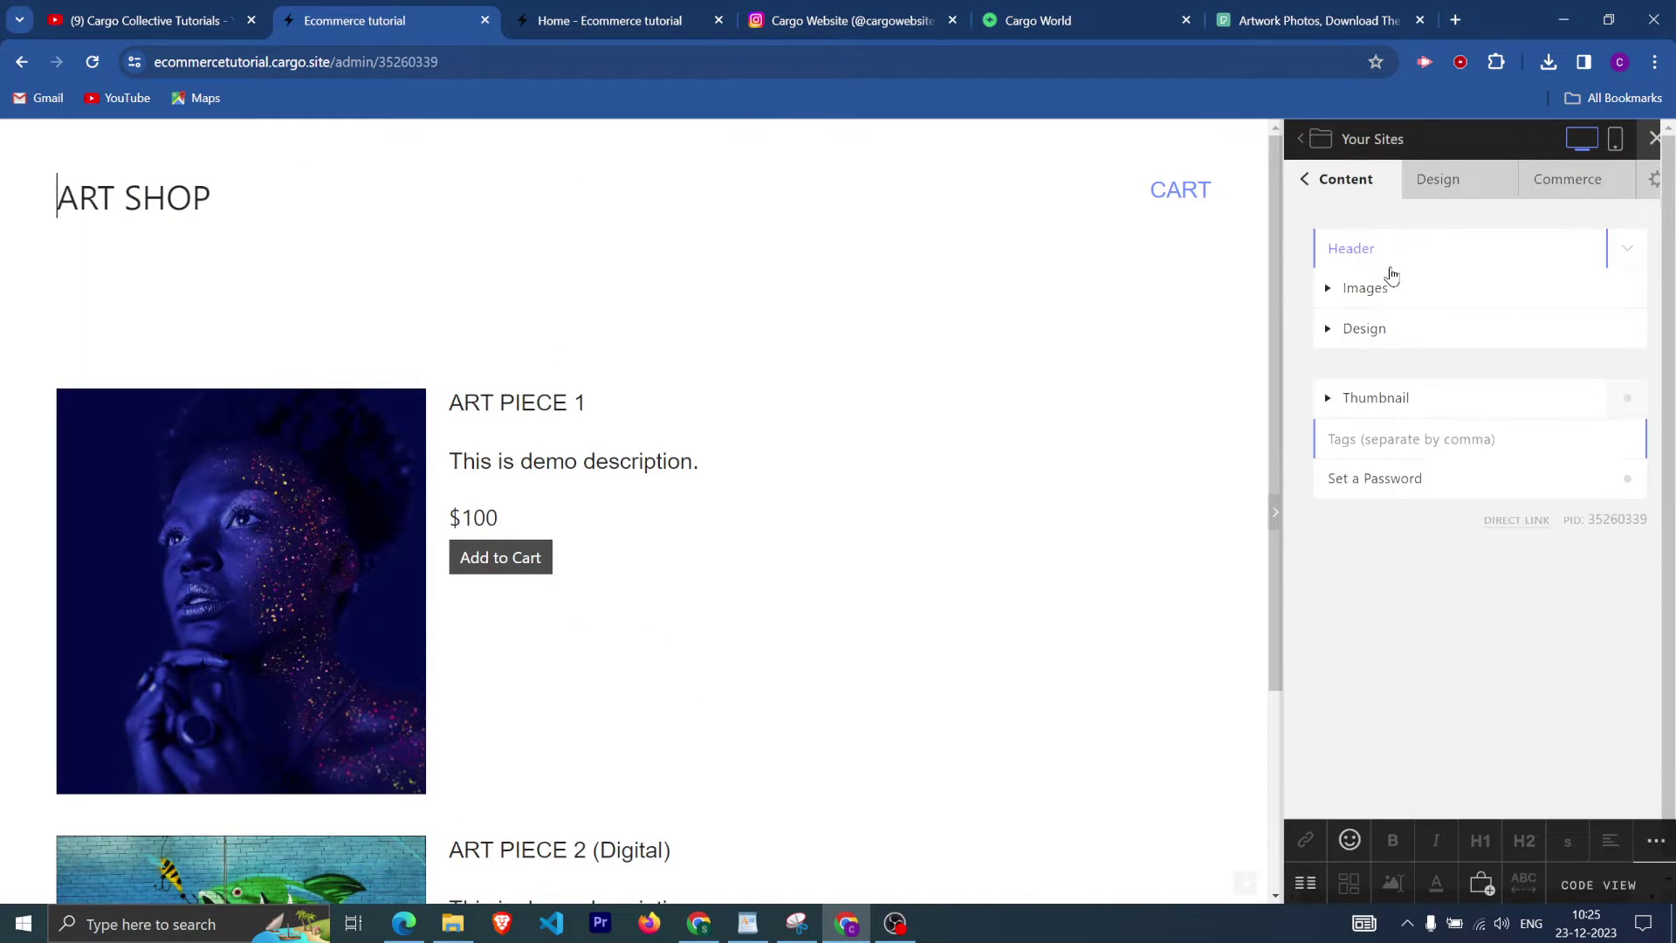
click(1328, 328)
click(1627, 529)
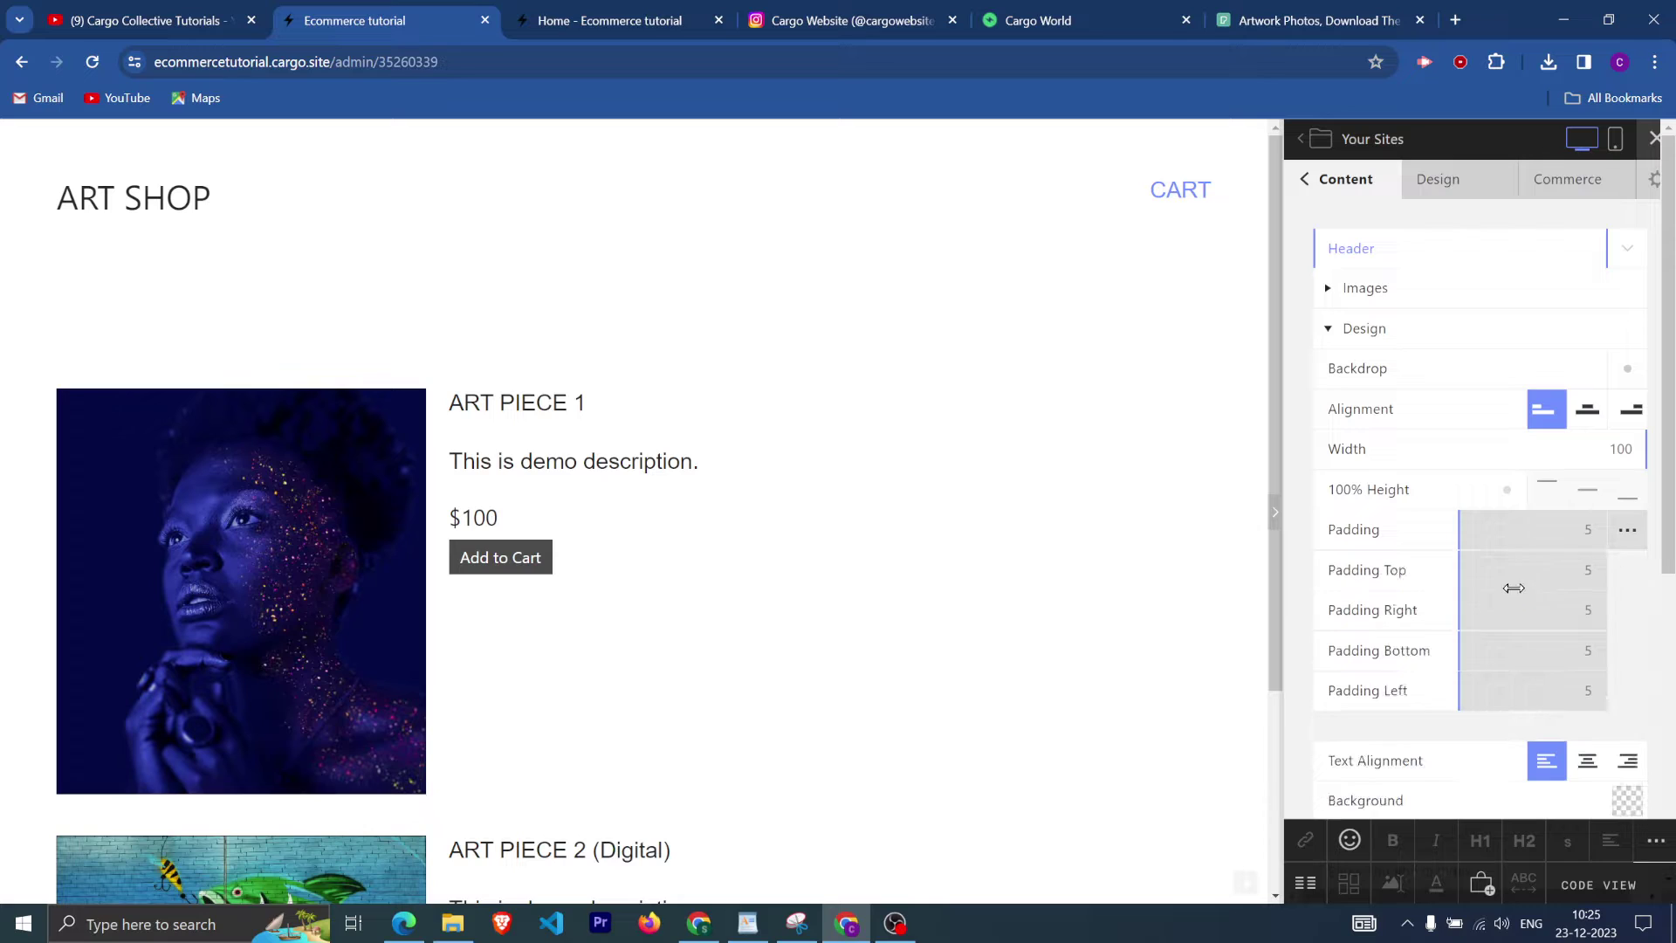
drag(1446, 654, 972, 658)
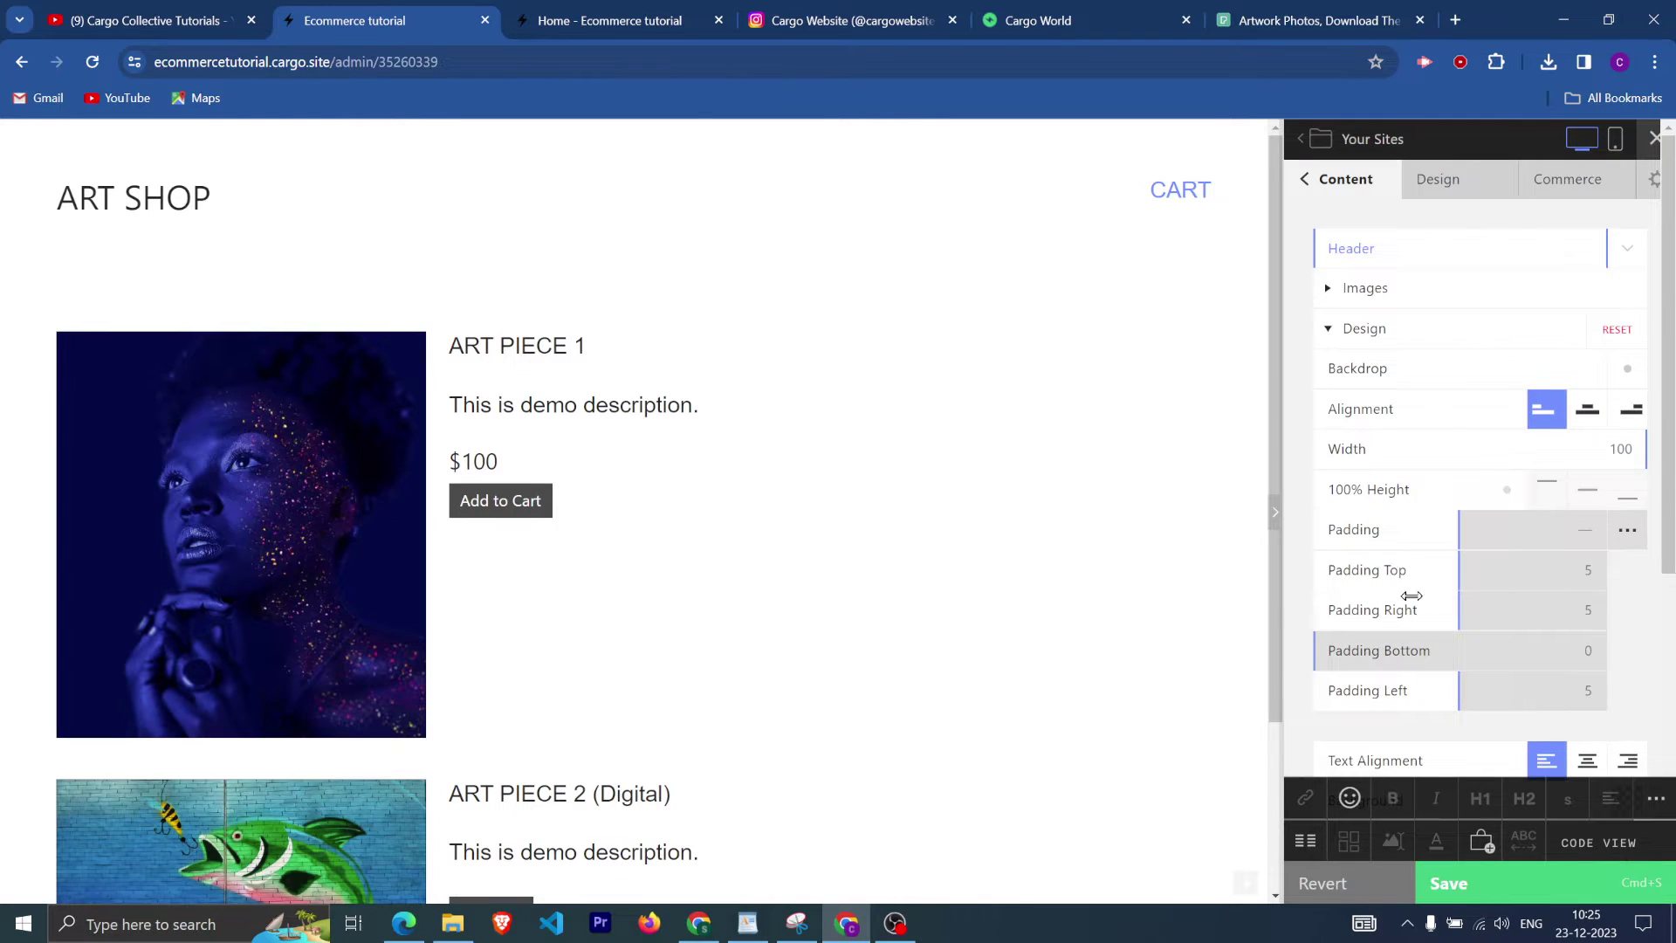
mouse_move(1380, 568)
mouse_down()
mouse_move(1242, 564)
mouse_move(1383, 567)
mouse_up()
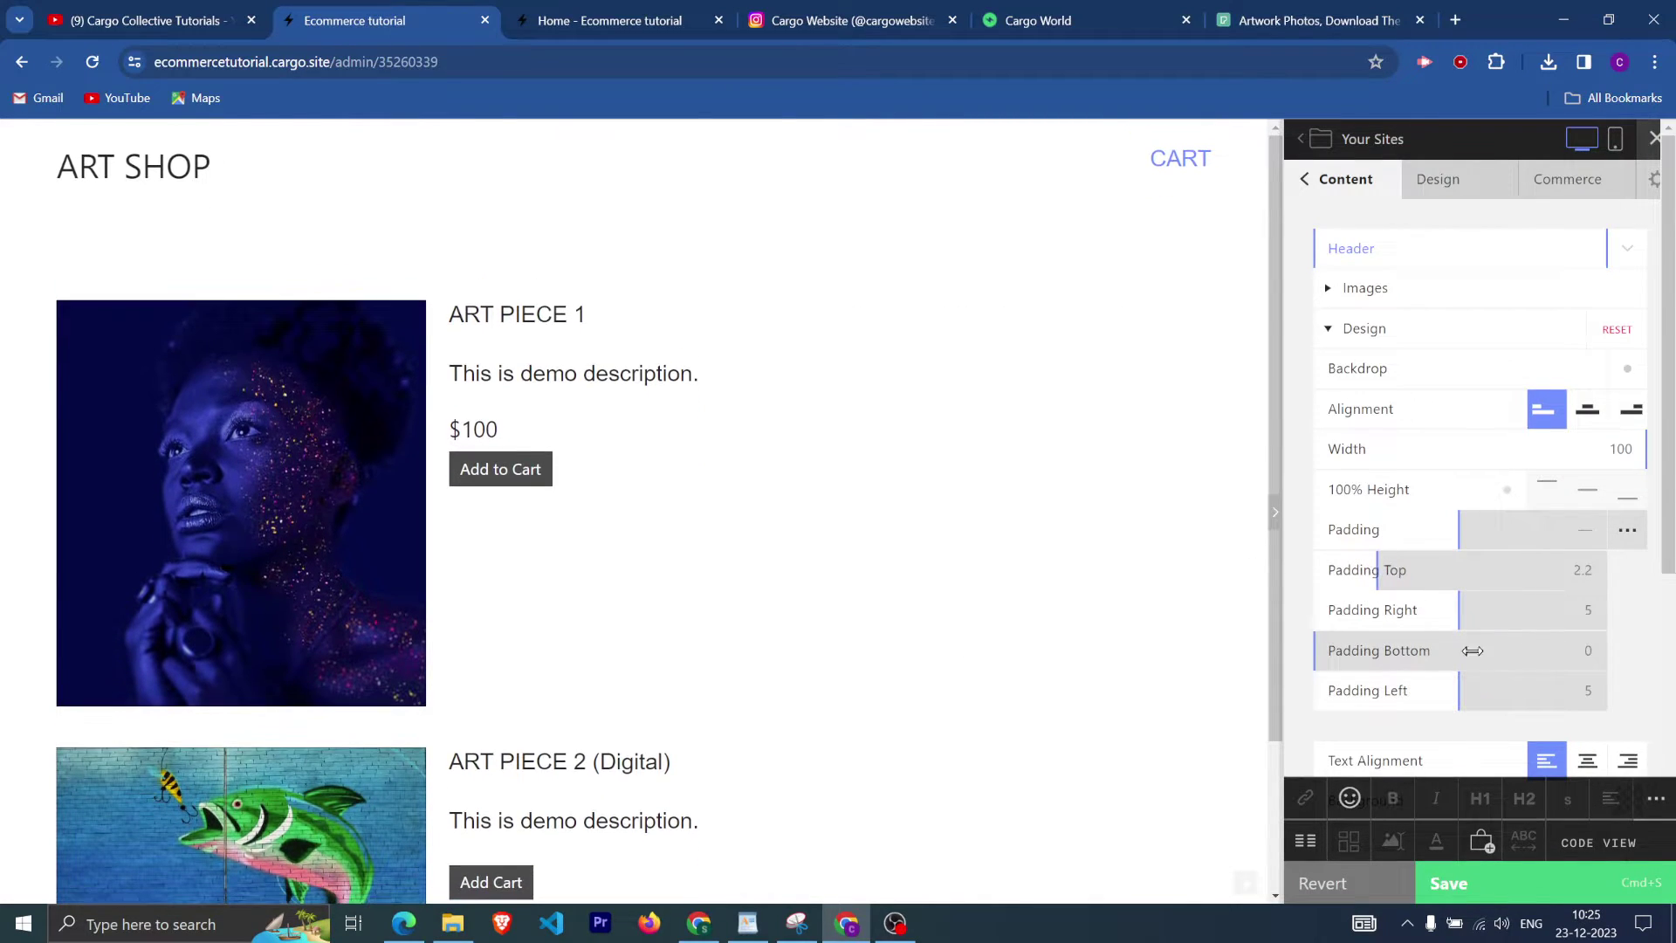
click(1527, 894)
Reduce the Home page's overall padding, set its top padding to 0, and save.
click(1304, 179)
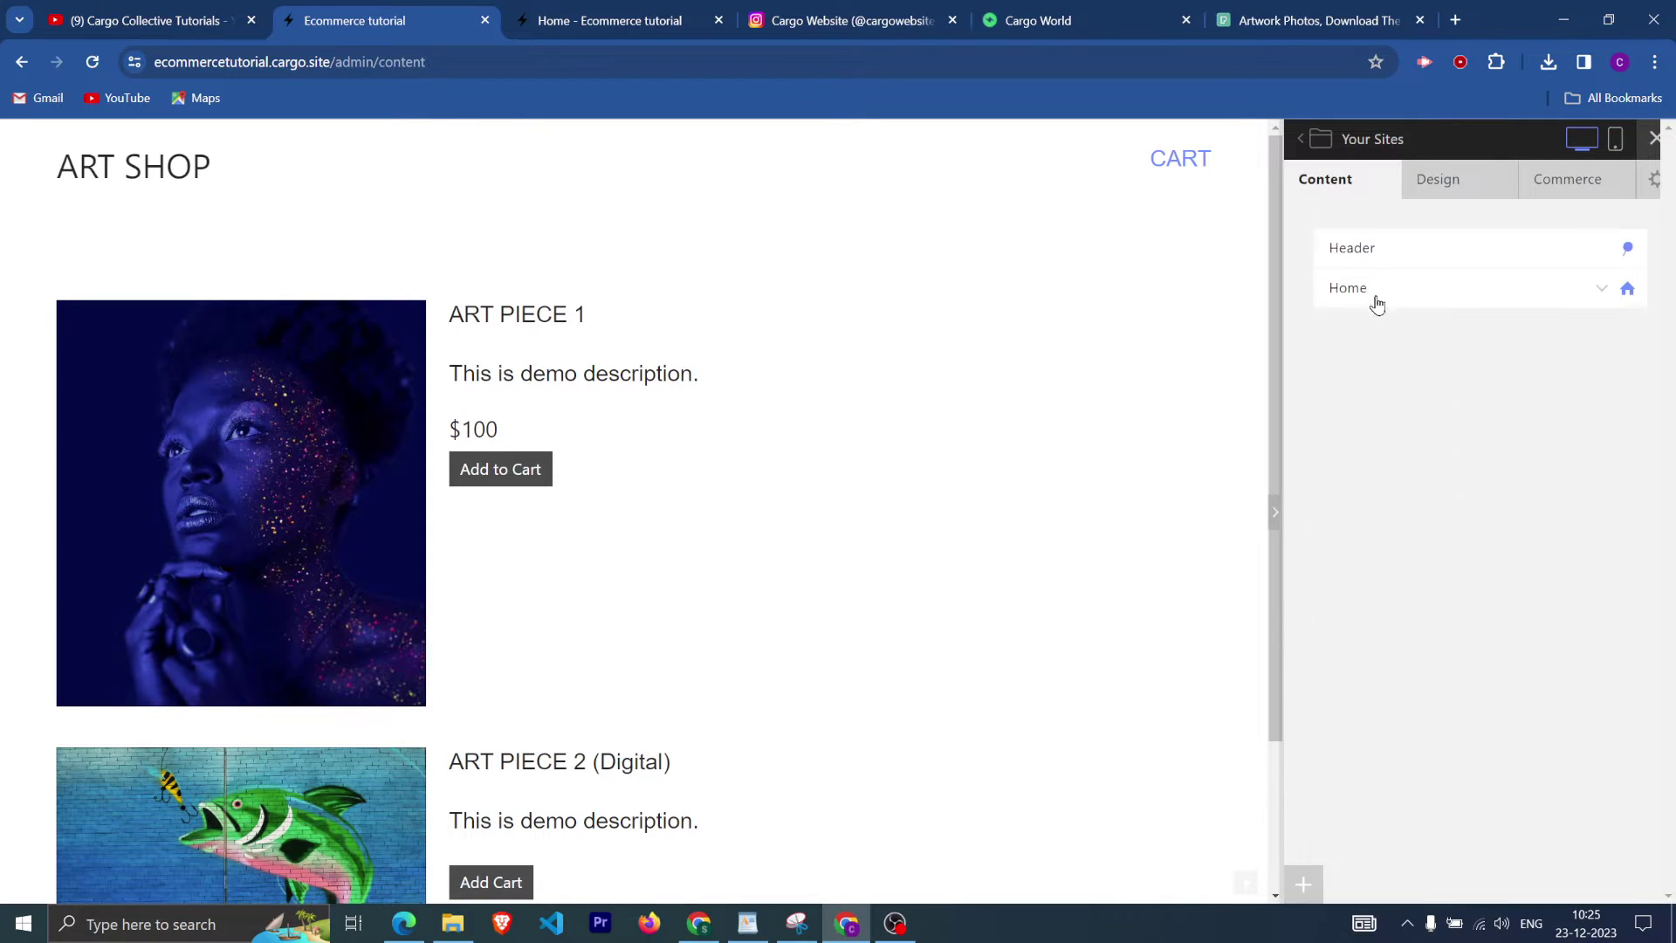
click(1377, 295)
click(1328, 500)
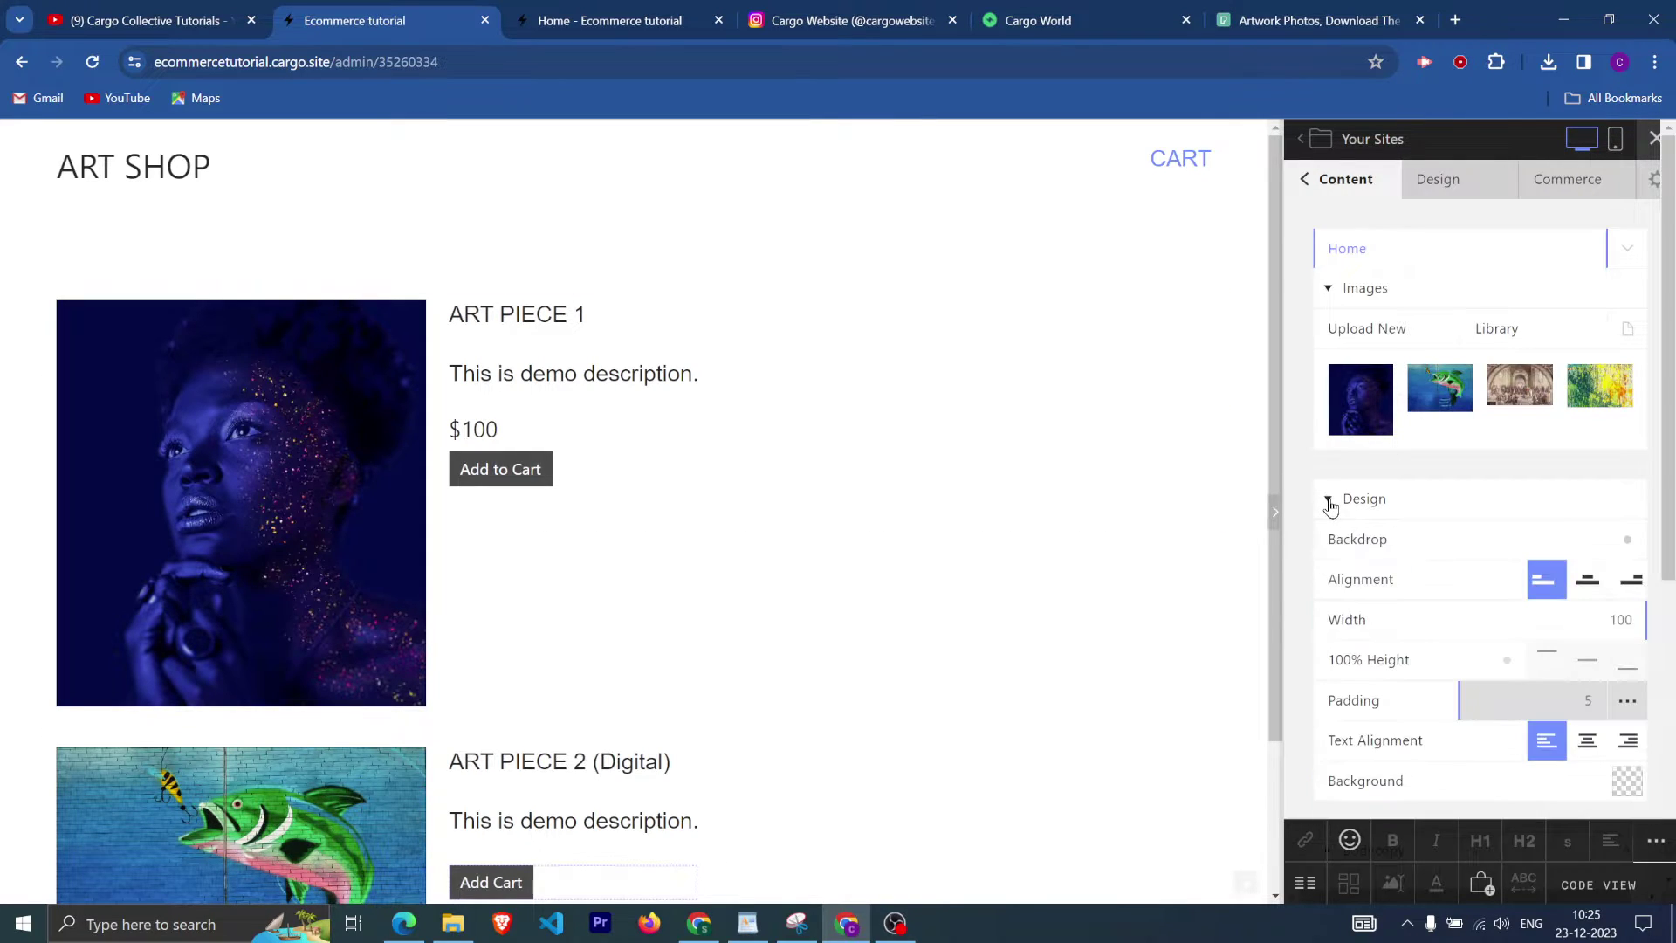
click(1628, 701)
drag(1440, 698, 1190, 759)
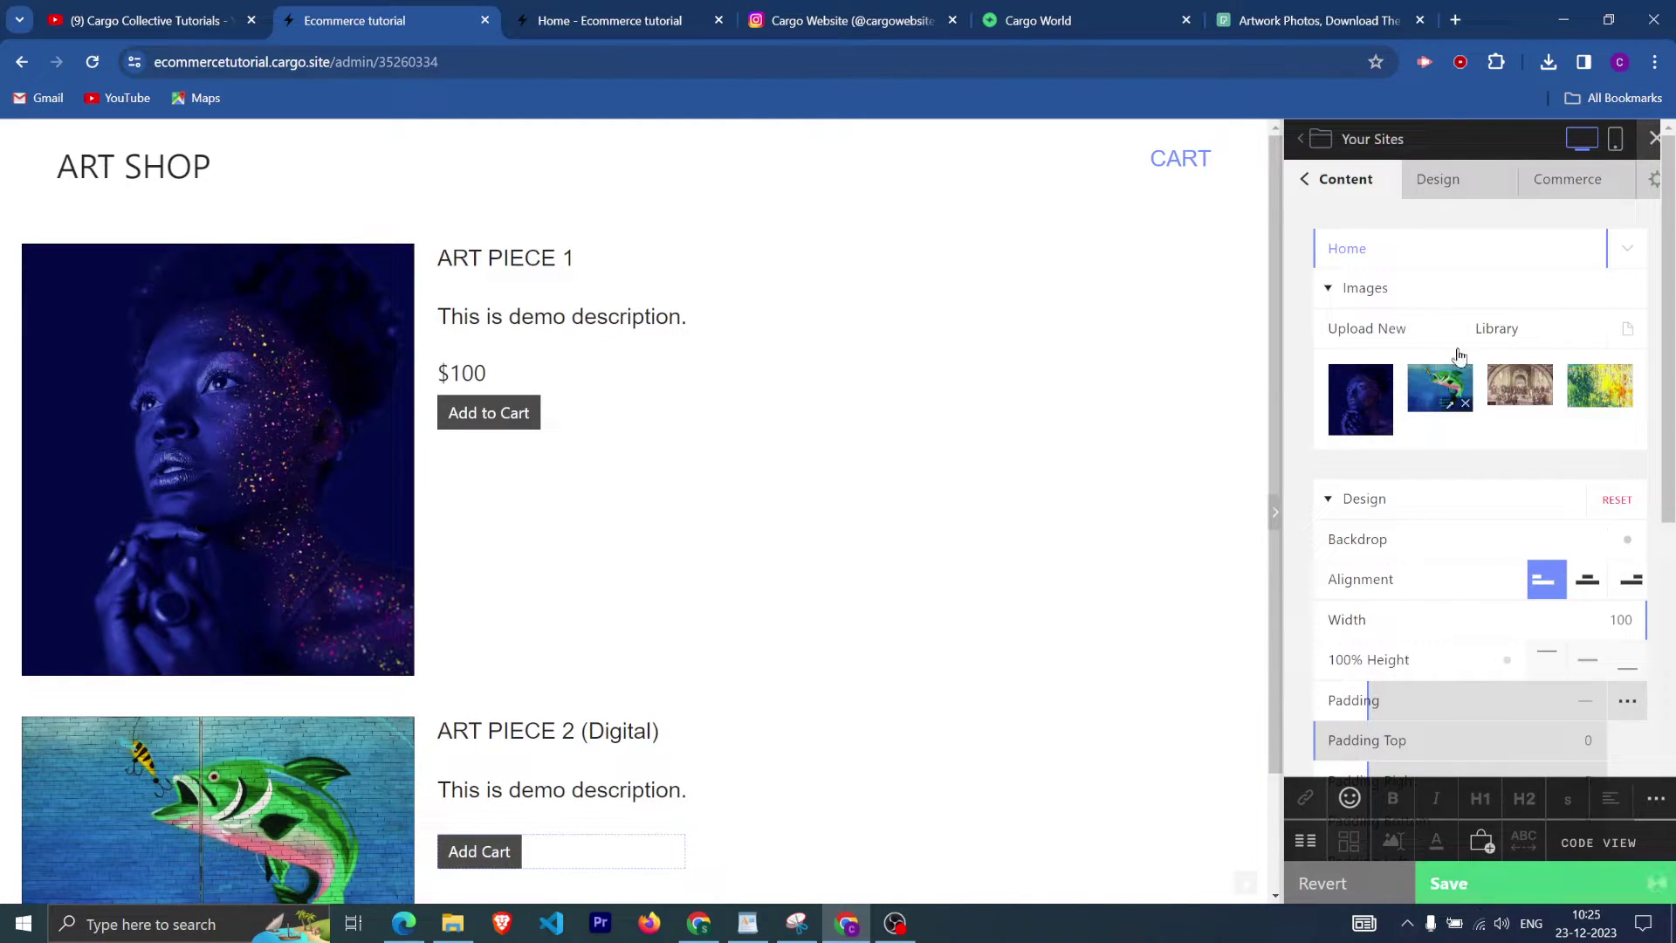
click(1300, 181)
Reload the live Home page and check its header, product listings and the cart opened from the CART link.
click(563, 23)
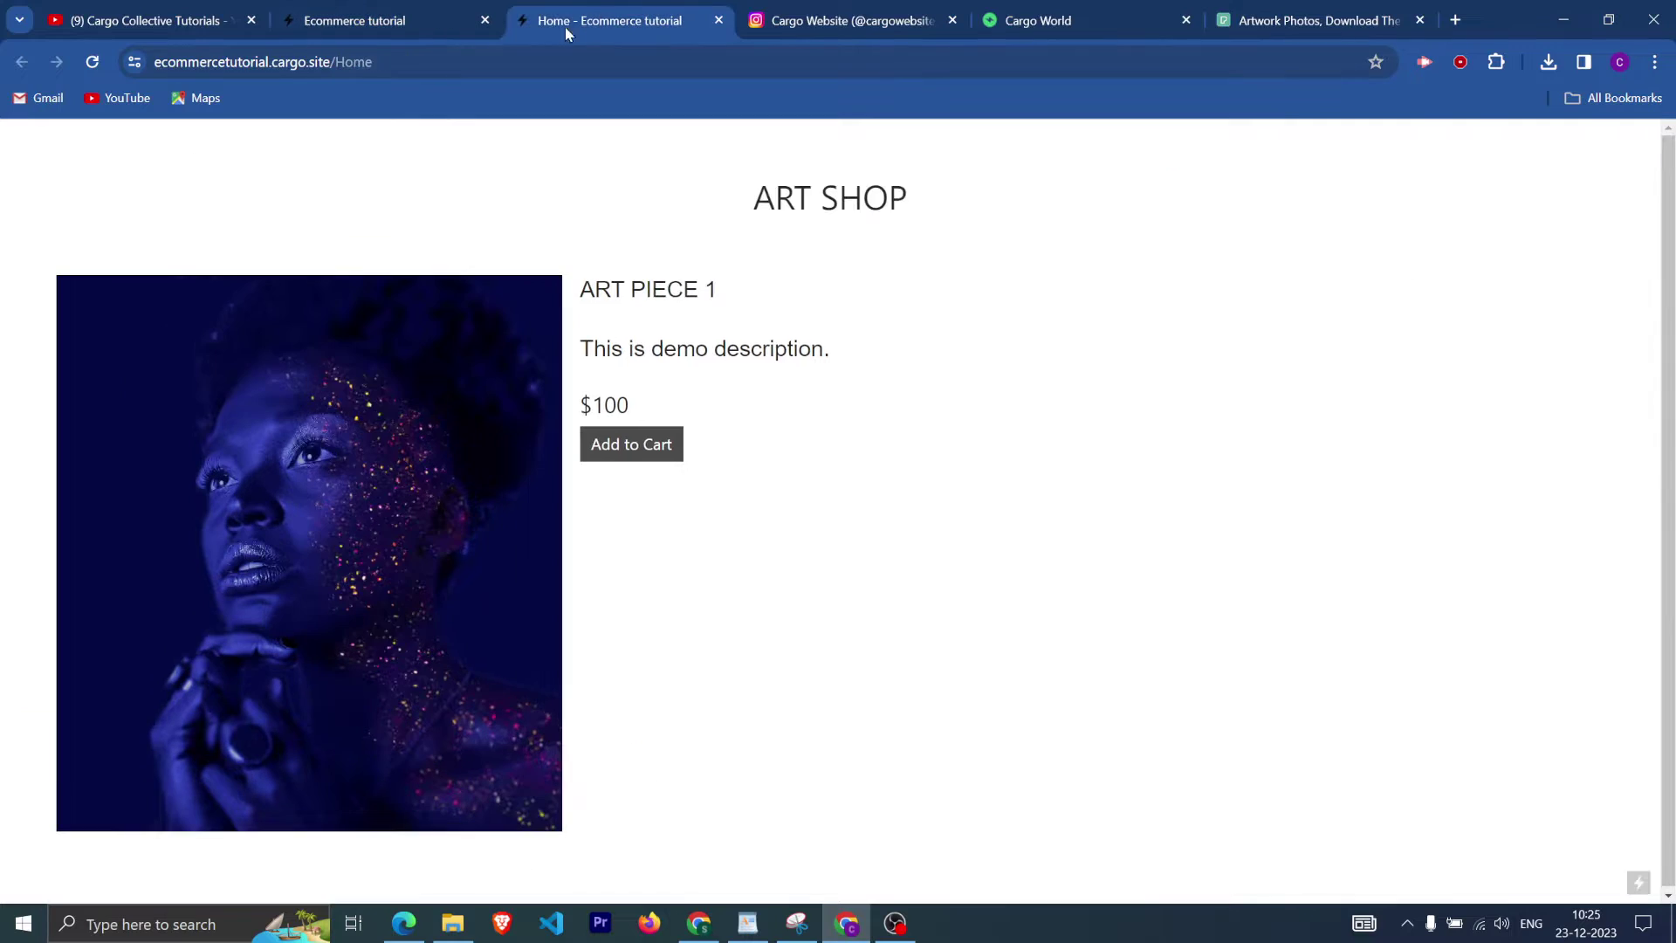
click(385, 65)
key(Return)
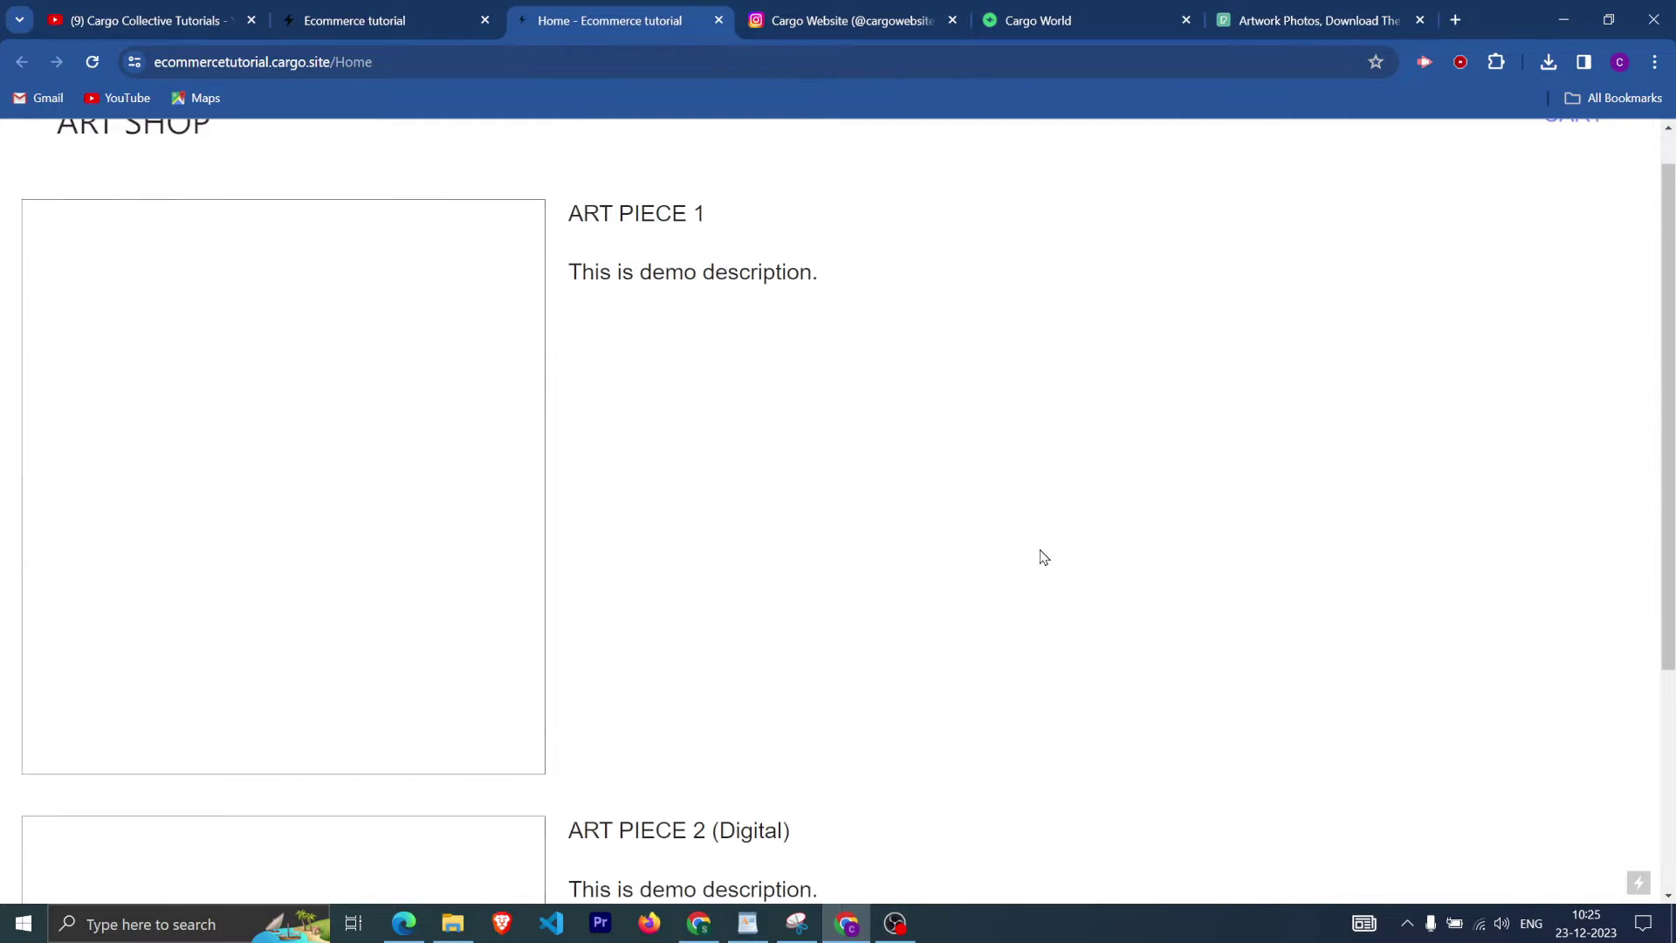
scroll(1038, 559, down, 4)
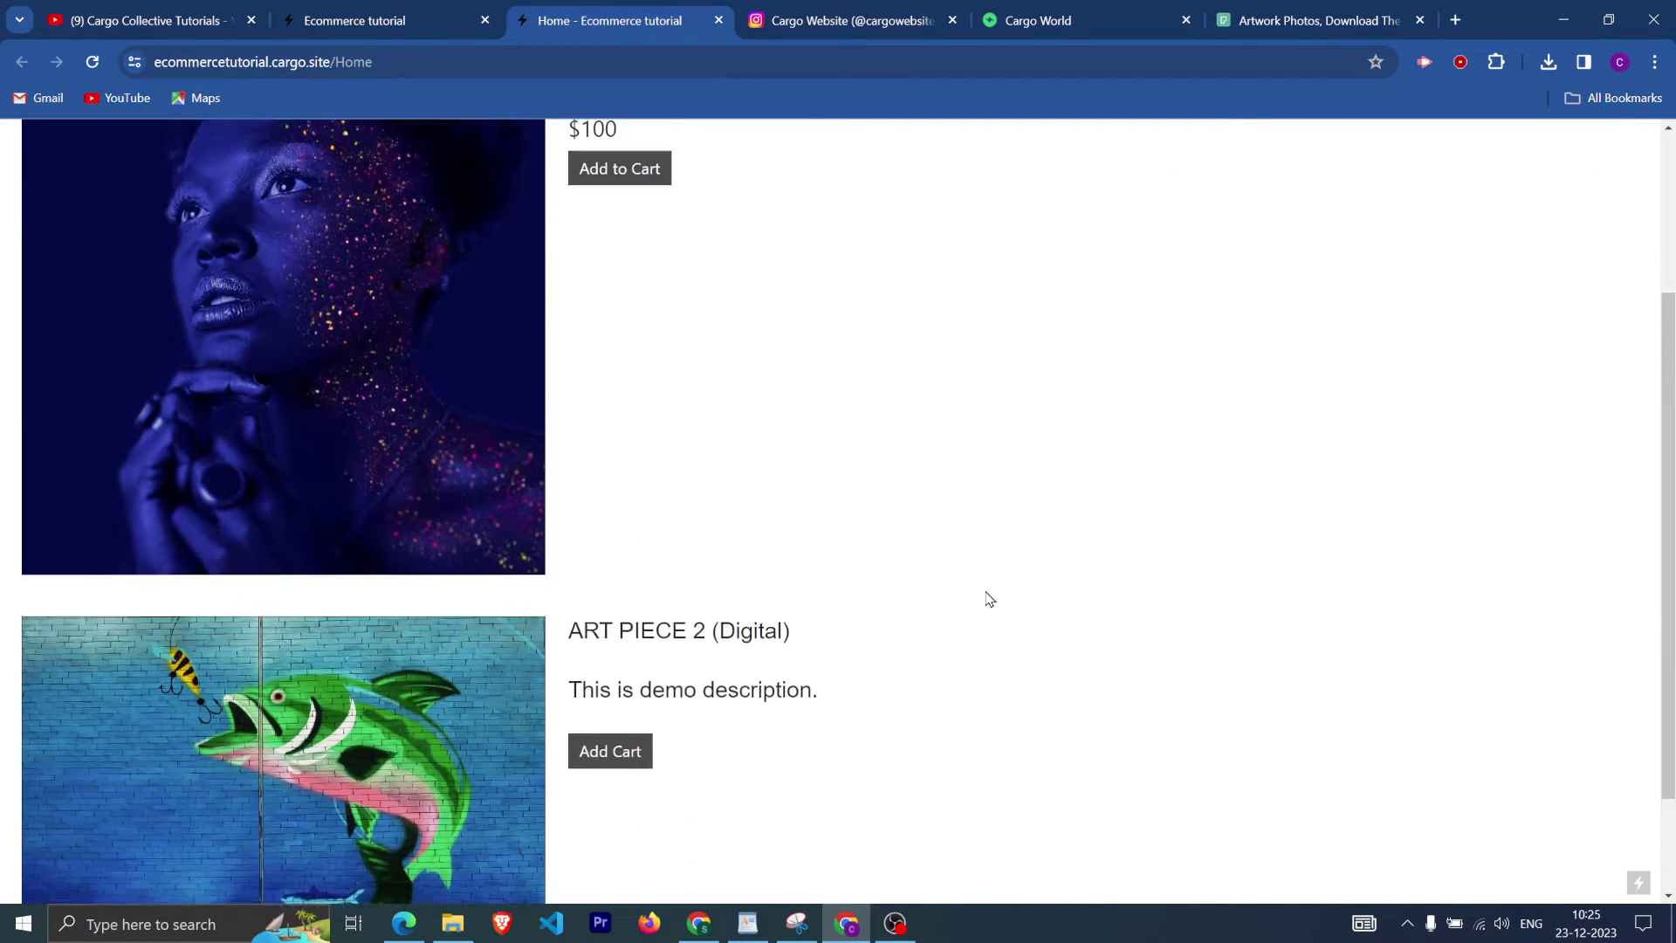
click(647, 620)
click(758, 485)
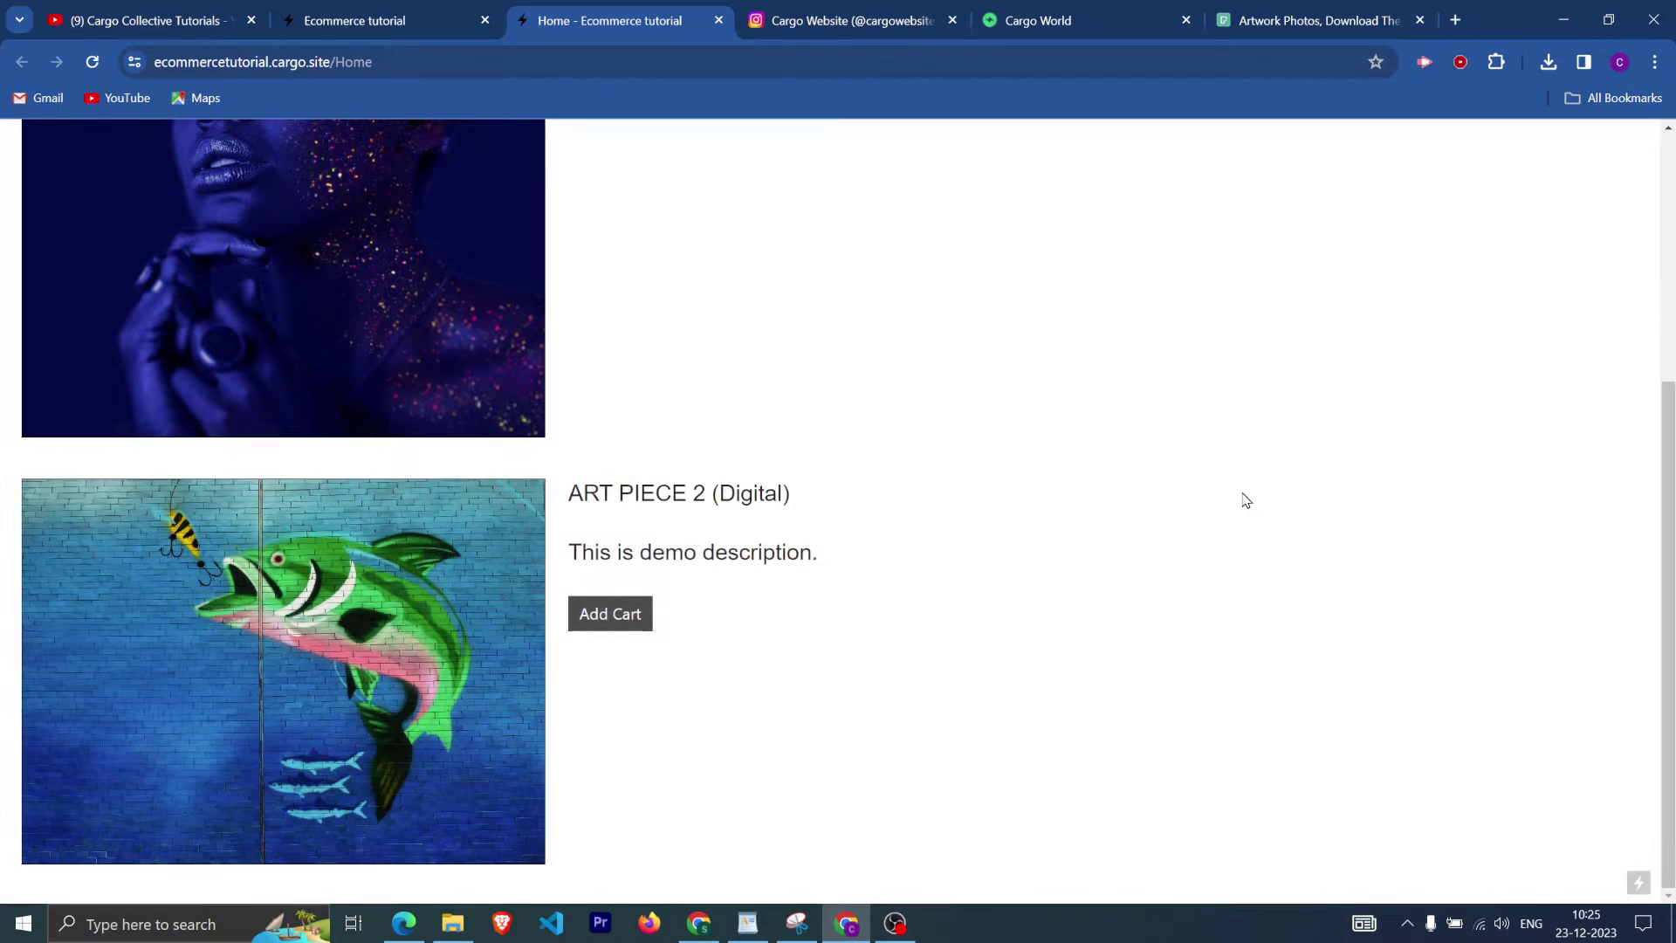
click(1568, 175)
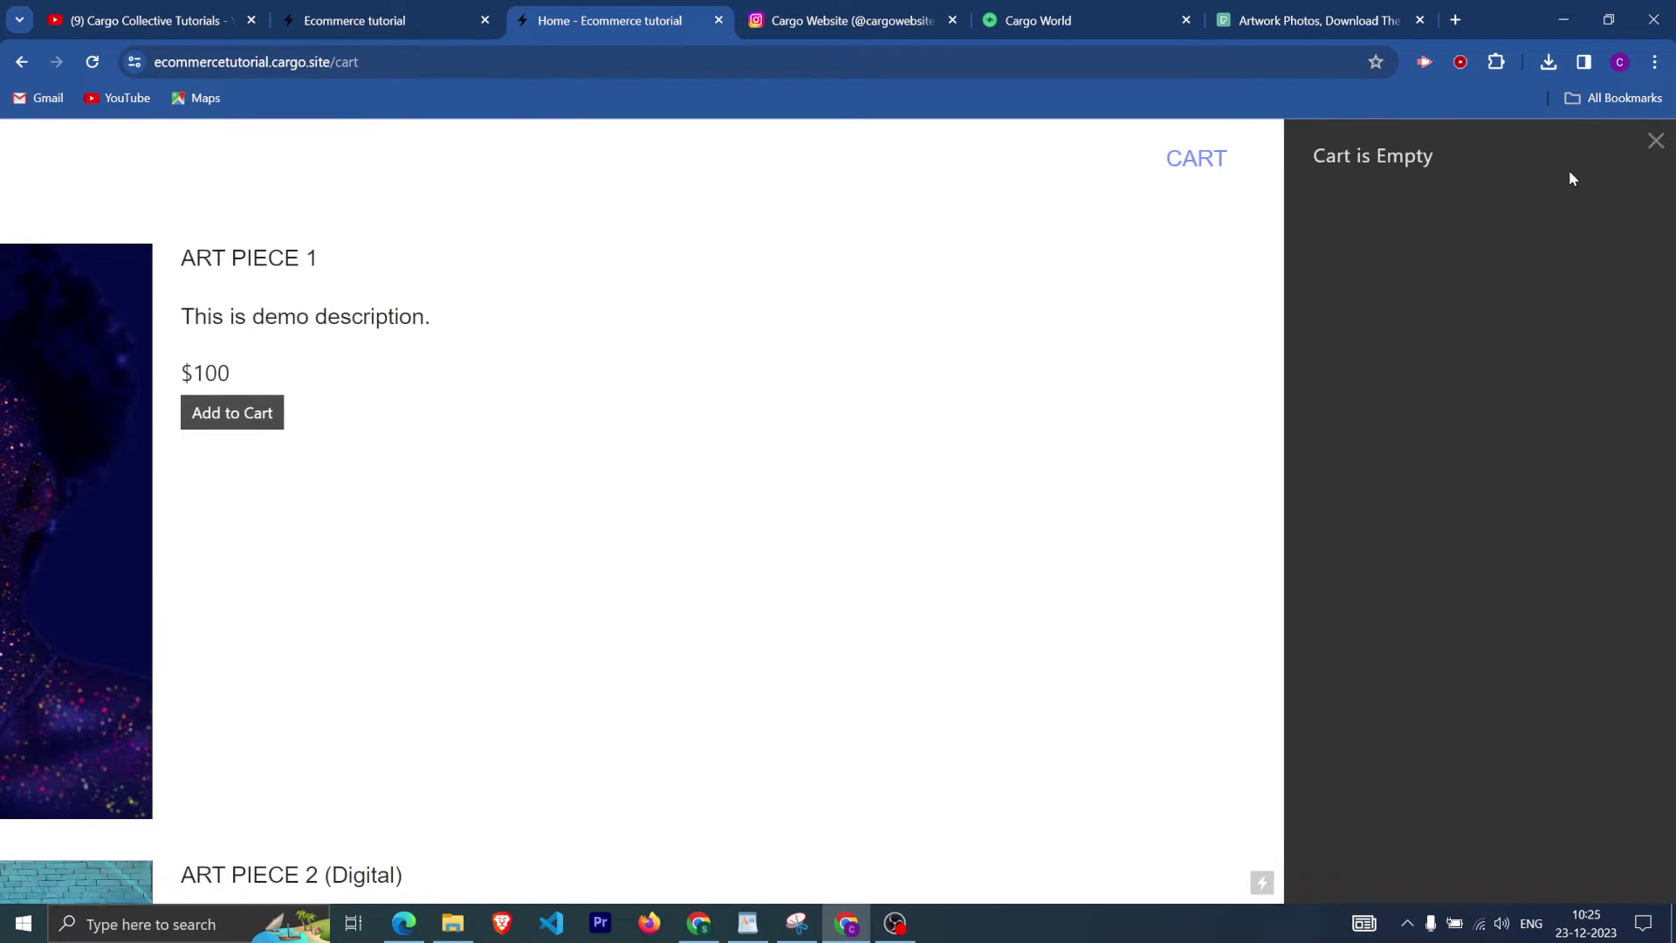
click(1655, 142)
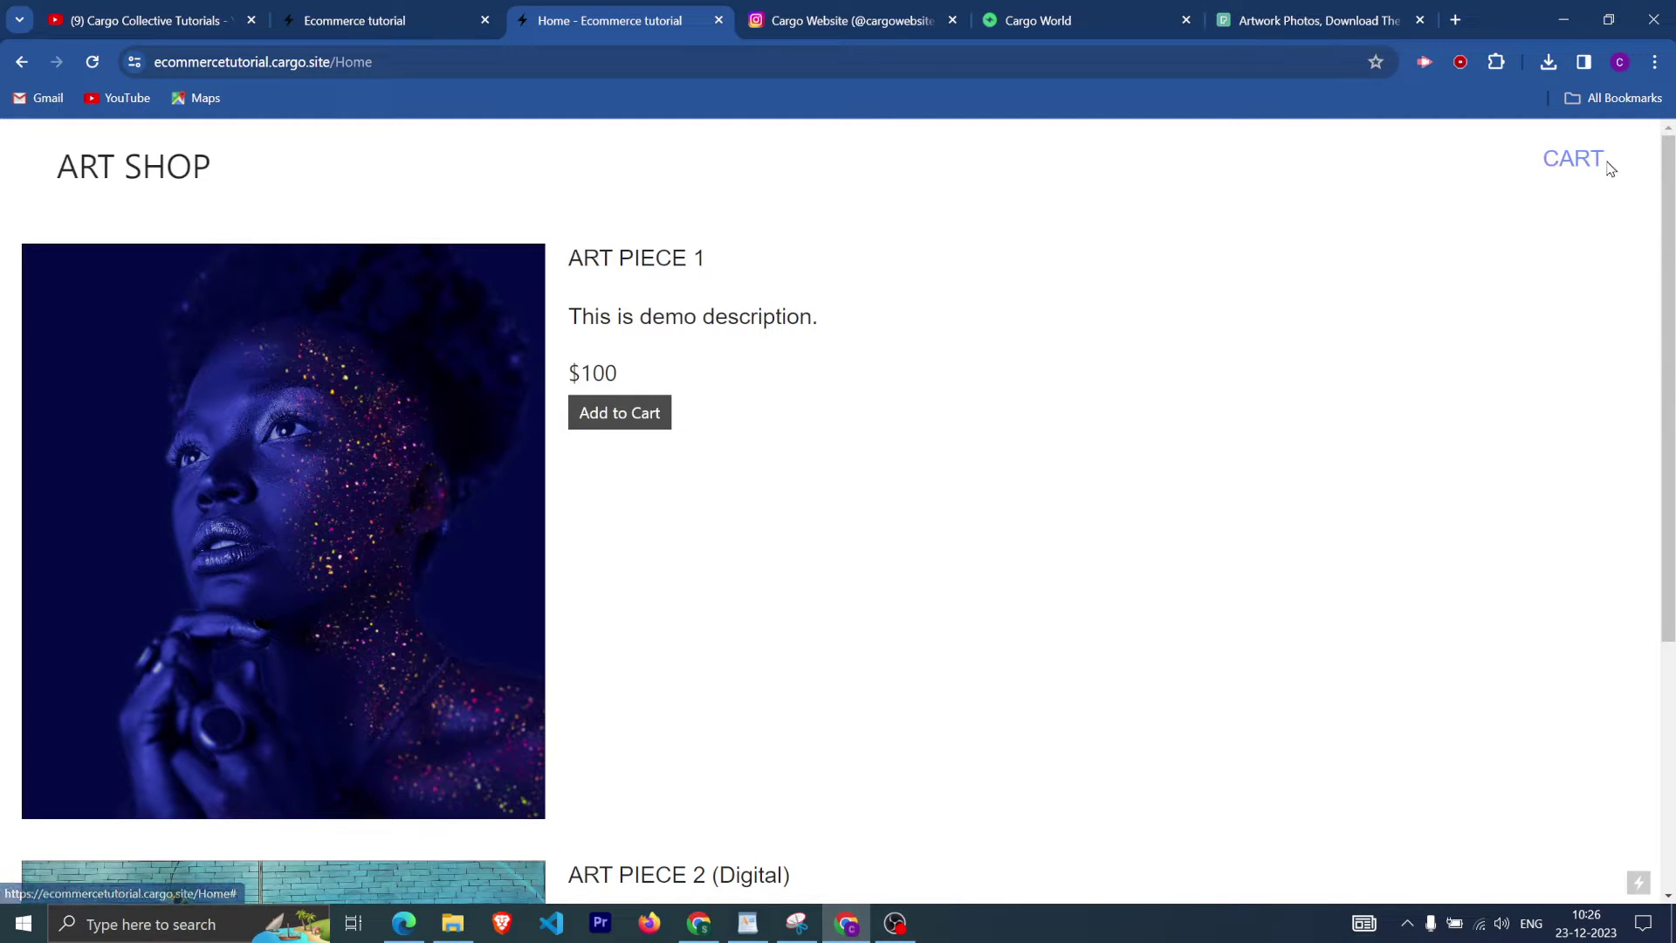
Return to the site editor, create a new physical product in Commerce, and name it "SHIRT".
click(401, 22)
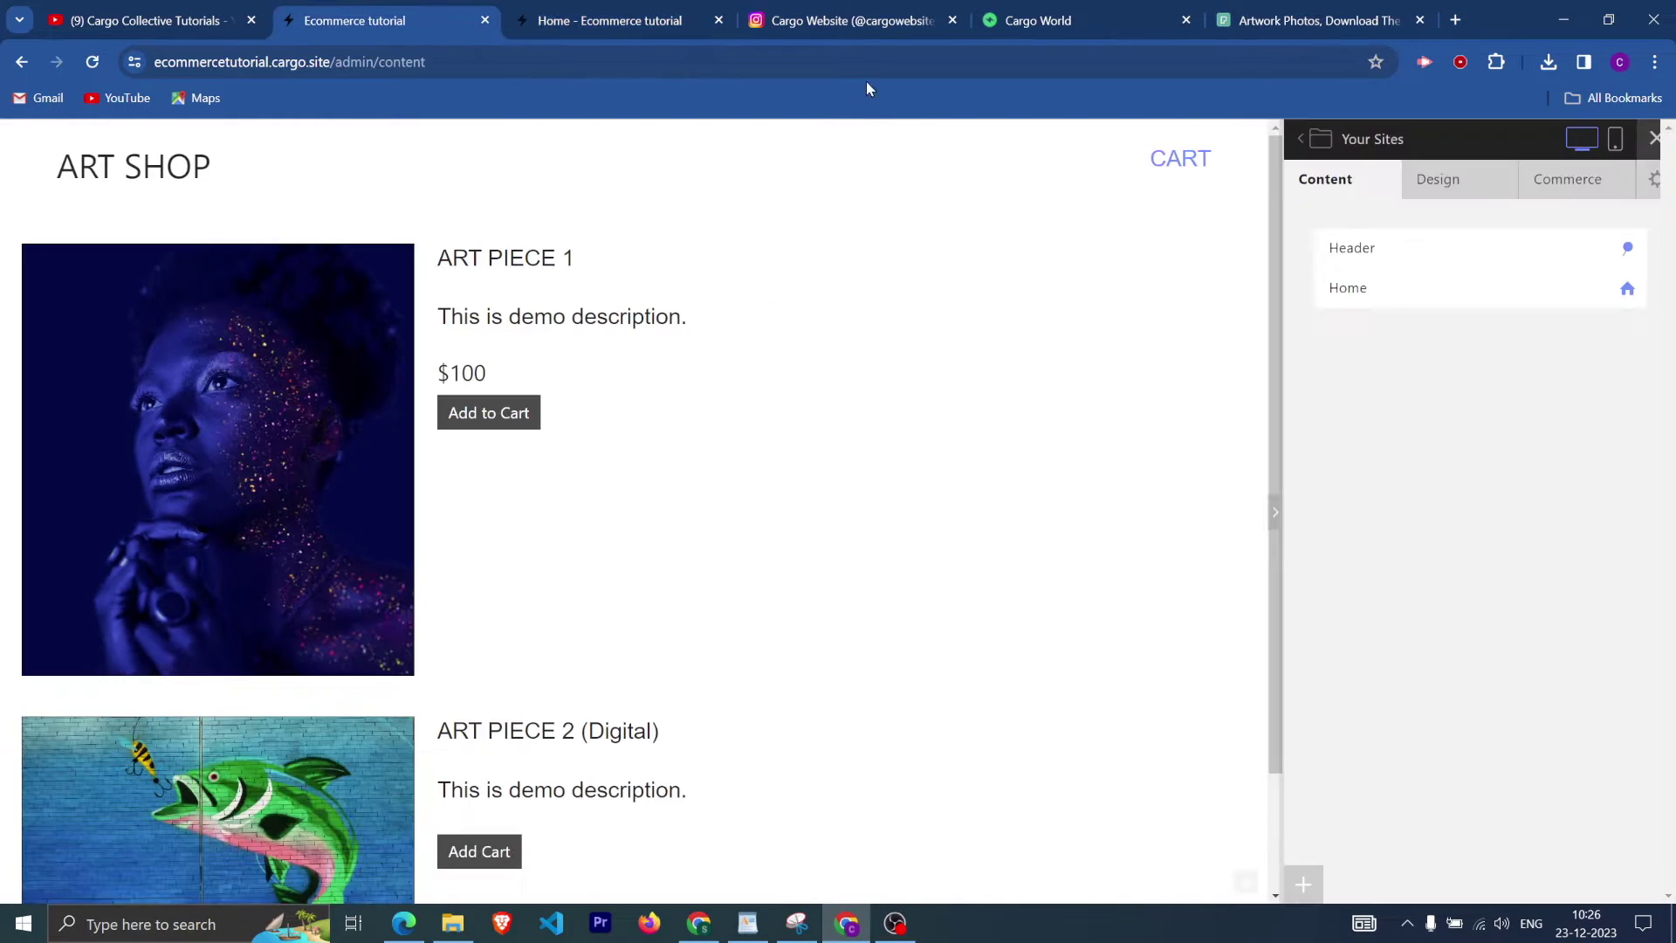
click(1469, 190)
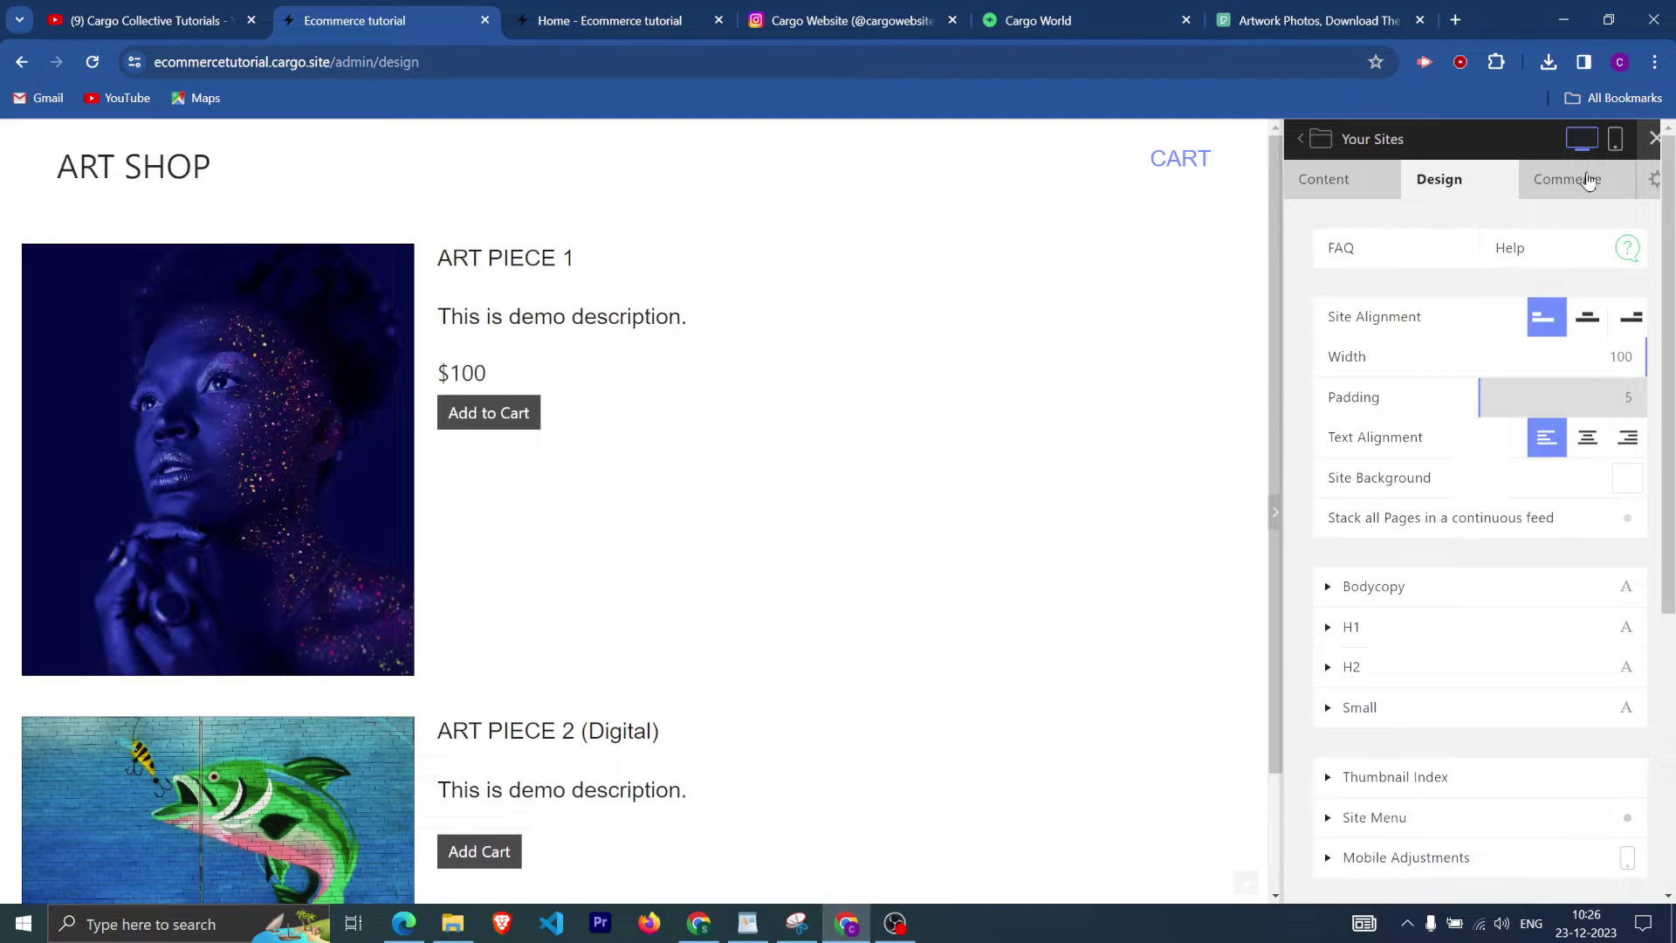
click(1583, 178)
click(1628, 288)
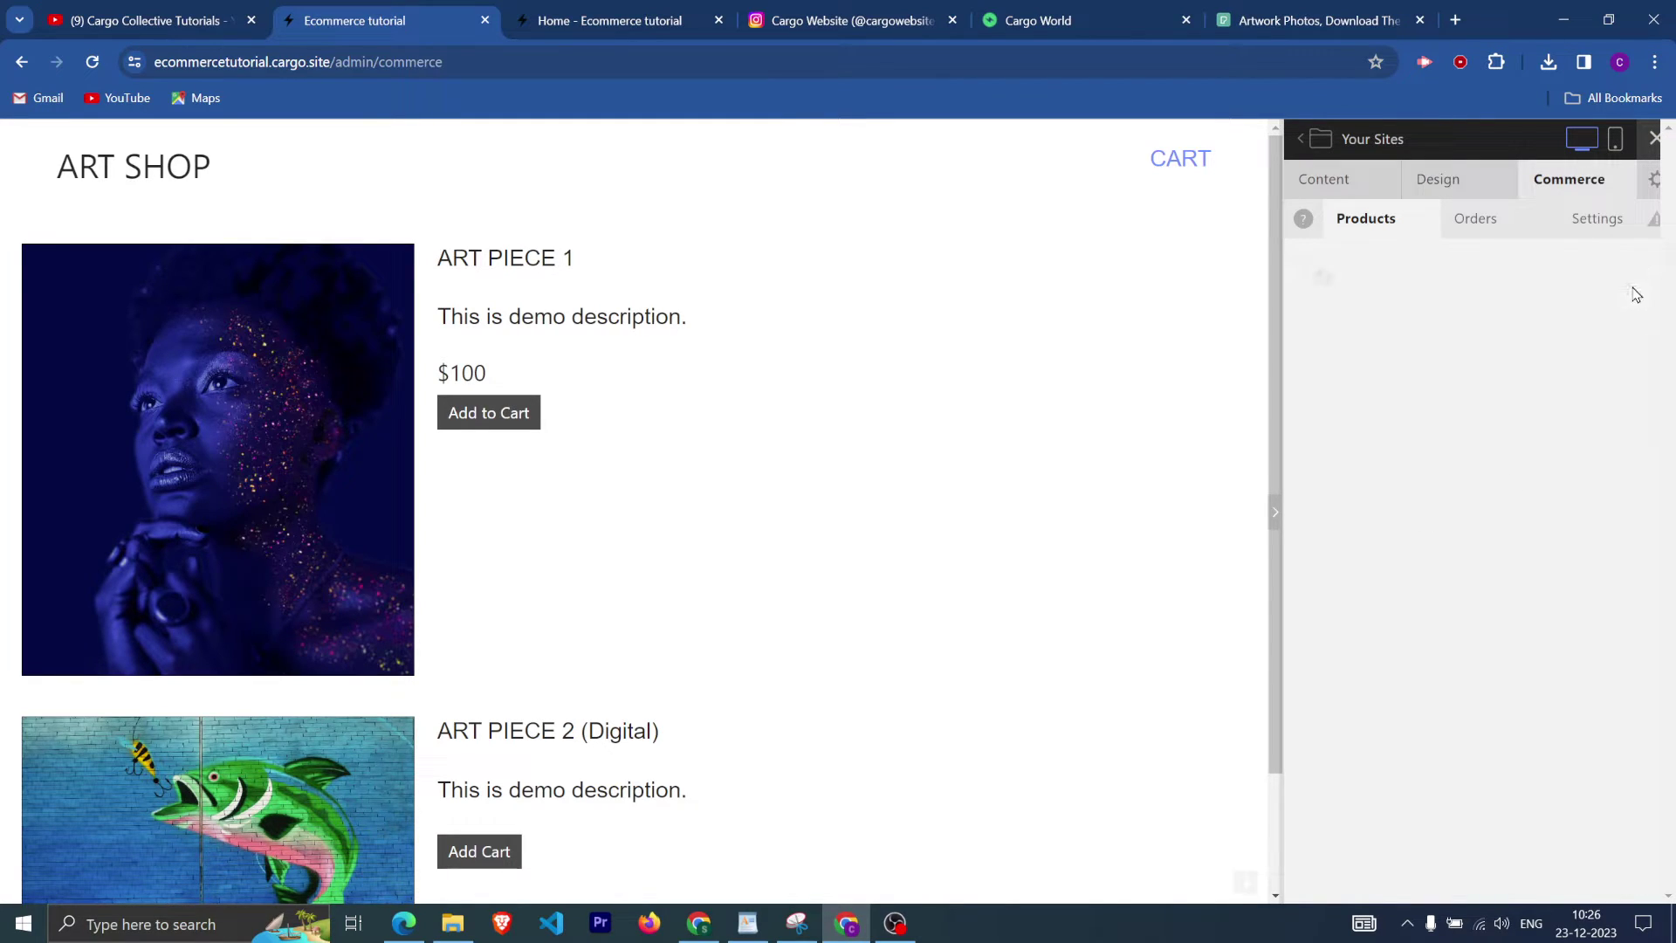
drag(1479, 290, 1314, 300)
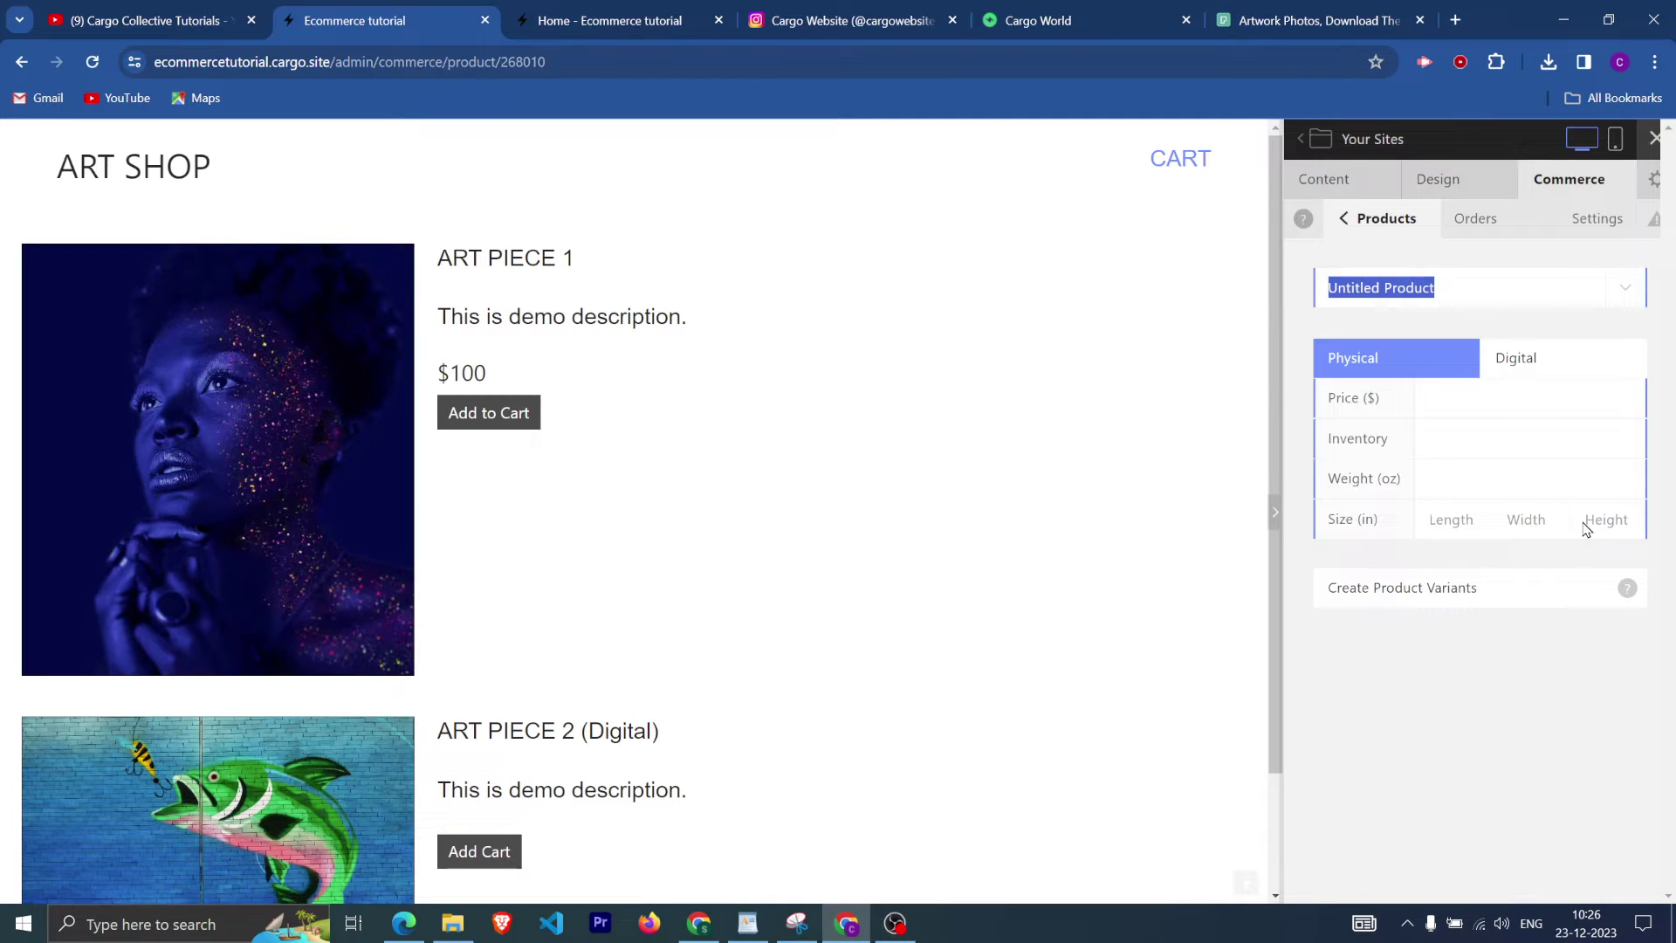
key(BackSpace)
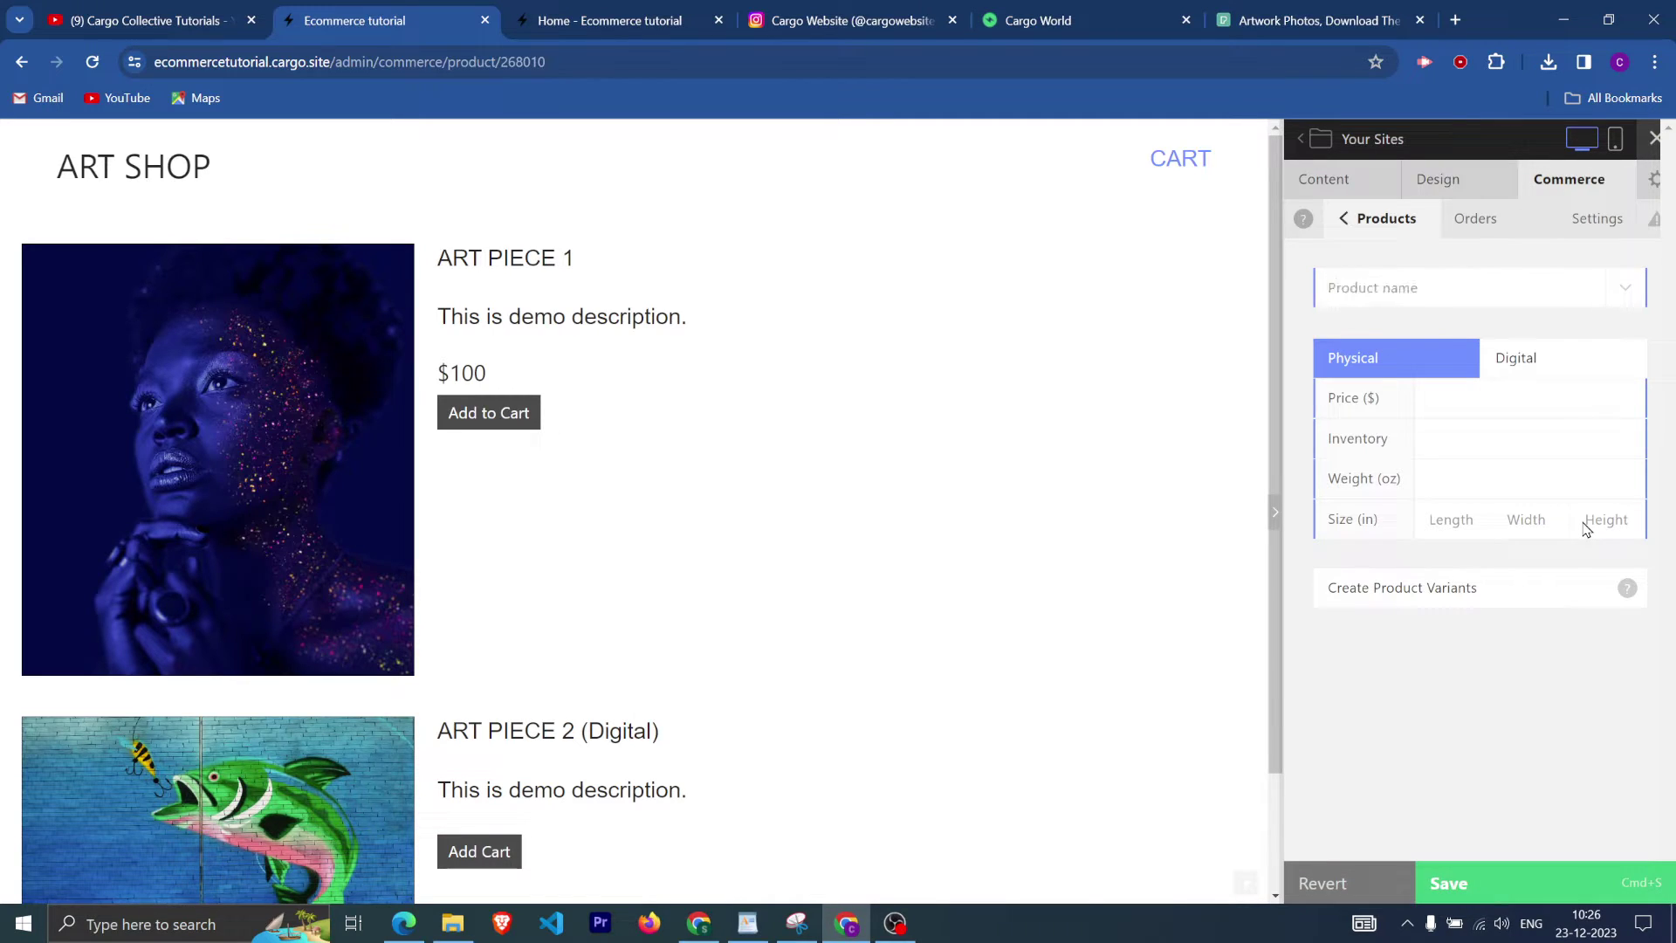
text(SHIRT)
click(1484, 403)
Add the variant attributes Color (Black, White, Blue) and Size (Small, Medium) to the SHIRT product, and save.
click(1503, 589)
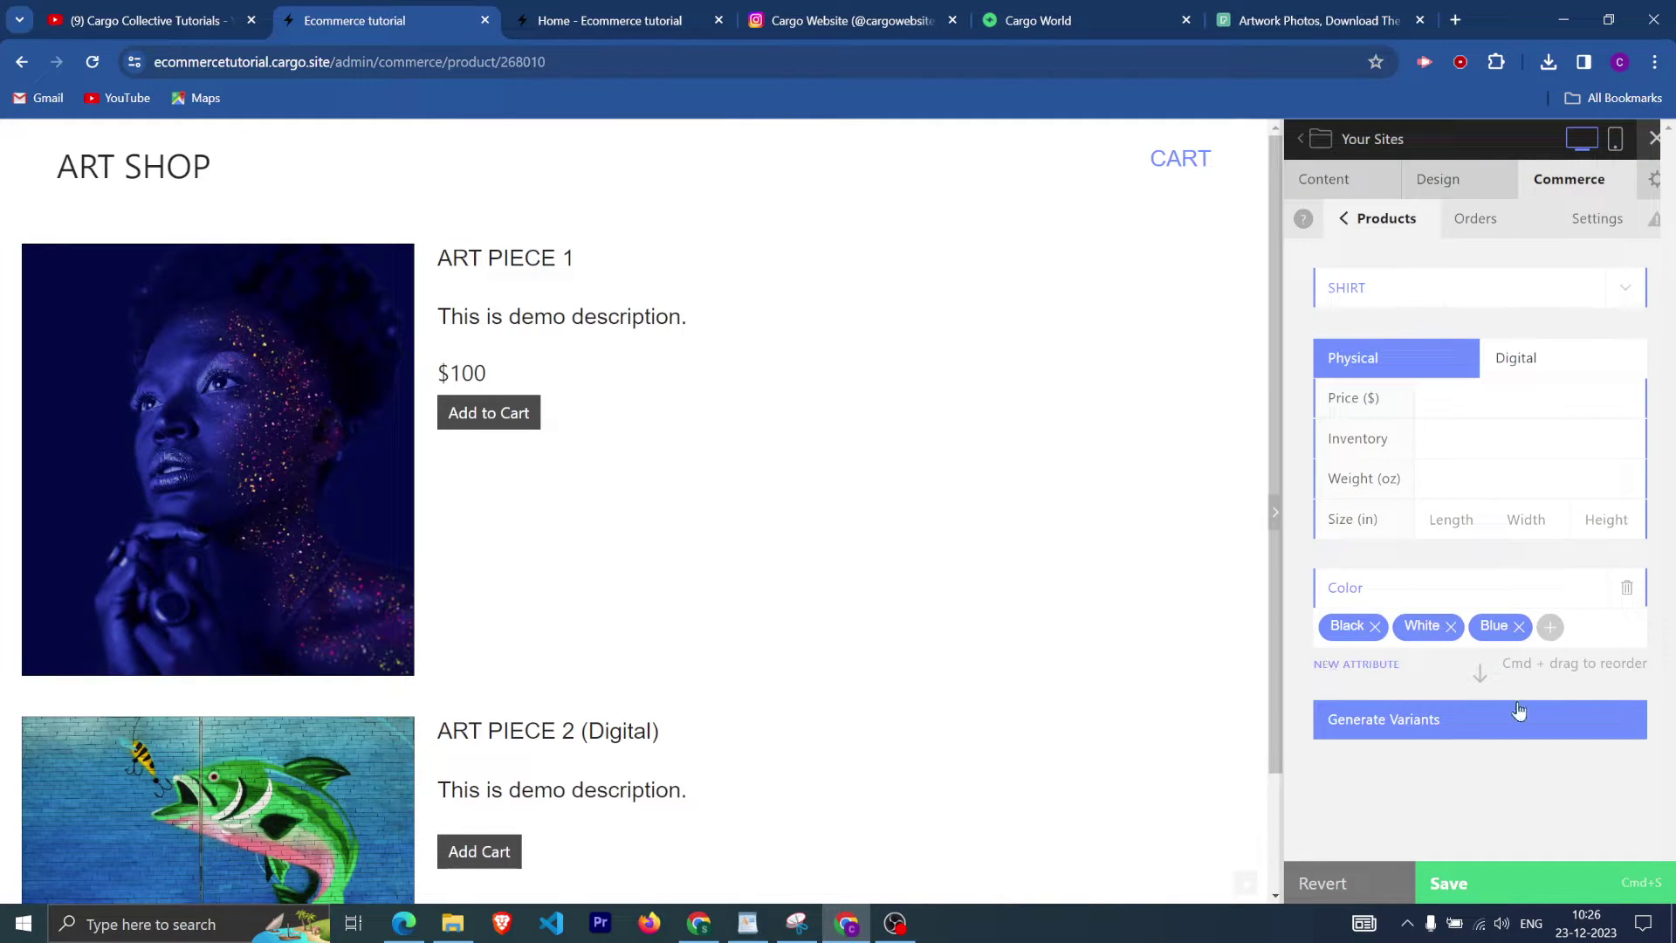
click(1381, 665)
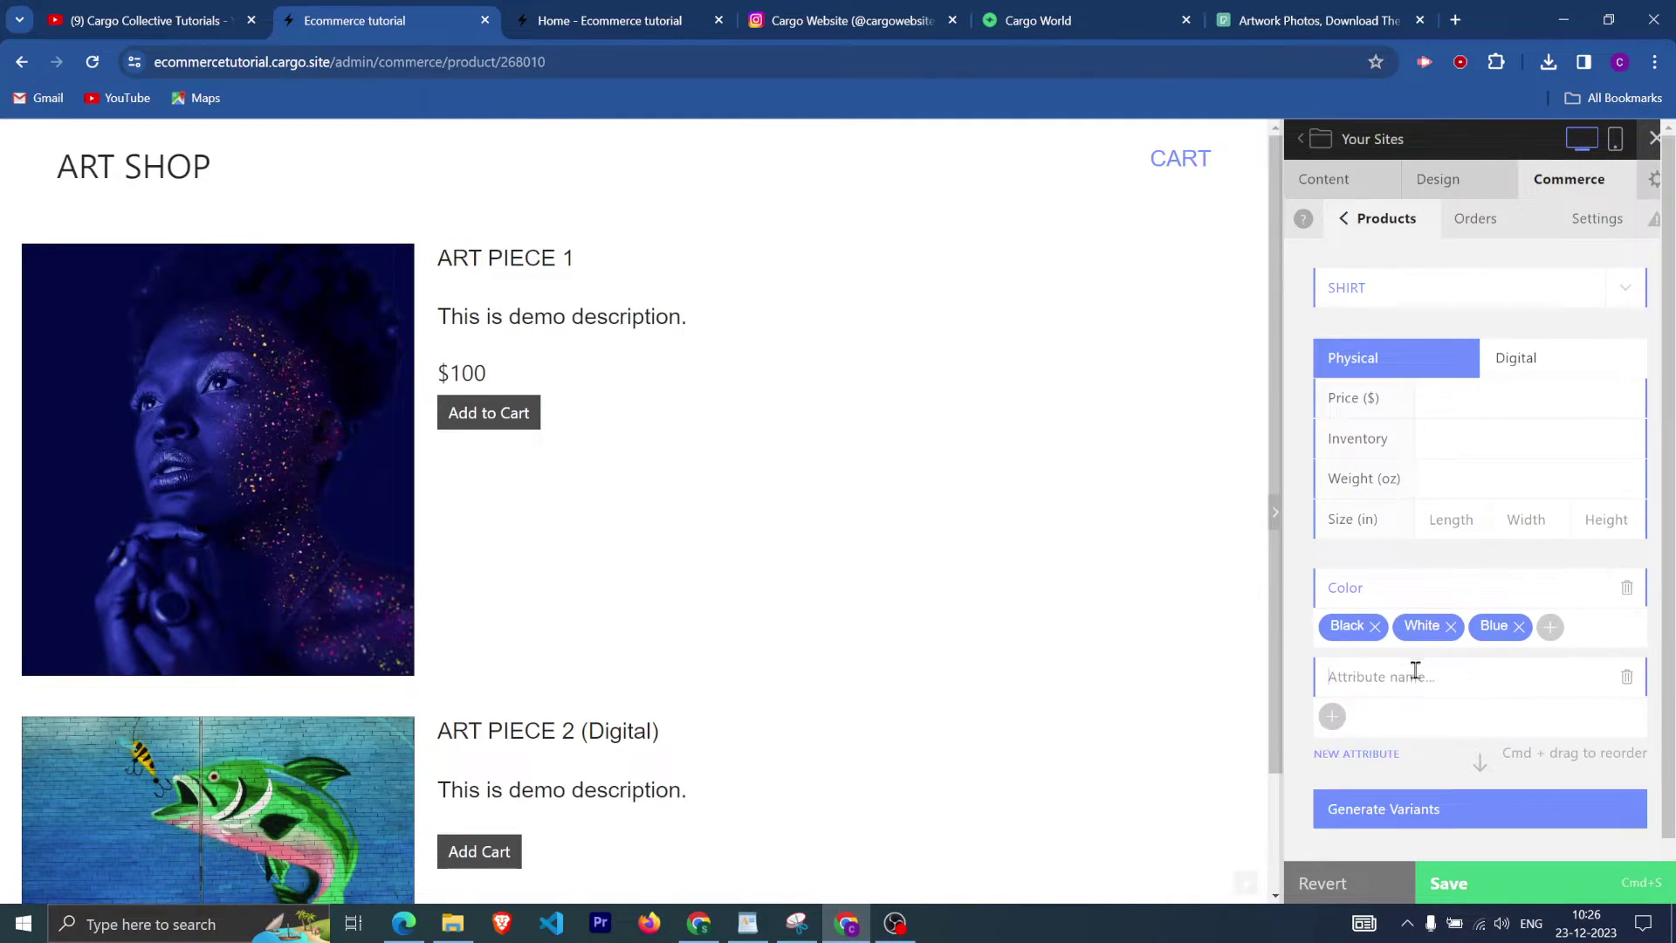
text(Size)
click(1331, 716)
text(Sam)
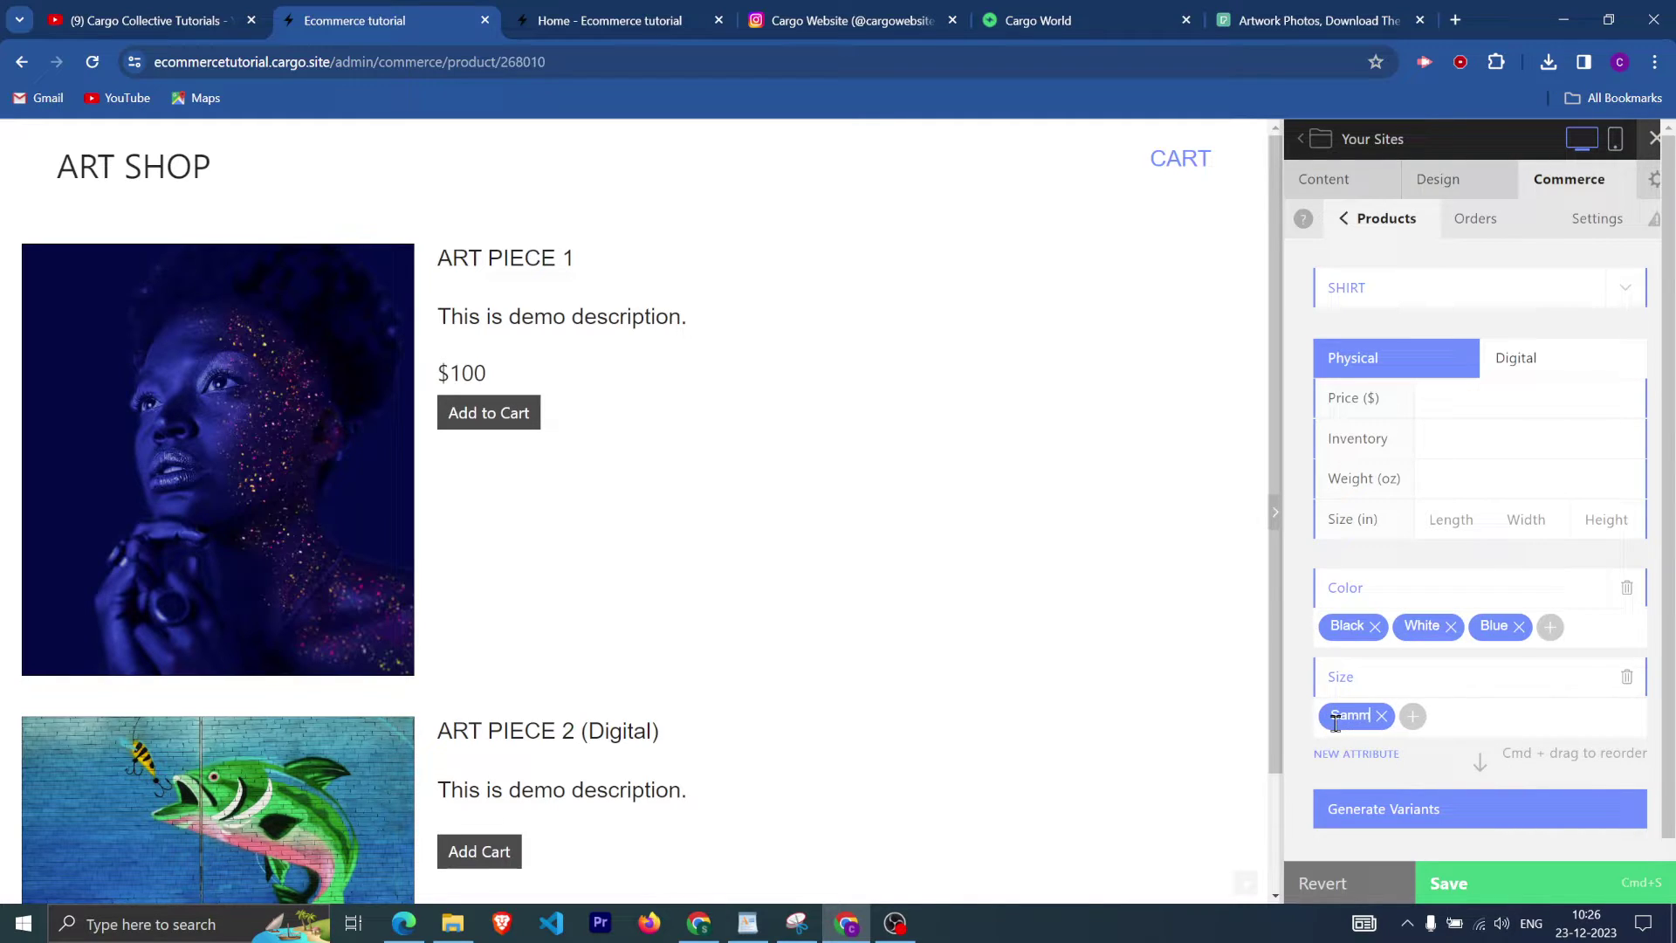
key(BackSpace)
key(BackSpace)
text(mall)
click(1407, 716)
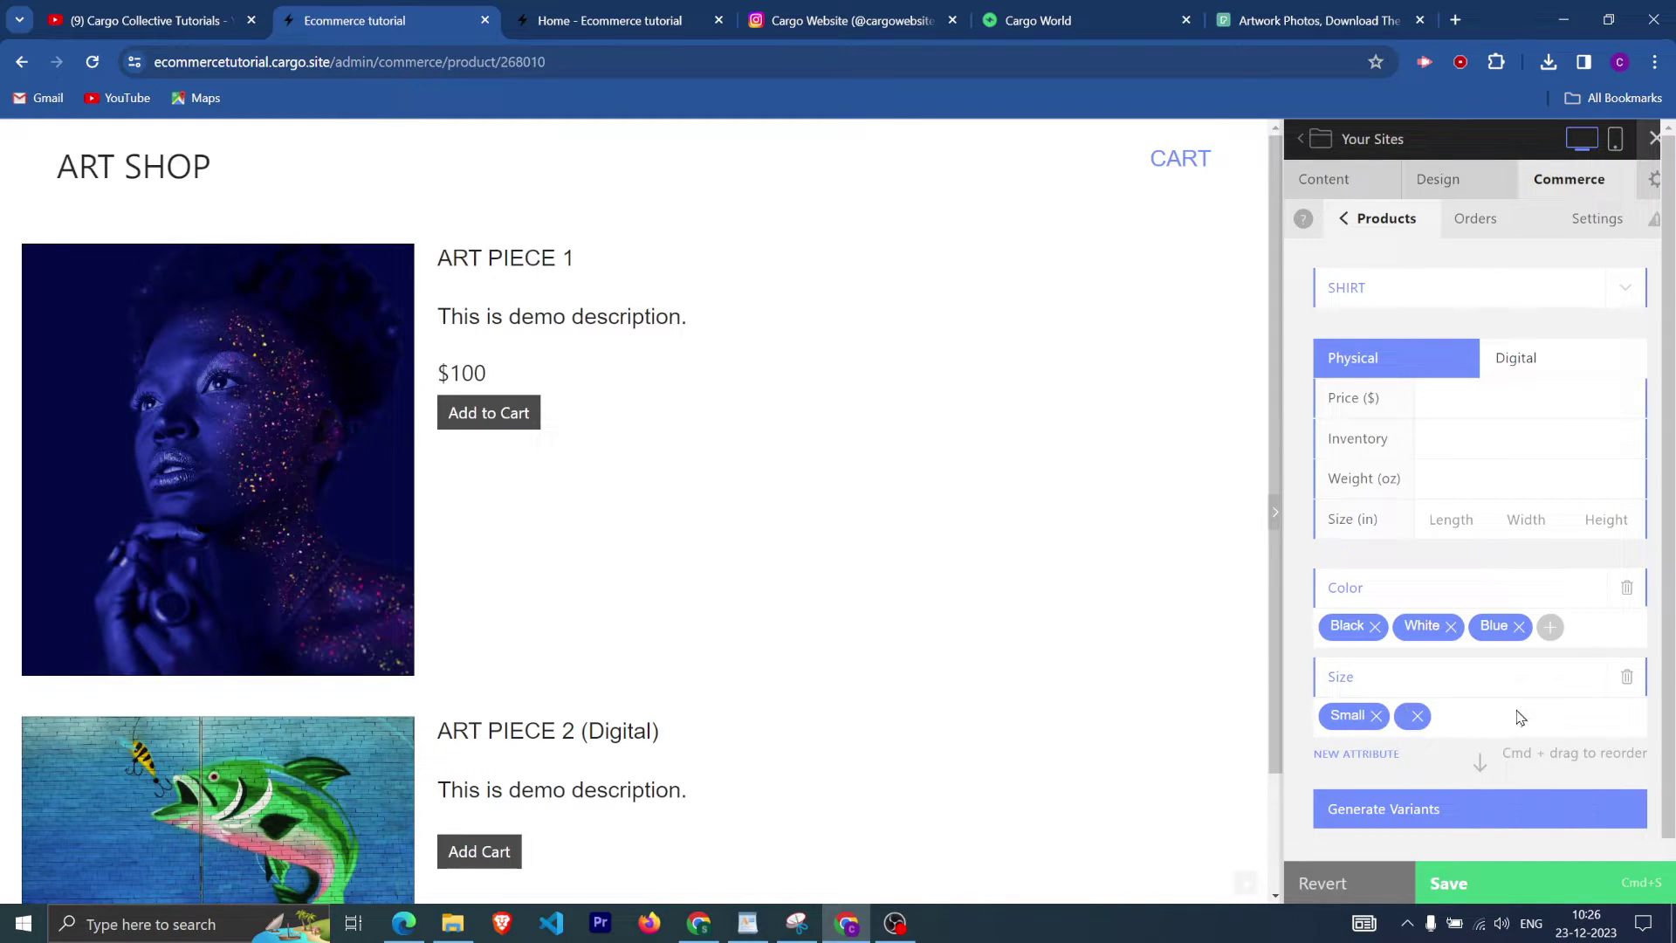
text(Medium)
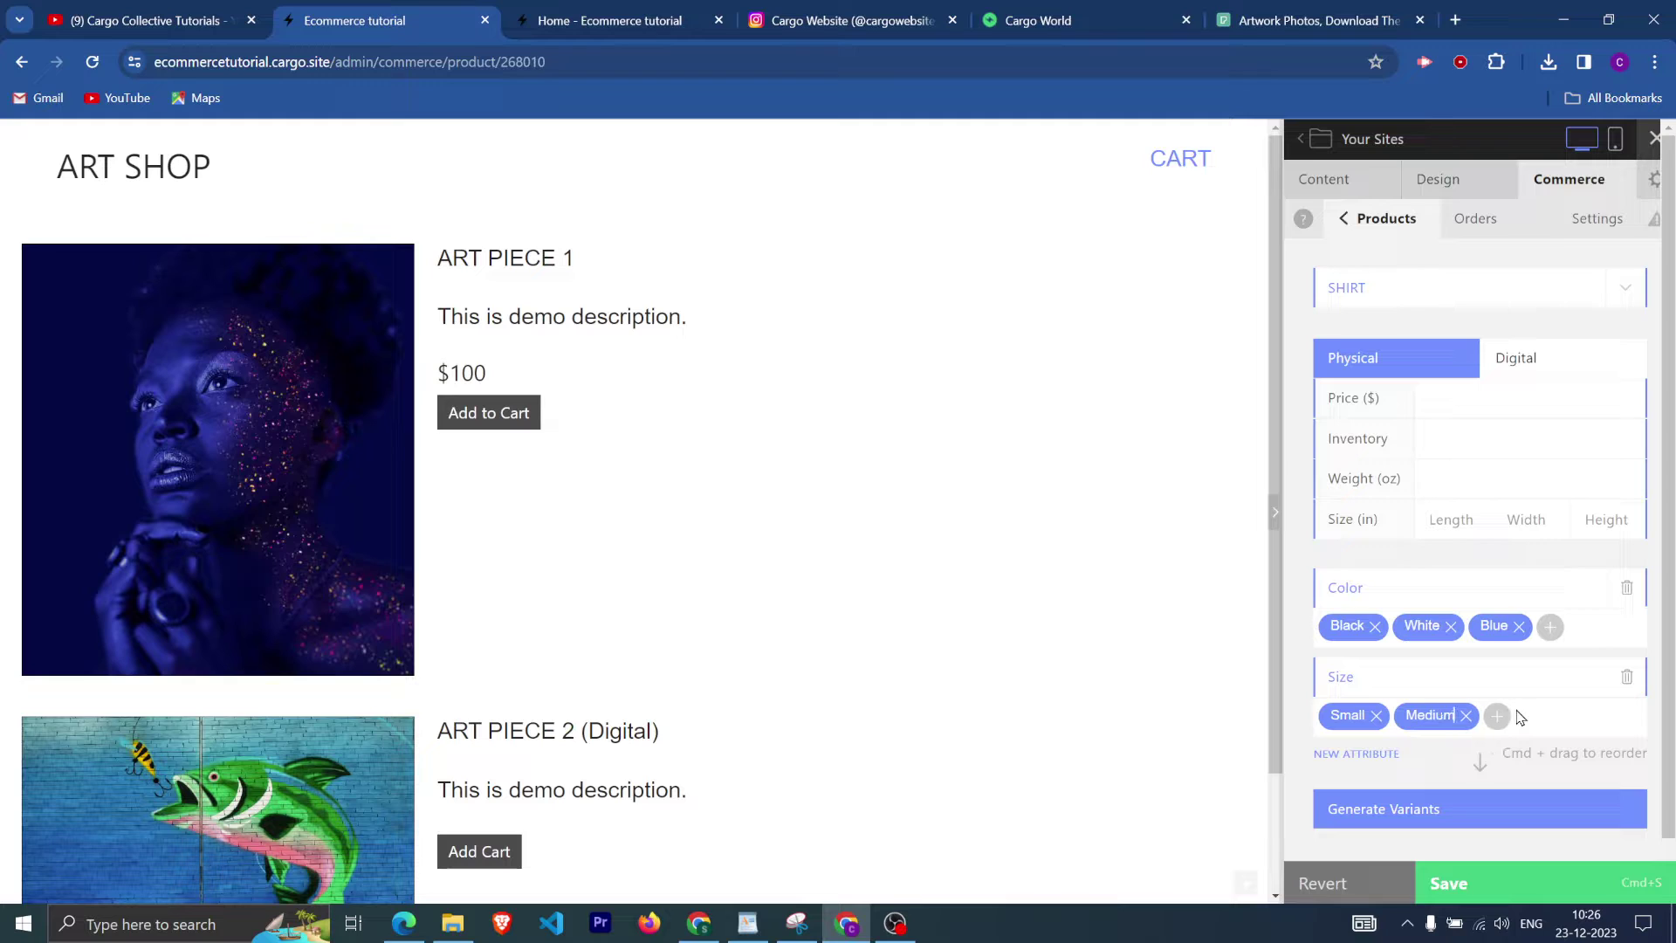
click(1488, 883)
click(1398, 591)
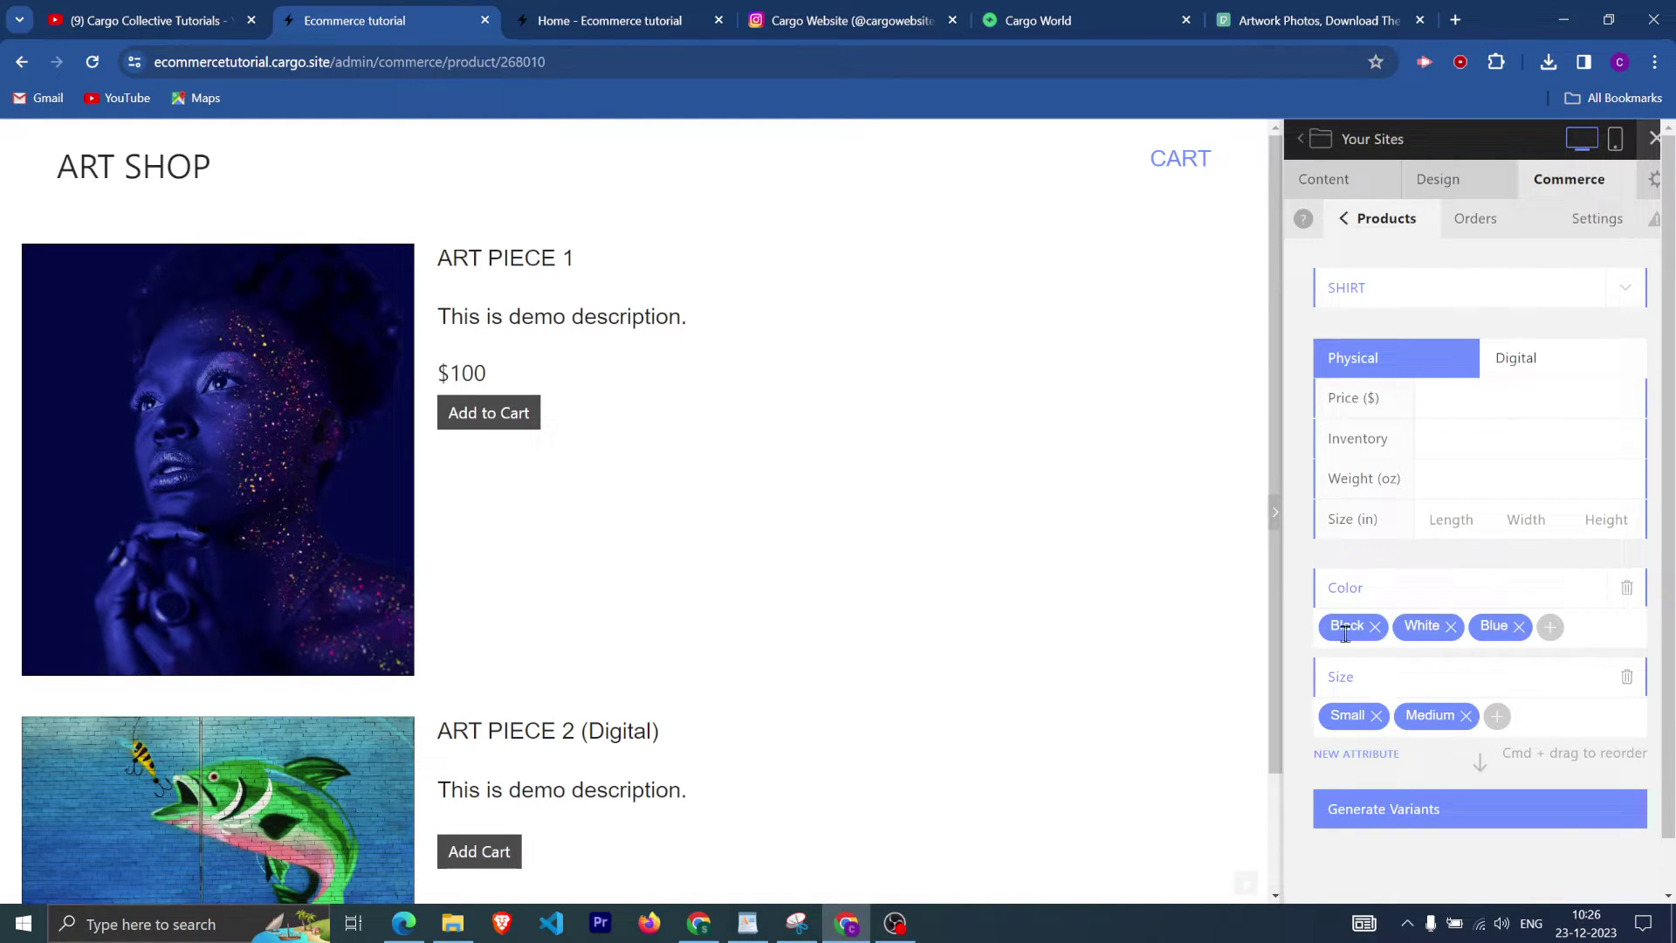
Set up the SHIRT product's variants with only the Color attribute (Black, White, Blue) and generate them.
scroll(1362, 689, down, 1)
click(1438, 770)
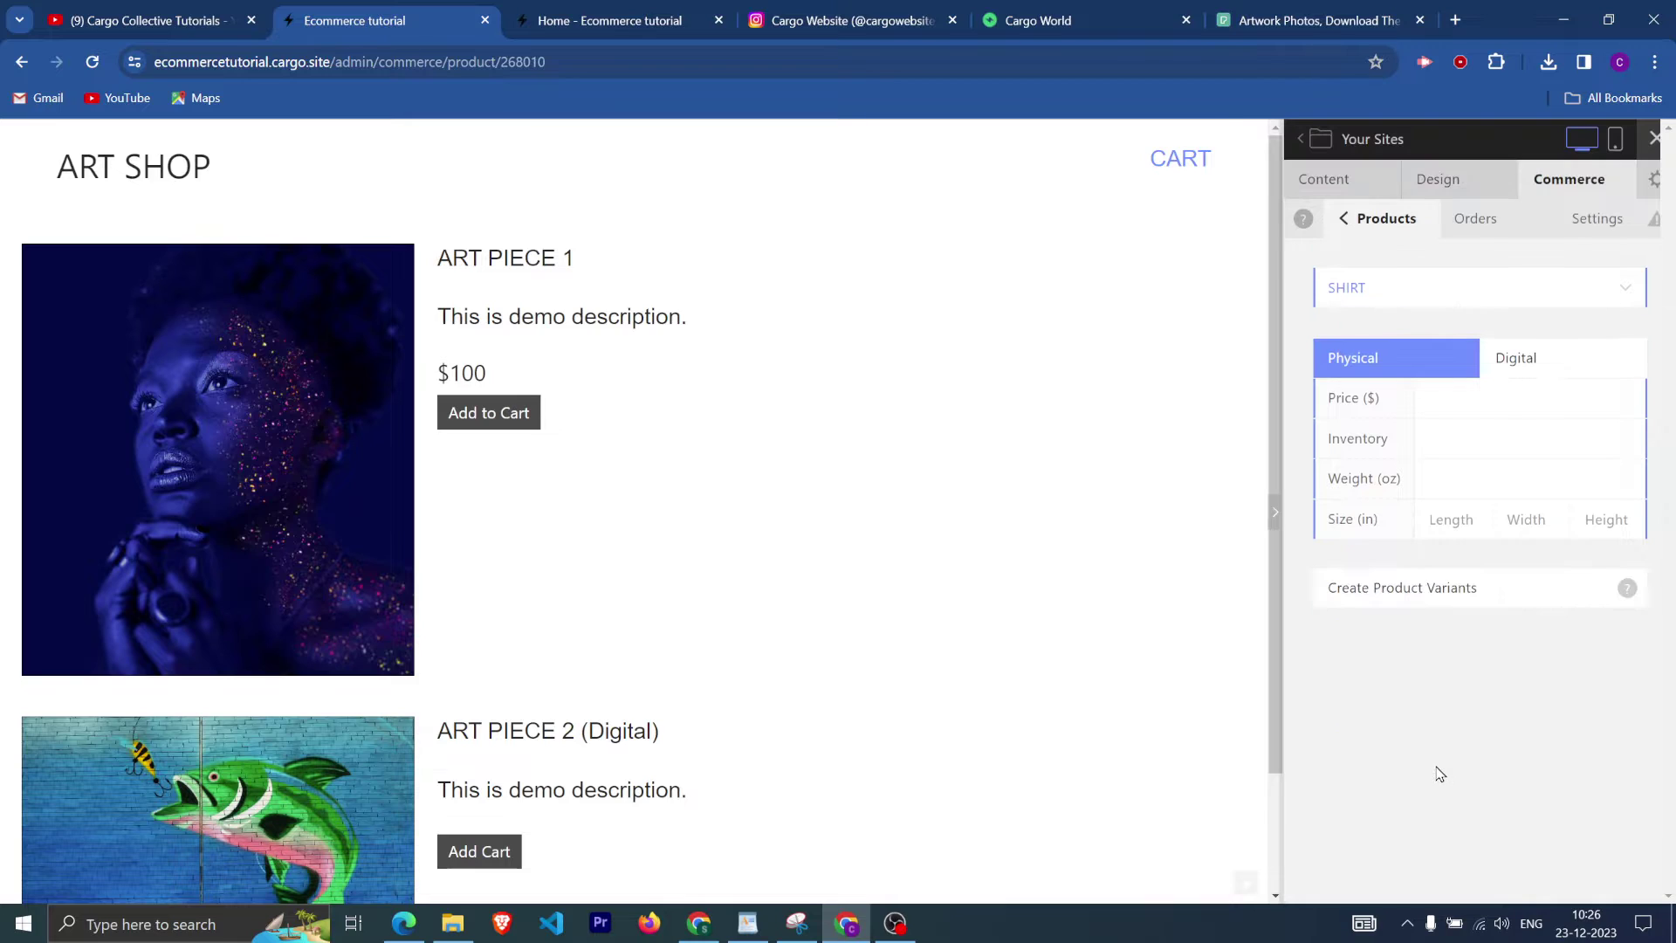
click(1425, 594)
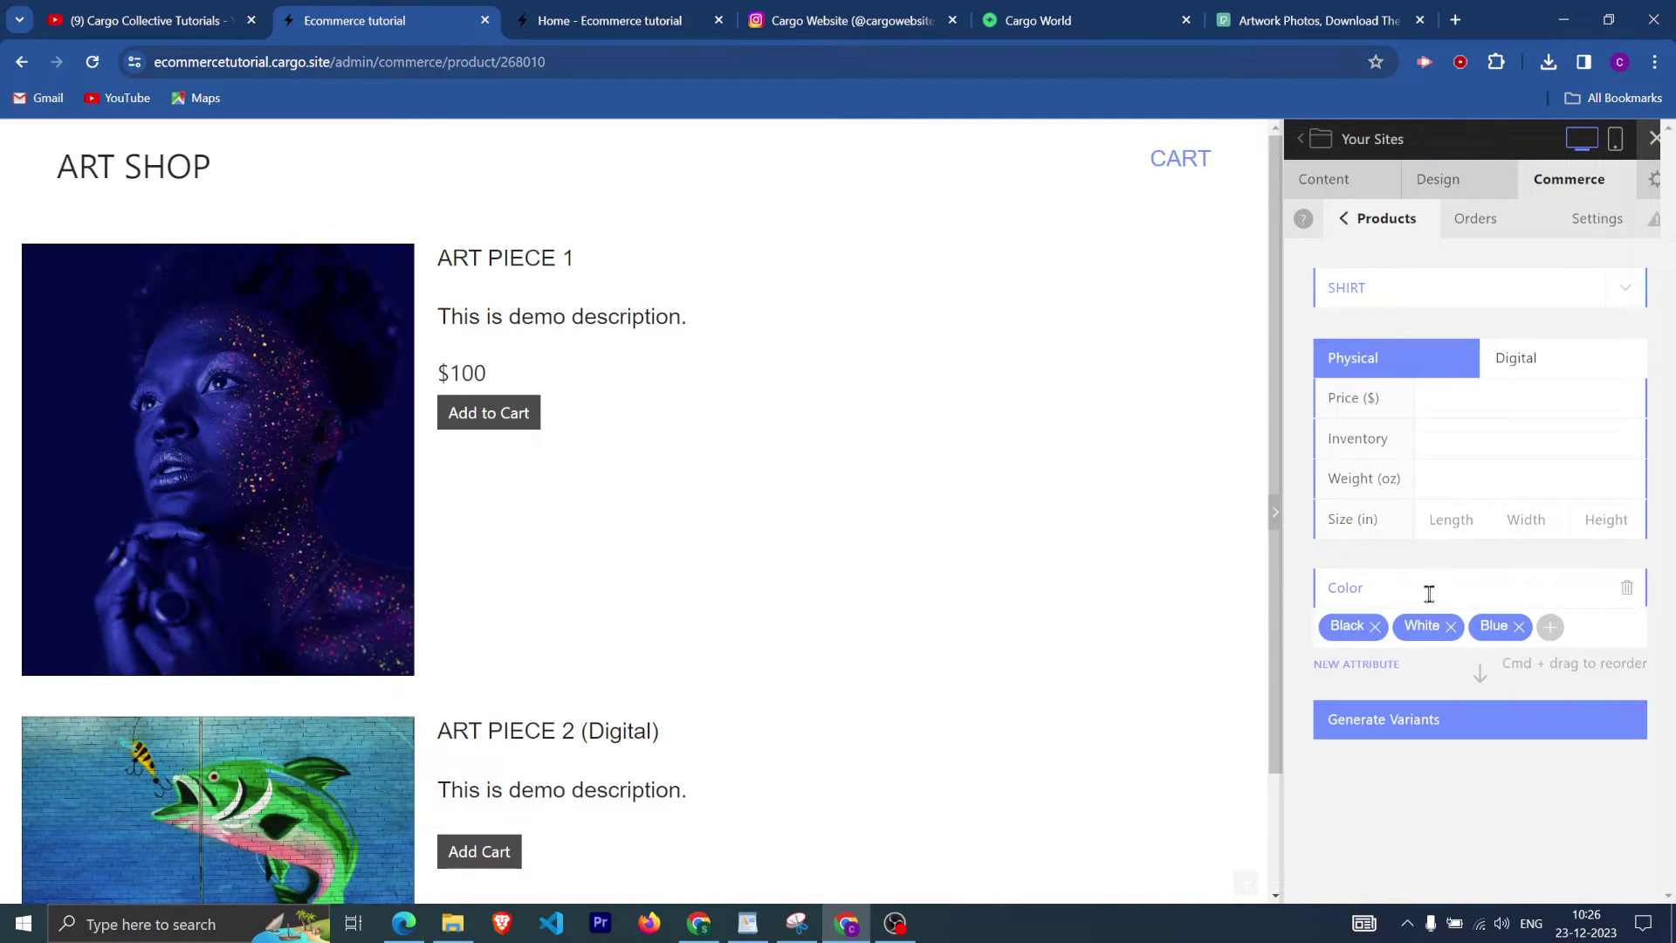
click(1400, 723)
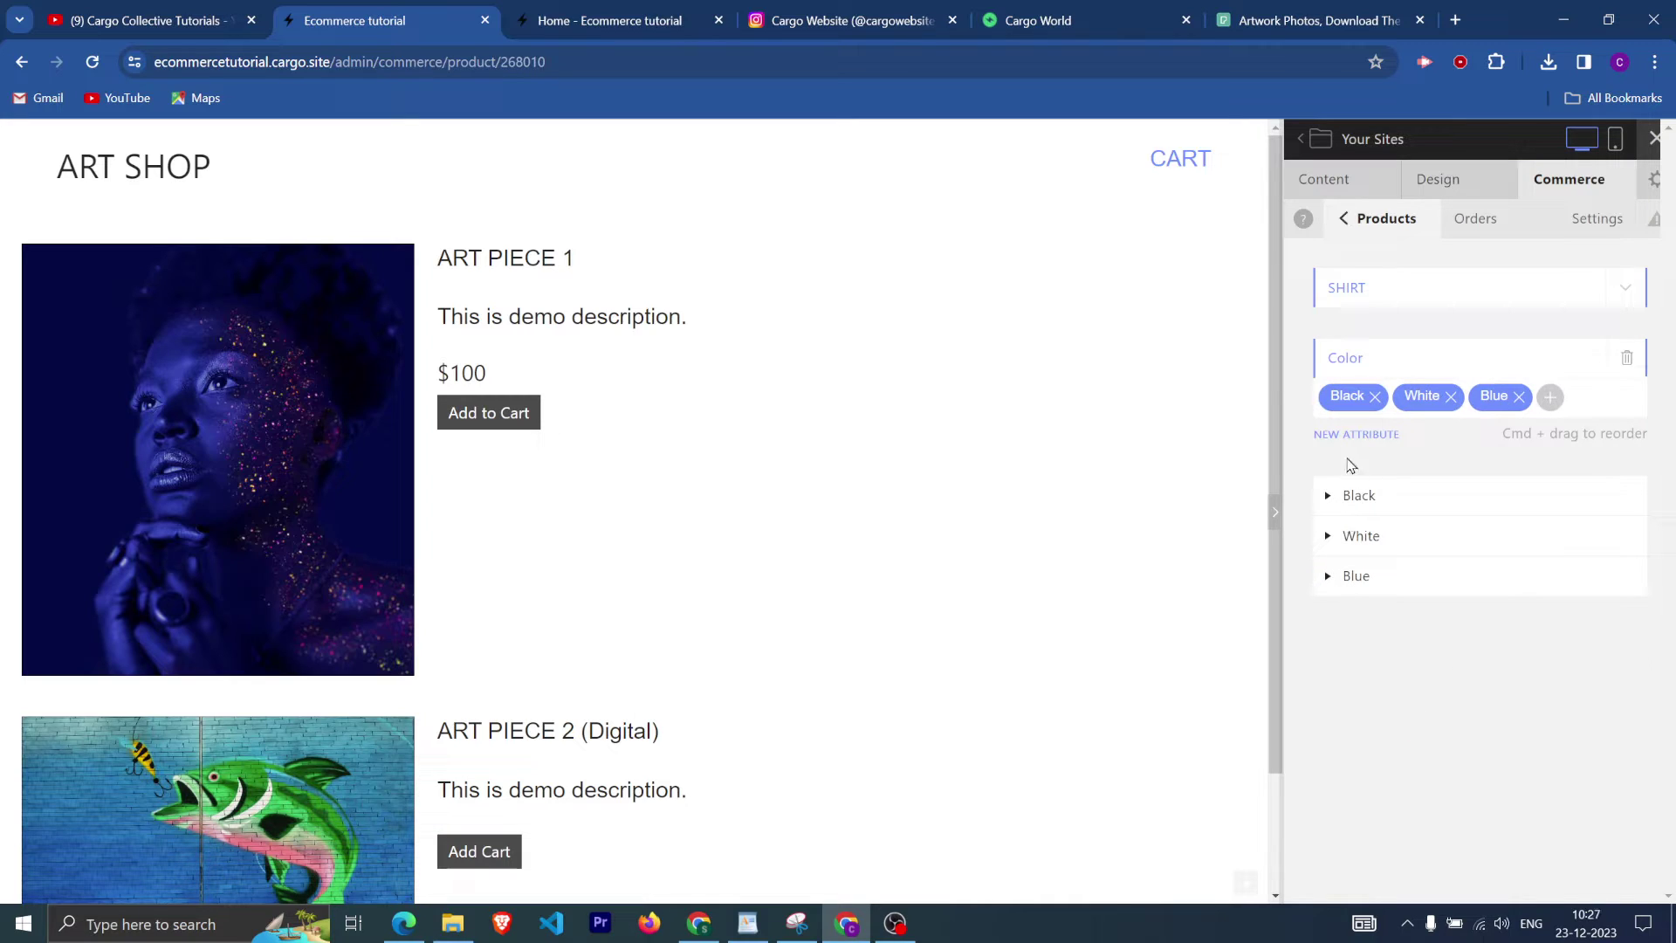
Set the Black variant's price to $100 and its inventory to 2.
click(1328, 508)
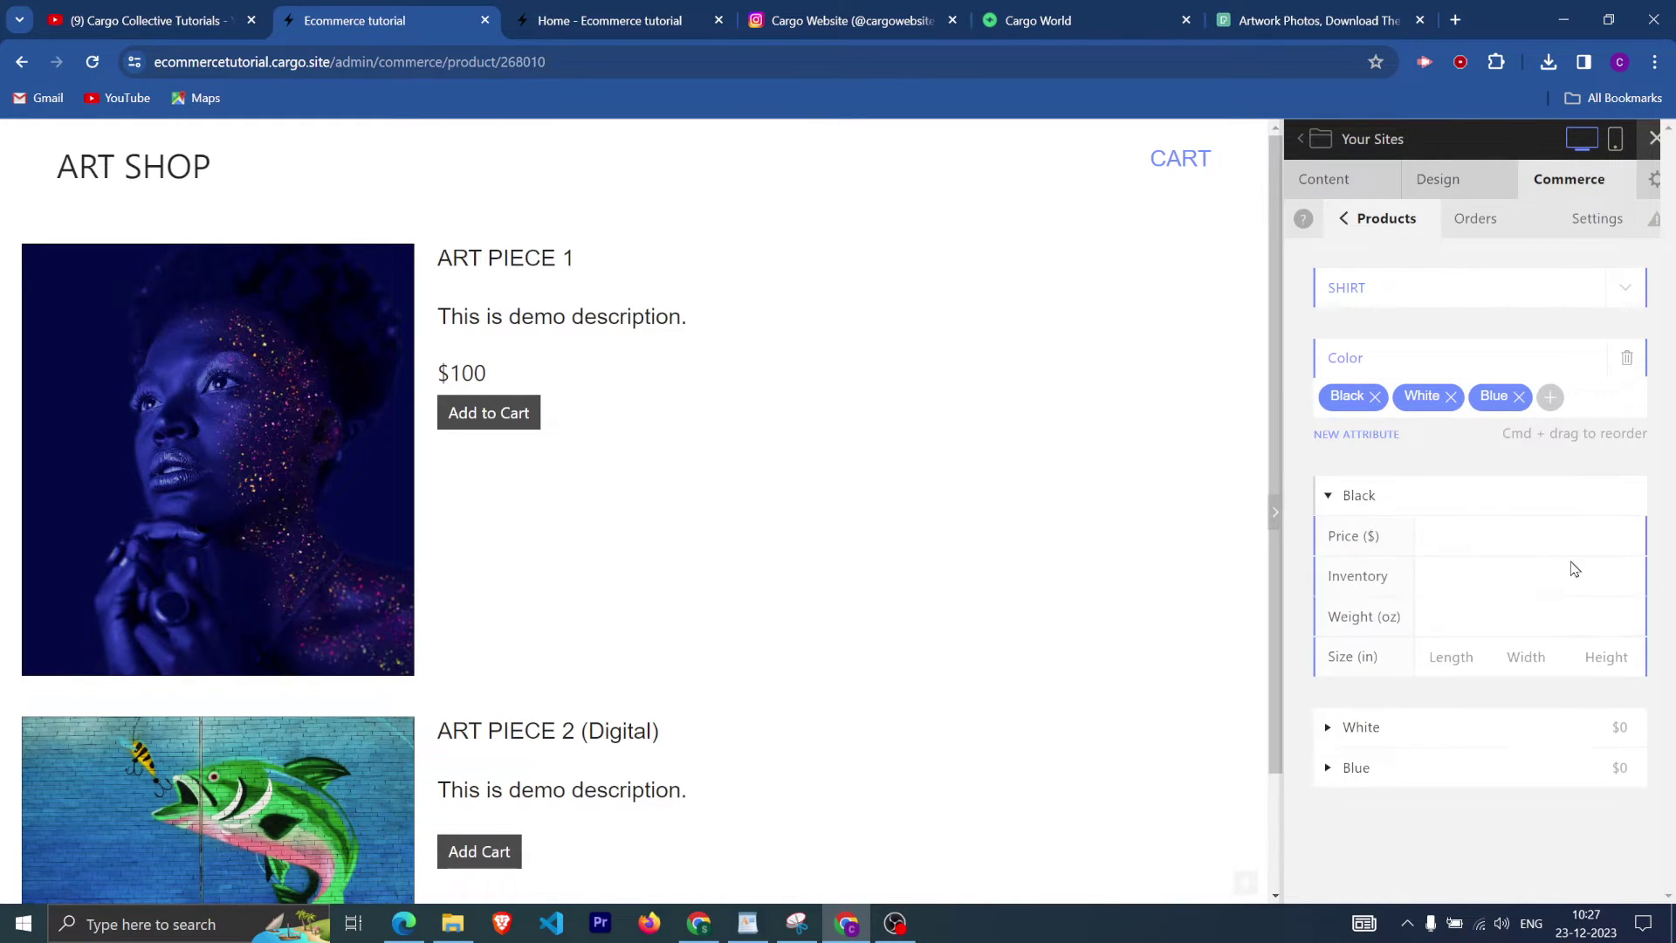
click(1435, 526)
text(100)
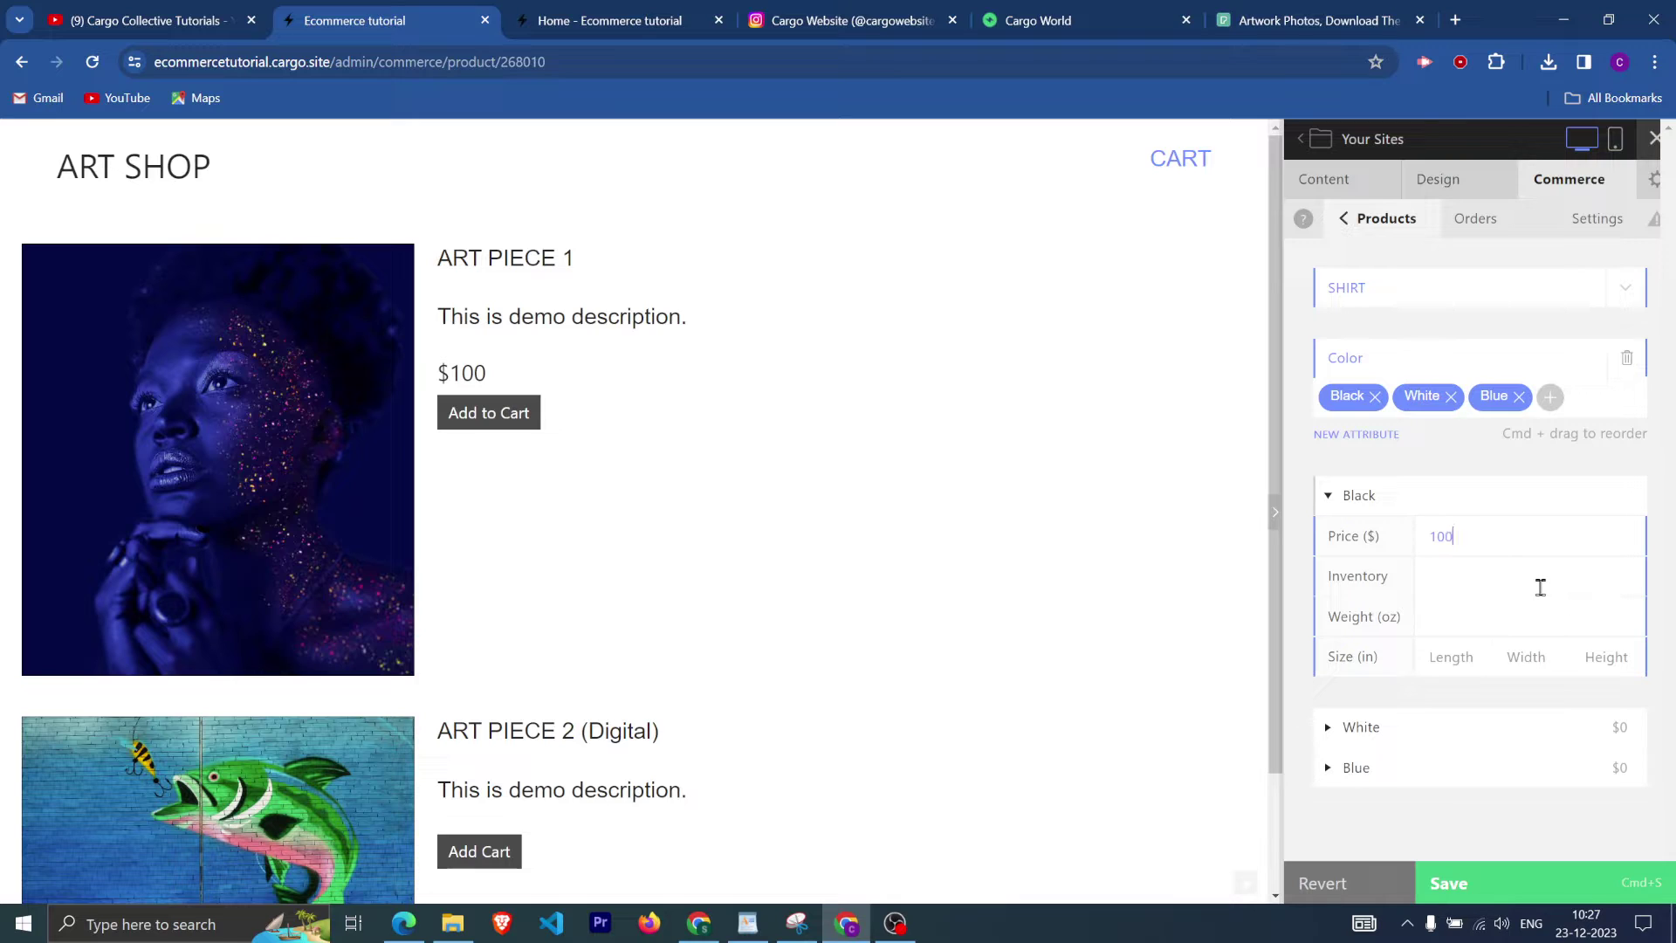
text(2)
Price the White variant at $110 and the Blue variant at $150, give each an inventory of 2, and save.
click(1358, 727)
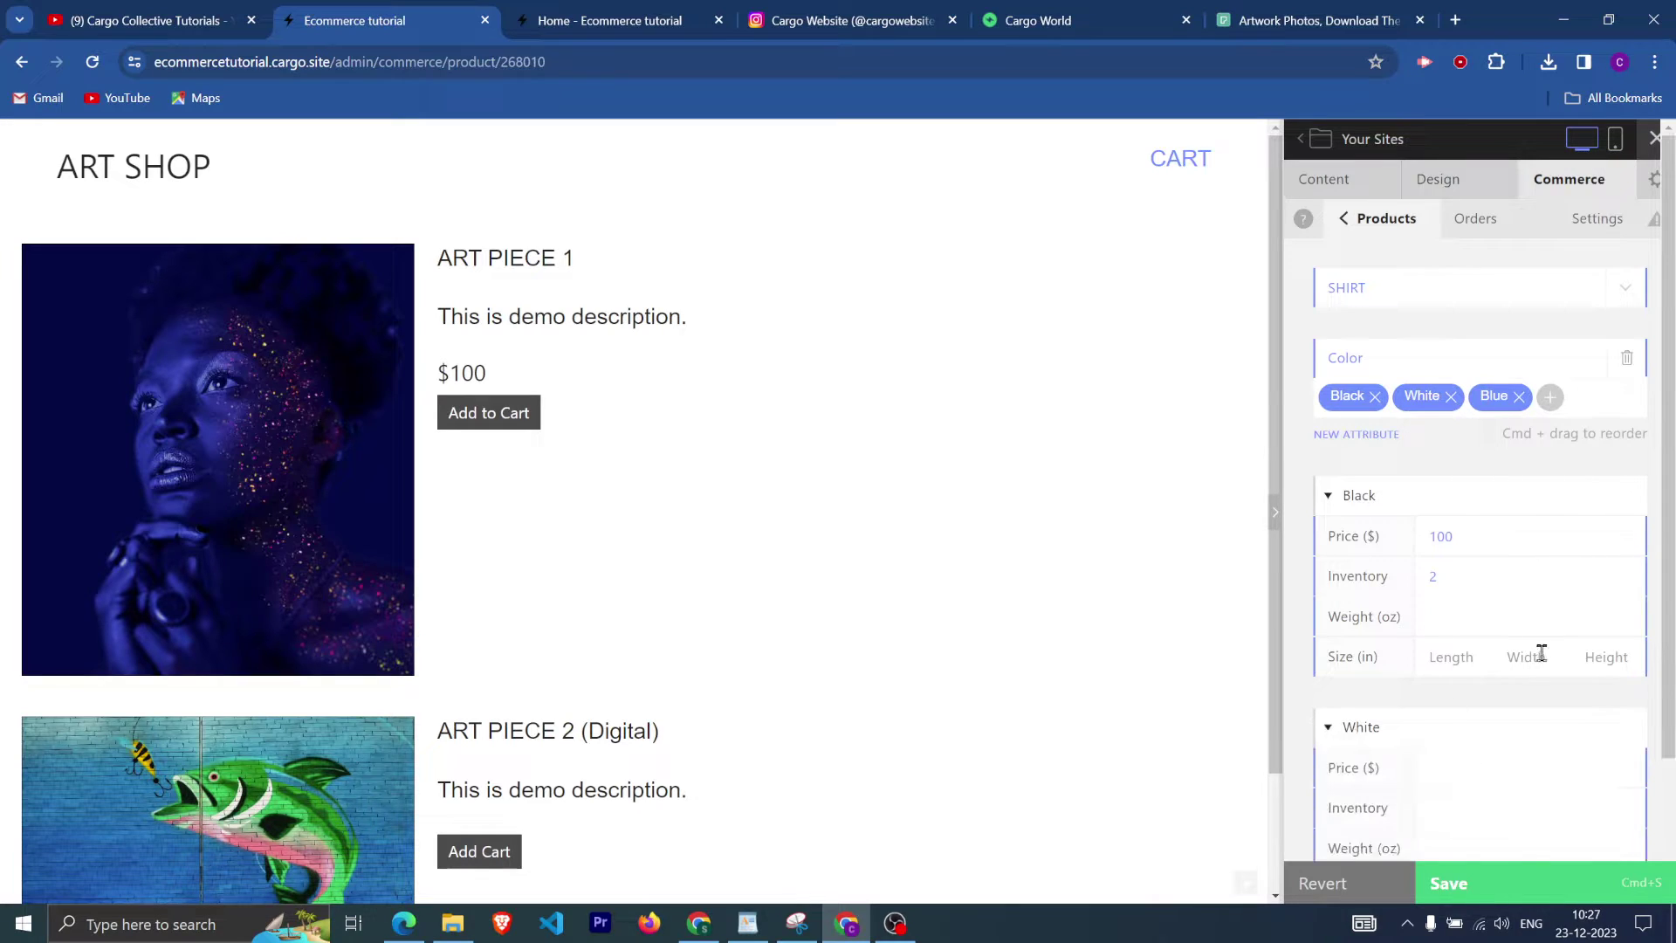
scroll(1462, 604, down, 2)
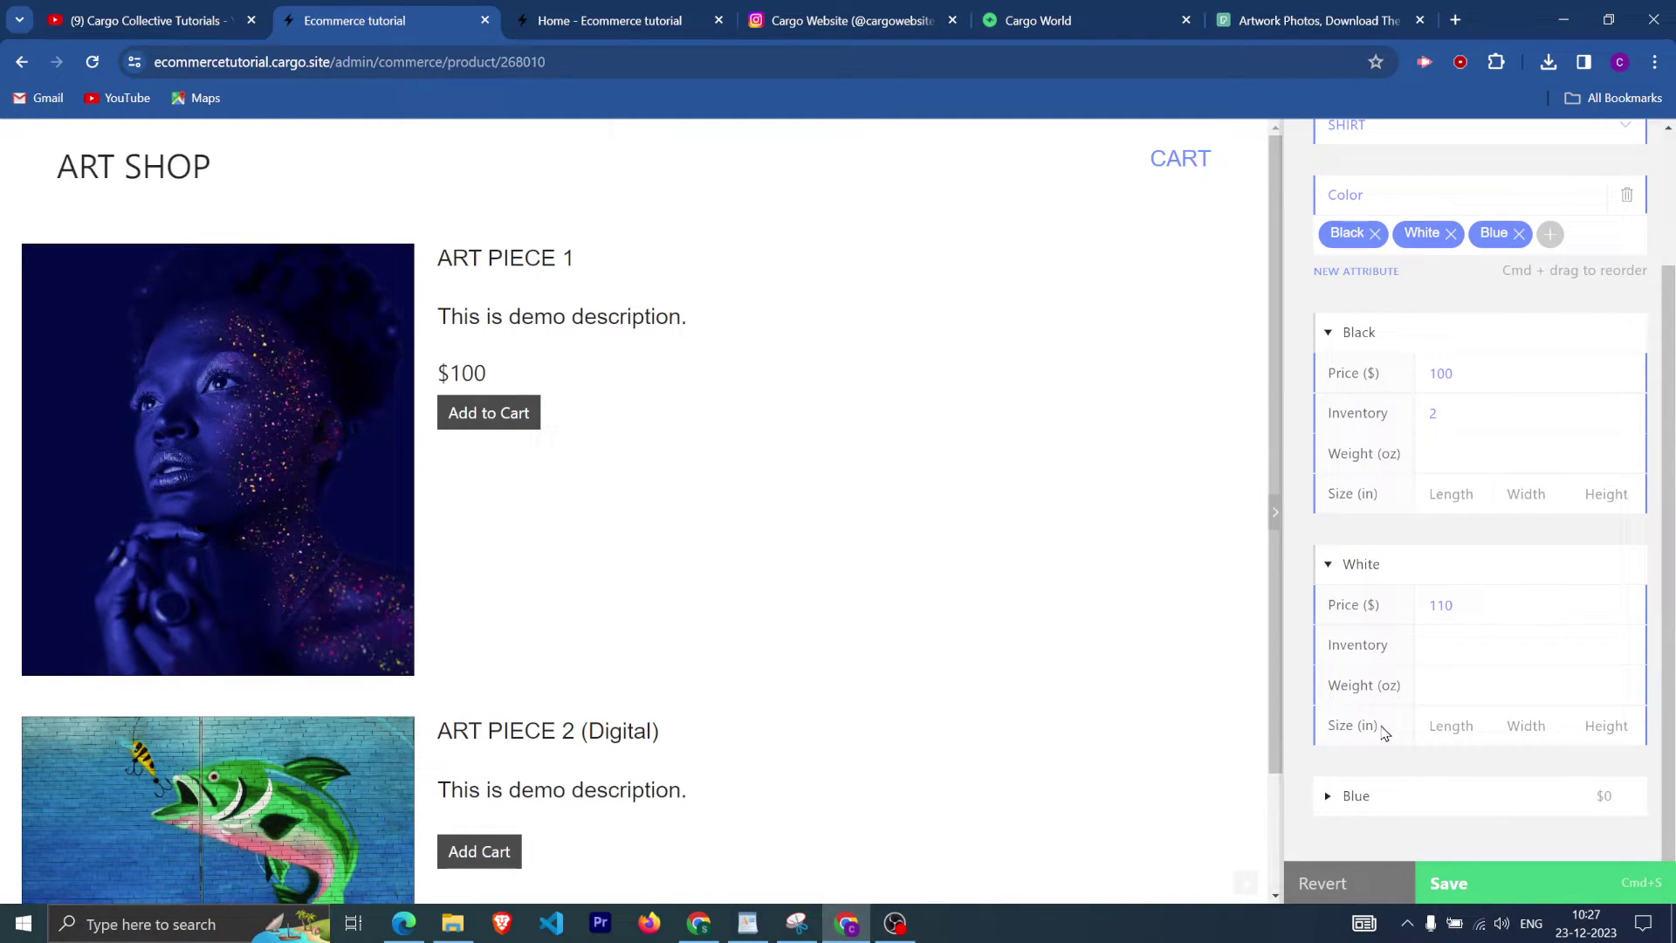
click(1361, 795)
scroll(1458, 763, down, 2)
click(1453, 657)
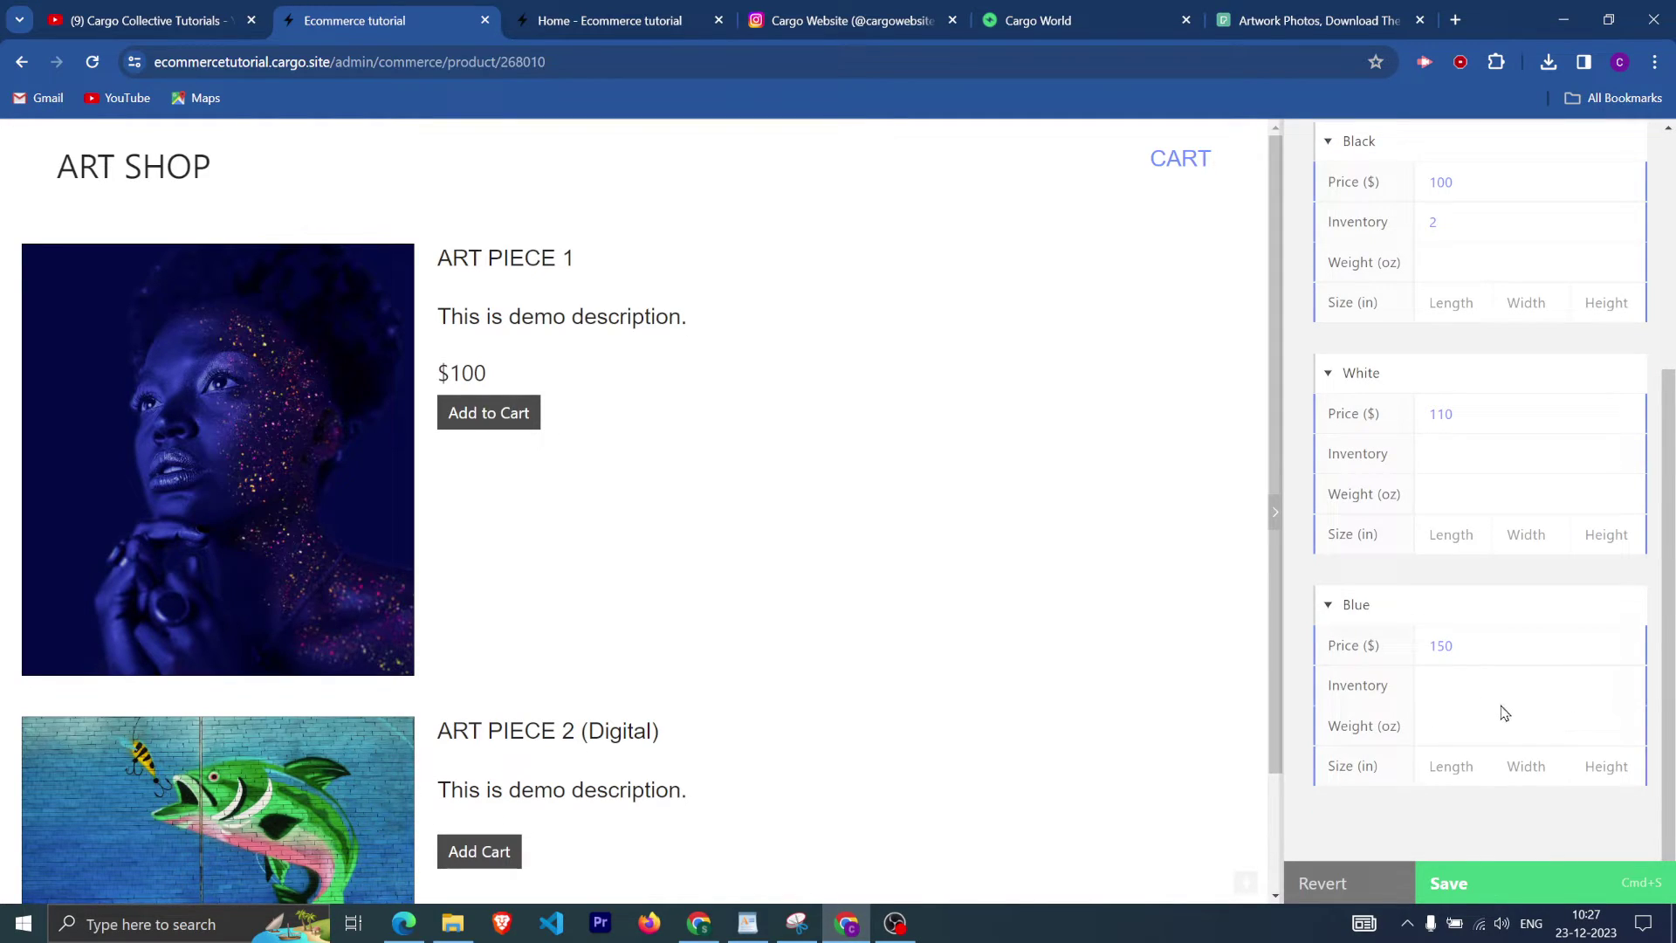
click(1475, 687)
click(1444, 449)
text(2)
scroll(1562, 825, up, 4)
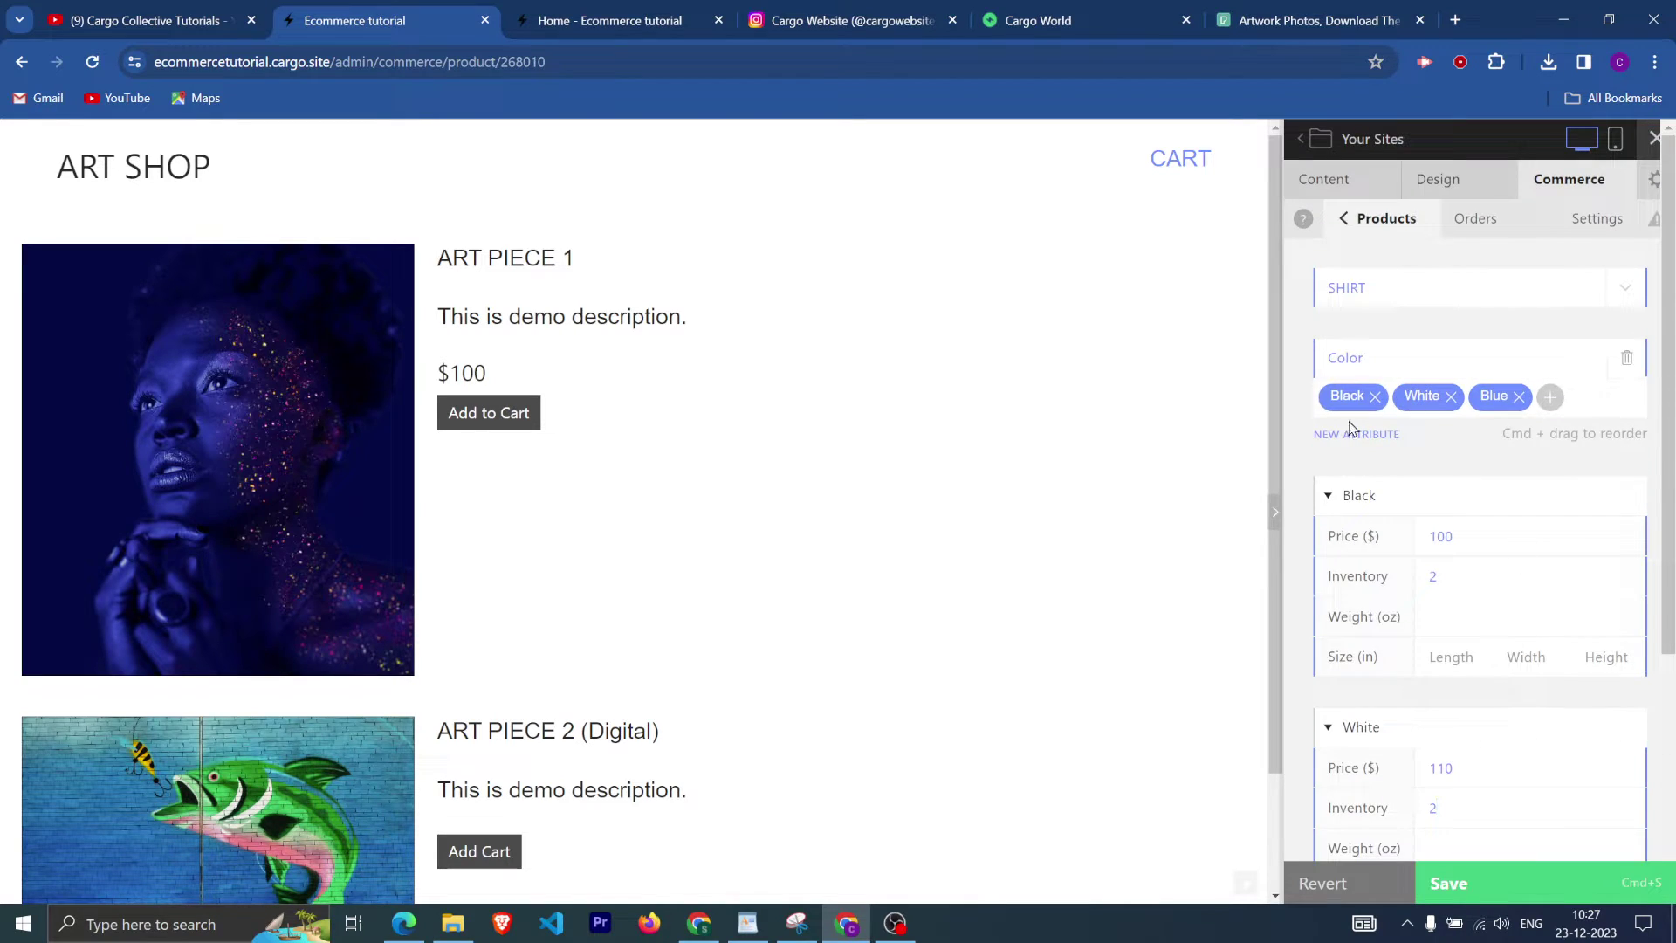
scroll(1554, 786, down, 4)
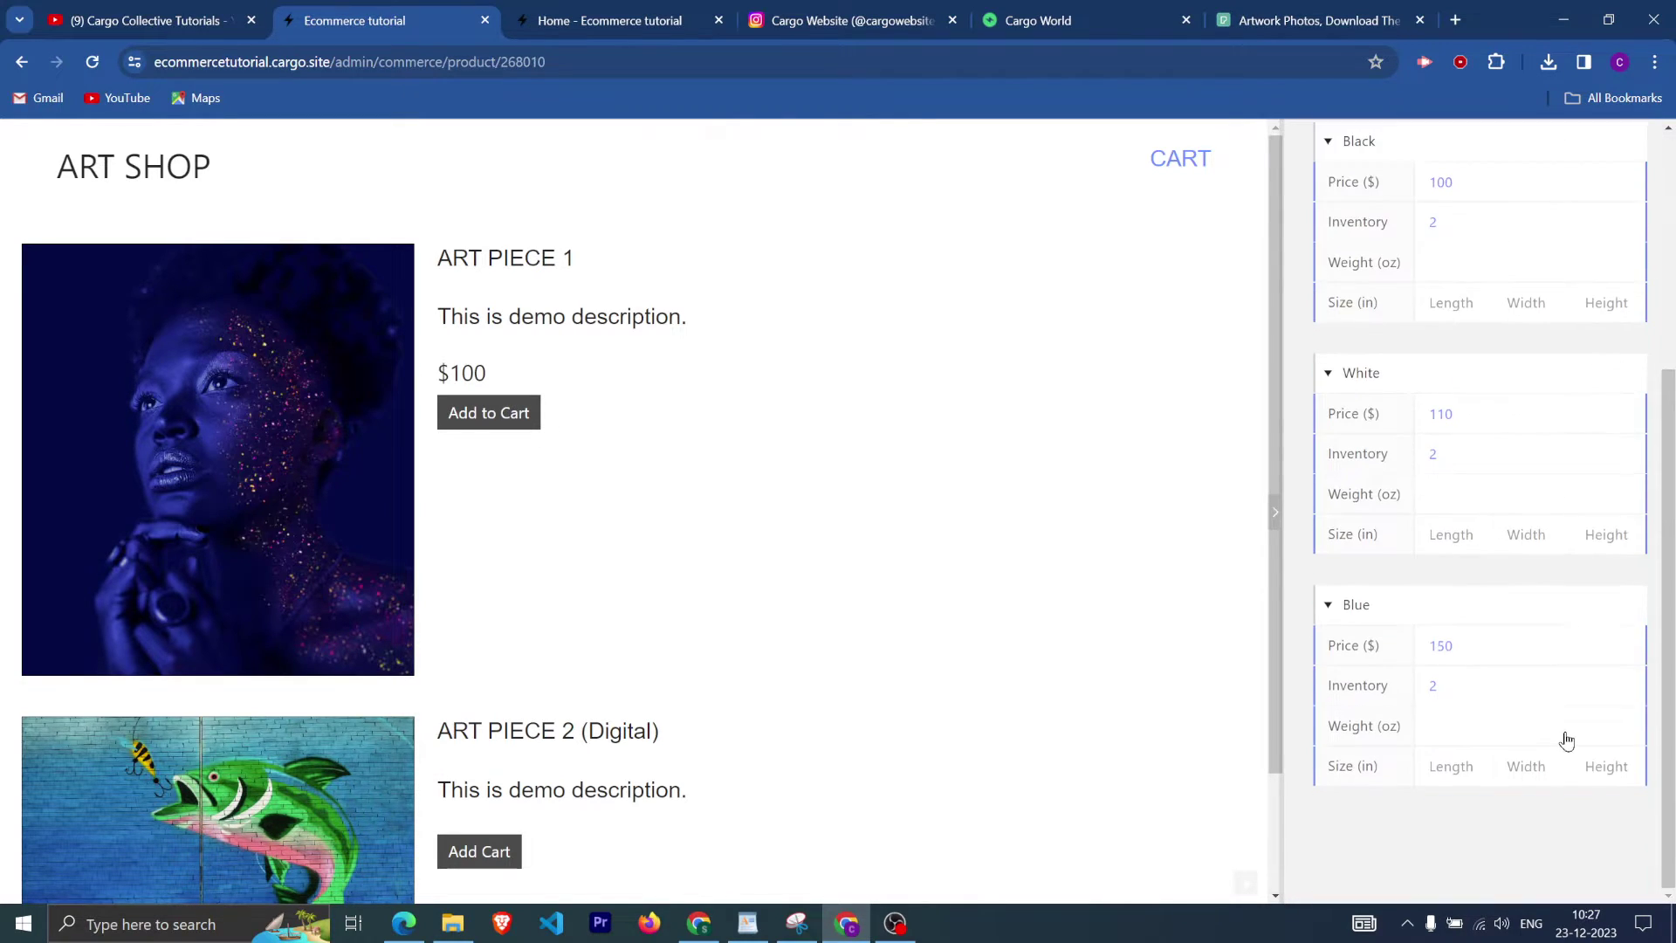
scroll(1566, 740, up, 5)
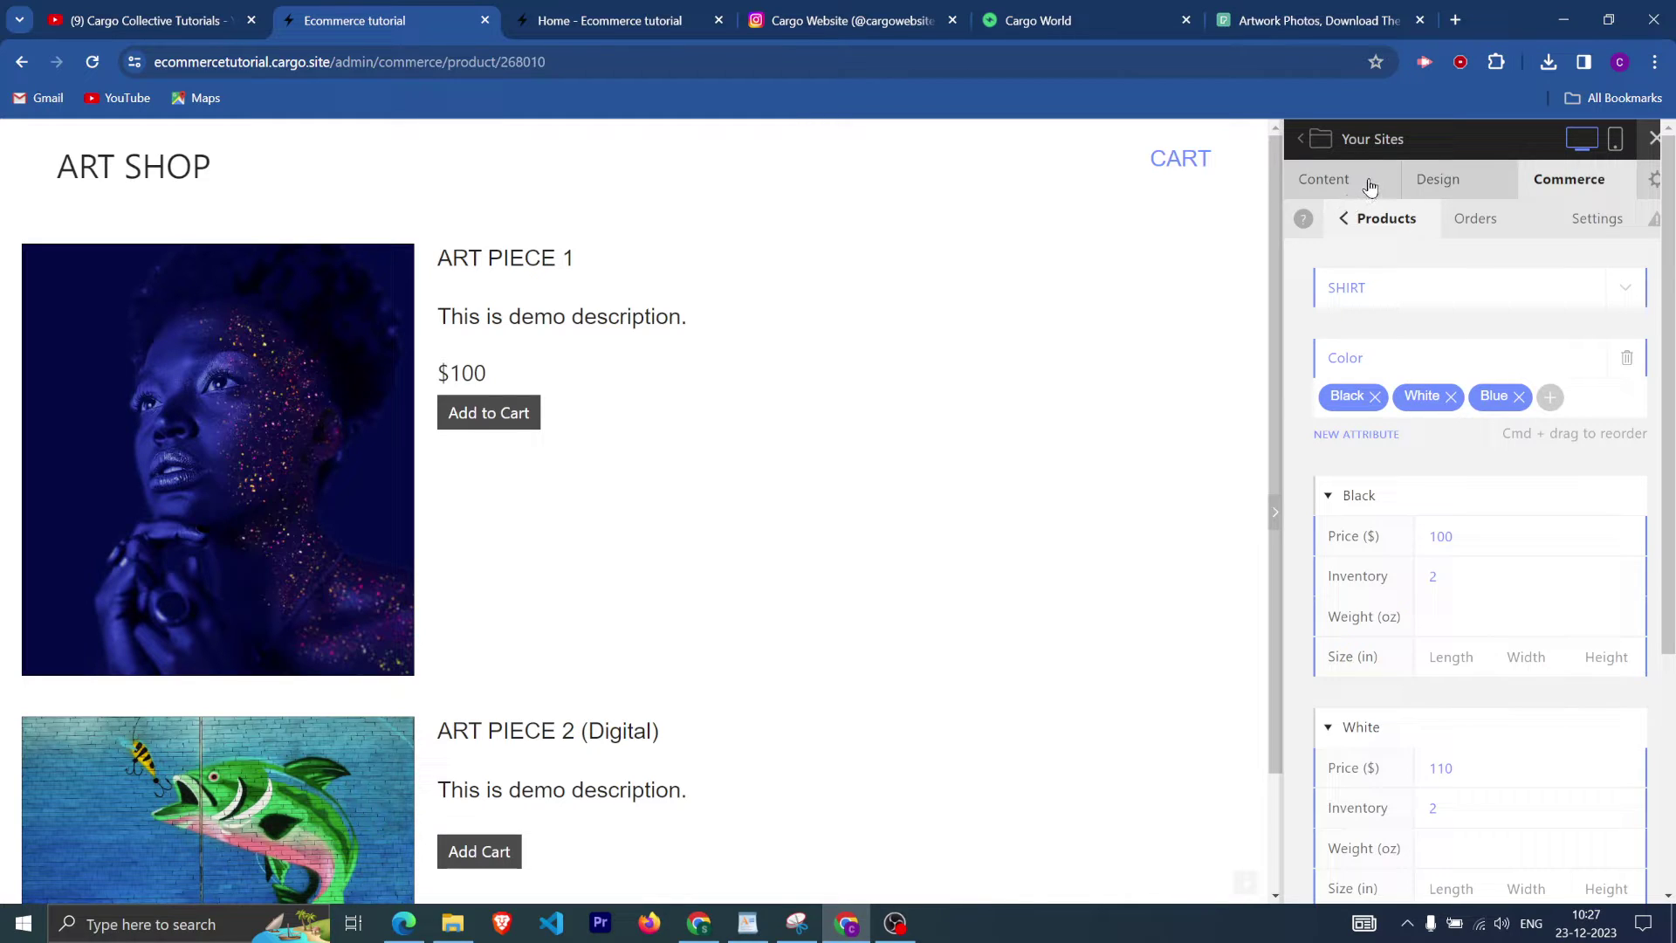
Duplicate the ART PIECE 2 (Digital) grid row below itself in the Home page's code and apply the change.
click(1368, 185)
scroll(980, 760, down, 1)
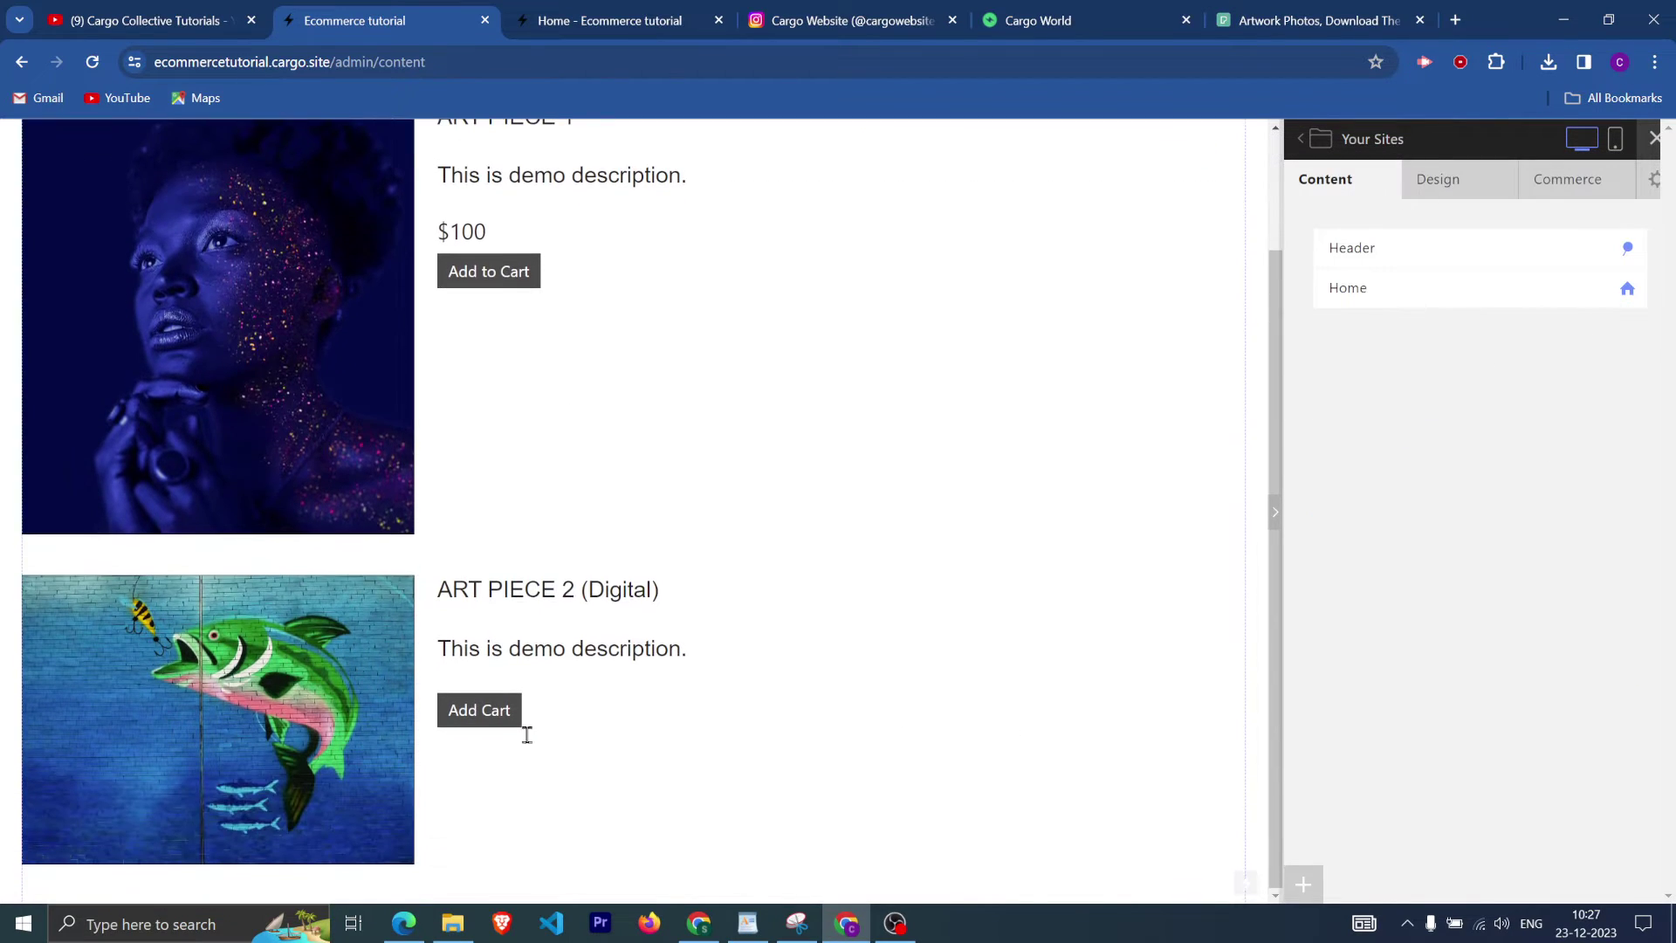
click(555, 627)
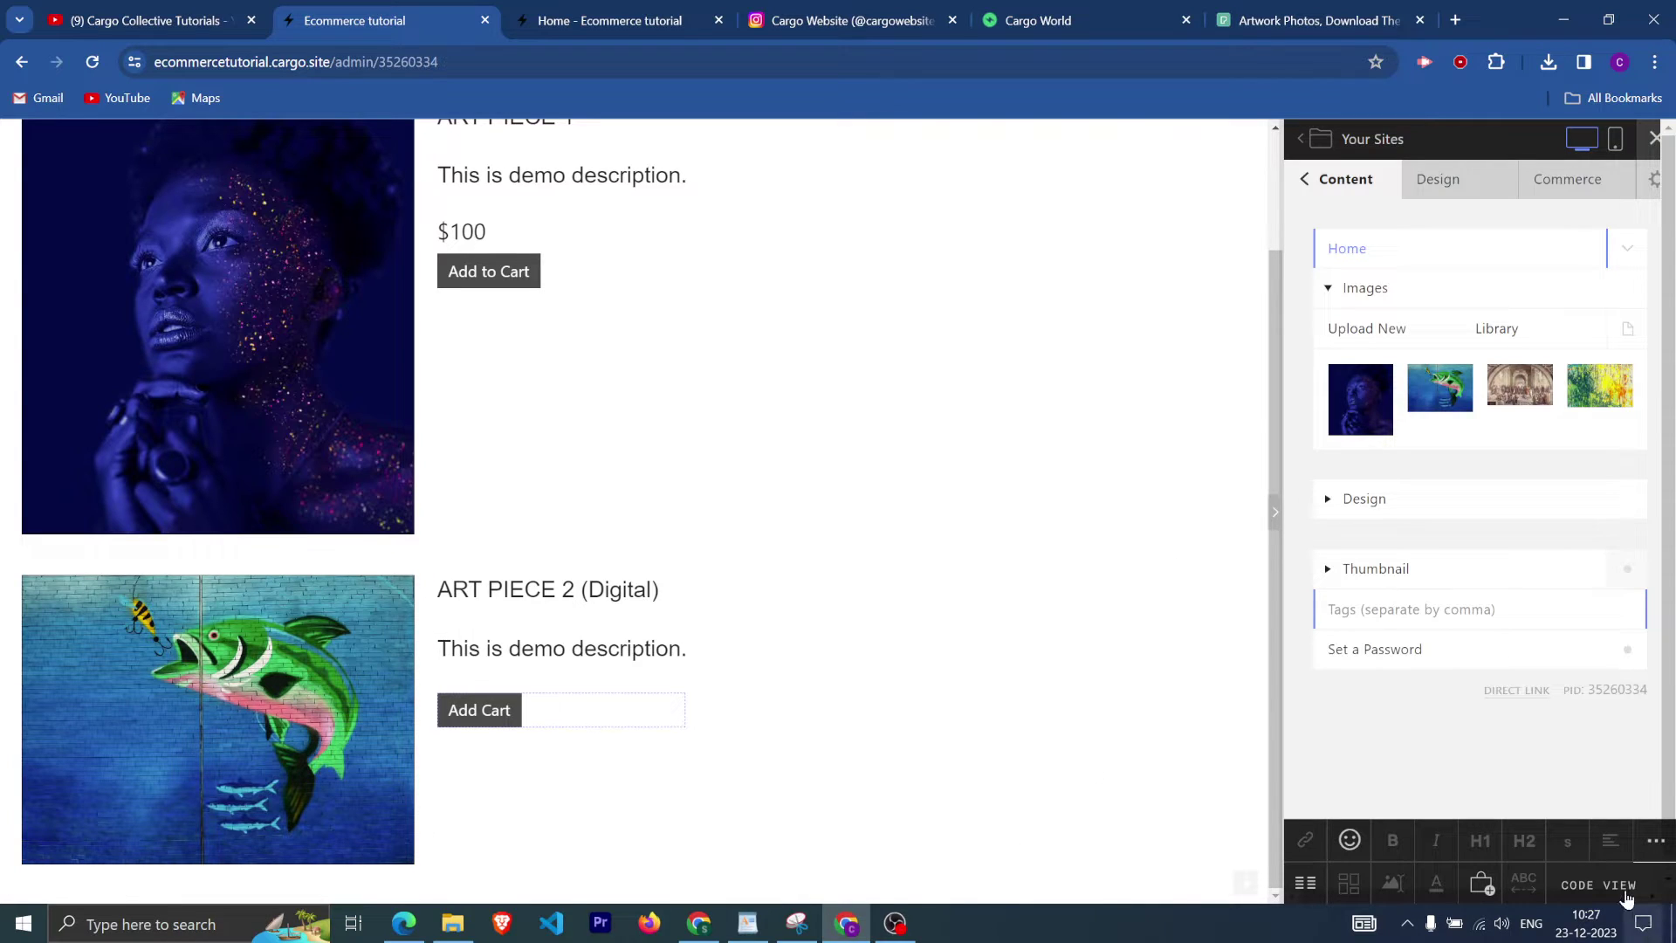
click(1598, 884)
drag(1071, 596, 990, 473)
drag(1091, 615, 973, 487)
key(ctrl+c)
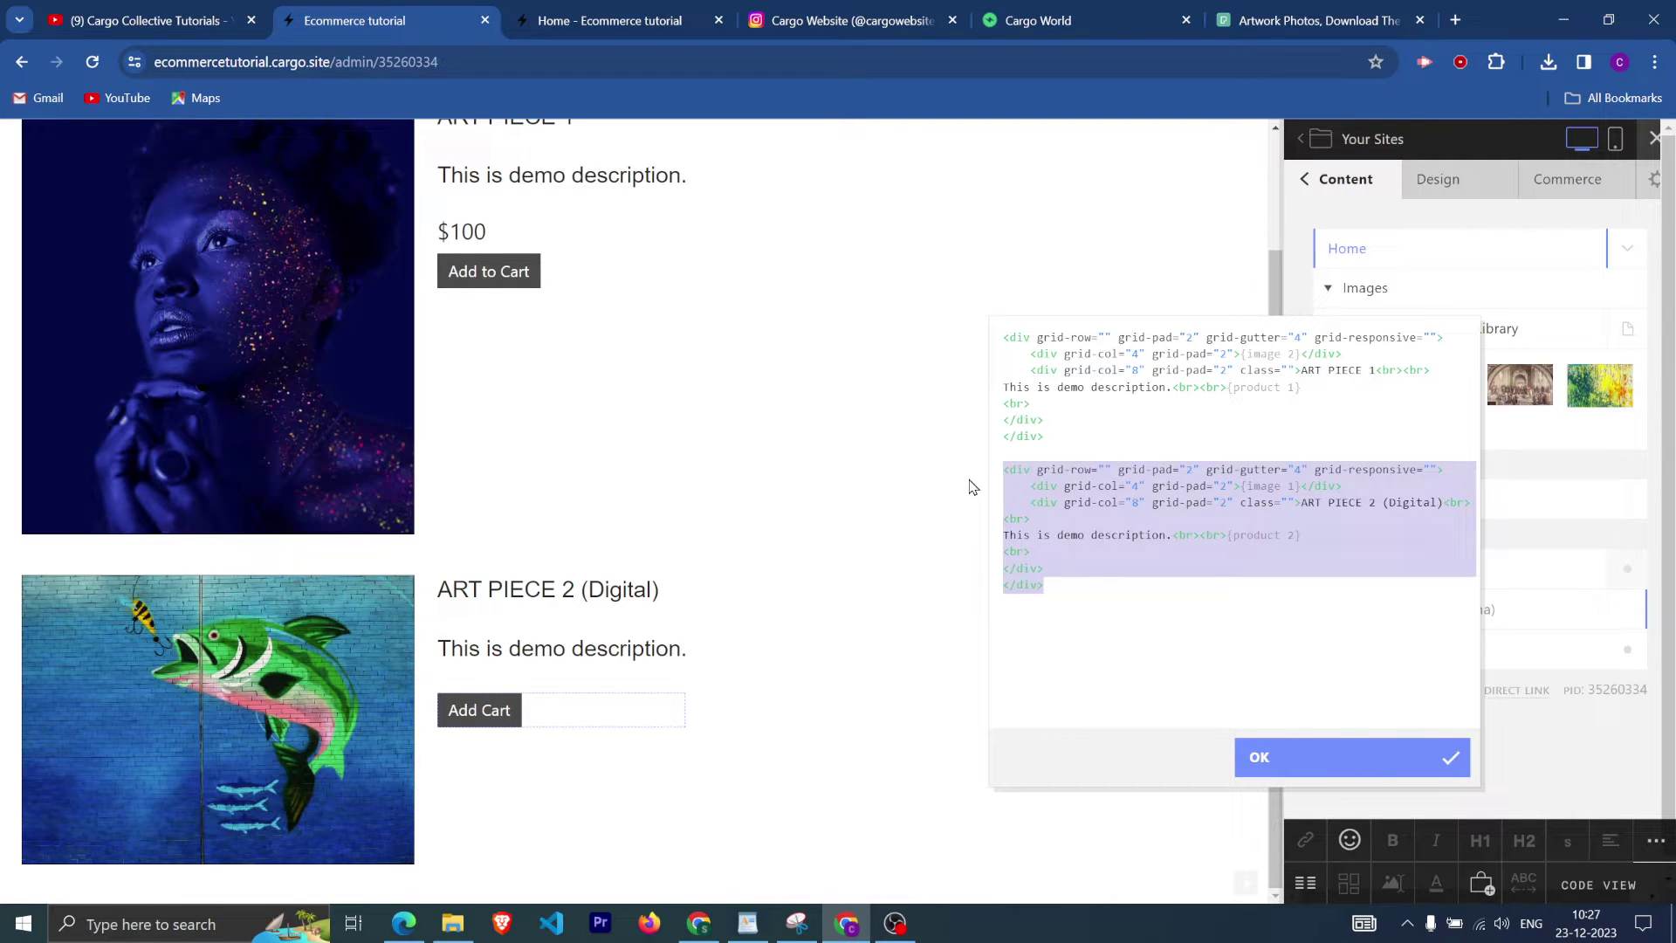
click(1117, 610)
key(ctrl+v)
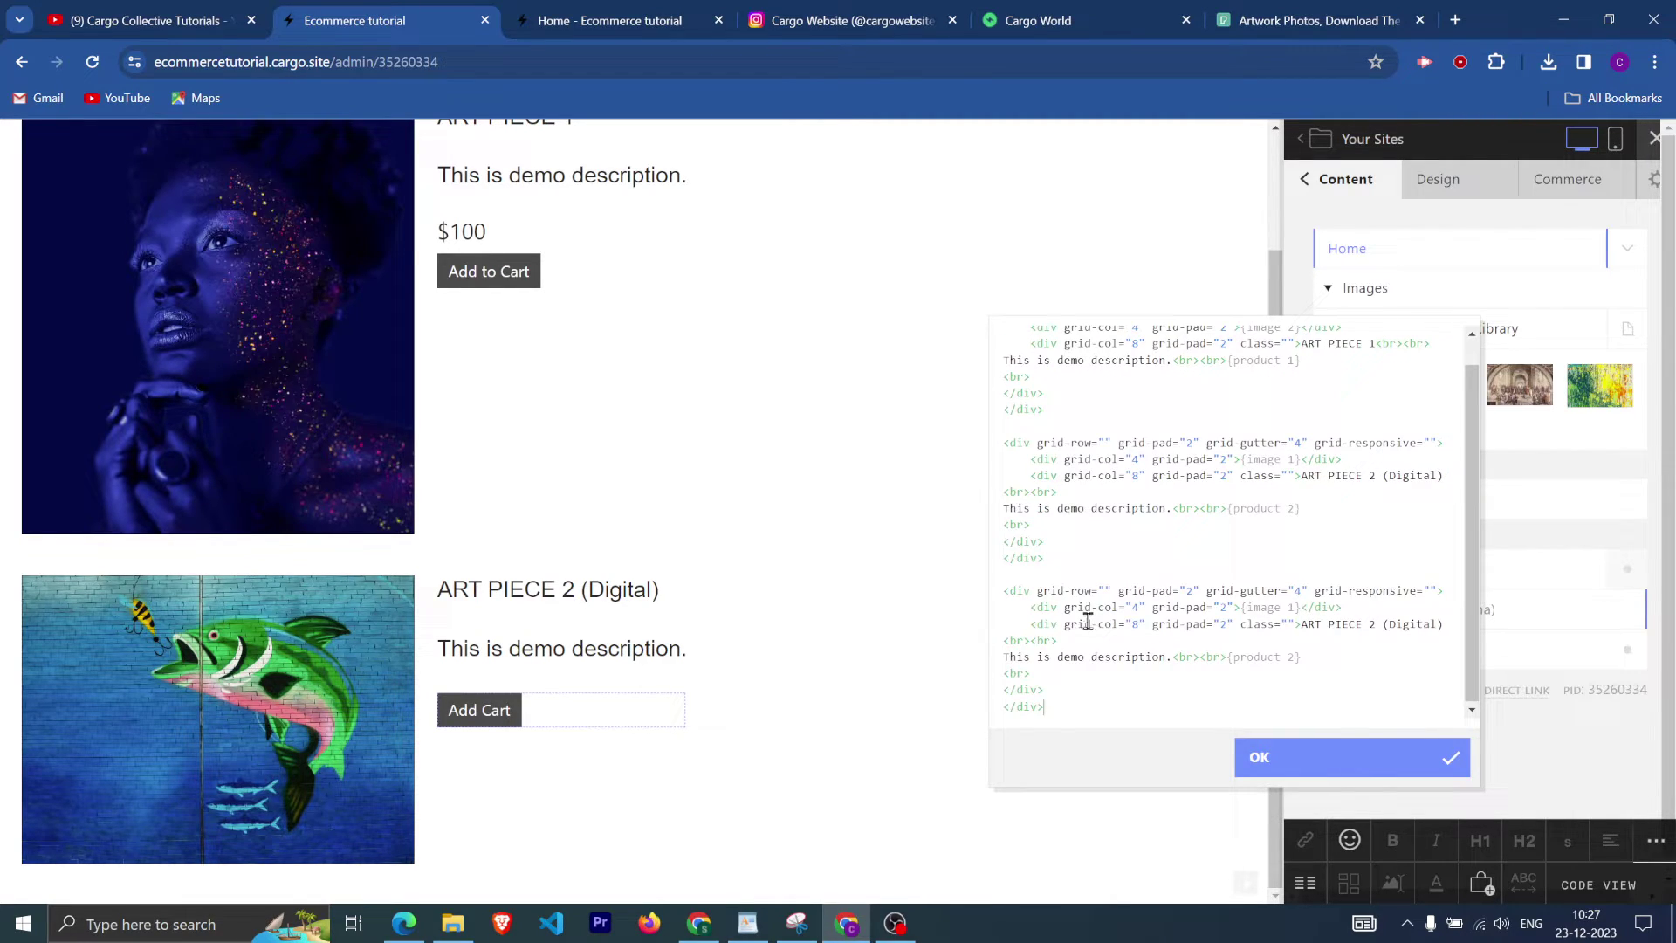
click(1358, 751)
Replace the fish picture in the duplicated listing with the classical hall painting from the page's images.
mouse_move(1519, 386)
mouse_down()
mouse_move(373, 609)
mouse_move(198, 677)
mouse_up()
scroll(218, 741, down, 3)
key(BackSpace)
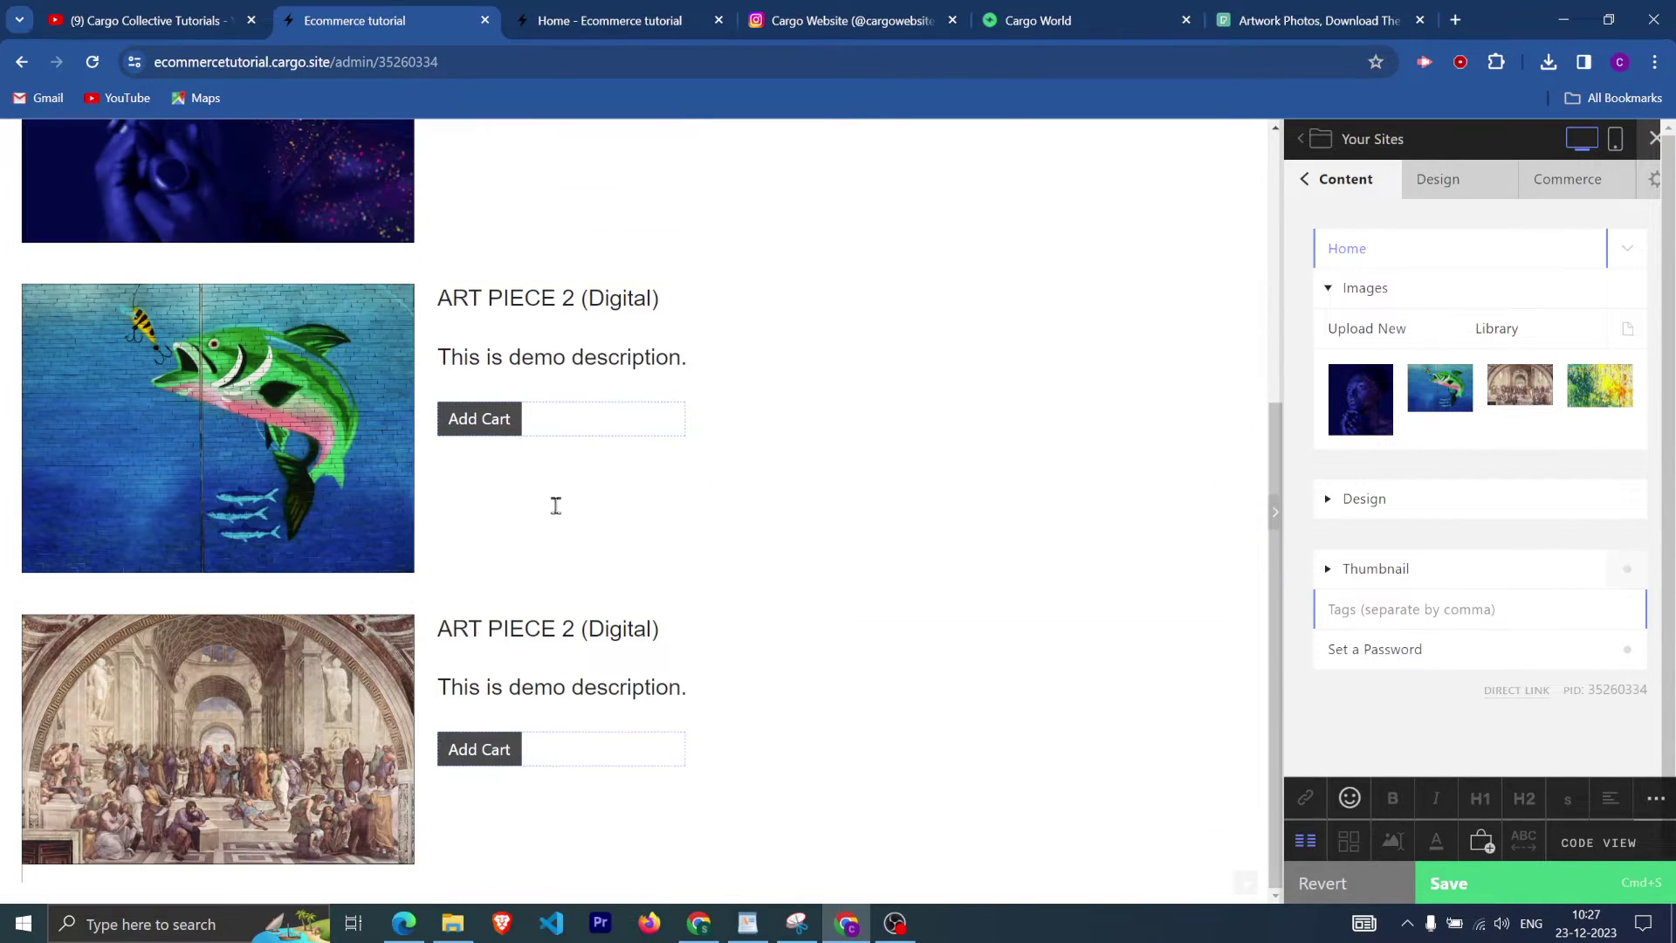
click(699, 772)
key(BackSpace)
key(BackSpace)
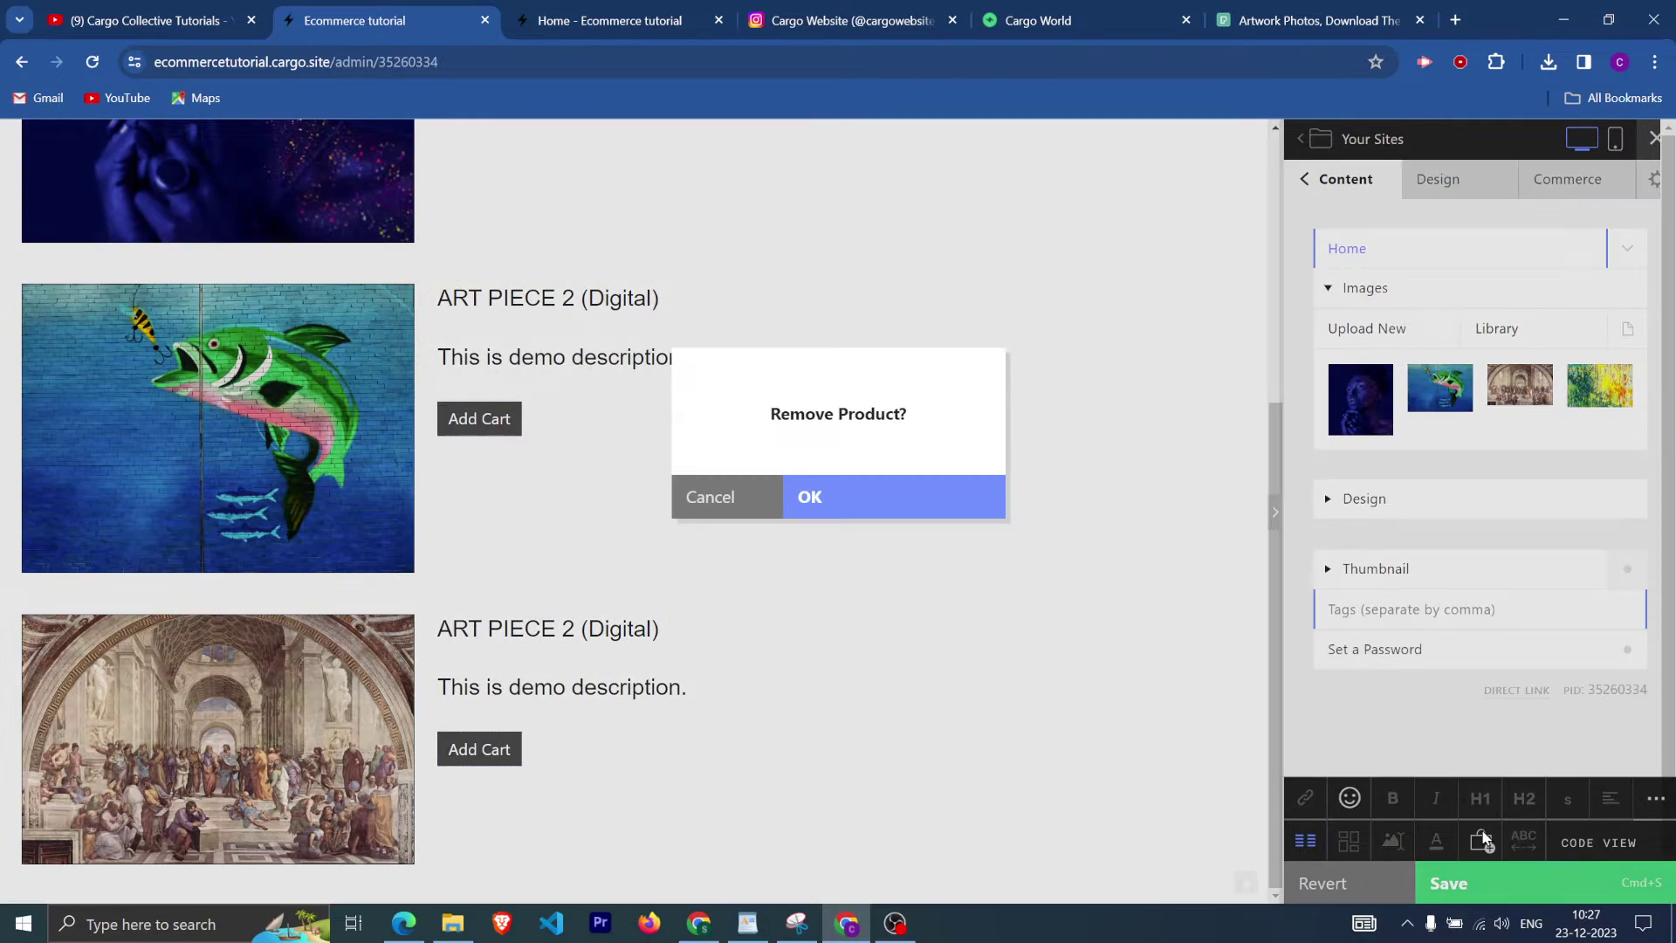
click(738, 497)
Switch the duplicated listing's cart button to the SHIRT product and save the page.
click(515, 765)
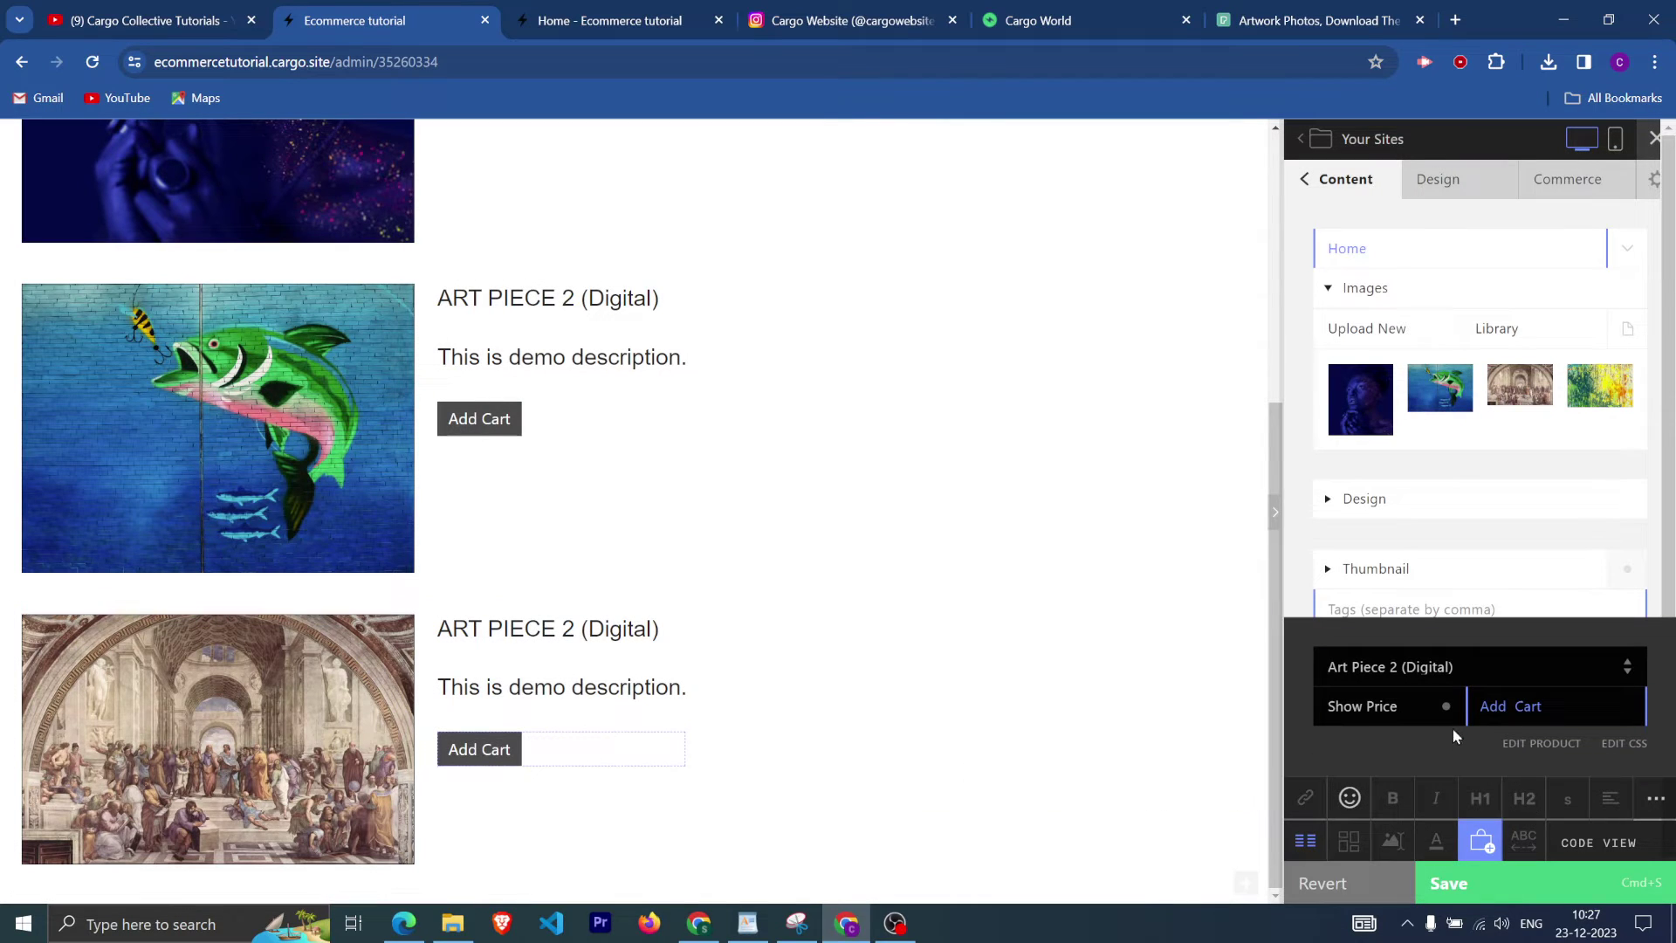
click(1448, 672)
click(1414, 716)
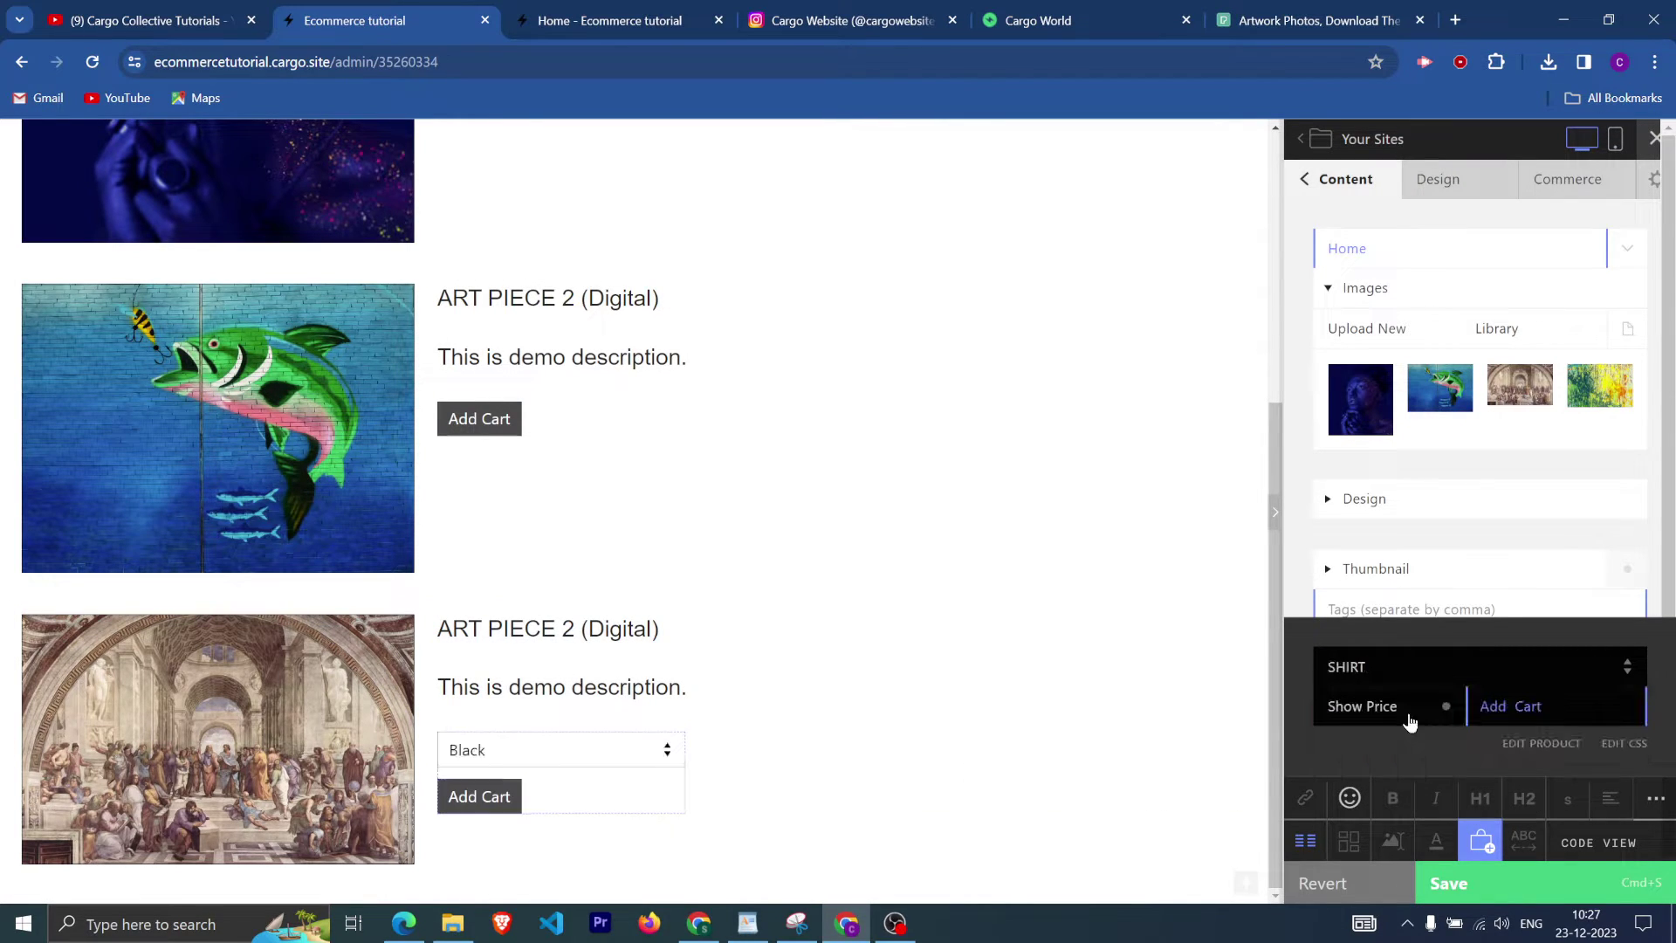
click(1227, 774)
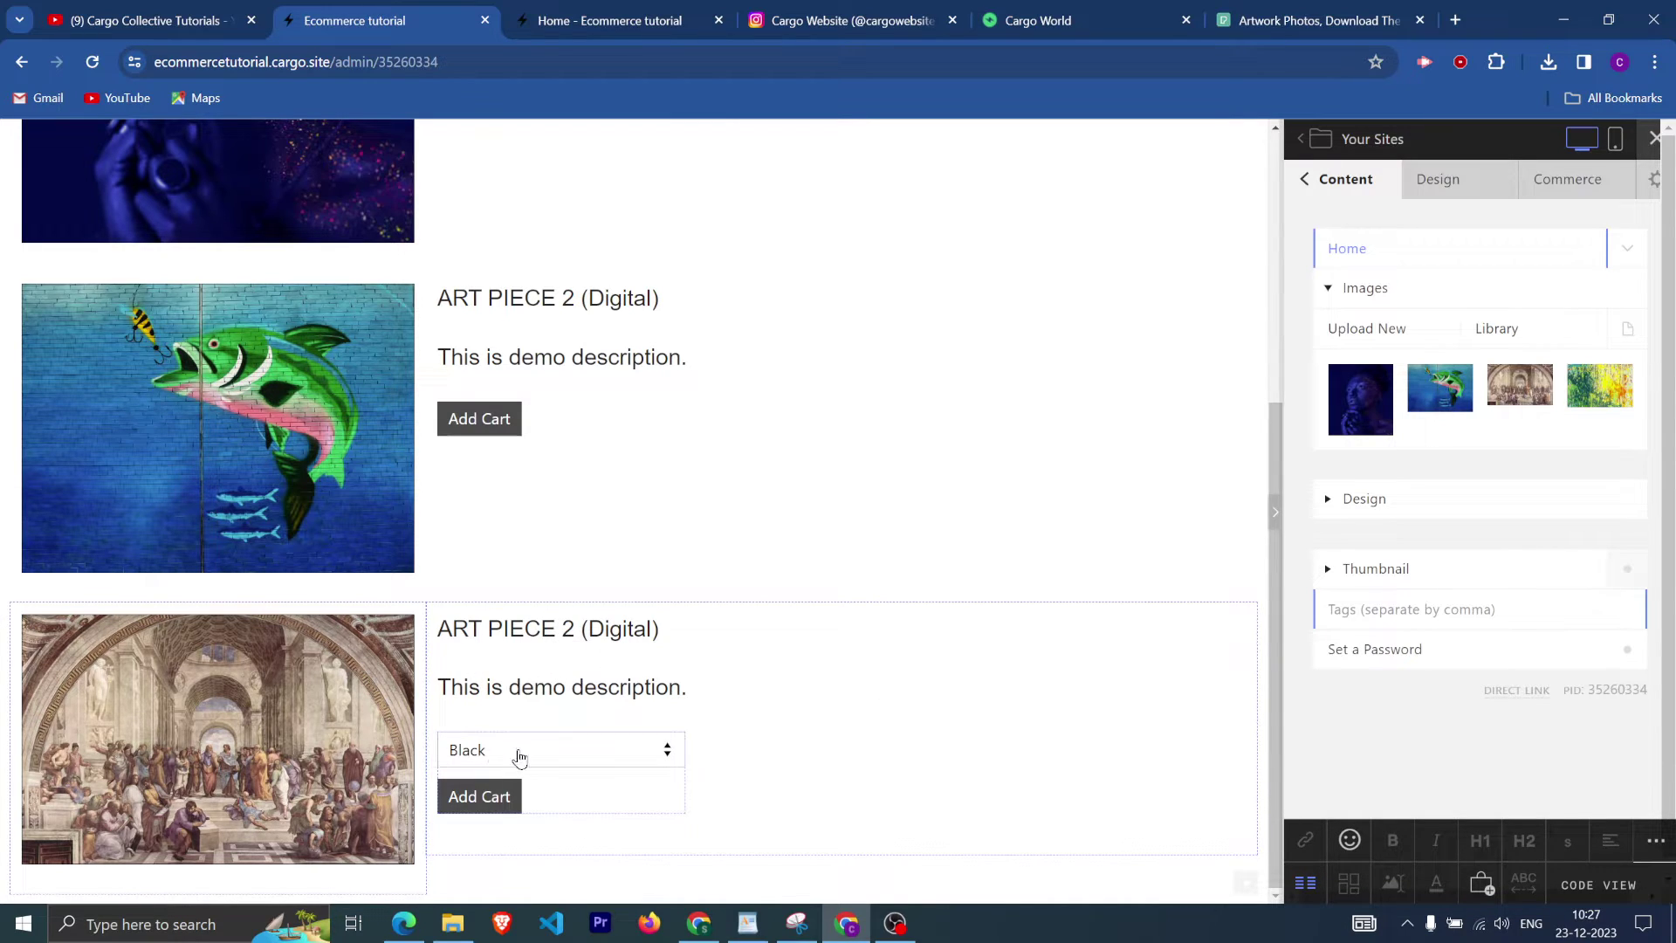
Try the White option in the SHIRT listing's color selector and turn on the product's price display.
click(611, 740)
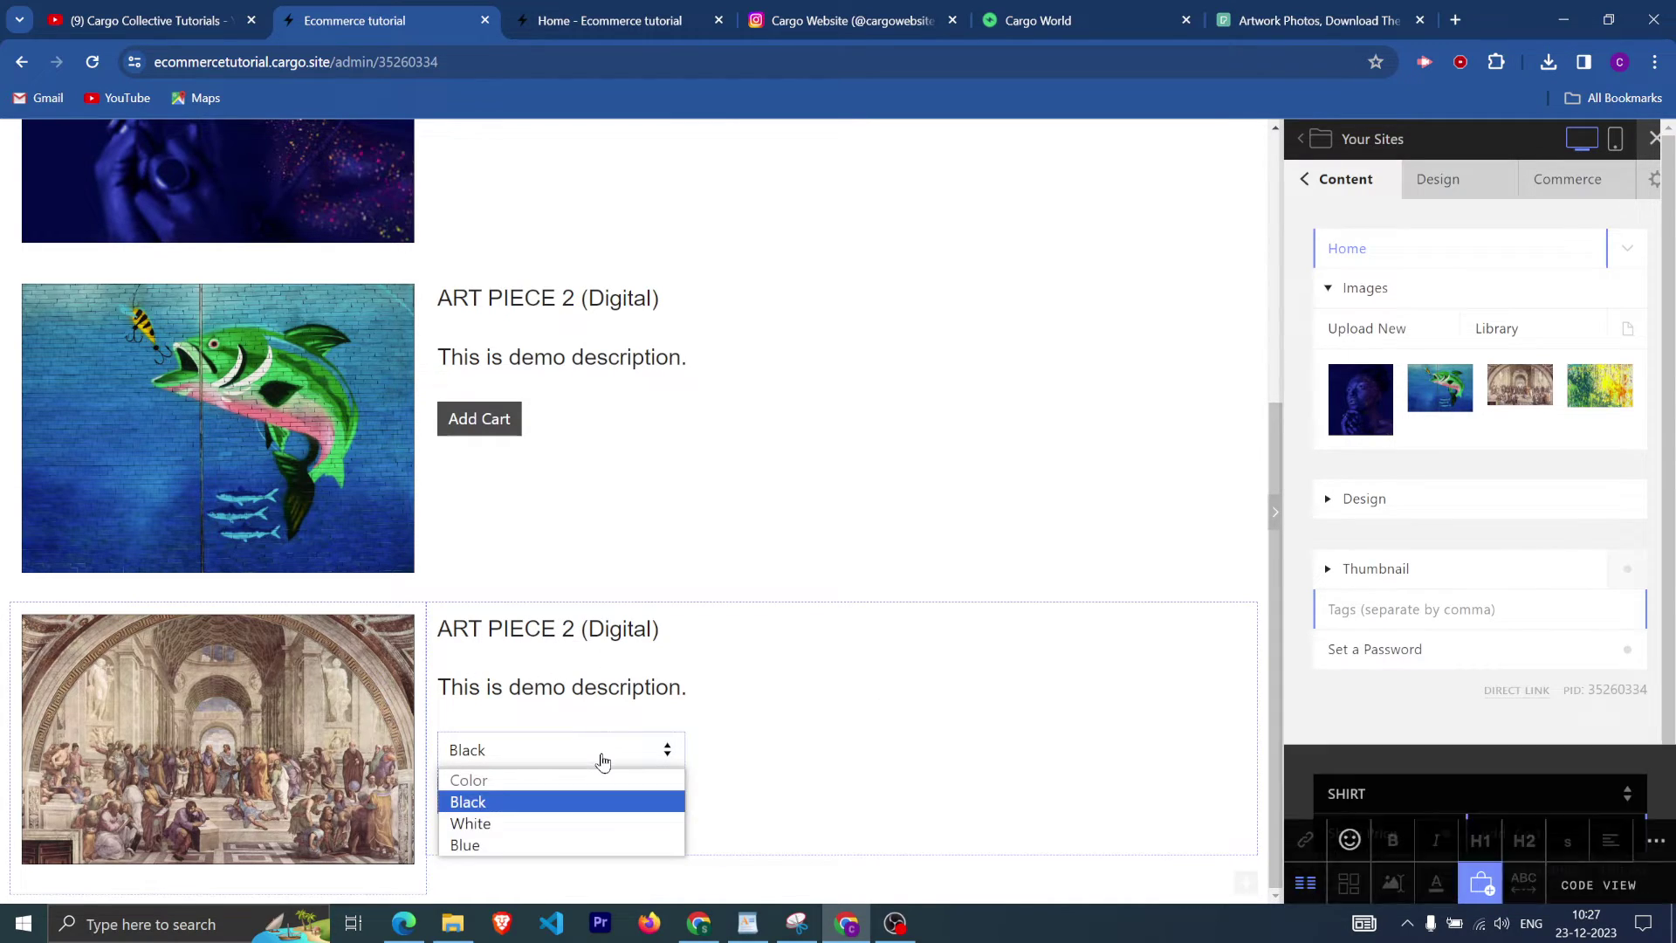
click(543, 824)
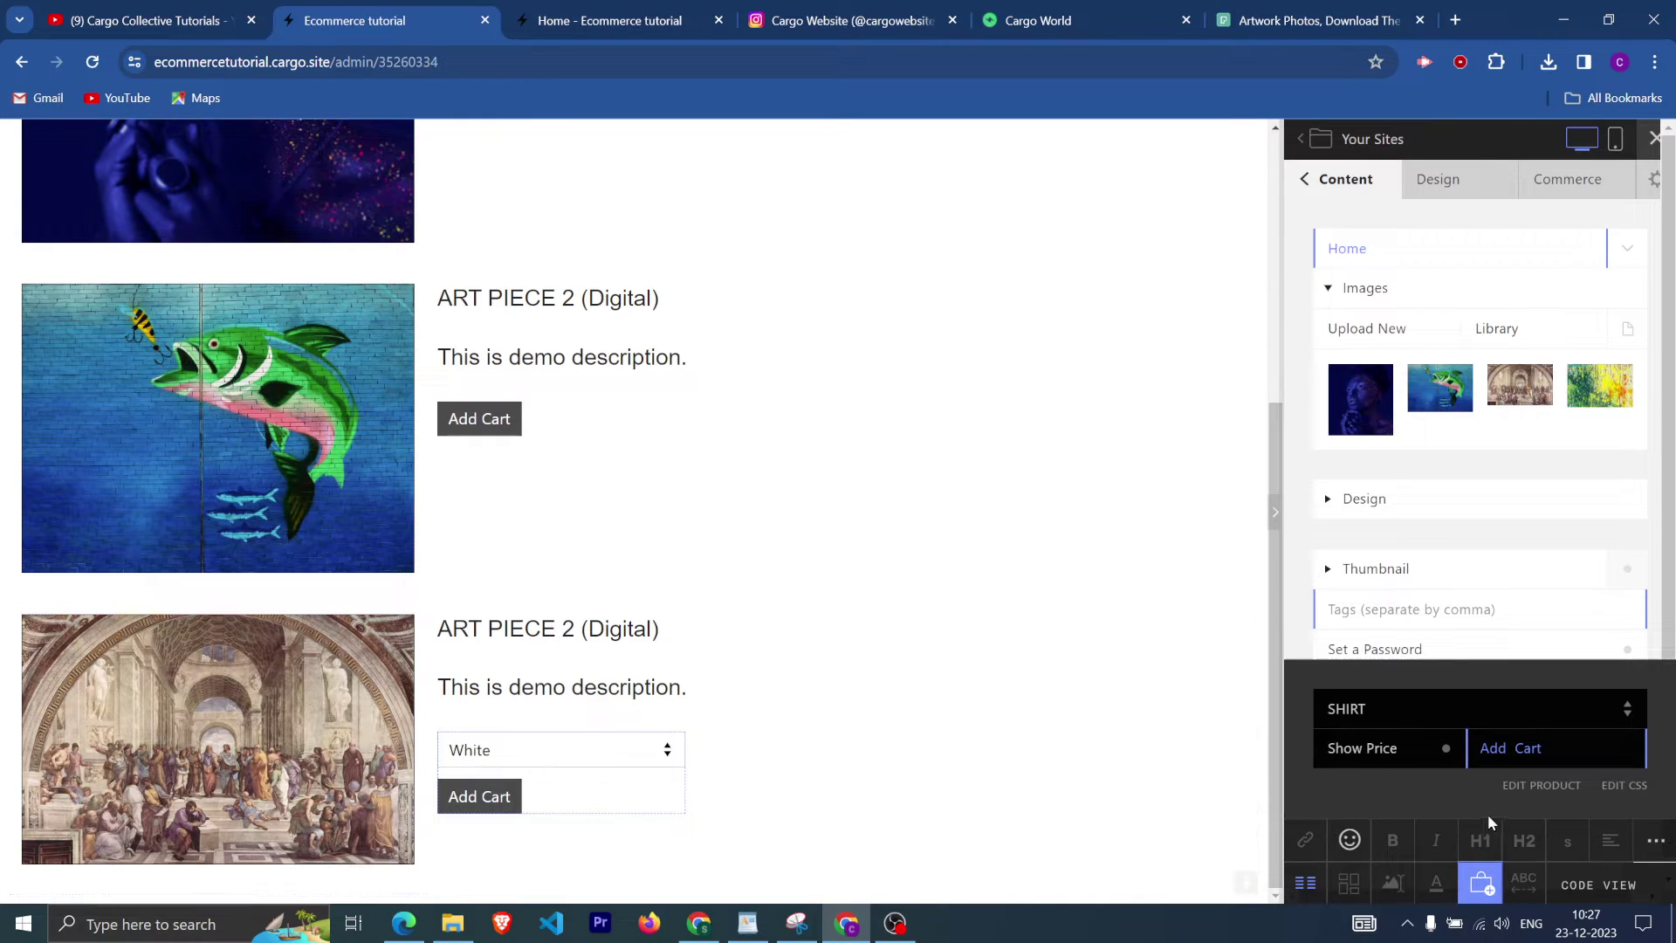
click(1458, 759)
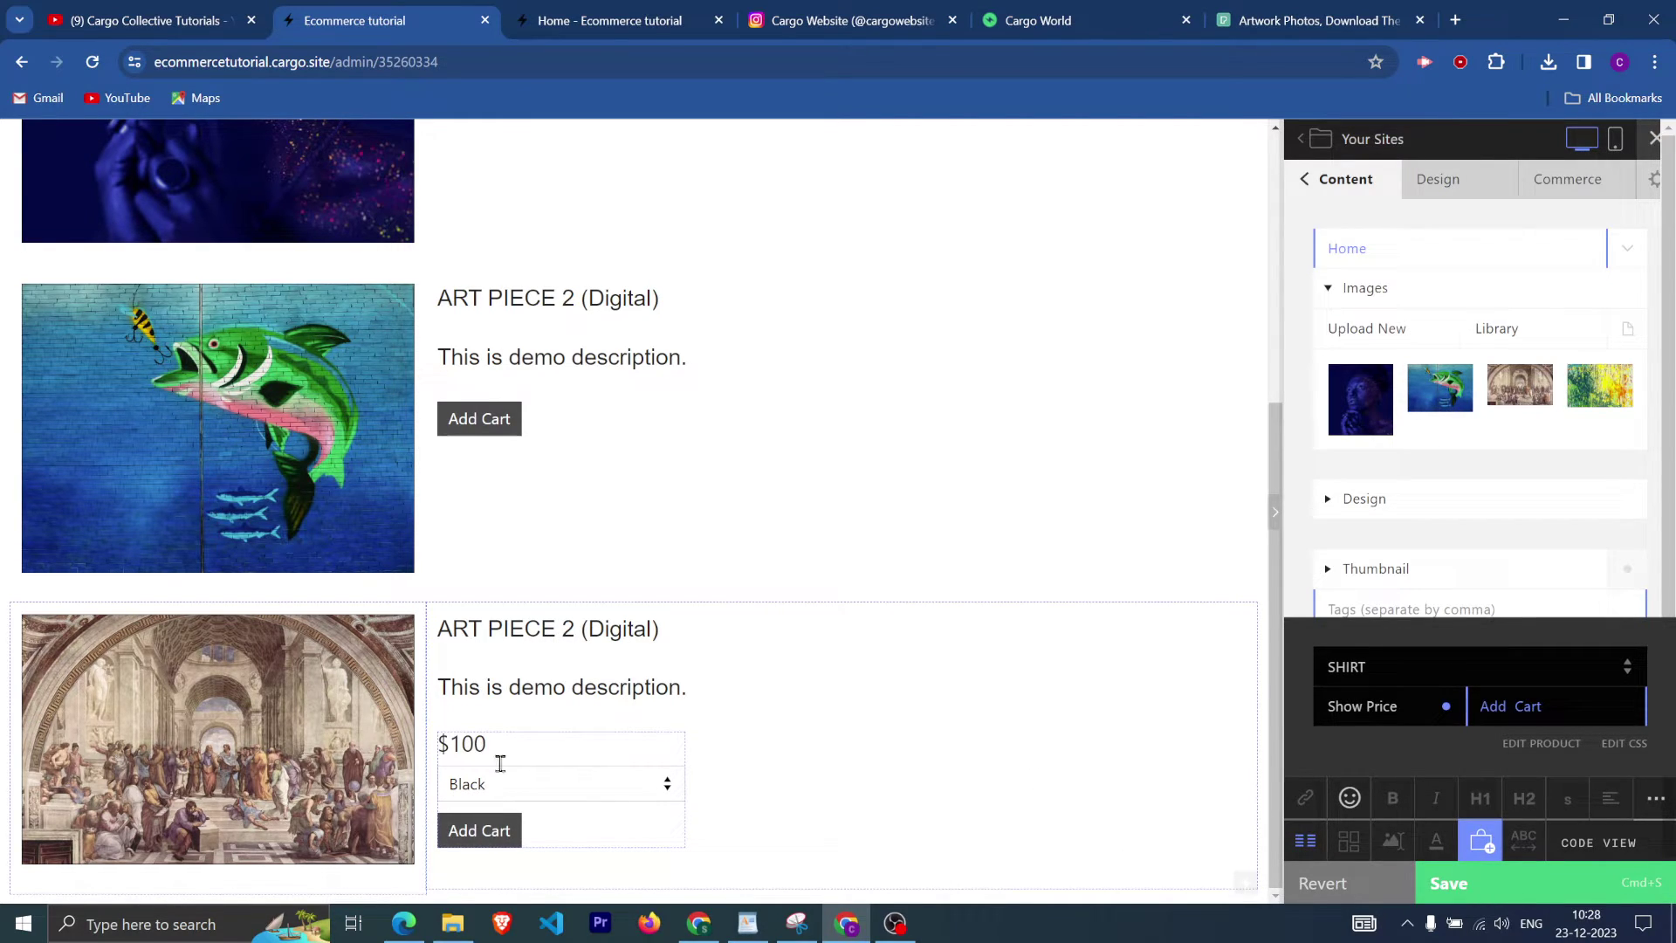
Select White and Blue in the SHIRT listing to check each variant's displayed price, and save the page.
click(505, 791)
click(504, 853)
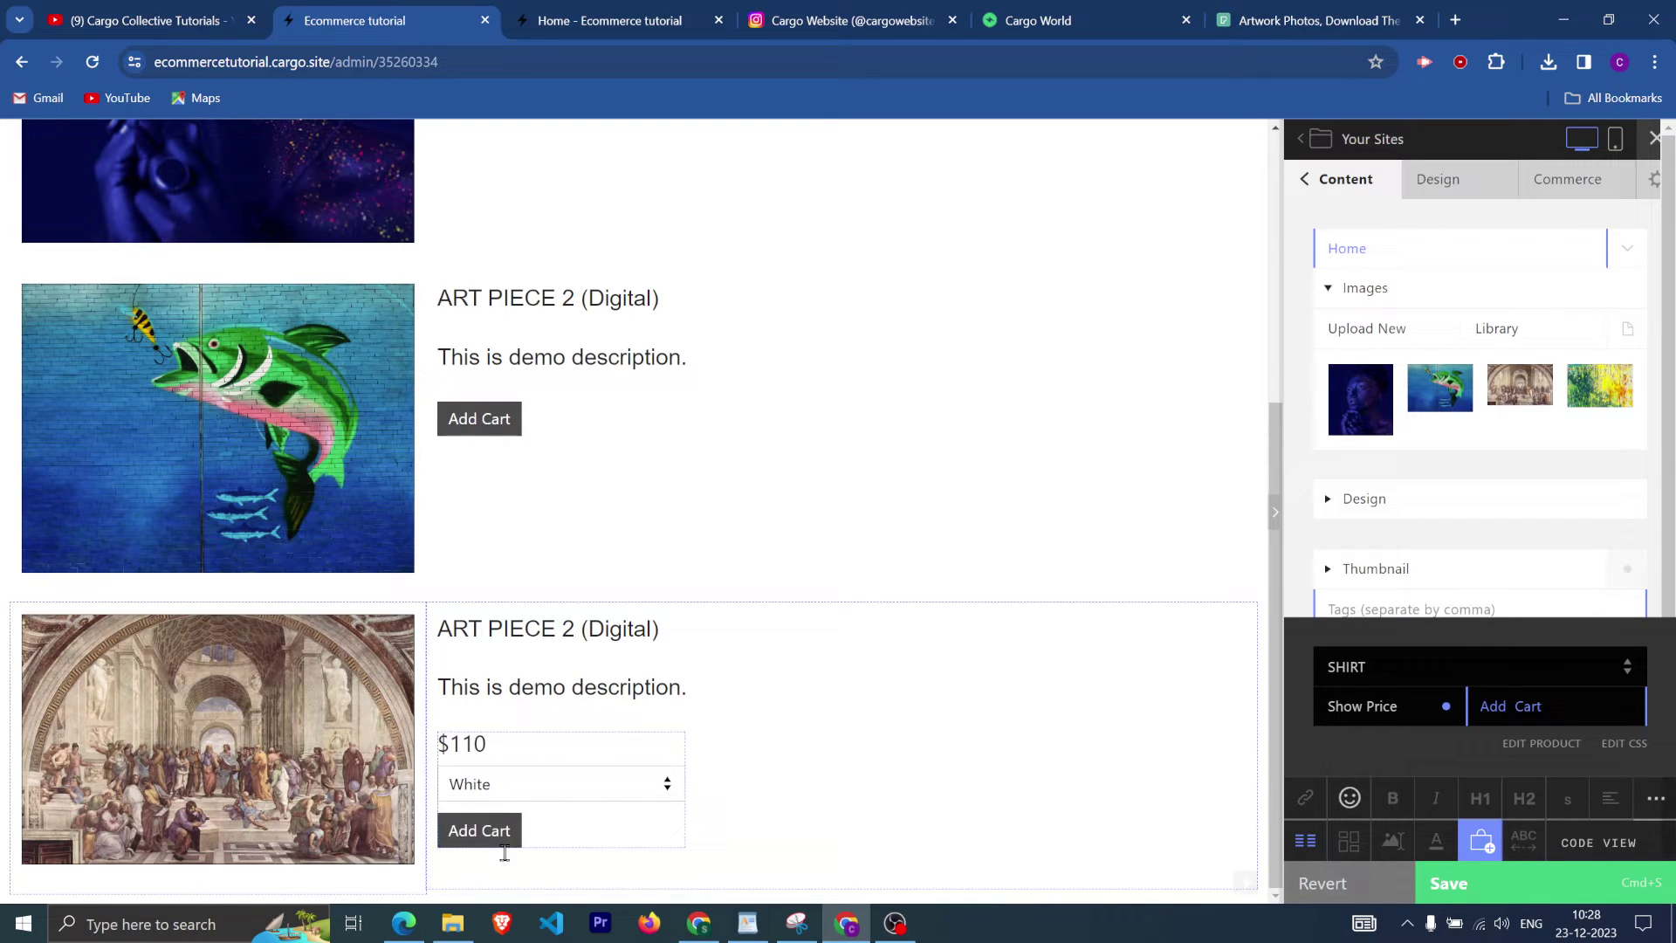
click(521, 794)
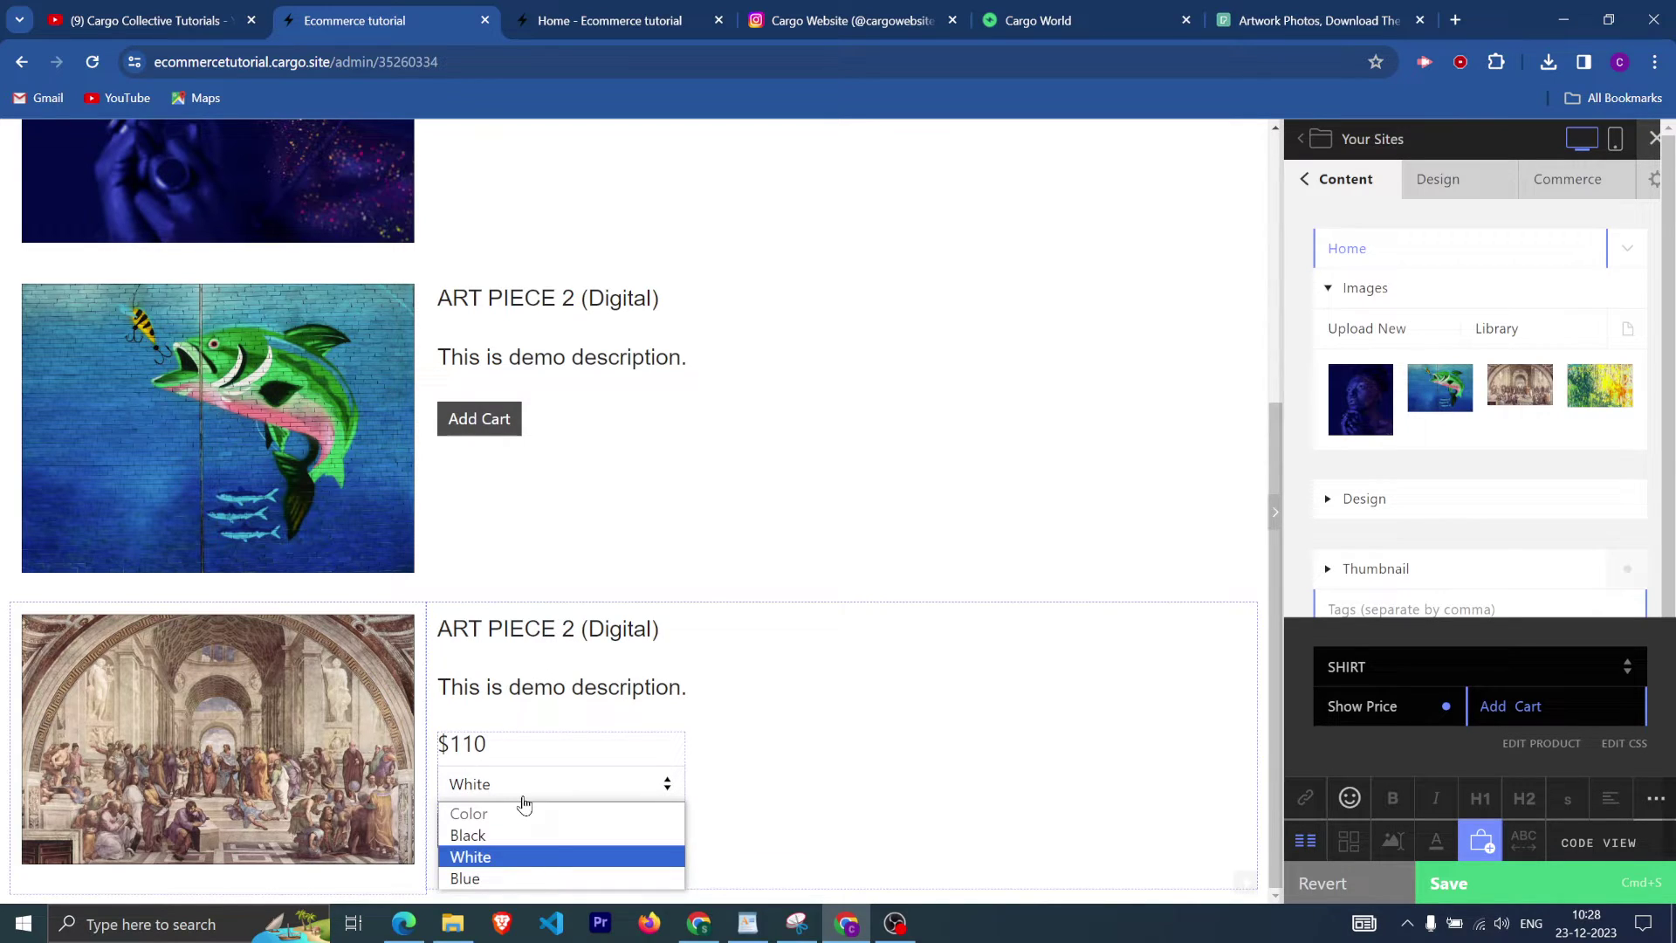
click(513, 877)
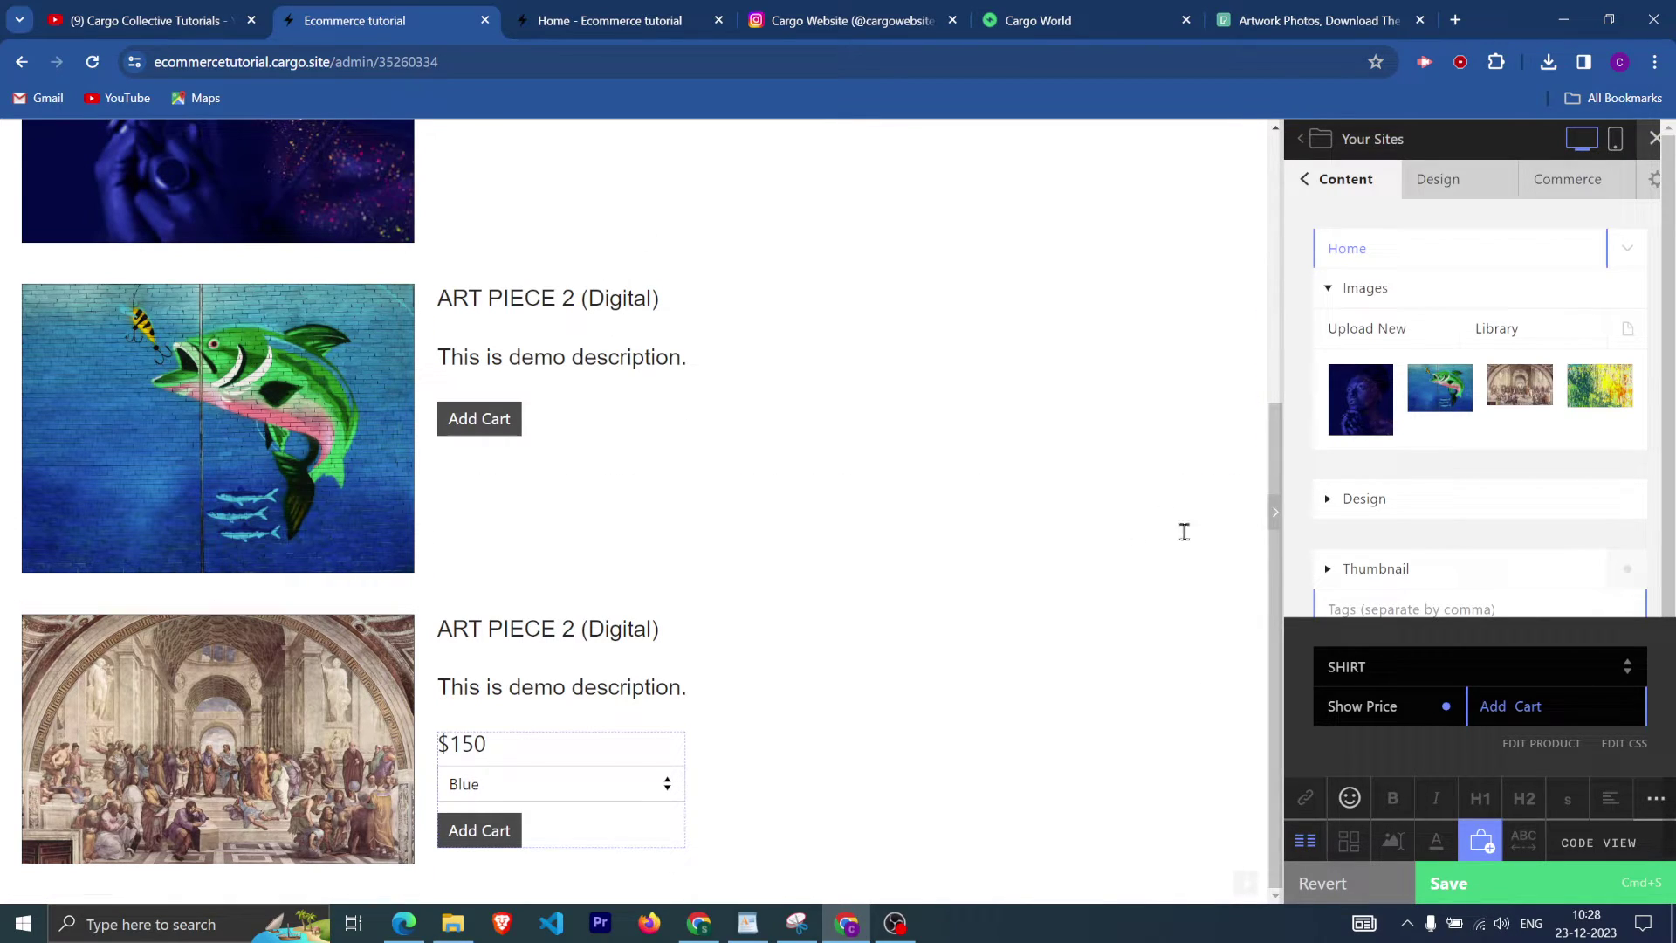
click(1515, 884)
scroll(853, 512, up, 5)
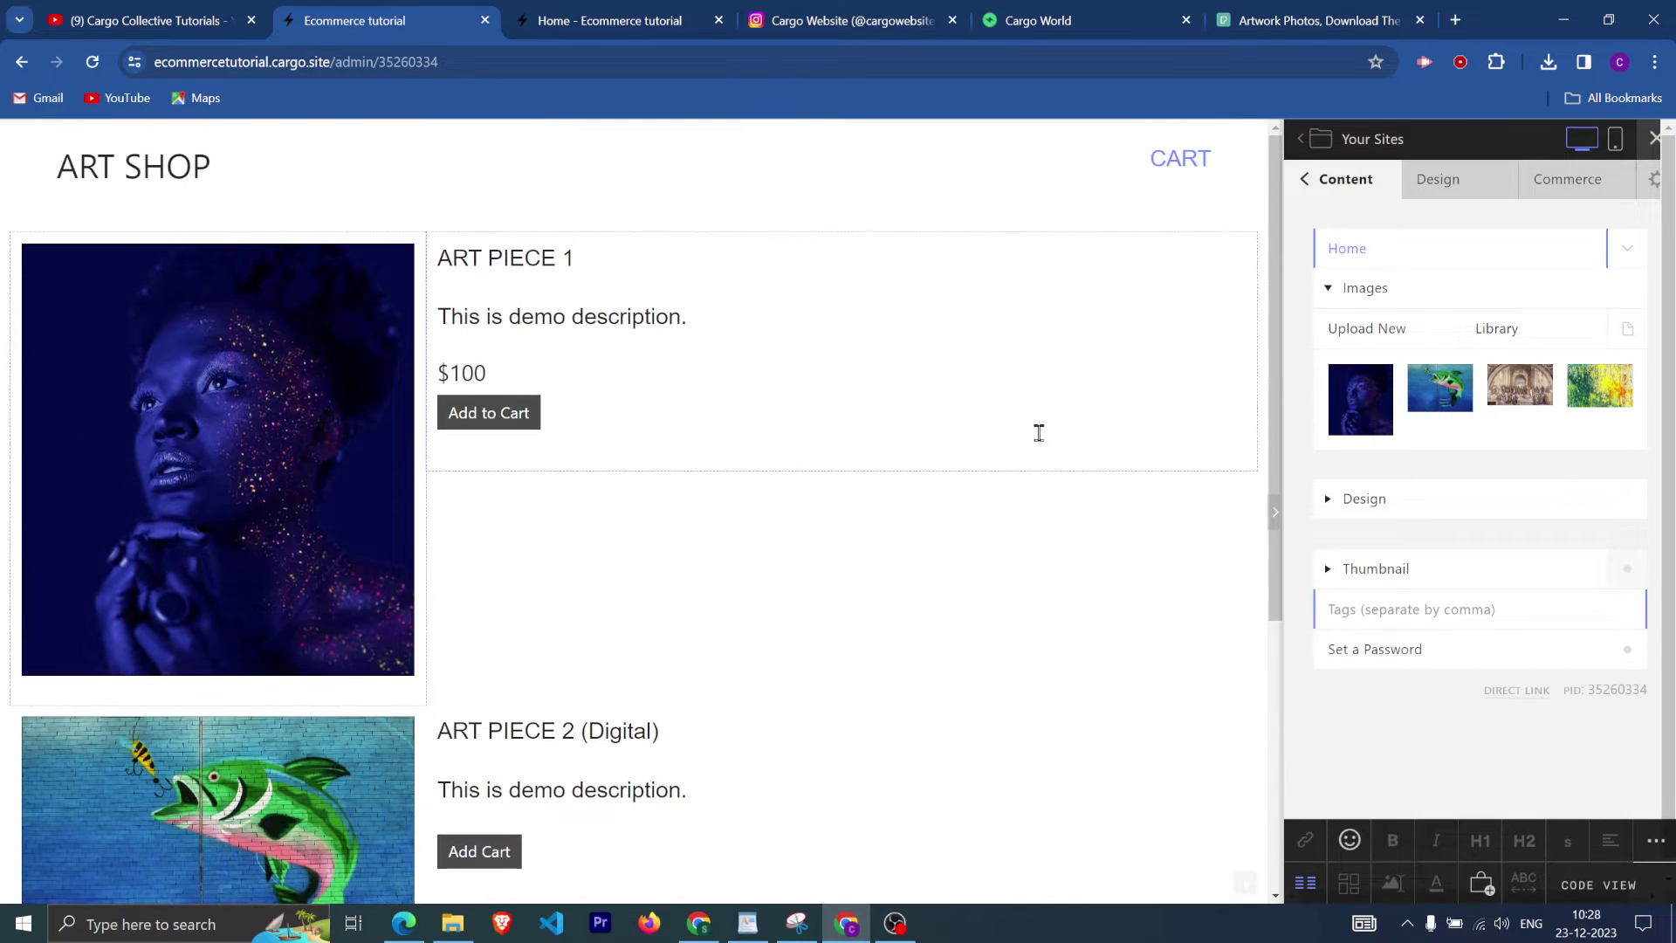
Review the store's product list and its orders.
click(1321, 187)
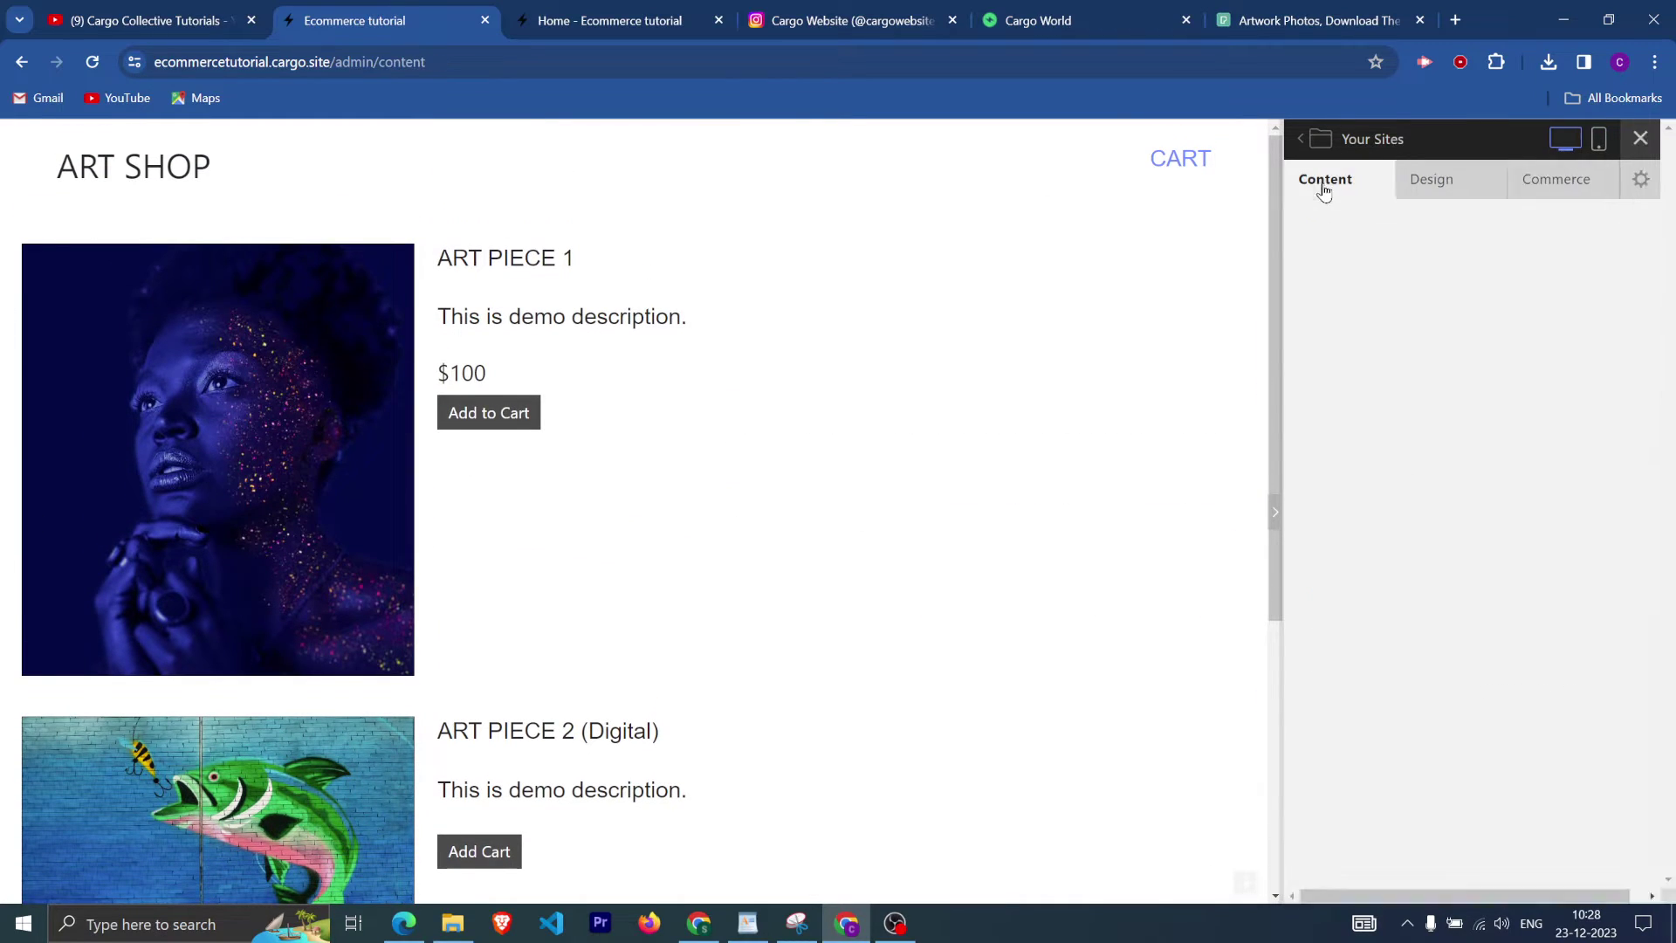
click(1577, 185)
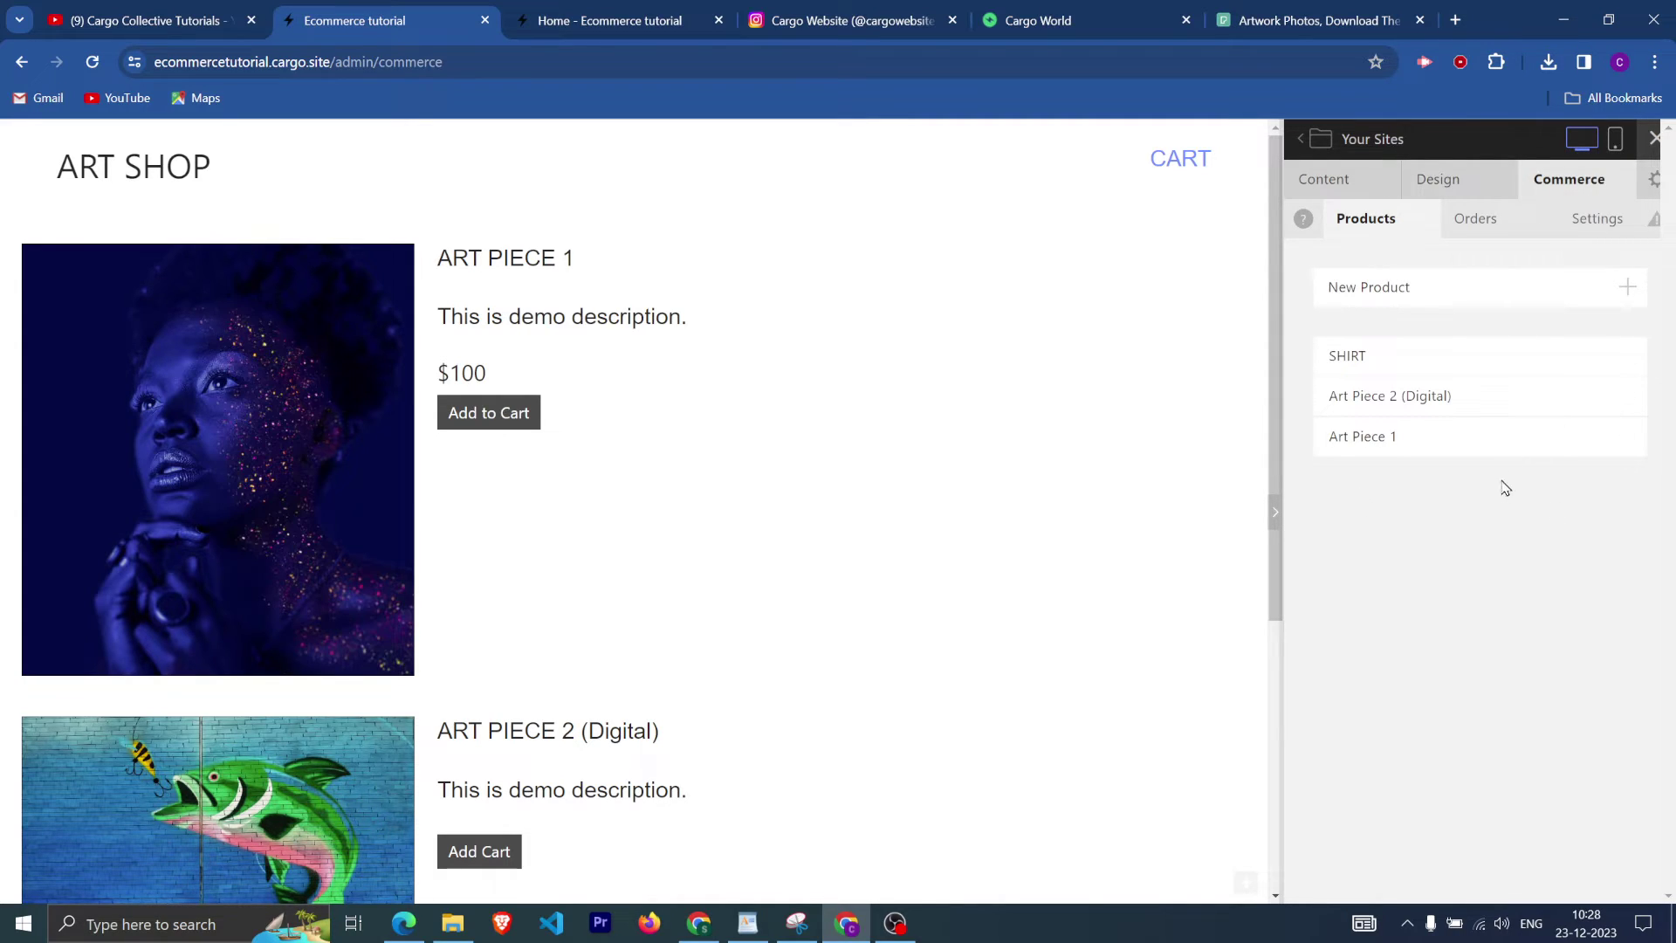
click(1493, 229)
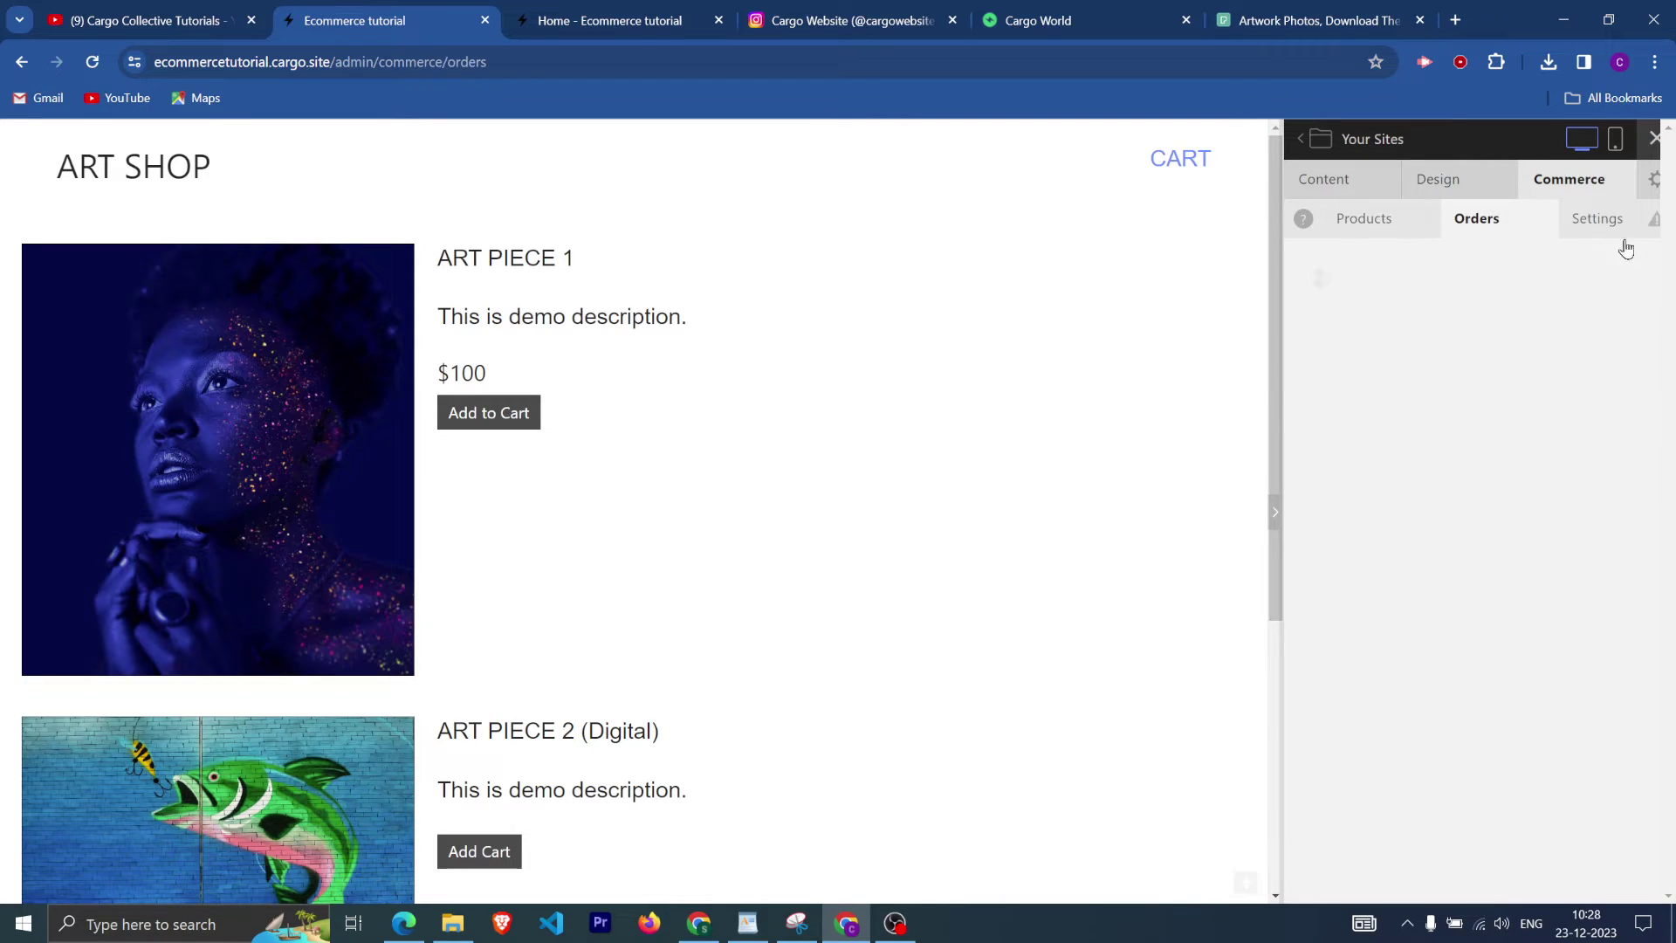
Examine the store's settings for shop information, payment providers and shipping.
click(1600, 223)
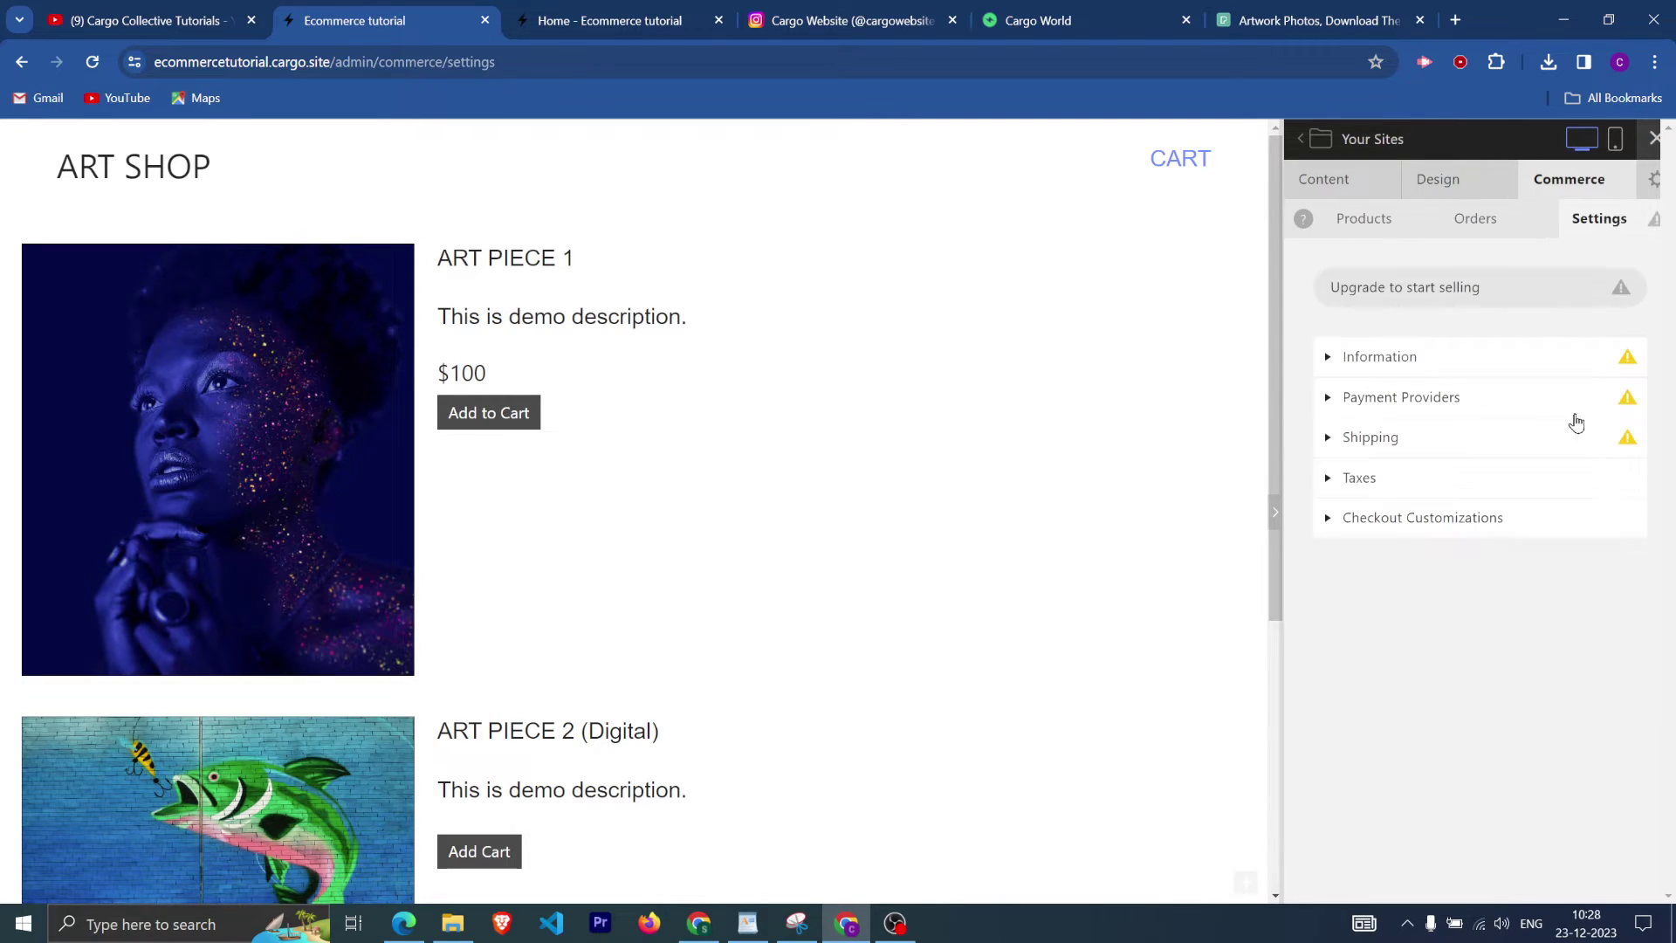
click(1349, 356)
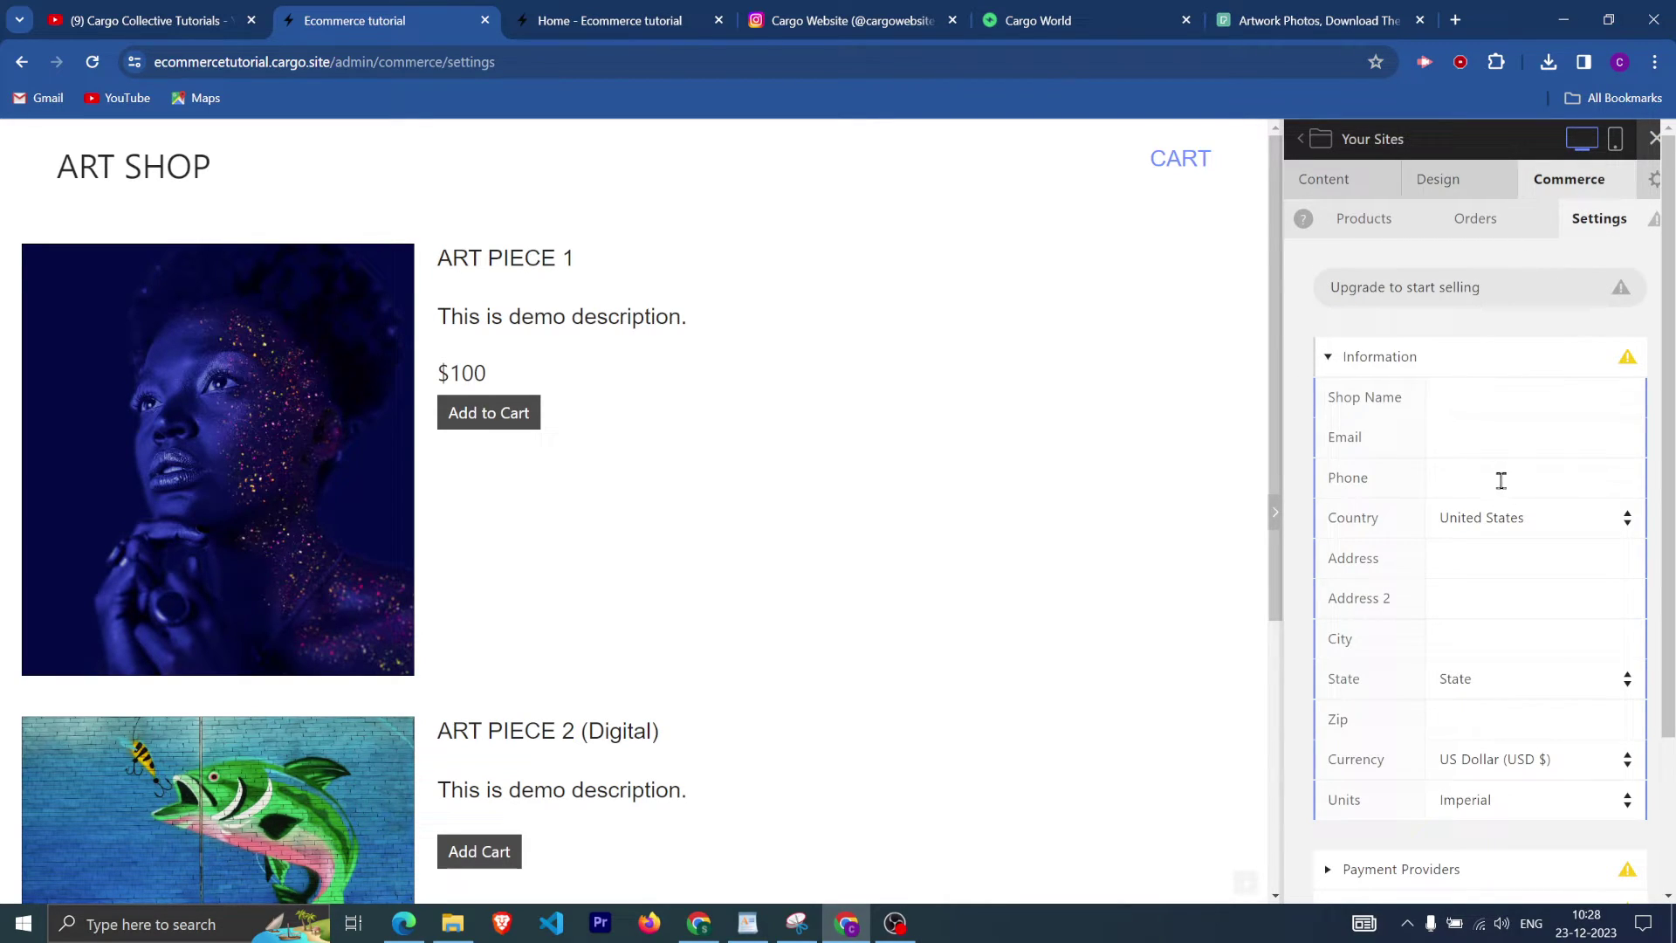
scroll(1501, 480, down, 3)
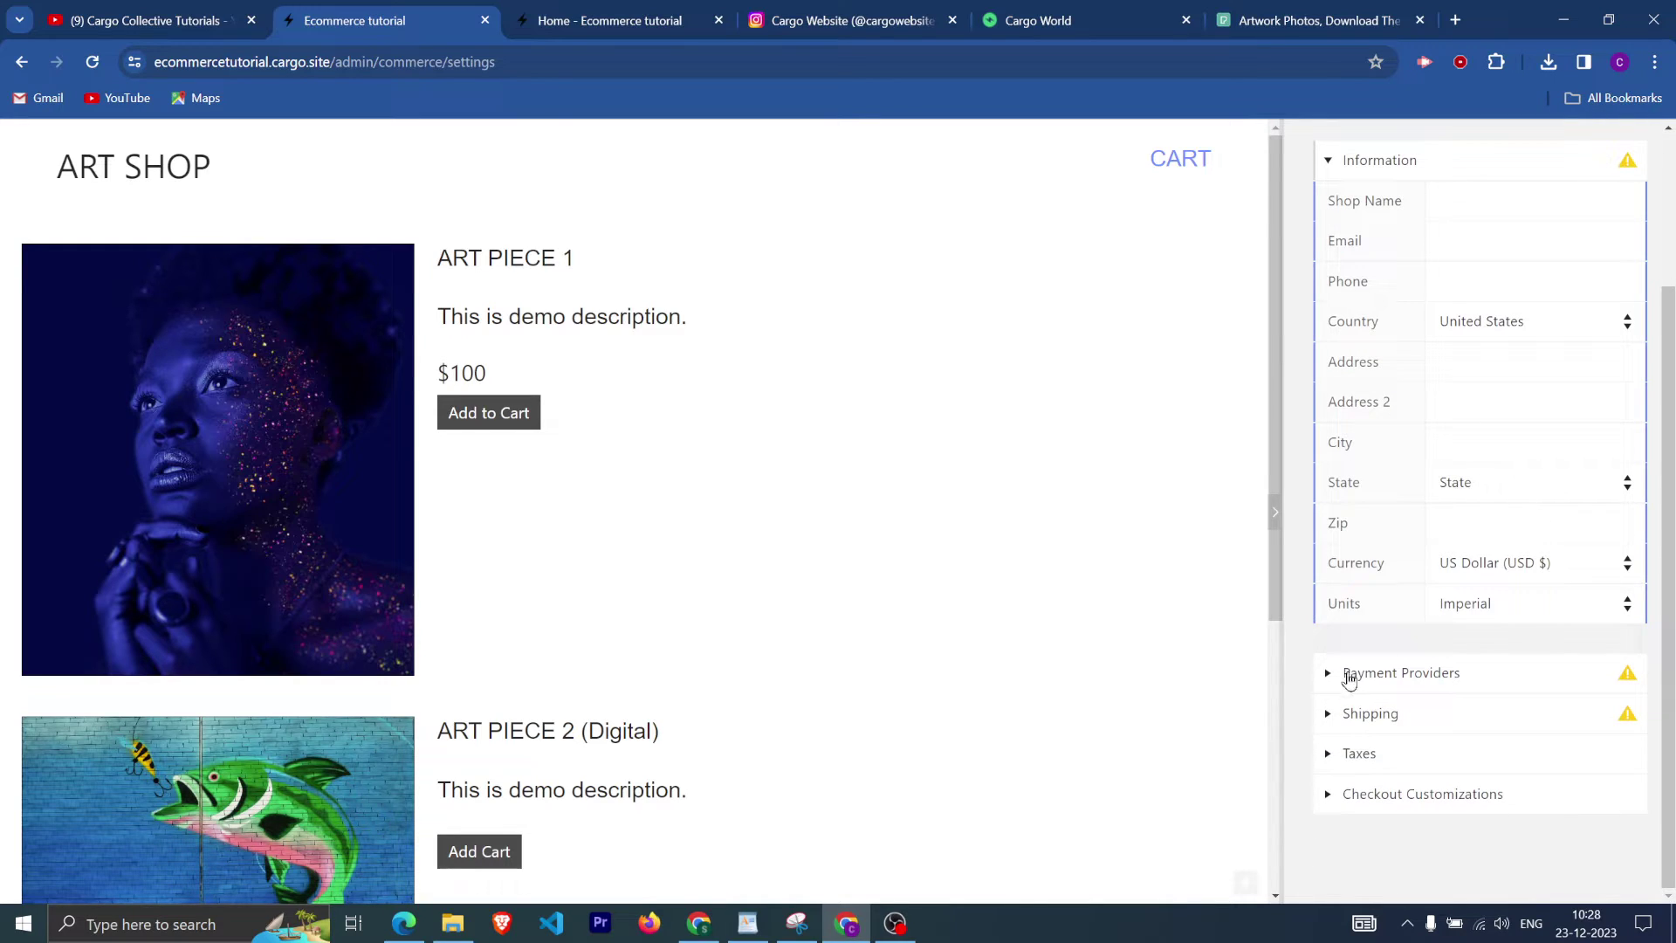
click(1375, 679)
scroll(1562, 536, down, 2)
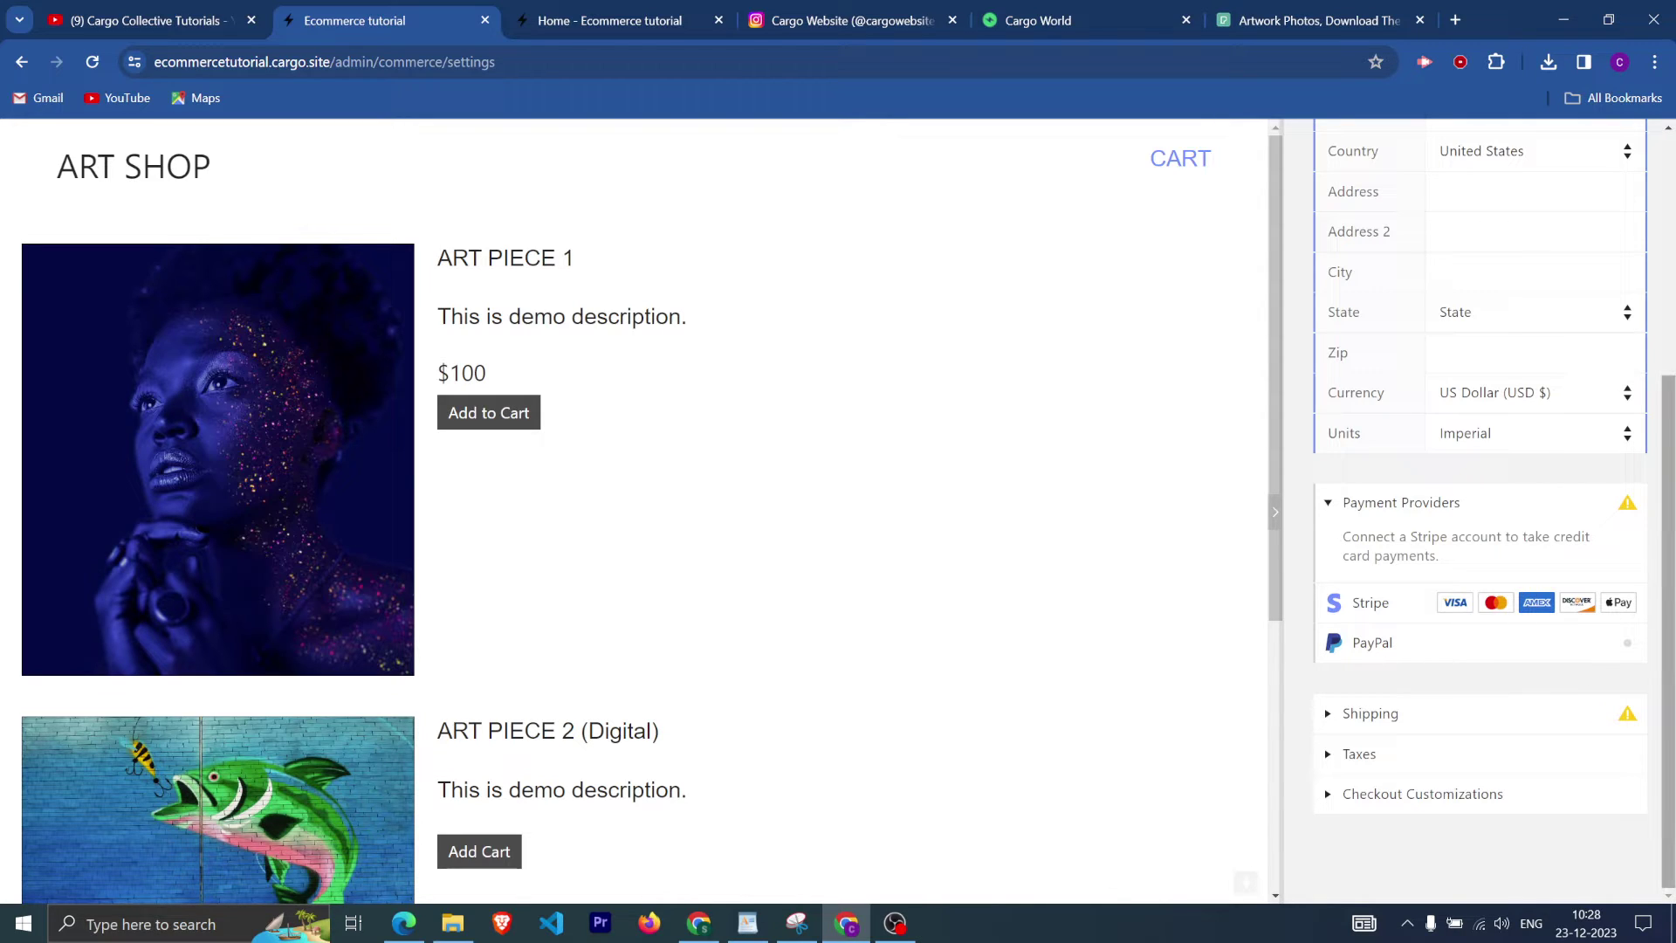
click(1363, 729)
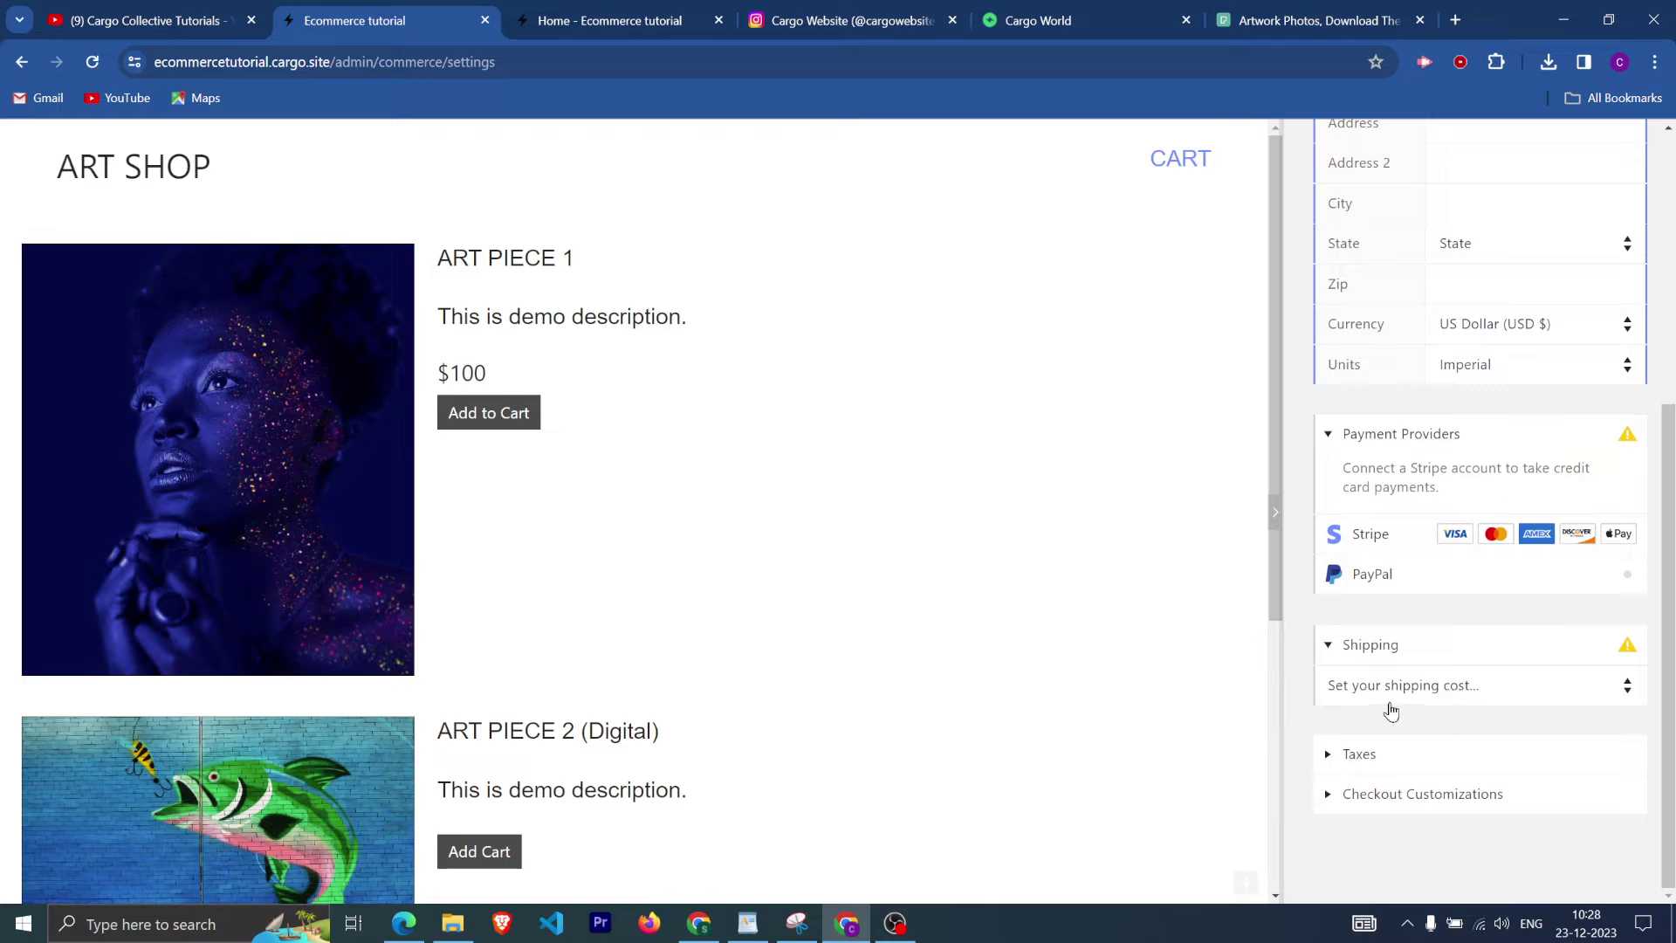
Set the store's shipping cost method to Define your own shipping options.
click(1502, 697)
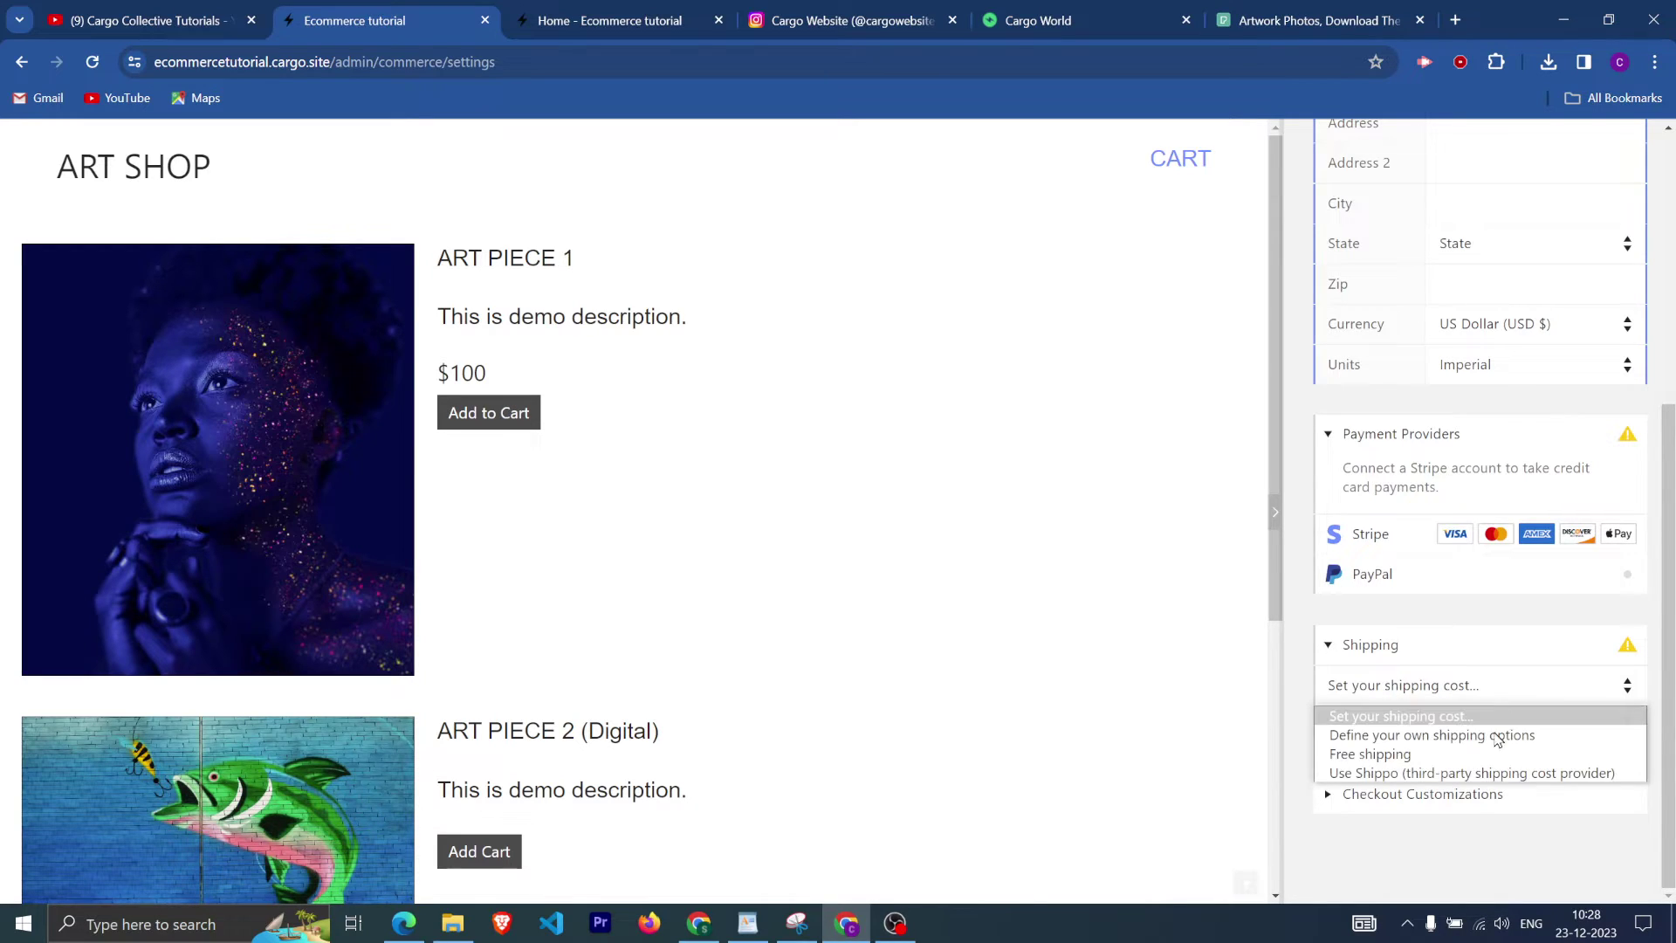
click(1431, 754)
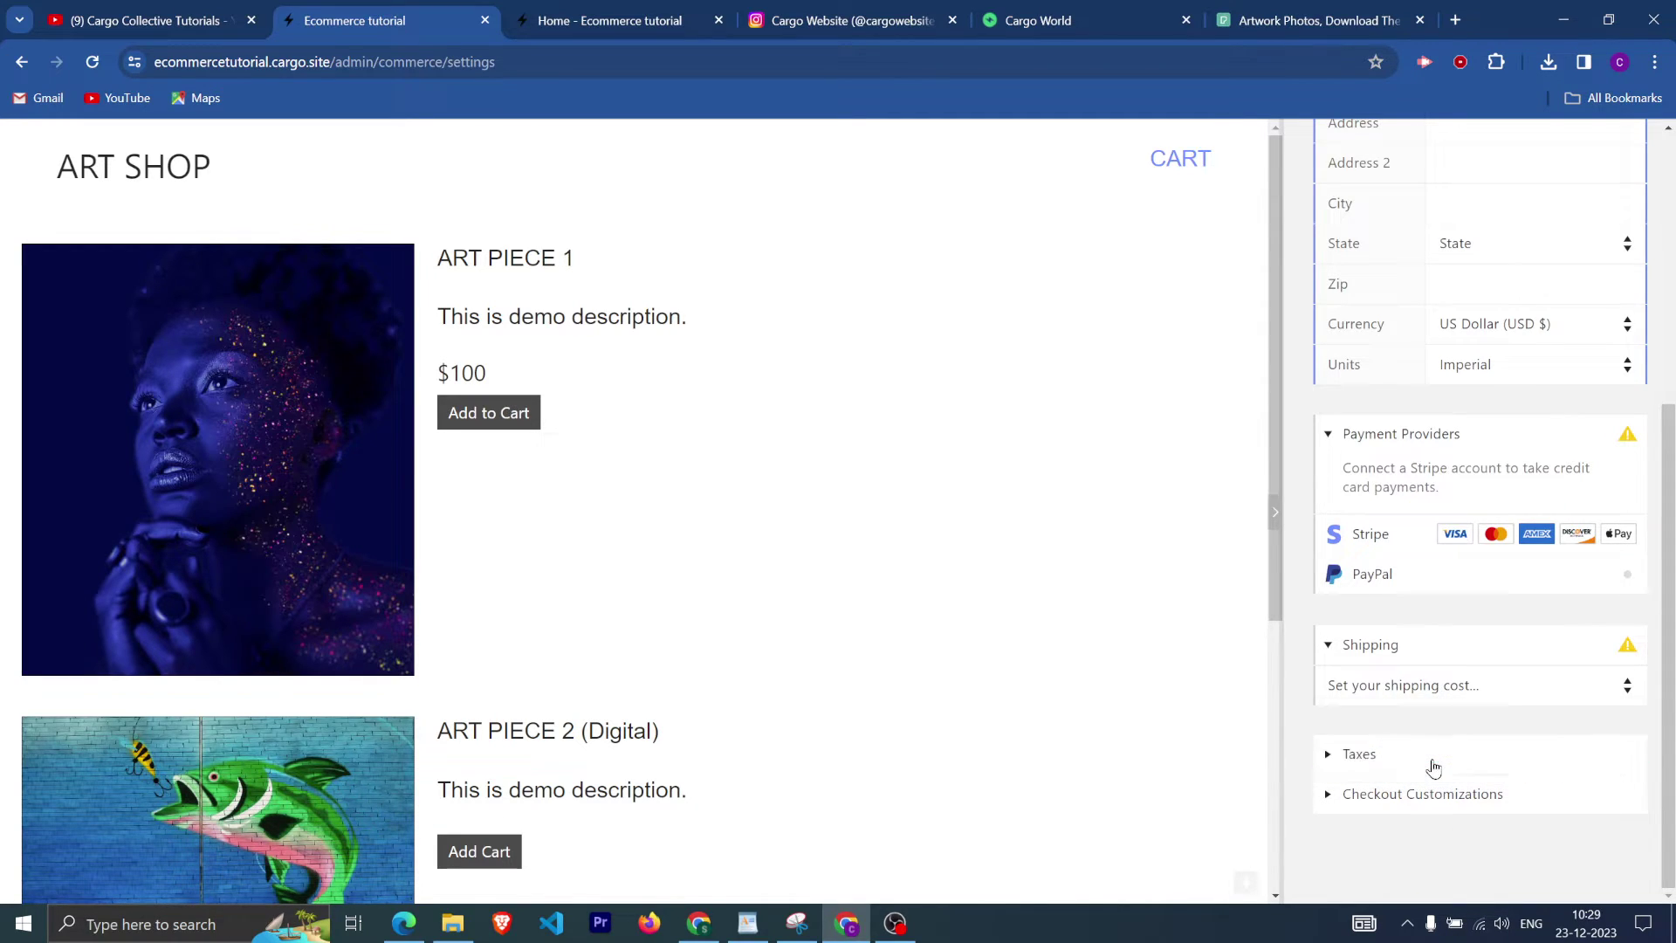
click(1435, 690)
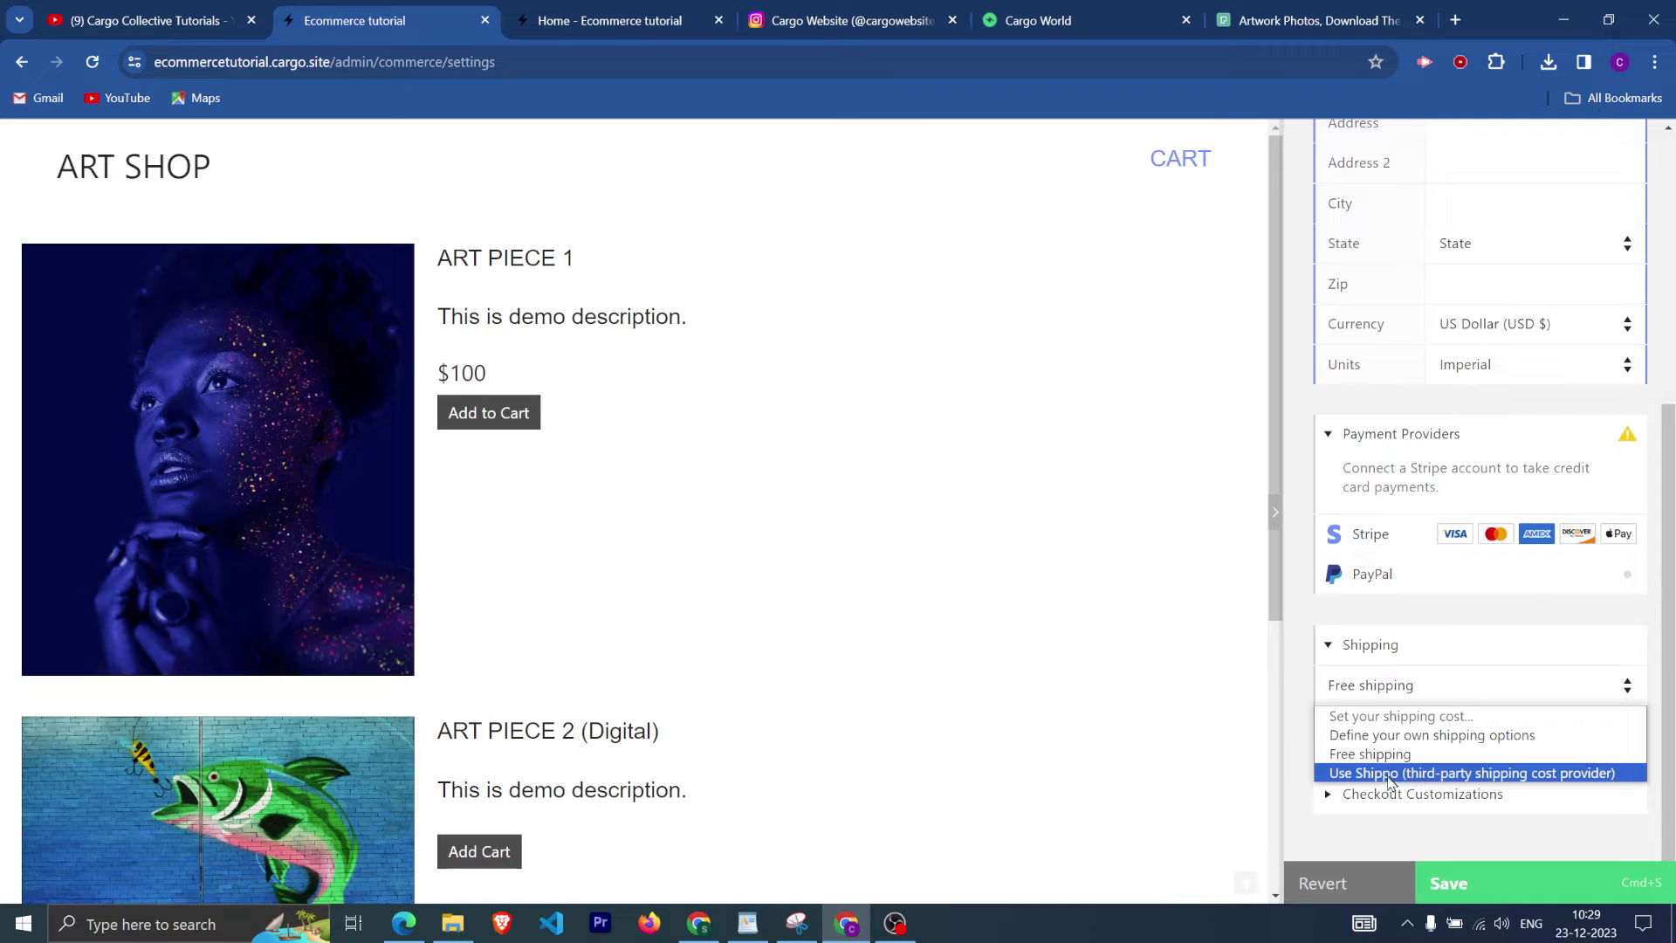
click(1439, 740)
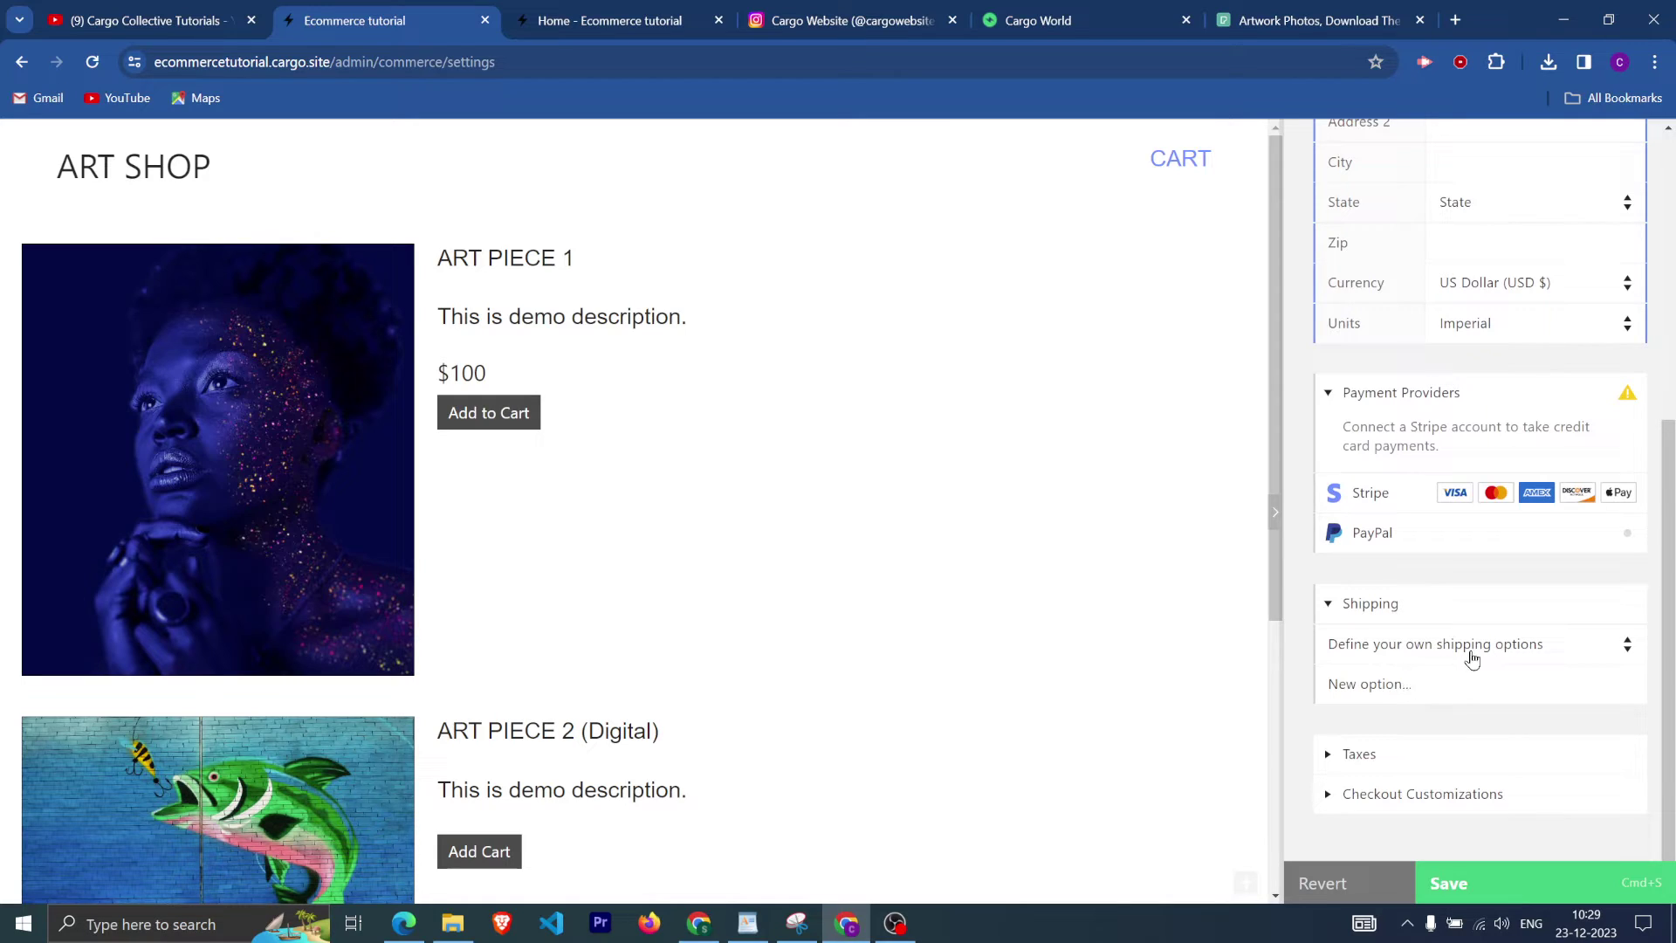
Start a new shipping option named US SHIPPING with a cost of $10.
click(1387, 694)
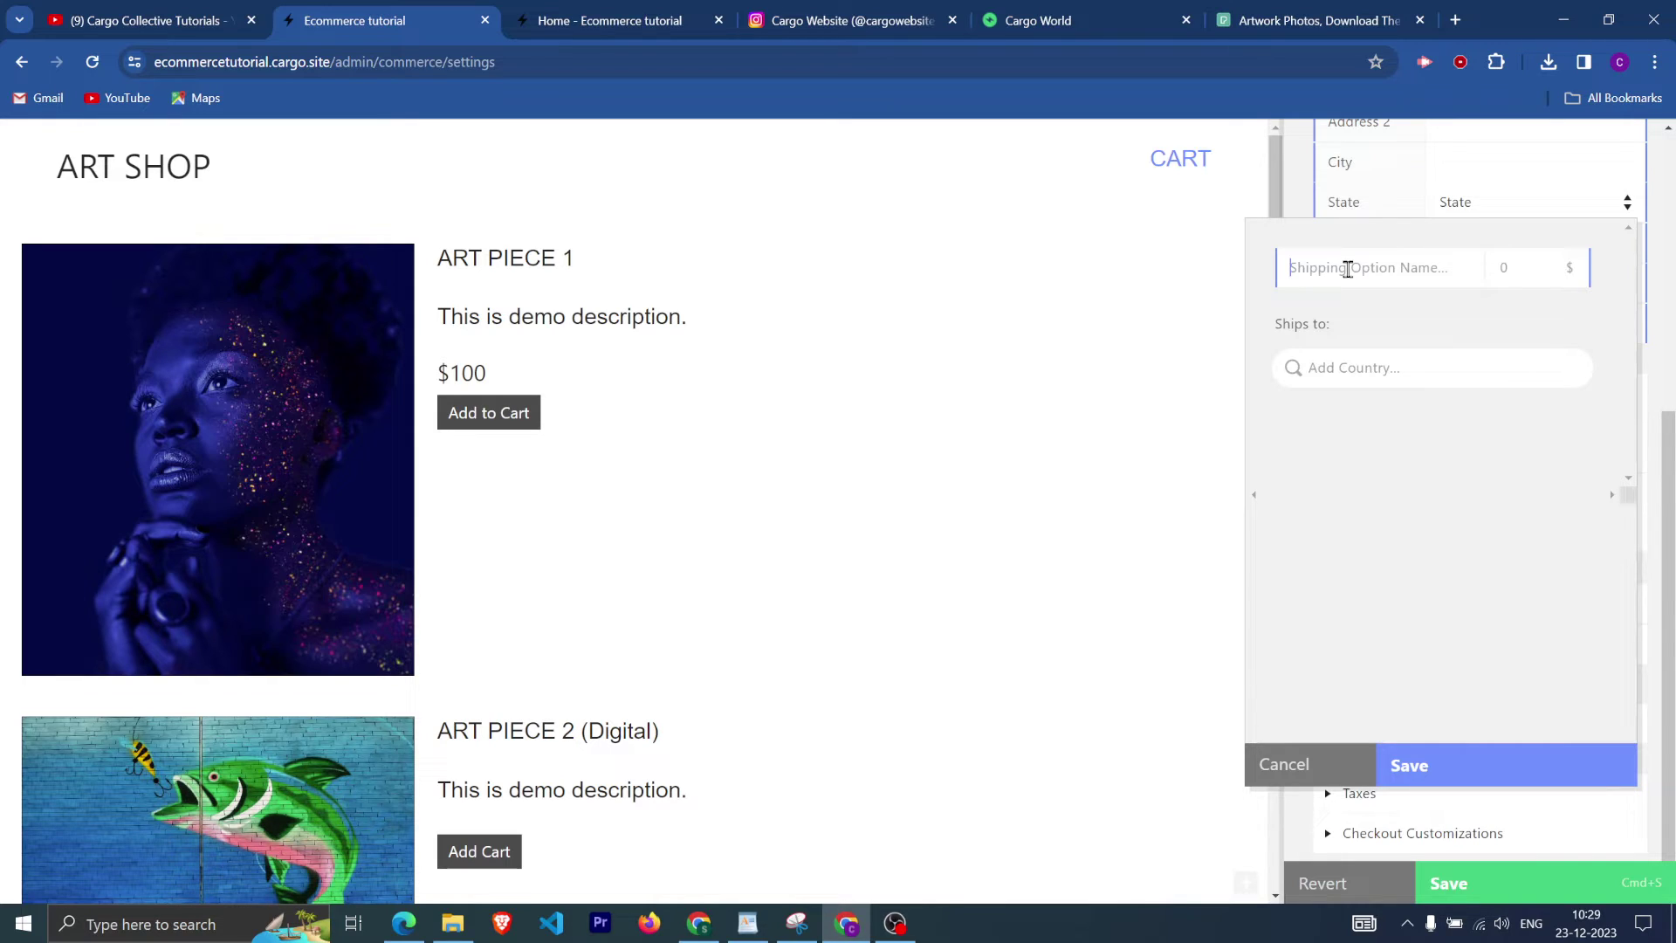
text(US SHIPPING)
click(1524, 263)
Try United States as the shipping option's destination, look over its states, and remove the country again.
click(1405, 377)
text(Unit)
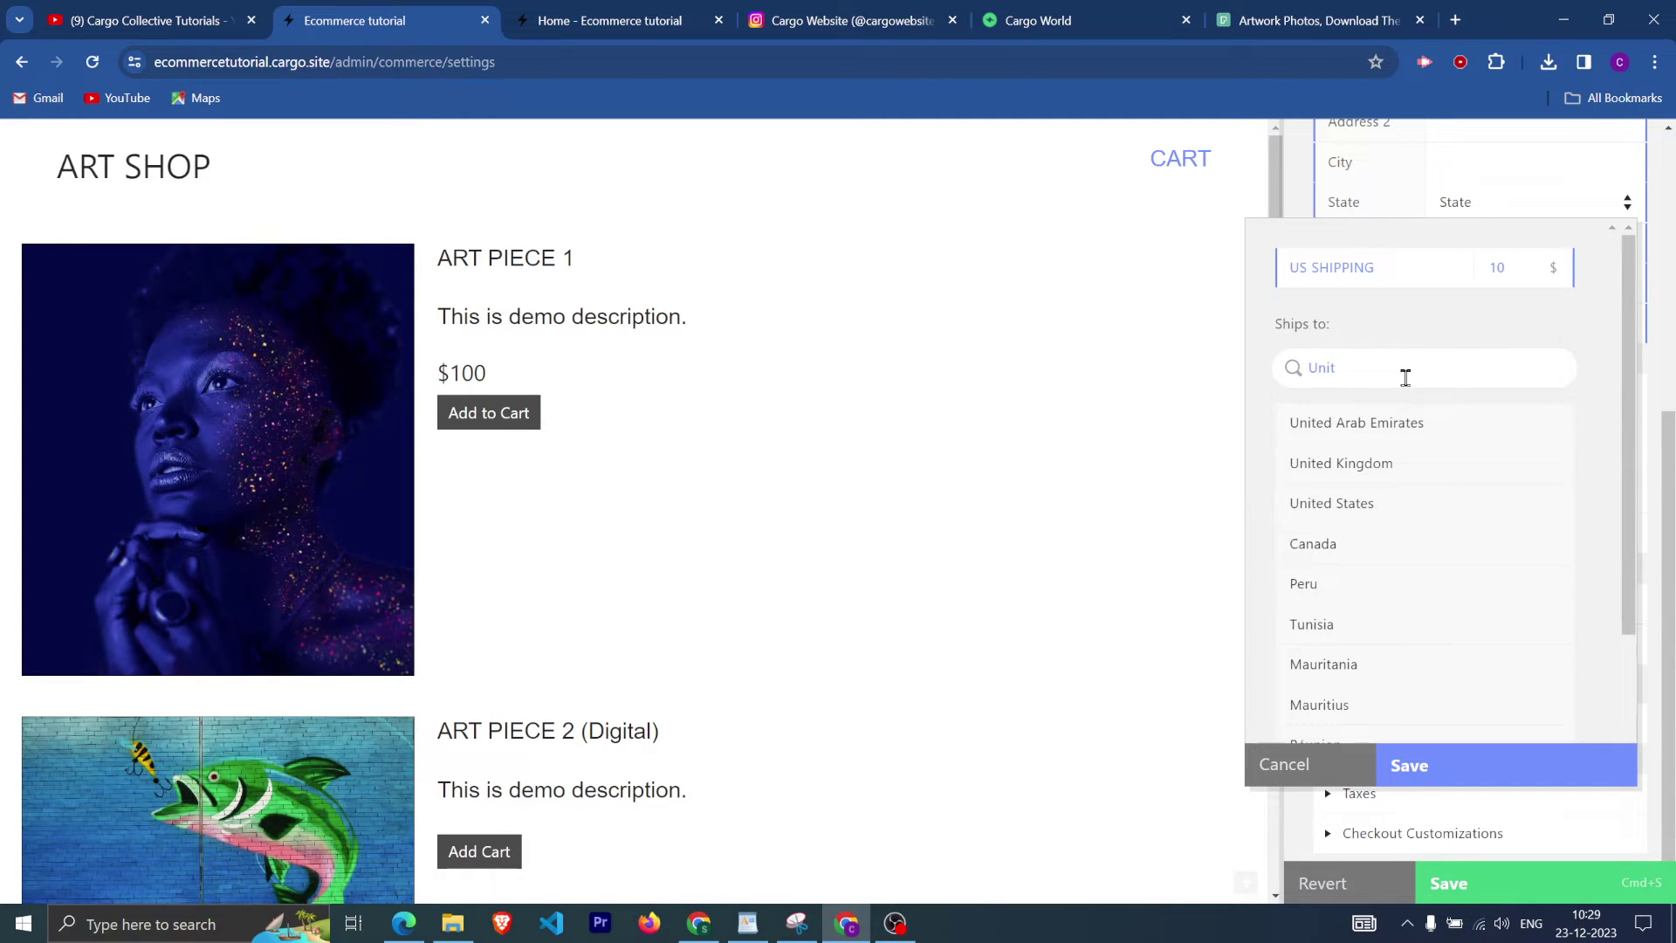
click(1384, 502)
click(1363, 444)
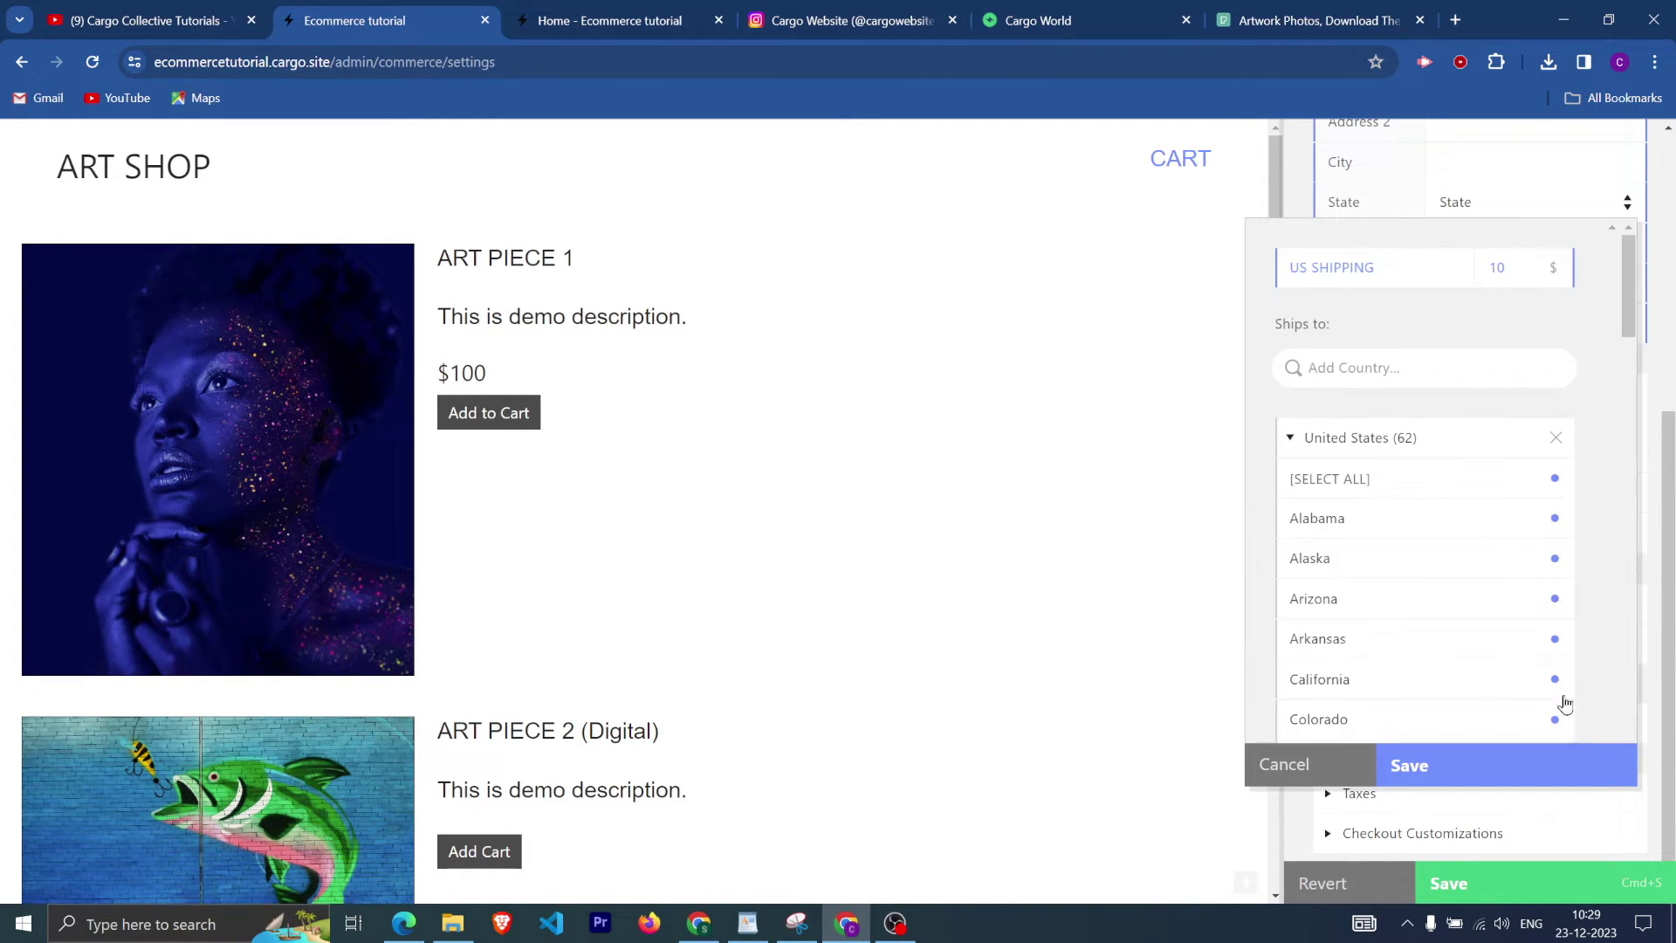
scroll(1565, 703, down, 5)
scroll(1473, 632, up, 5)
scroll(1541, 598, down, 3)
scroll(1548, 629, up, 3)
click(1291, 443)
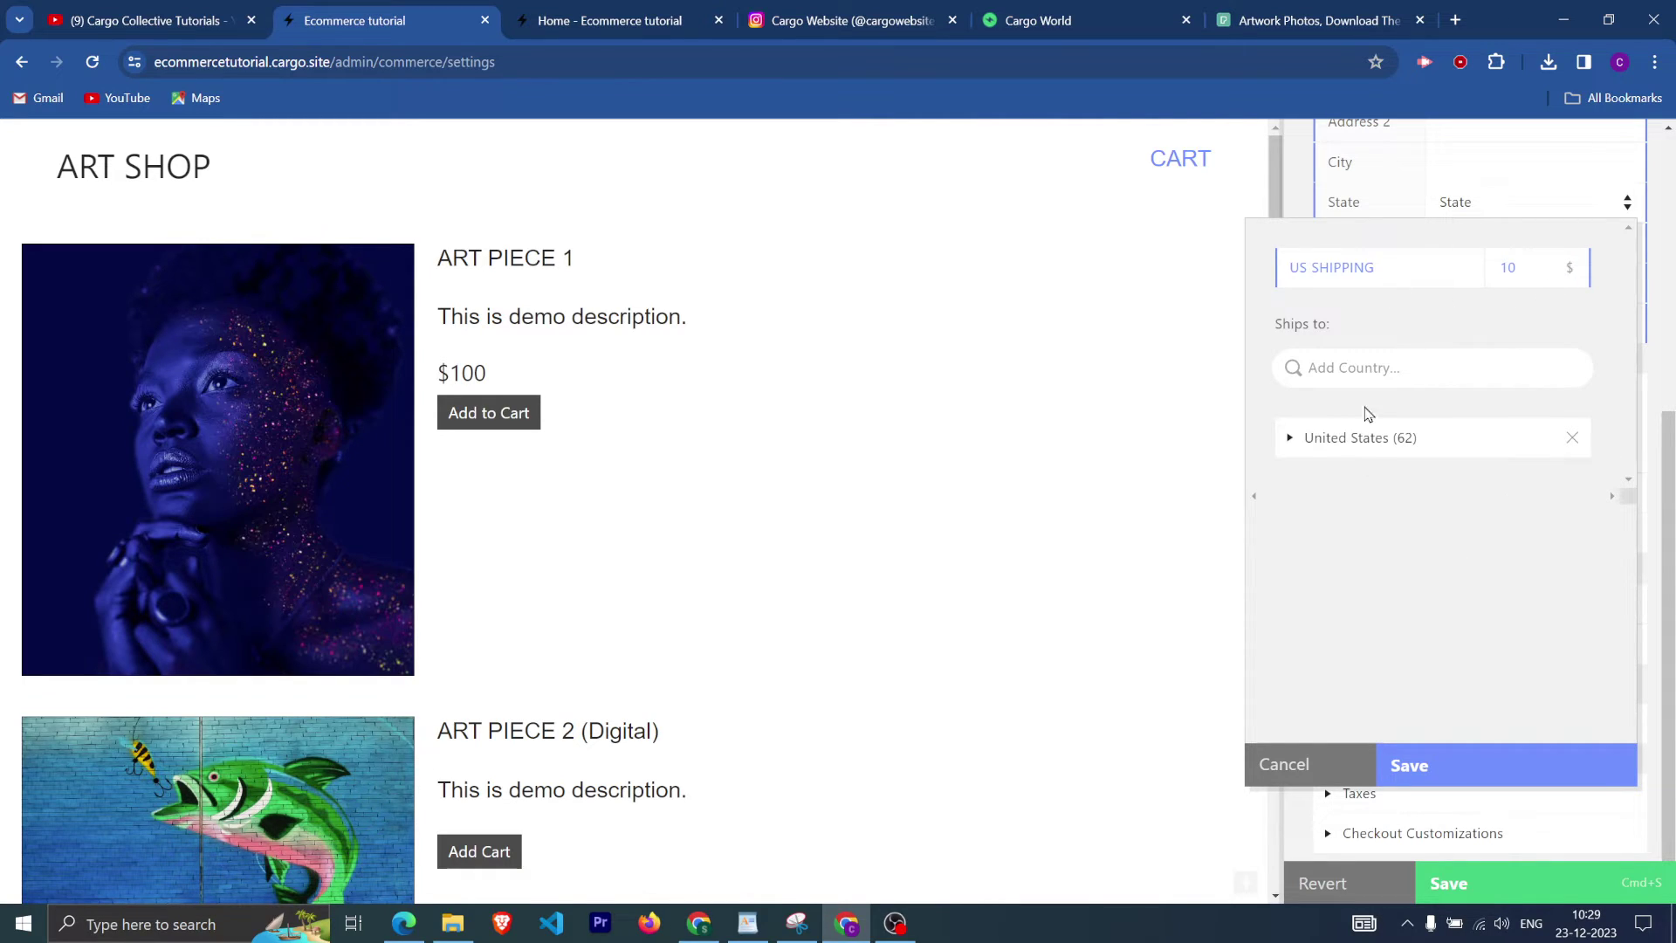
click(1574, 439)
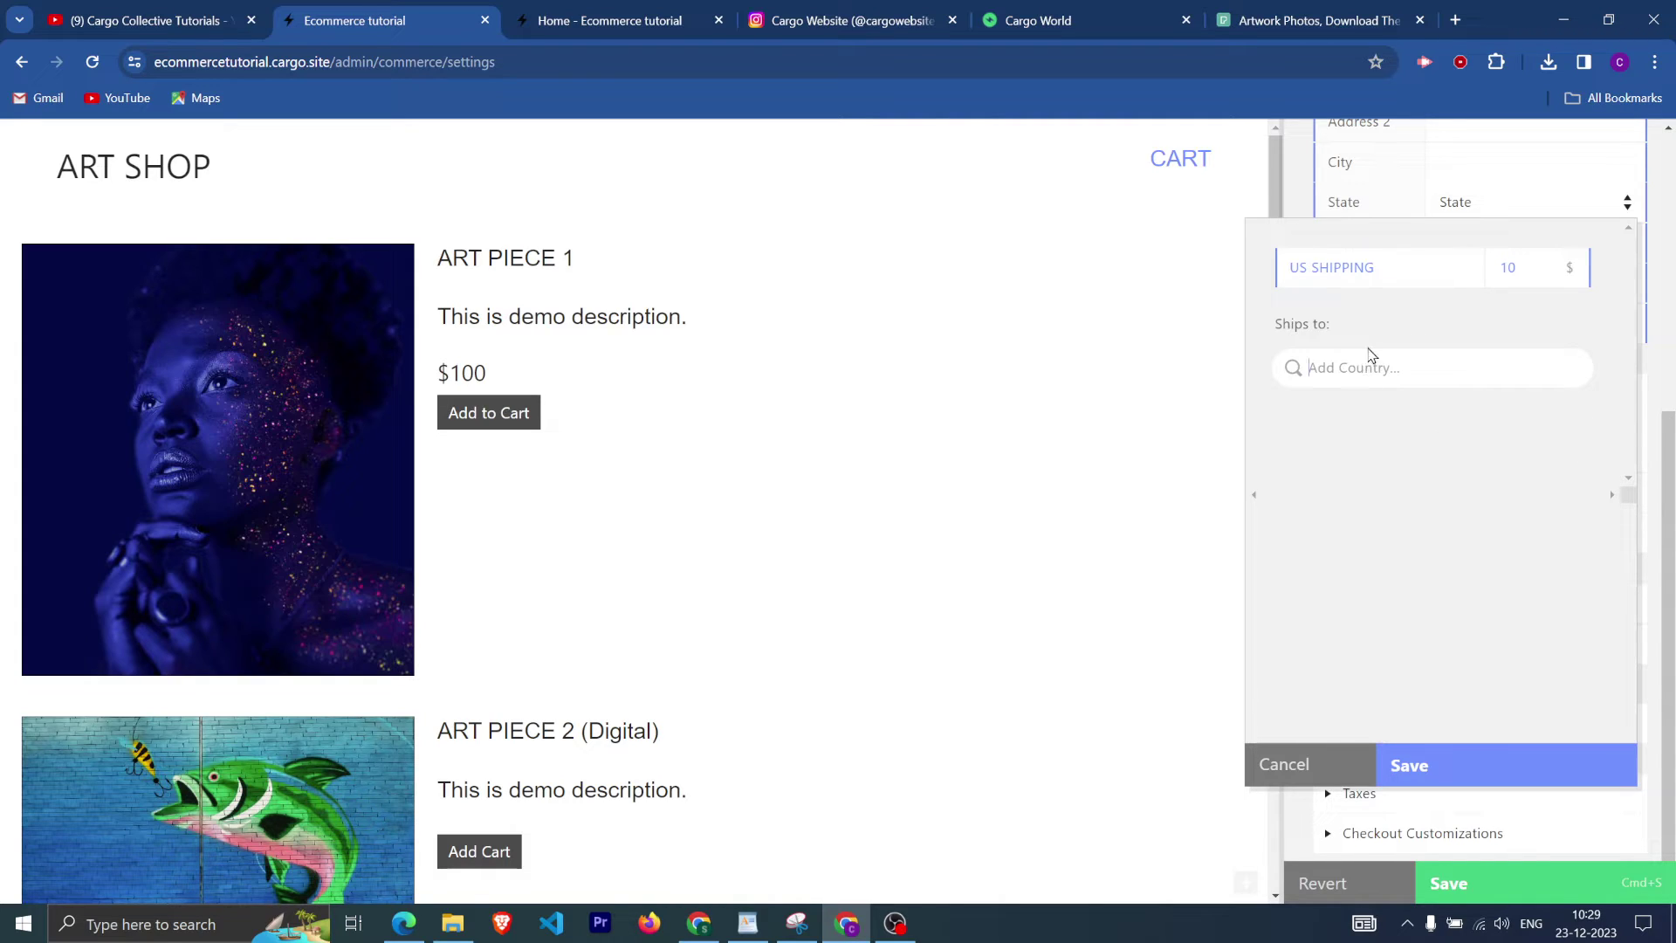
Add World as the US SHIPPING option's destination and save the shipping option.
click(1371, 358)
text(wor)
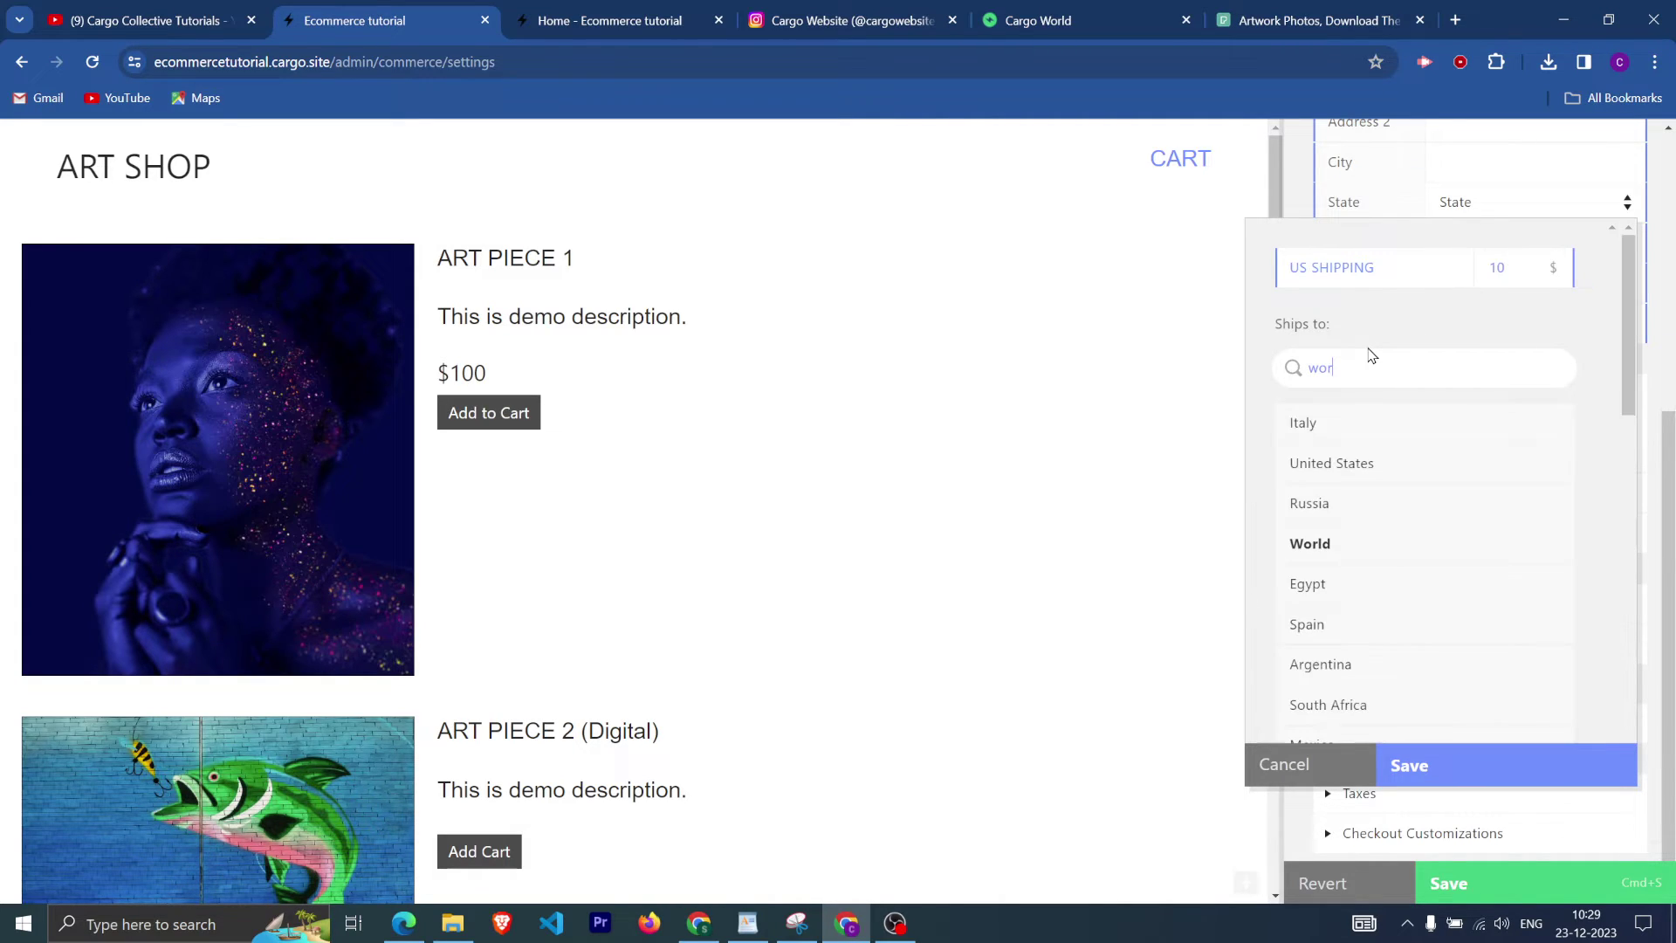
click(1370, 540)
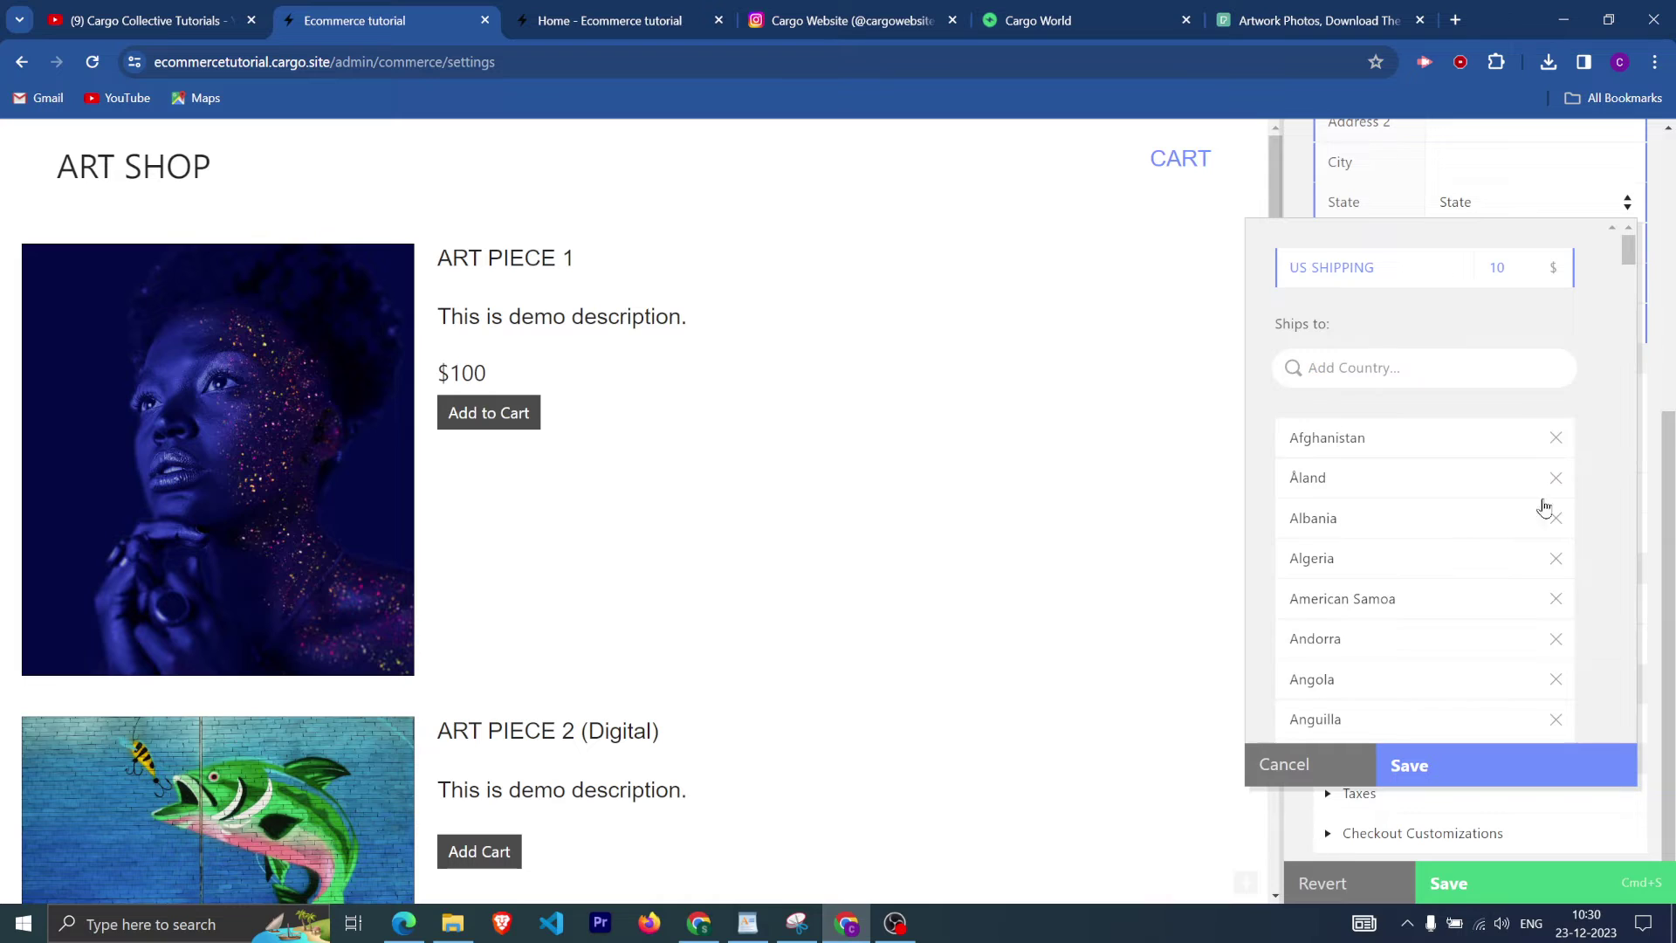
scroll(1573, 517, down, 6)
scroll(1571, 517, down, 3)
scroll(1601, 299, up, 8)
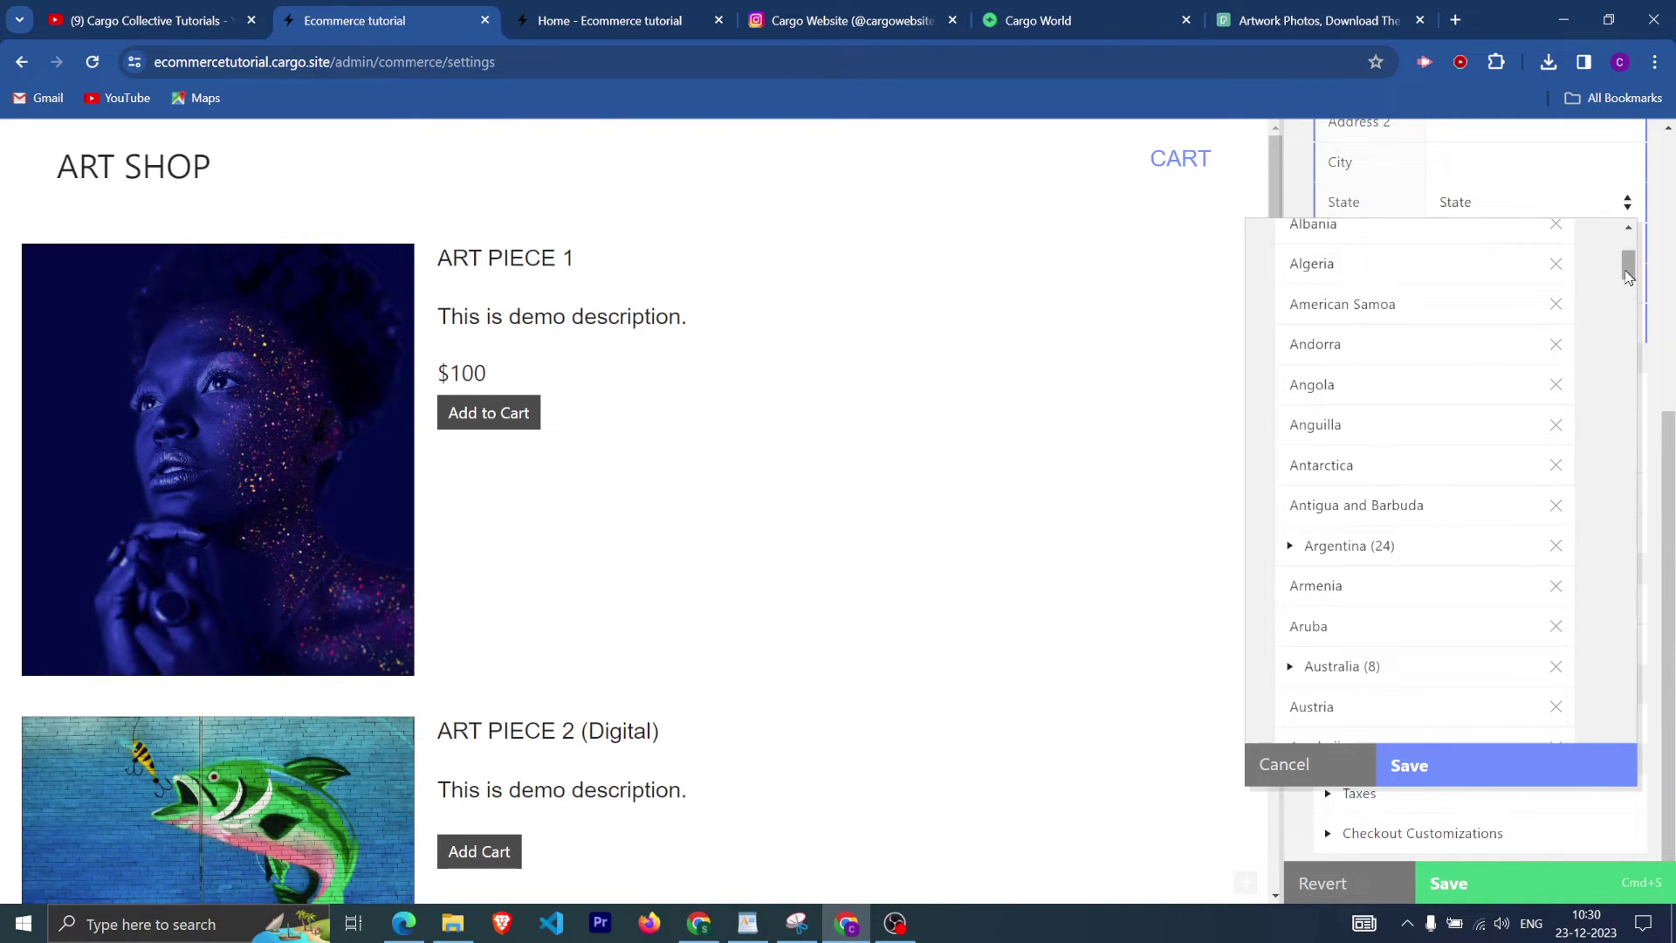
drag(1627, 266, 1621, 160)
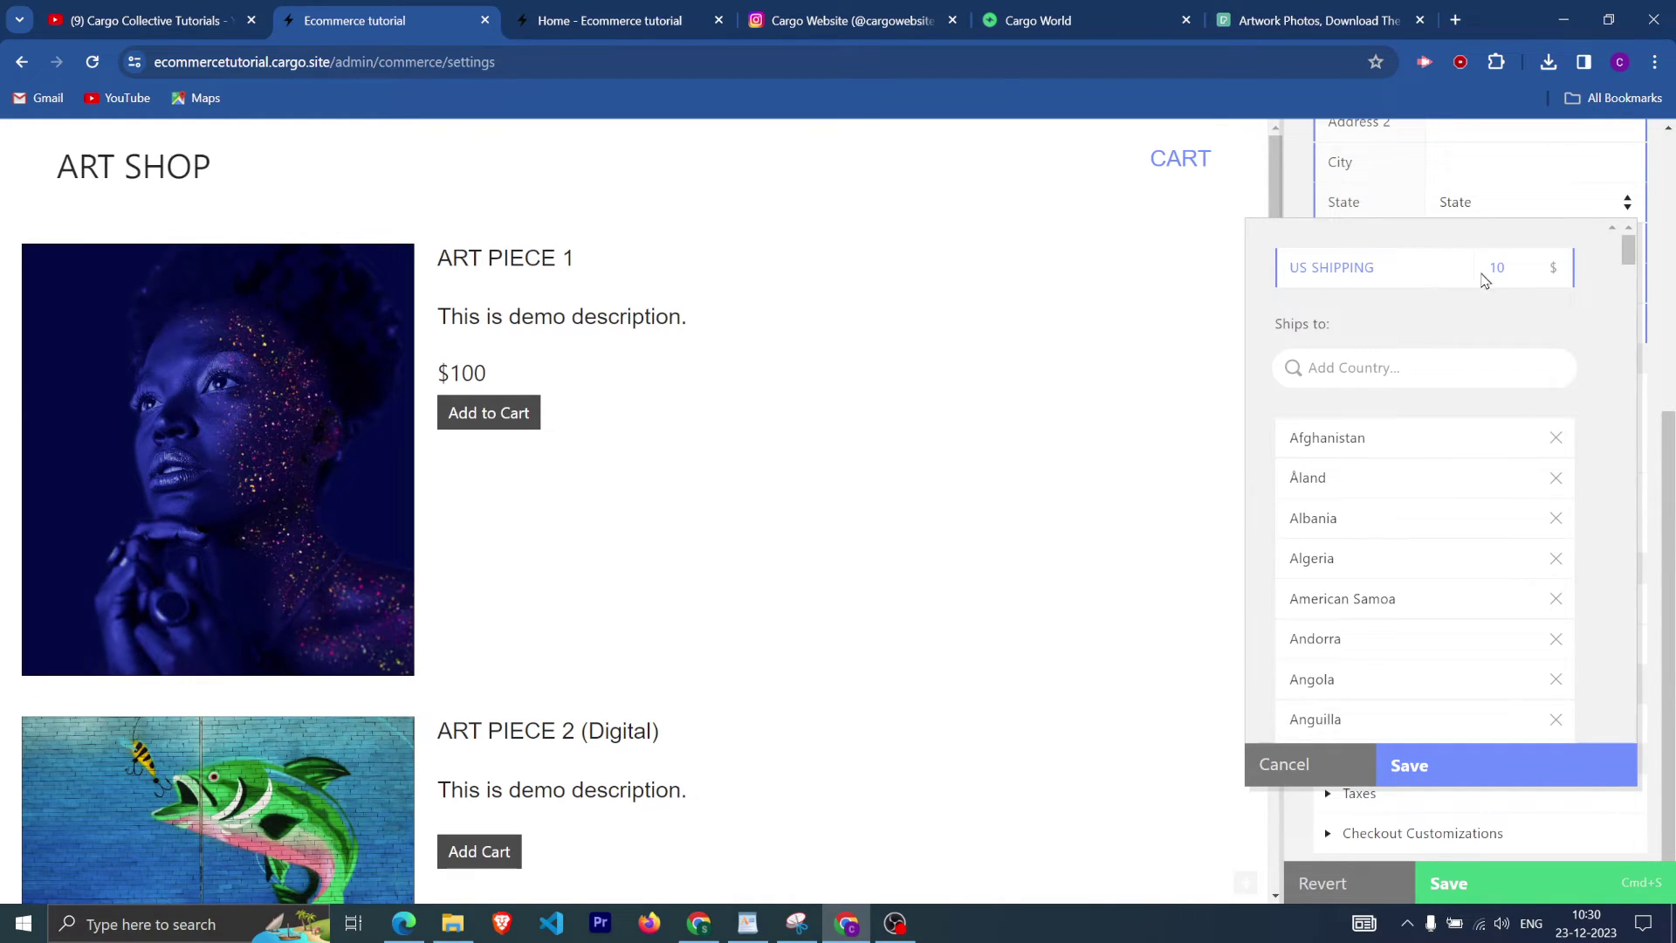
drag(1317, 272, 1290, 269)
click(1433, 773)
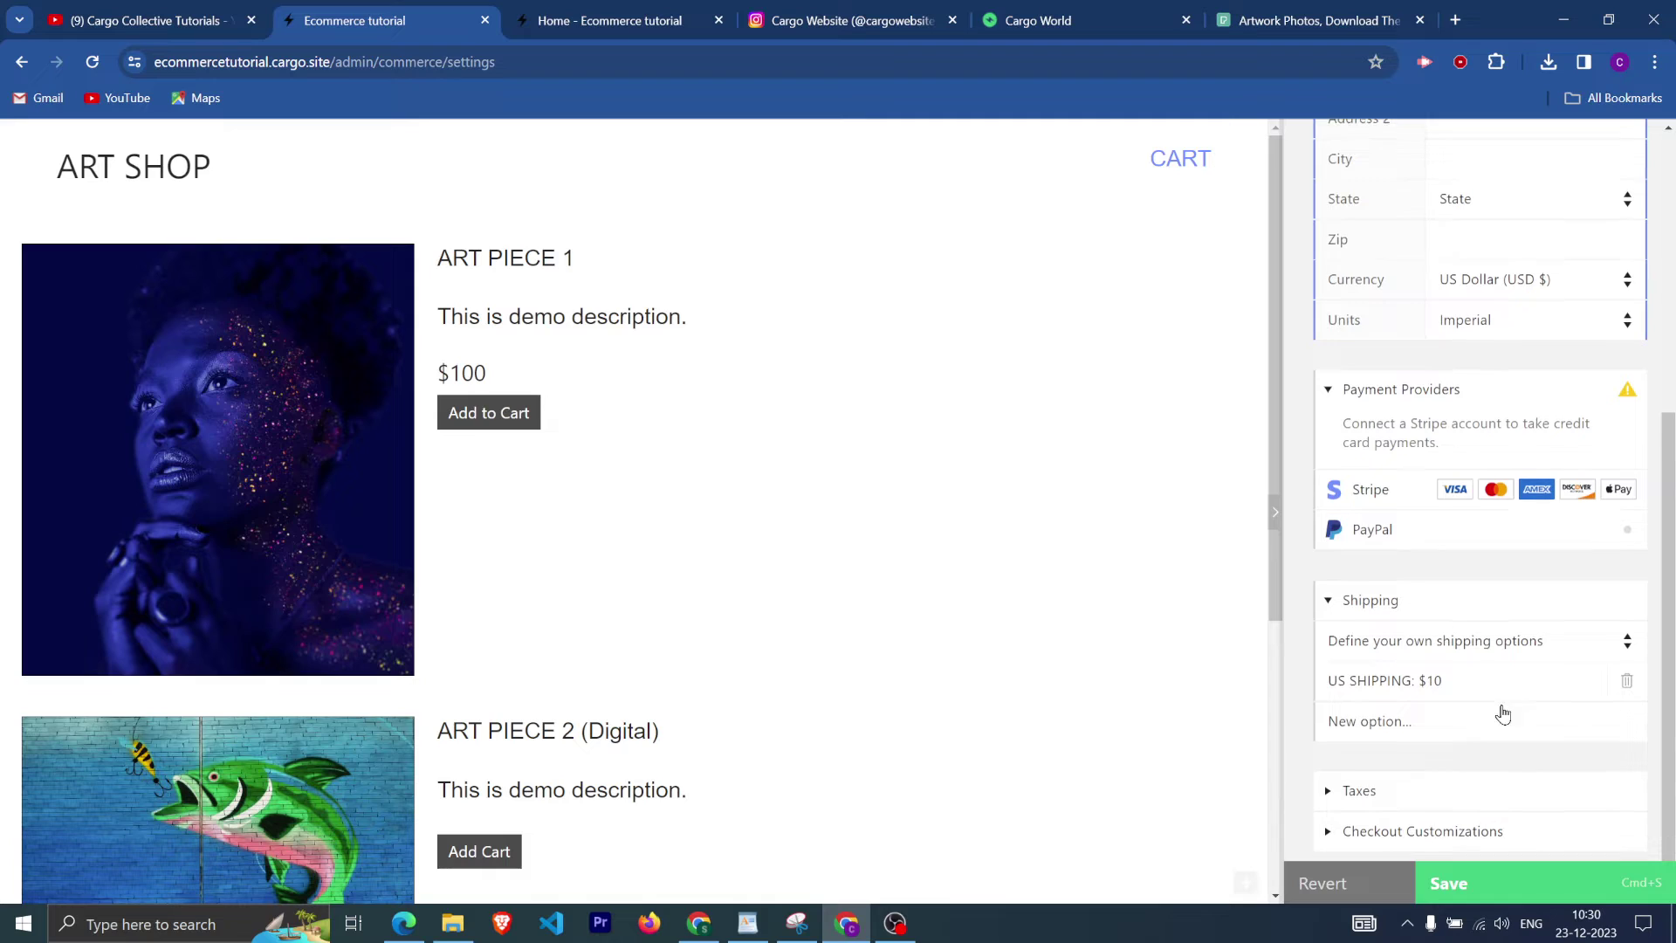
Set the store's tax collection to Define your own tax rates.
scroll(1518, 690, down, 1)
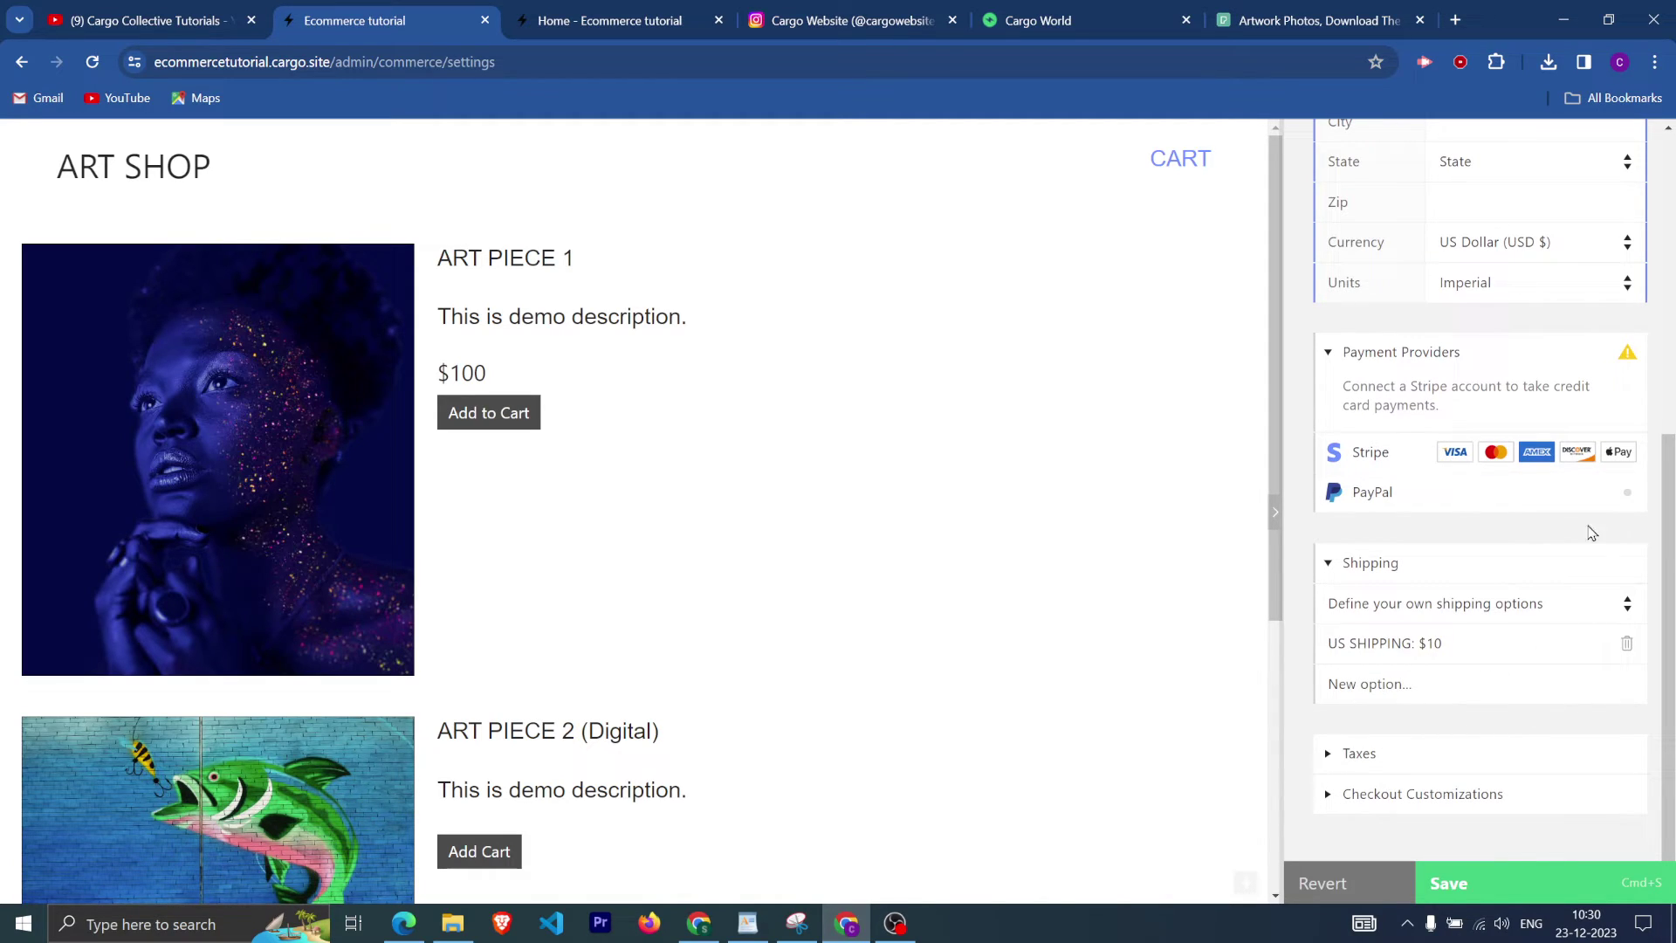
click(1348, 757)
scroll(1529, 670, down, 1)
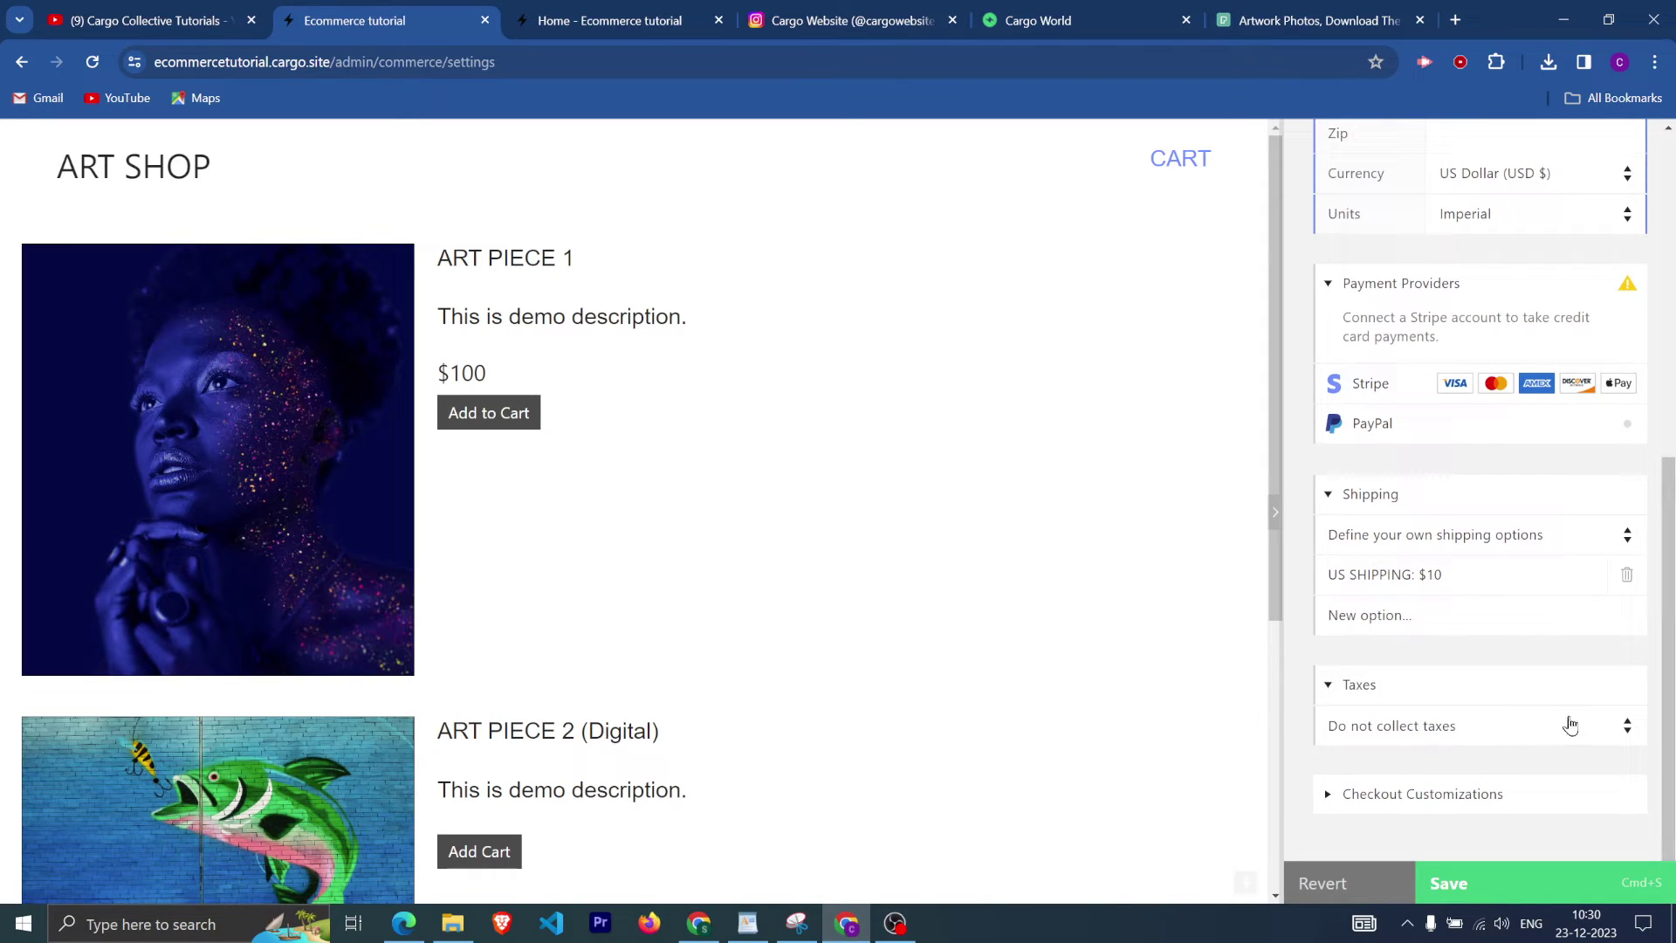
click(1449, 731)
click(1521, 729)
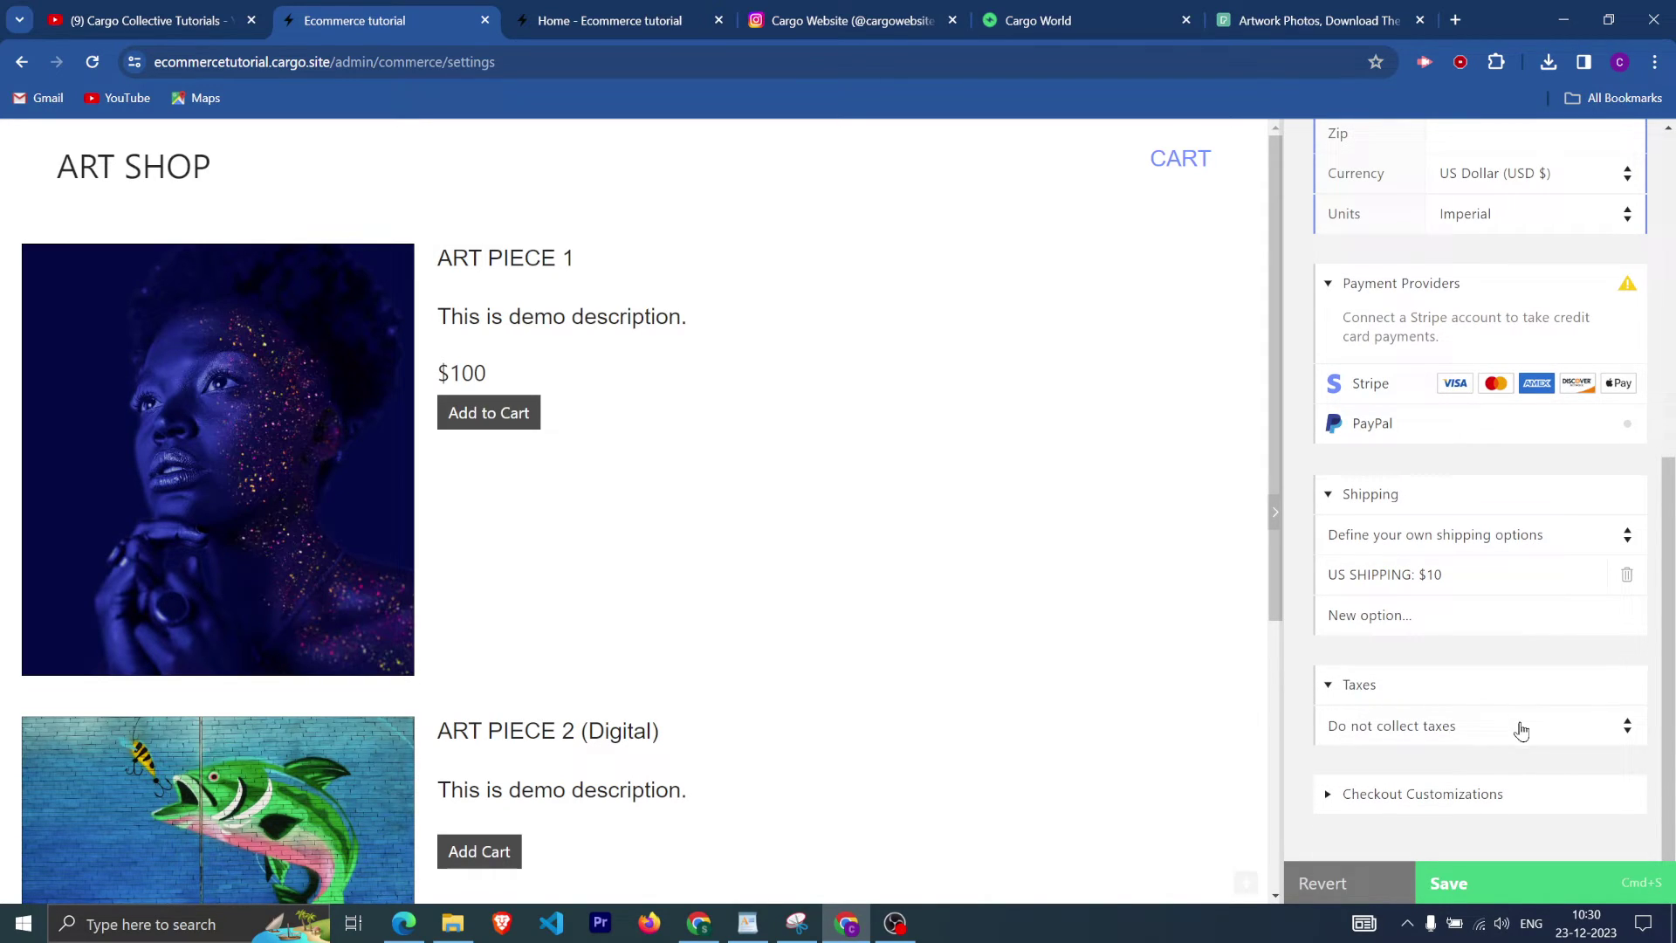
click(1425, 733)
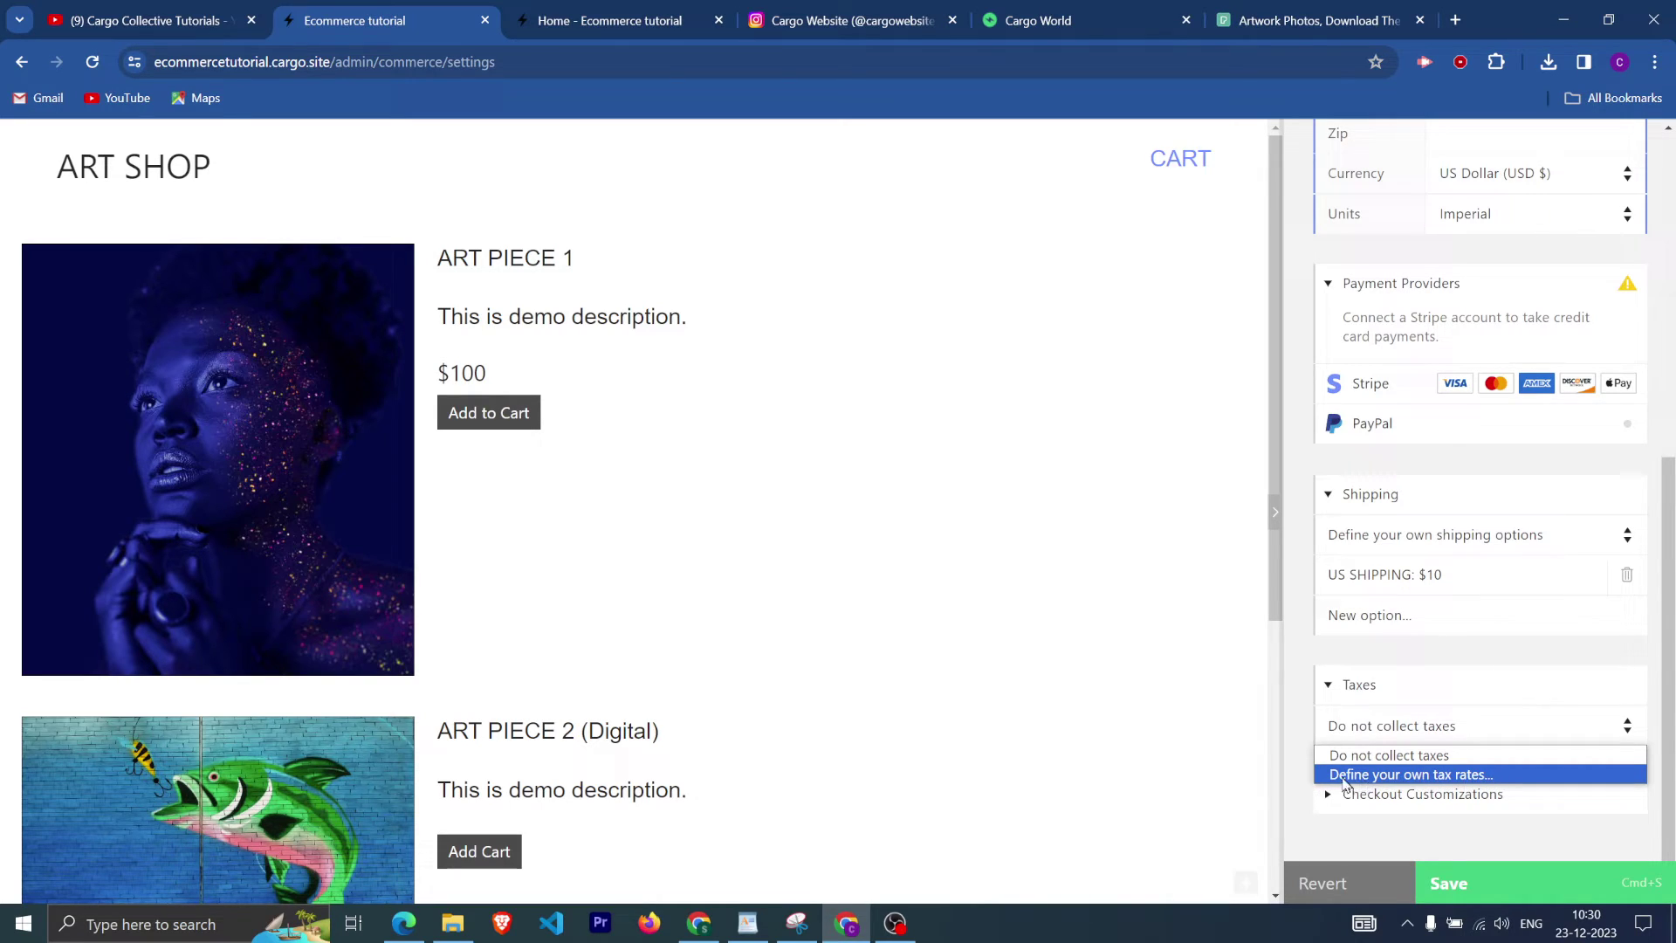
click(1415, 777)
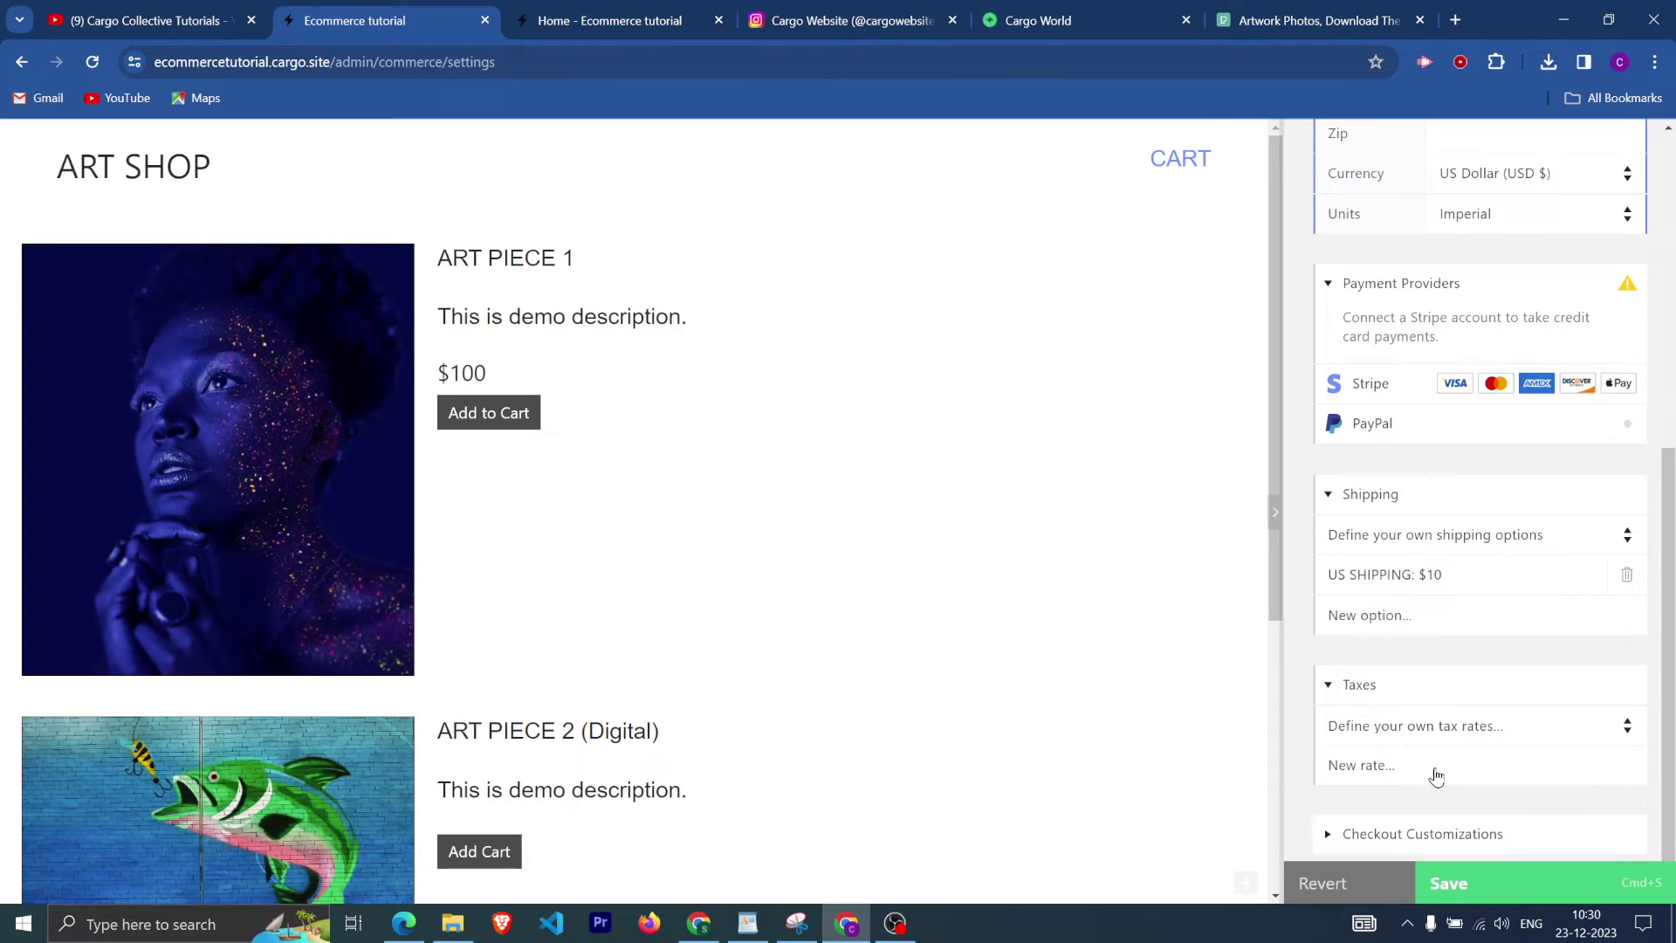
Create a 1% tax rate named DEMO for United States that includes shipping cost in the calculation, and save it.
click(1442, 772)
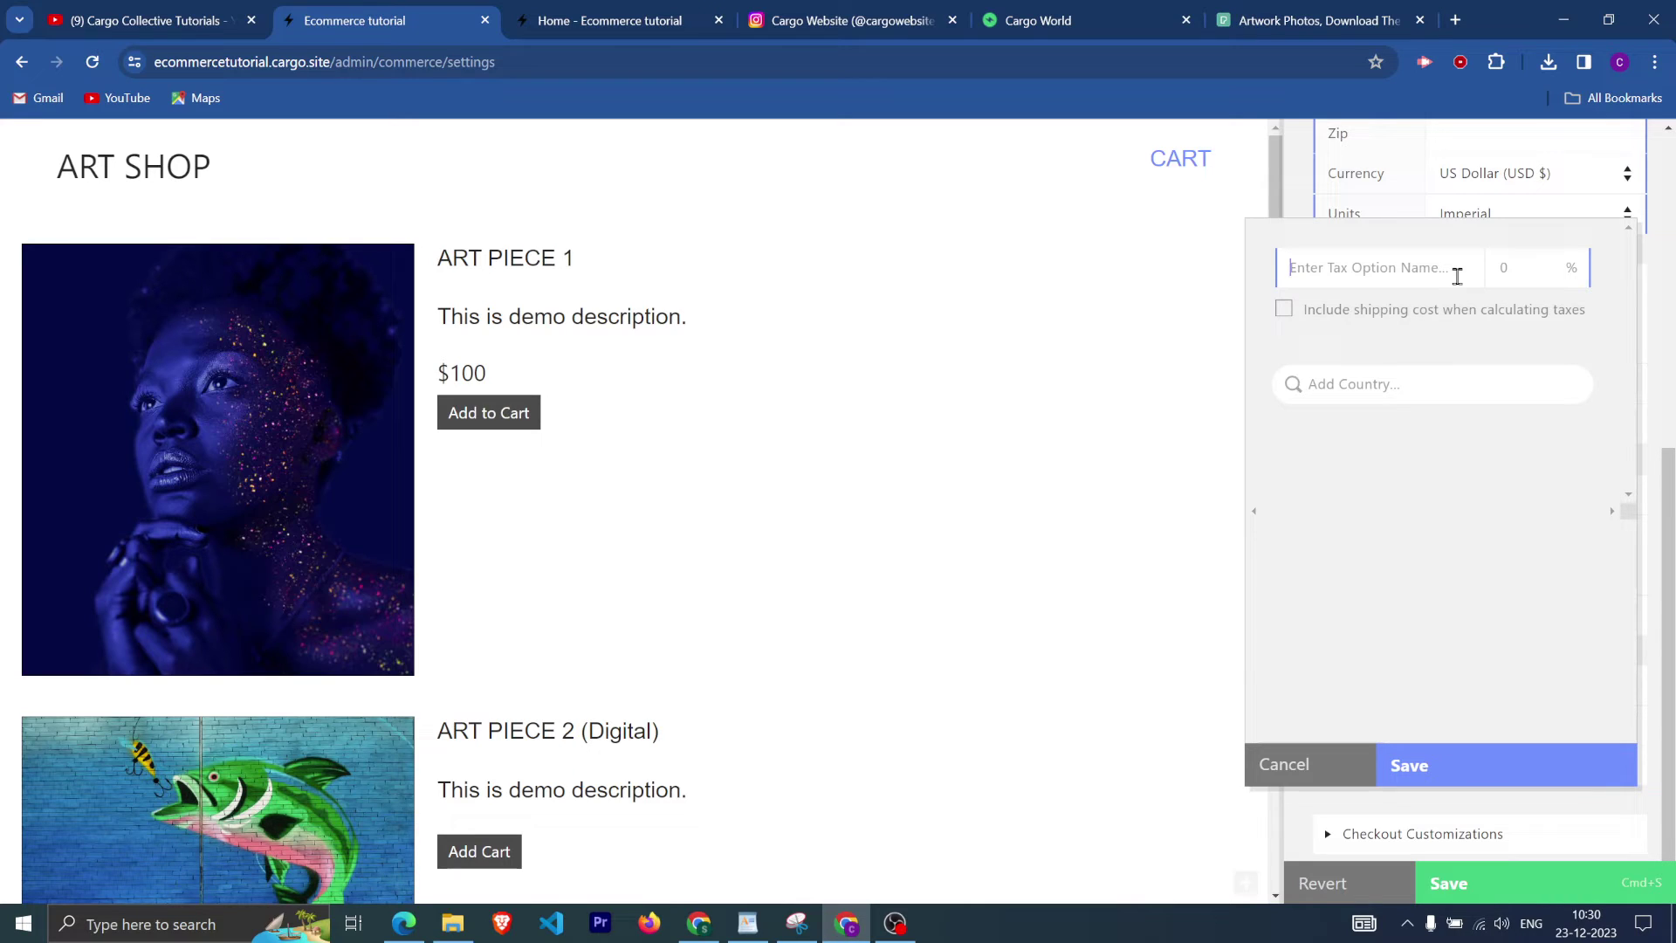
text(DEMO)
click(1336, 393)
text(uni)
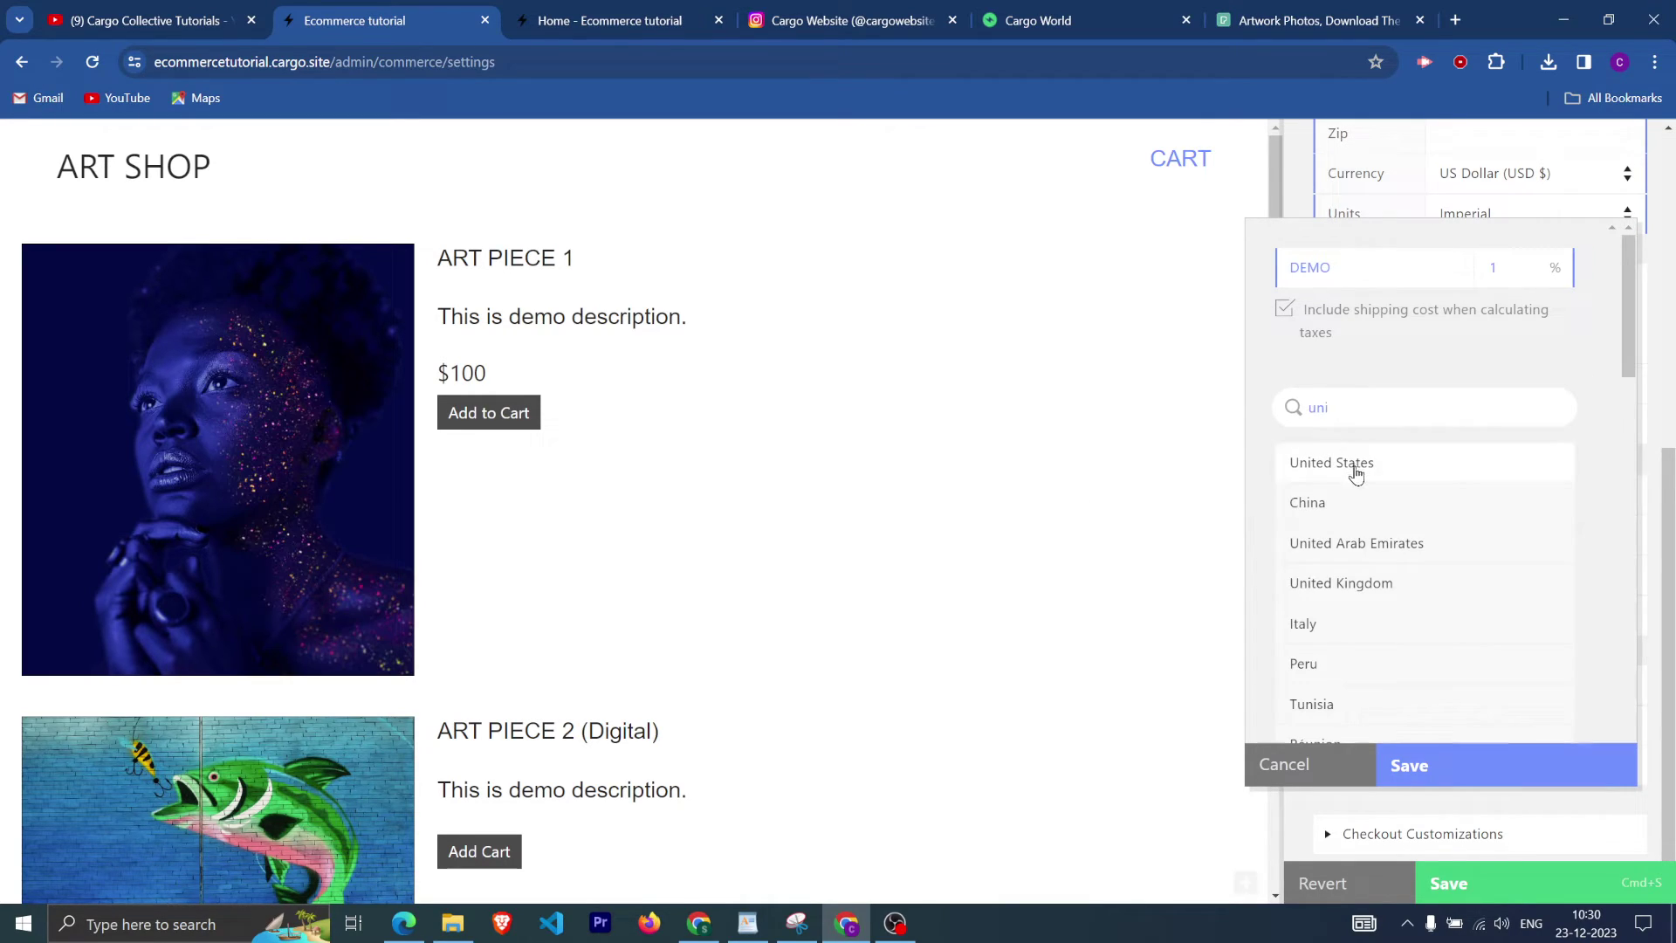
click(1353, 469)
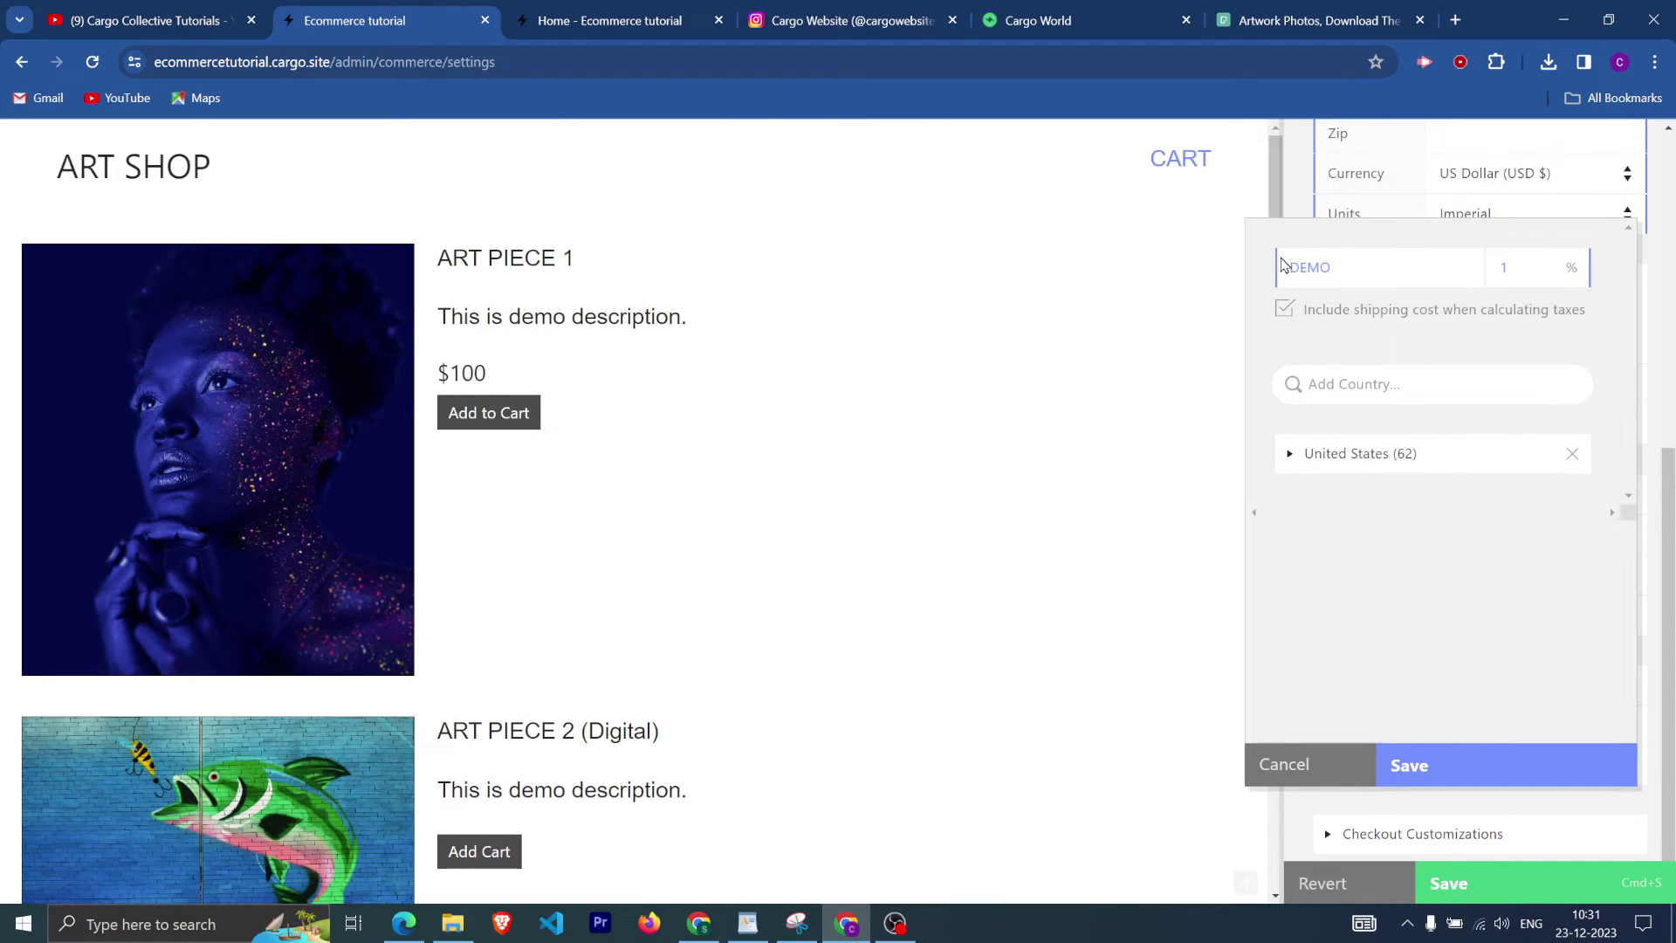
click(1438, 778)
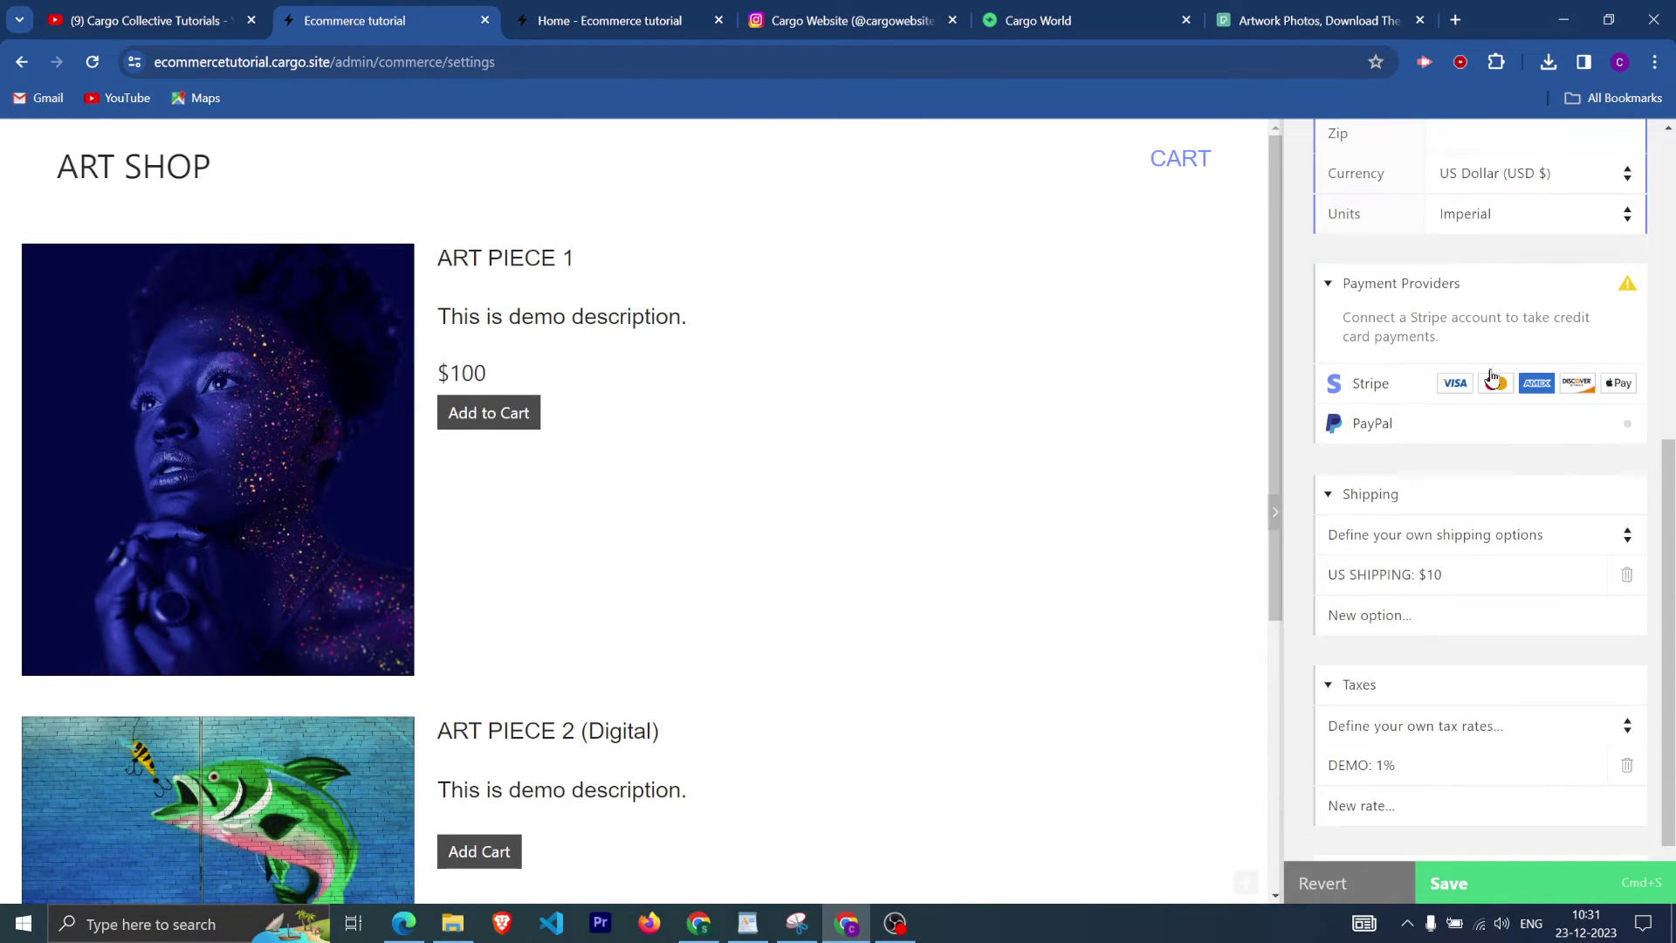
Turn on the required Terms & Conditions check in the checkout customizations.
scroll(1457, 725, down, 1)
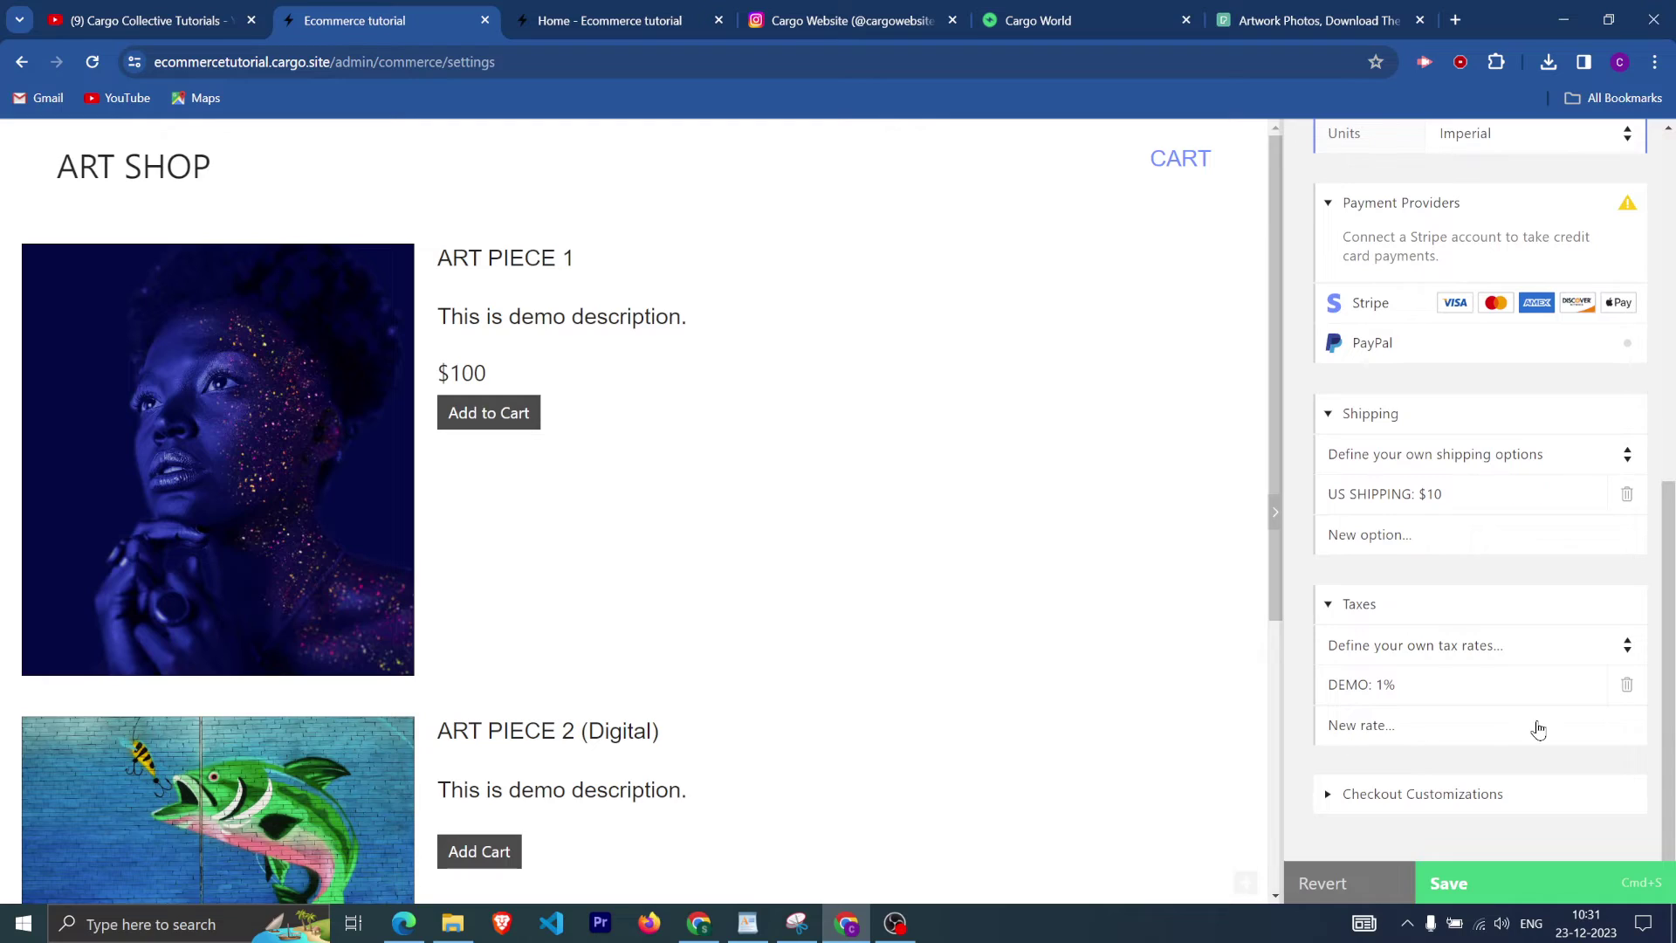
click(1397, 730)
click(1296, 759)
click(1358, 799)
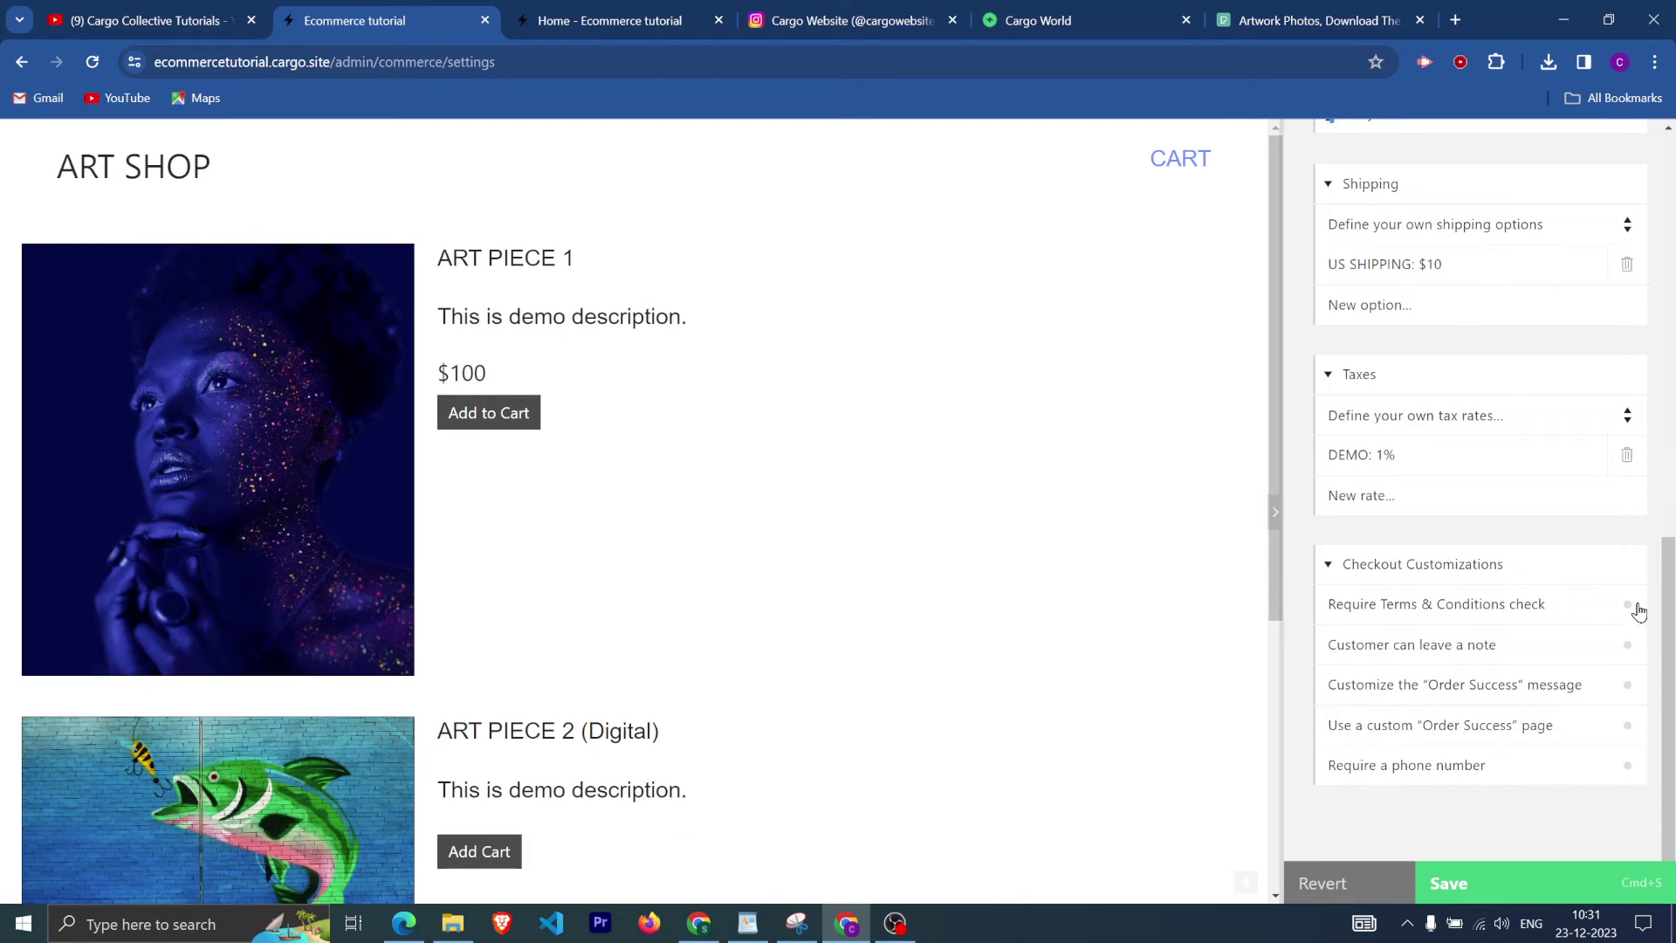
click(1517, 605)
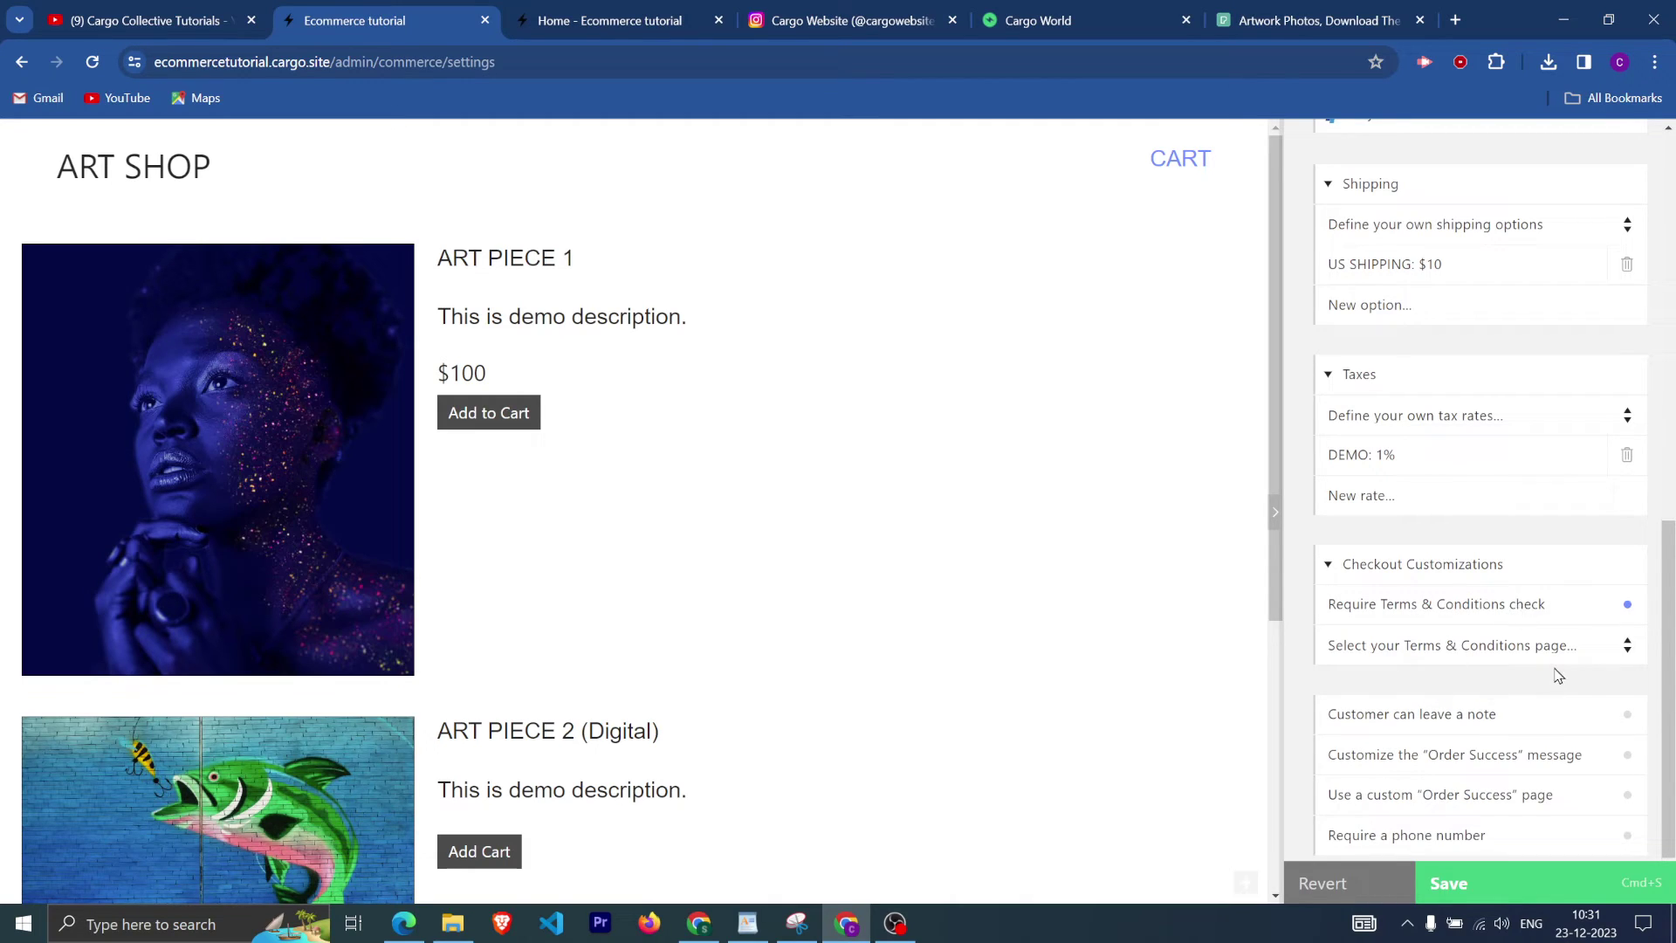
Look through the site pages that can be chosen as the Terms & Conditions page.
click(1444, 654)
click(1445, 655)
click(1550, 650)
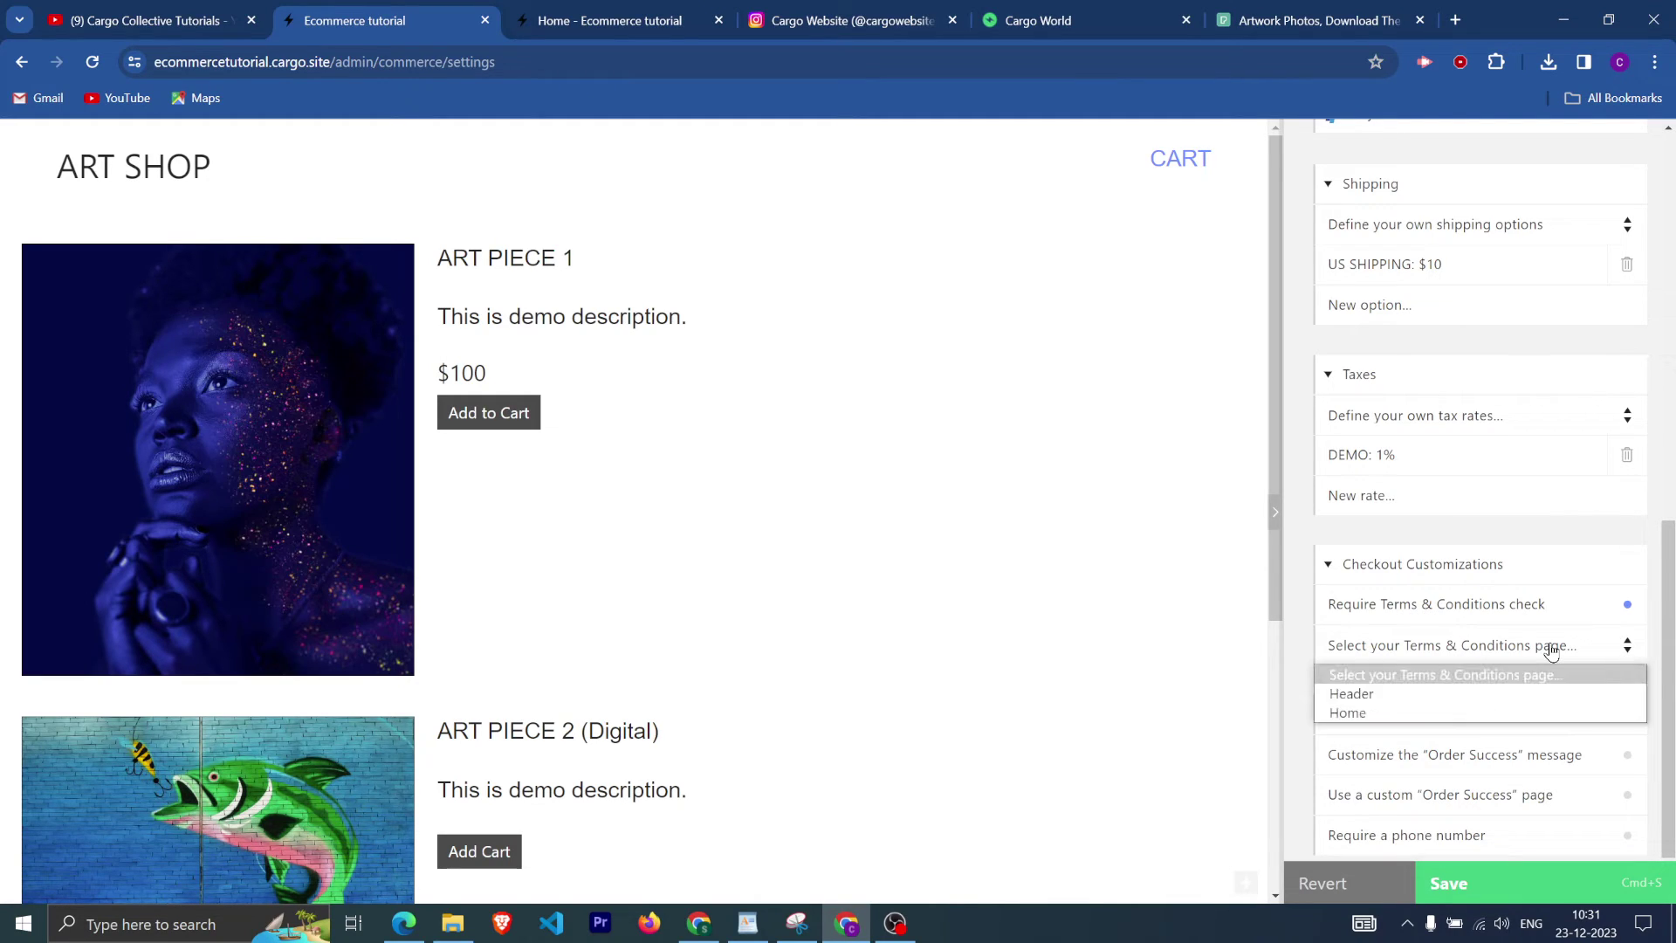
click(1490, 650)
click(1490, 648)
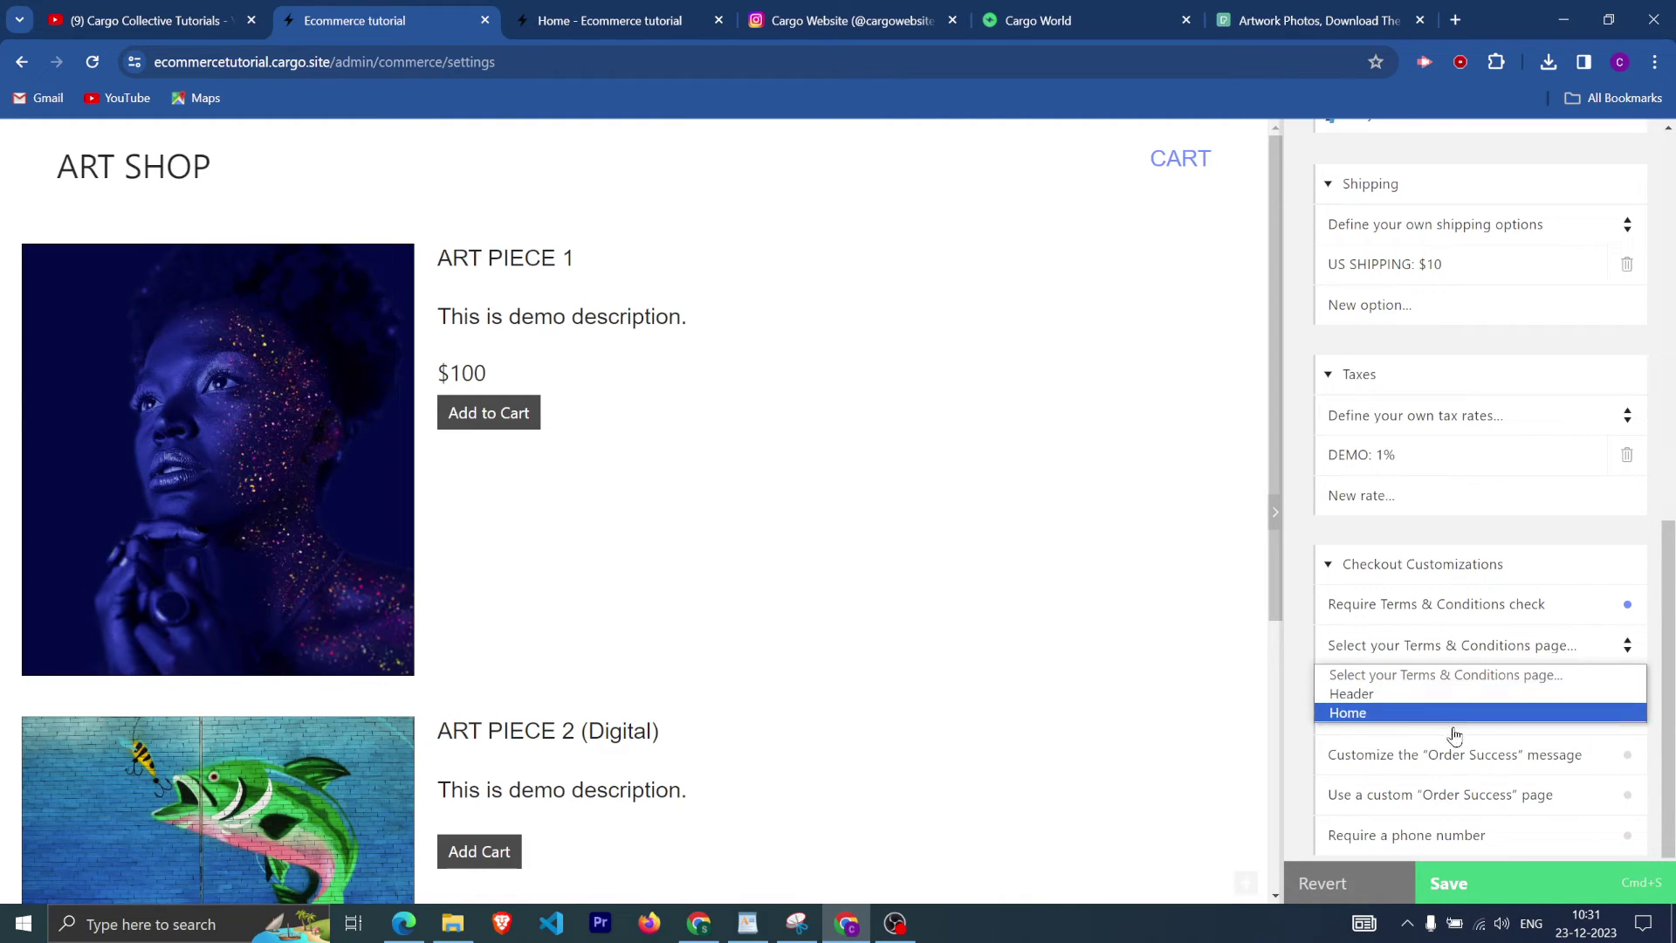
click(1481, 656)
Let customers leave a note at checkout with the text "Thanks for Shopping." and make the note required.
scroll(1484, 699, down, 1)
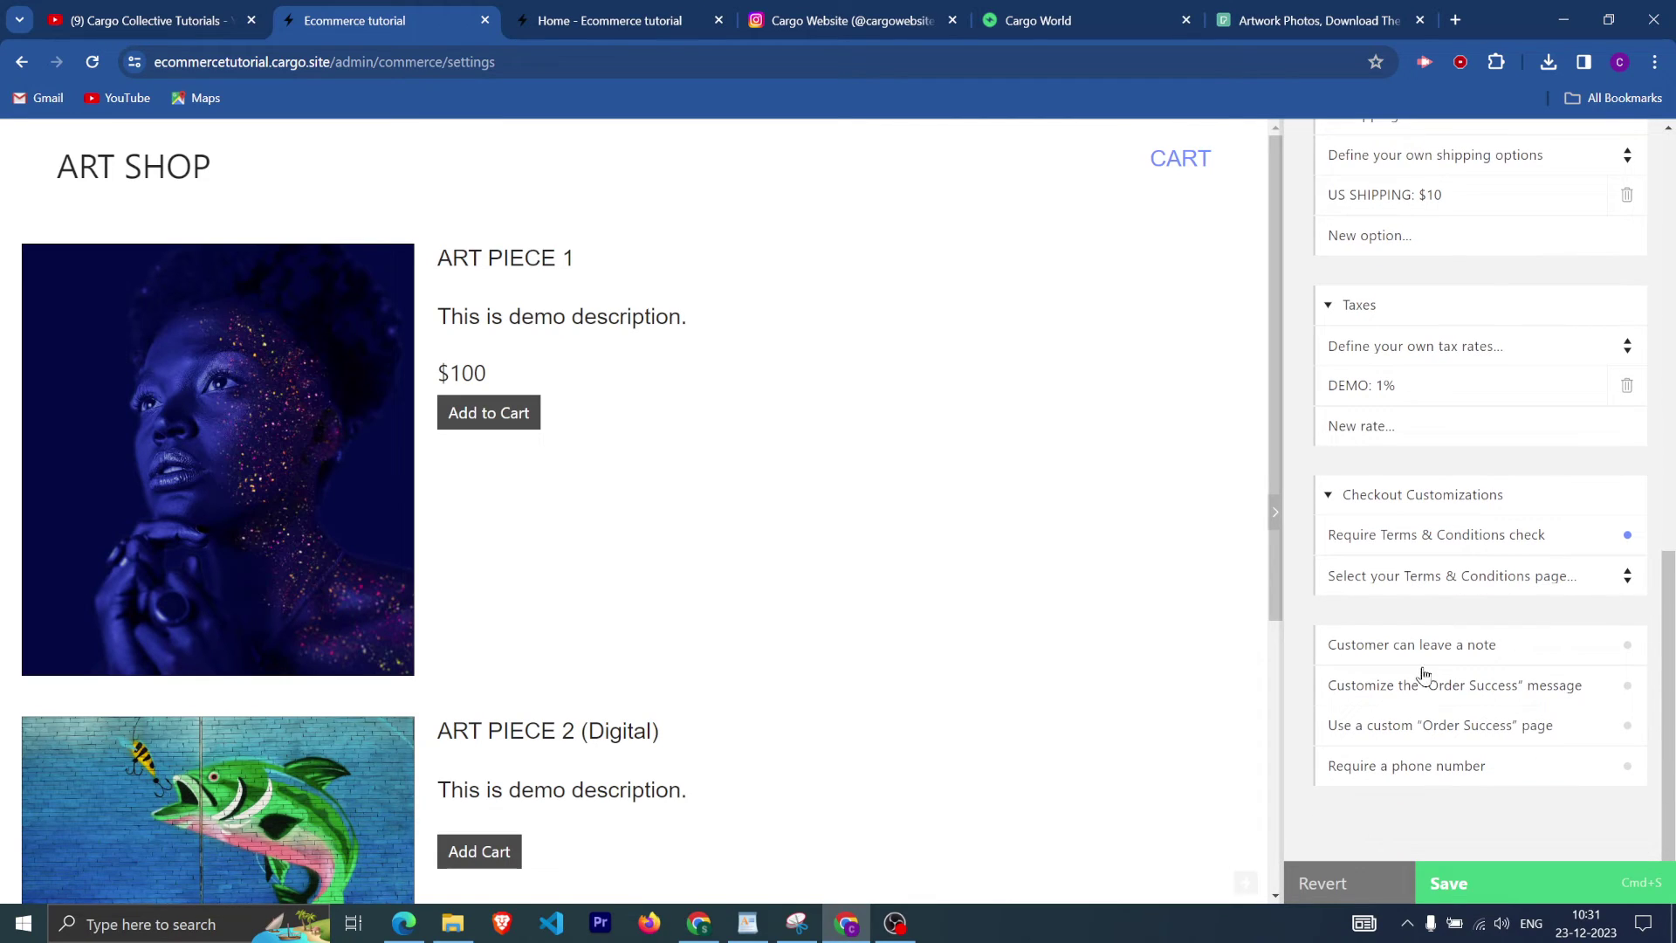
click(1624, 646)
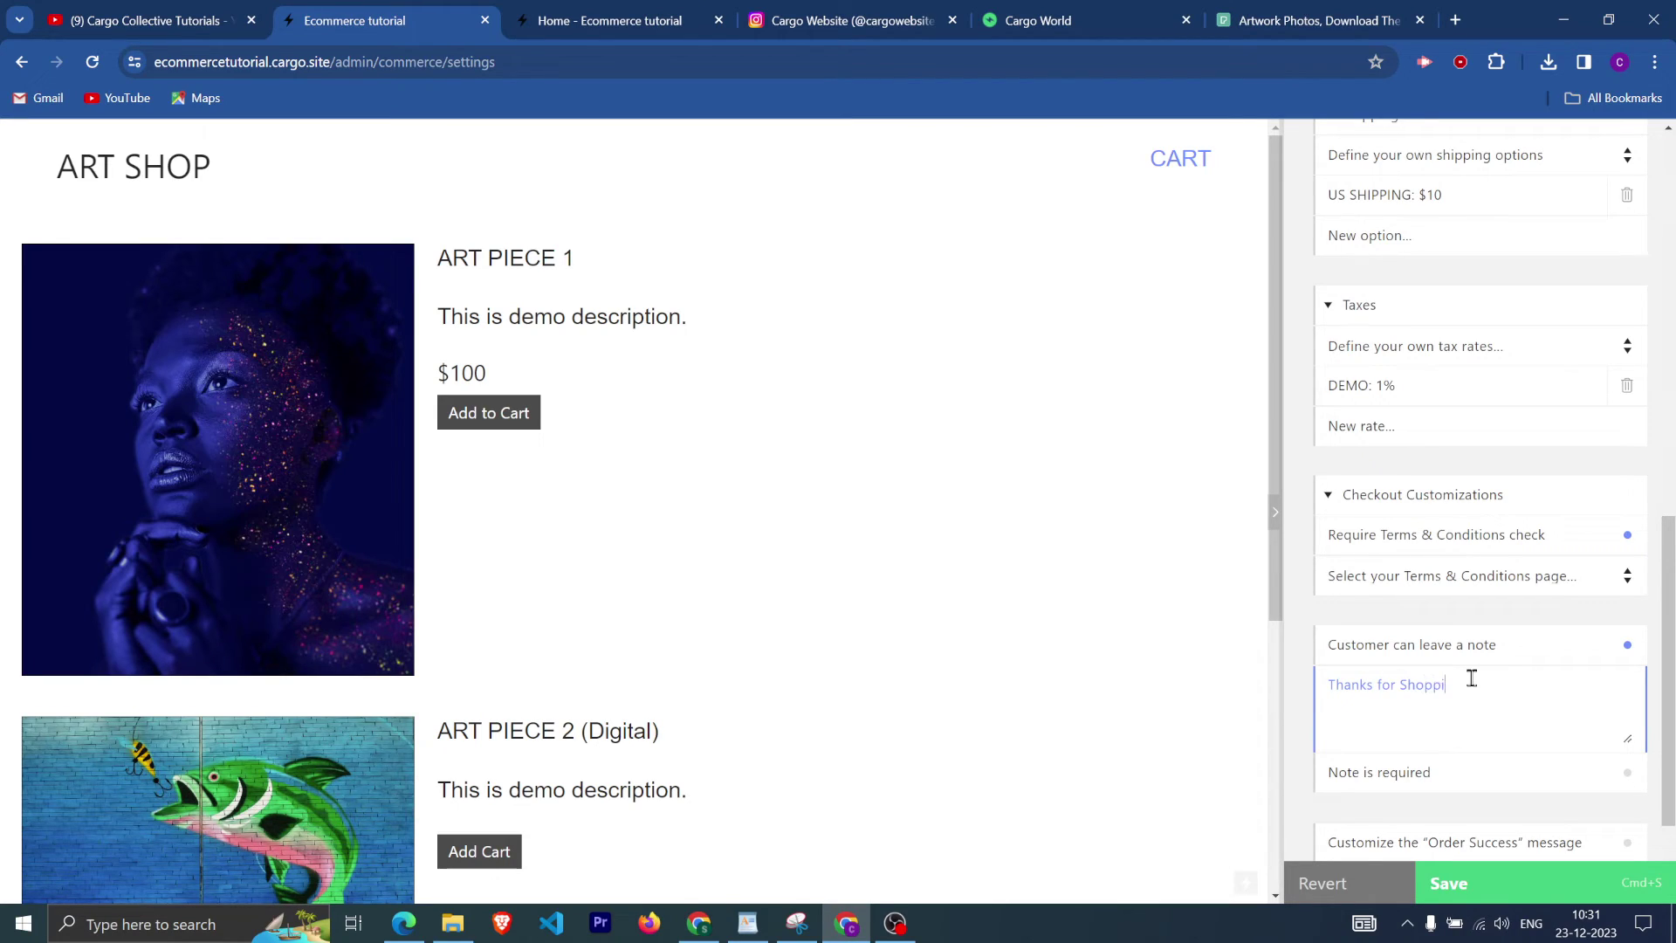
scroll(1456, 666, down, 3)
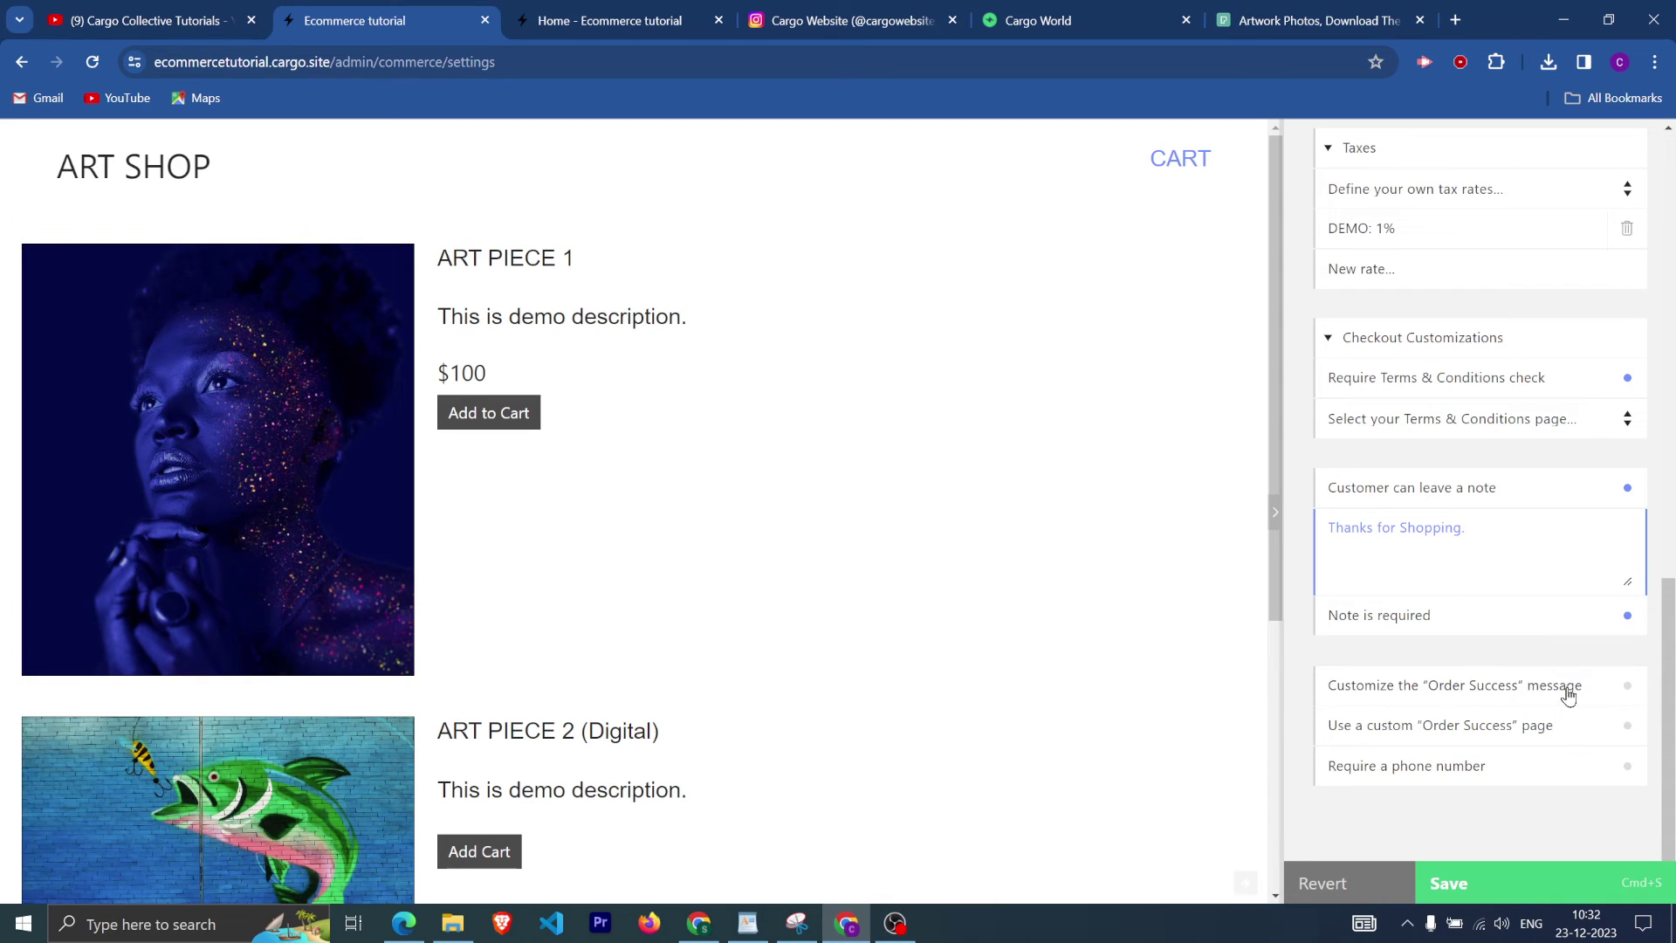
Turn on the customized "Order Success" message and replace its text with "Thanks for shopping.".
click(1630, 687)
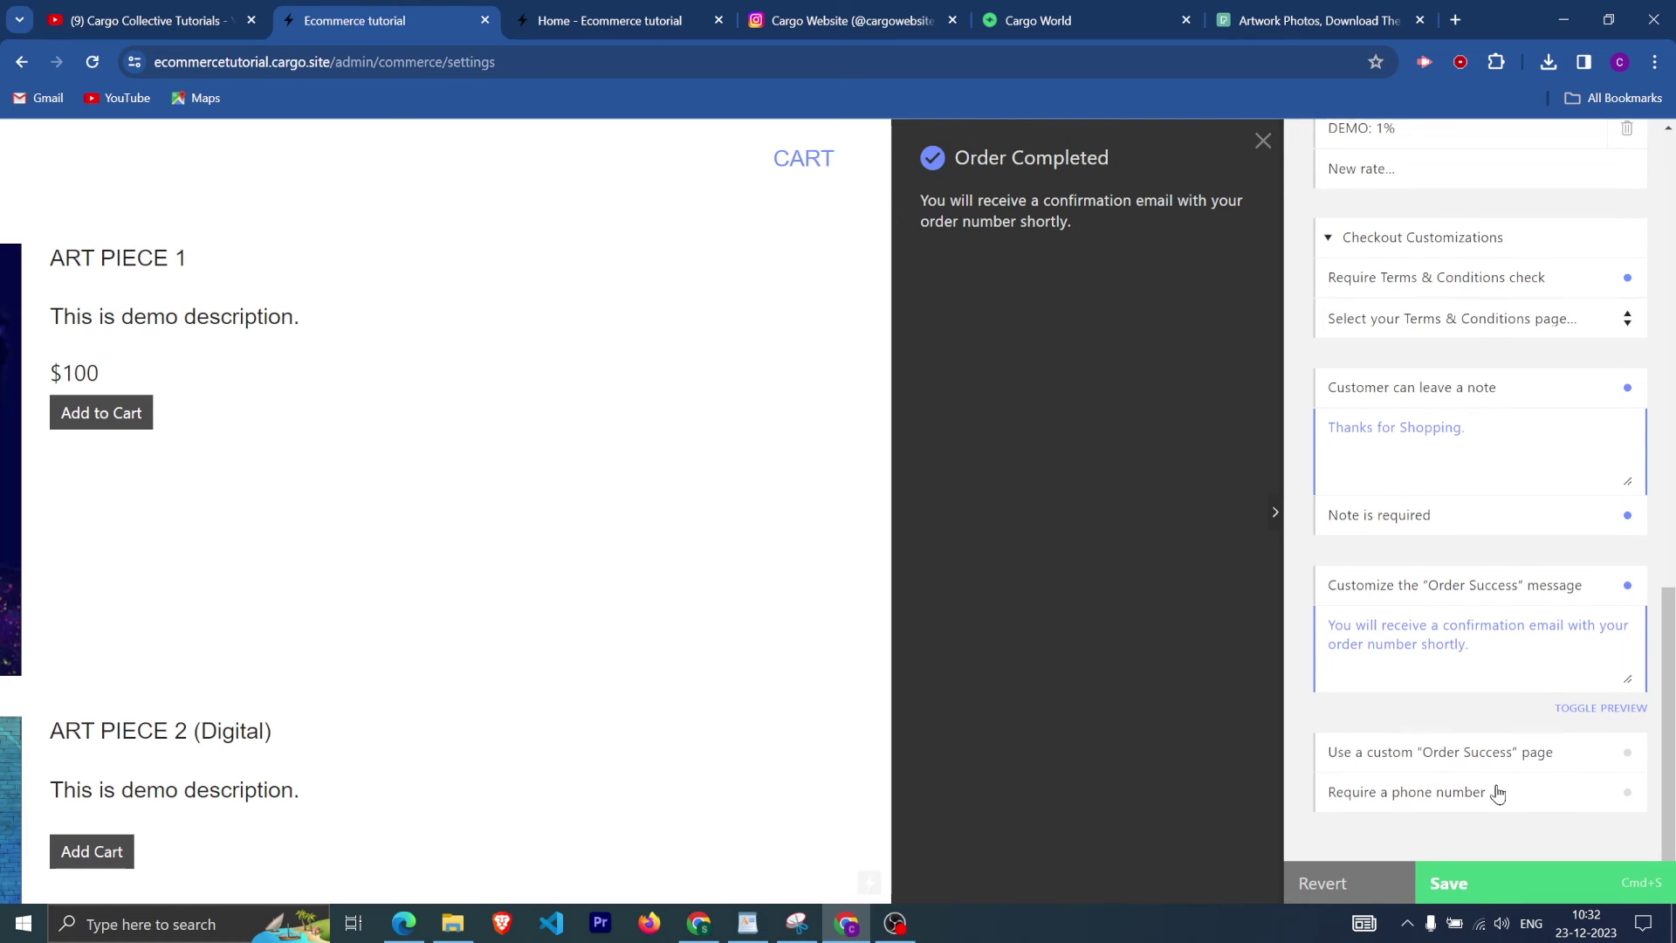
scroll(1492, 789, down, 1)
drag(1530, 643, 1286, 606)
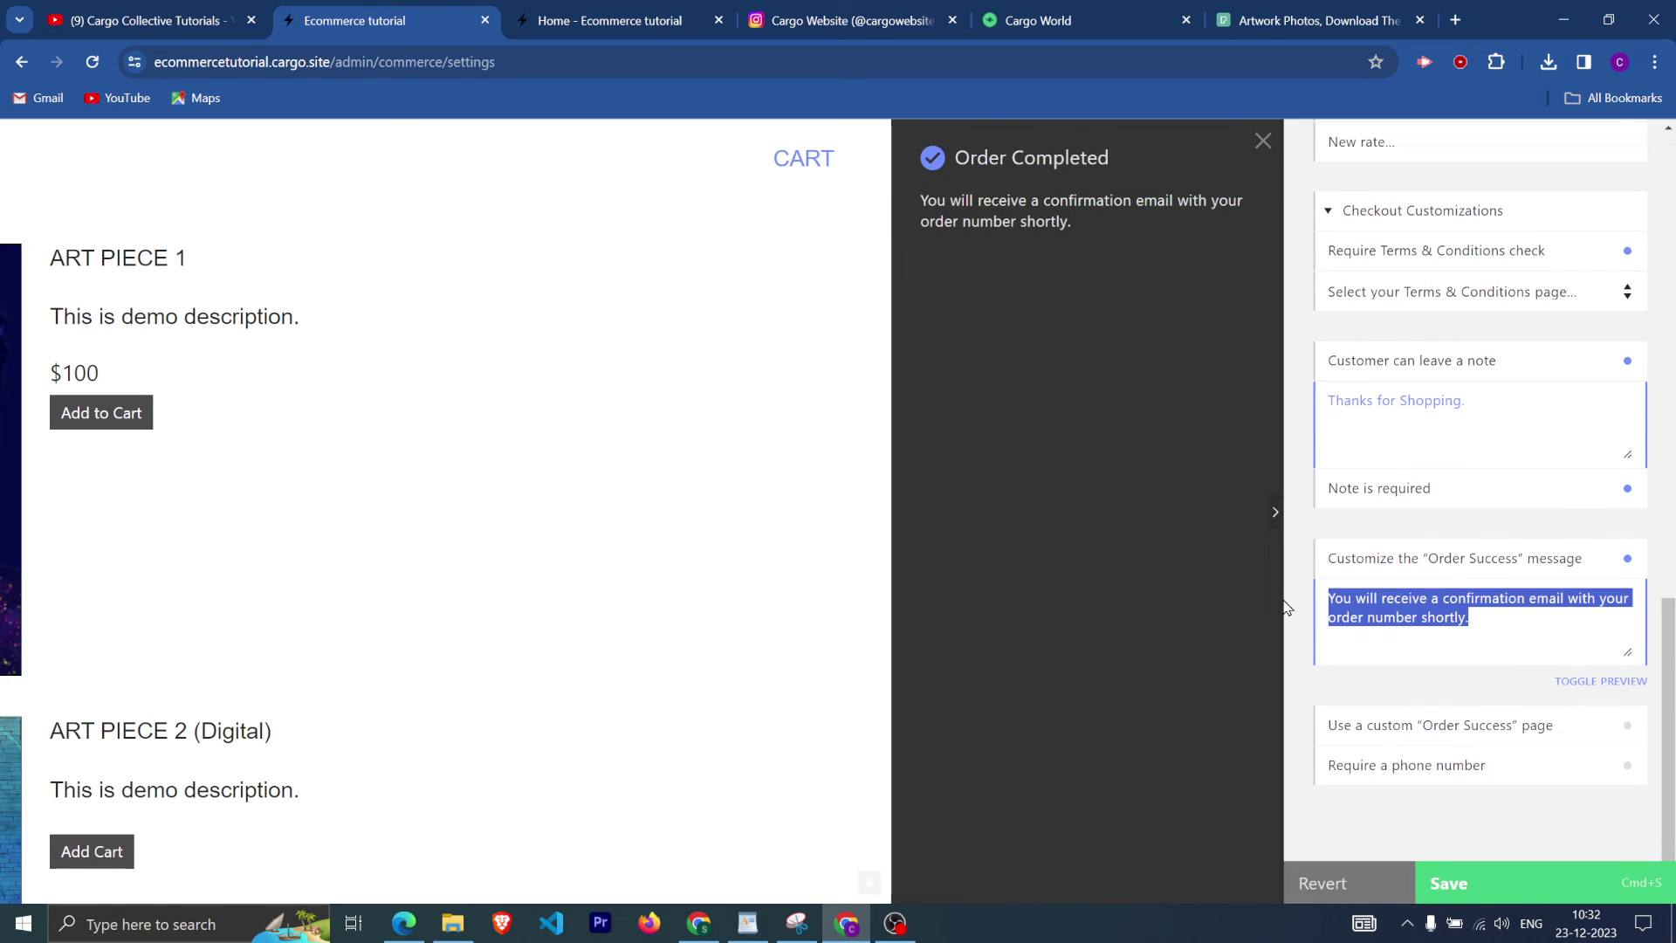
text(Thanks)
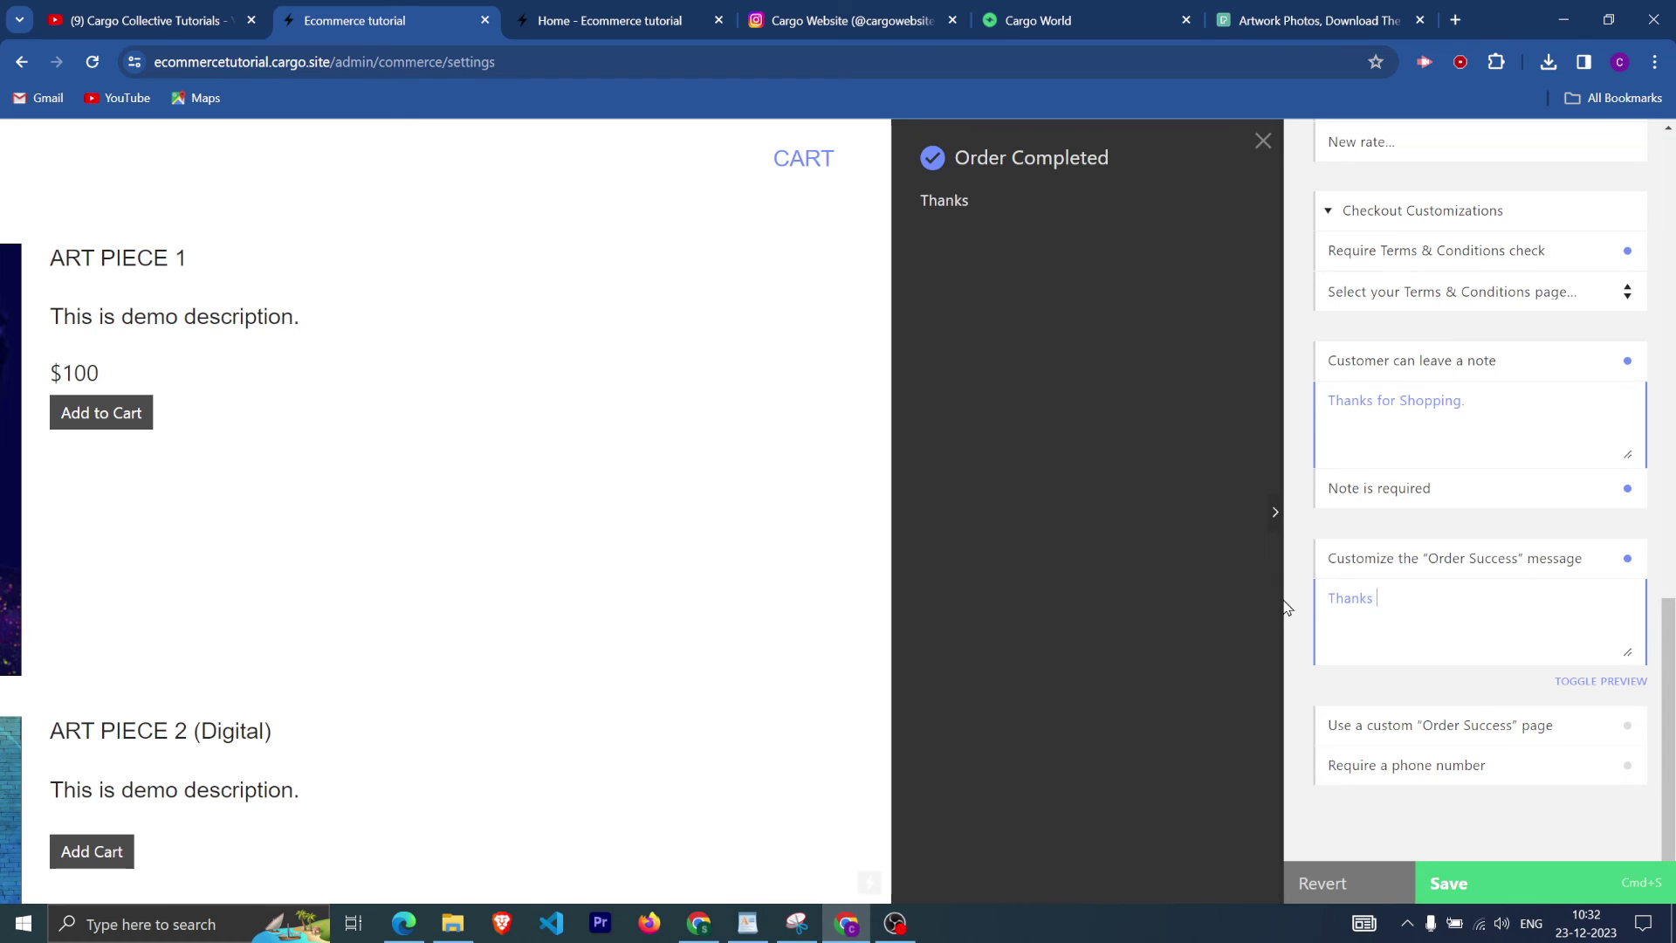
text( for shopping.)
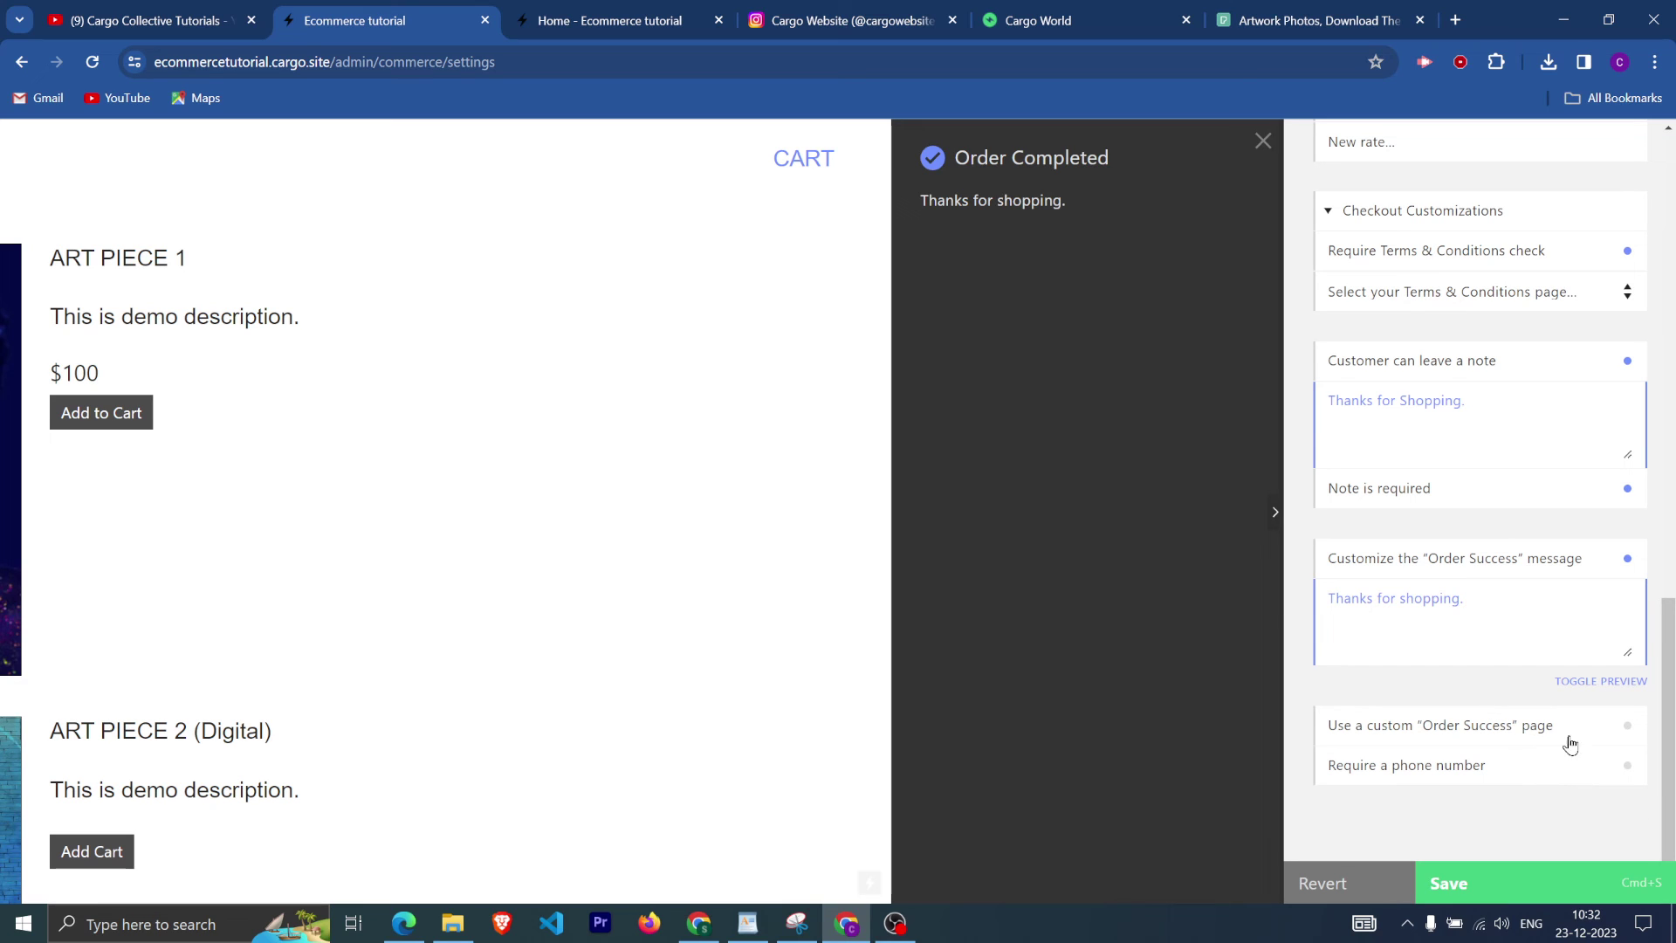
Turn on the custom "Order Success" page in the checkout customizations and require a phone number.
click(1527, 731)
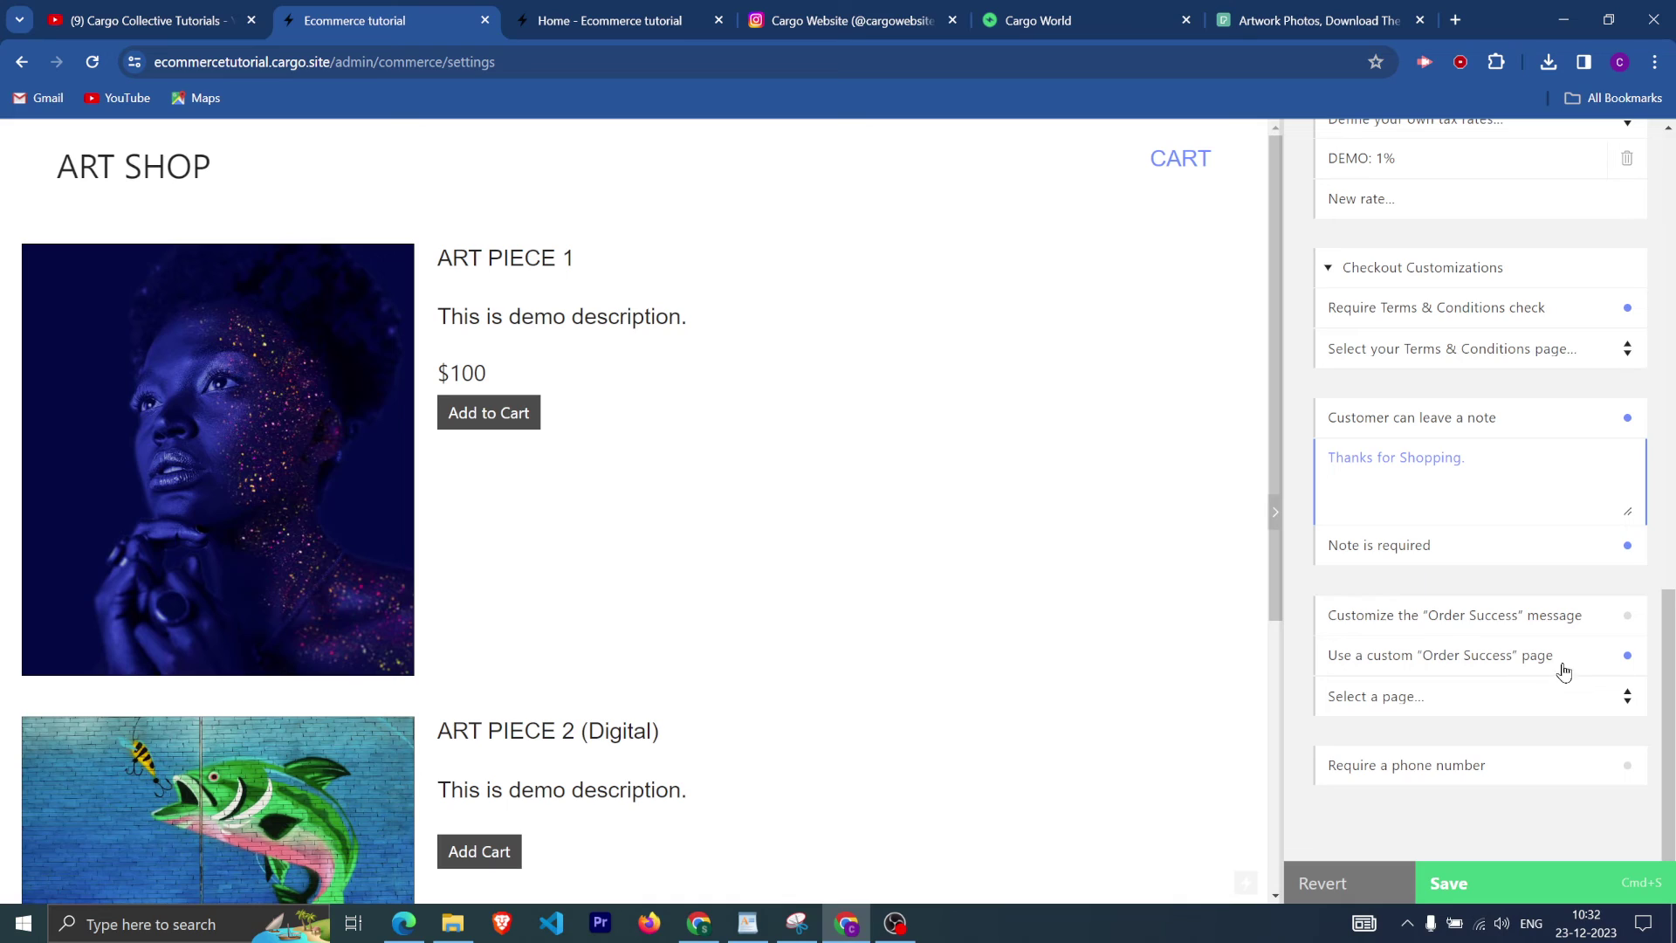
click(1492, 703)
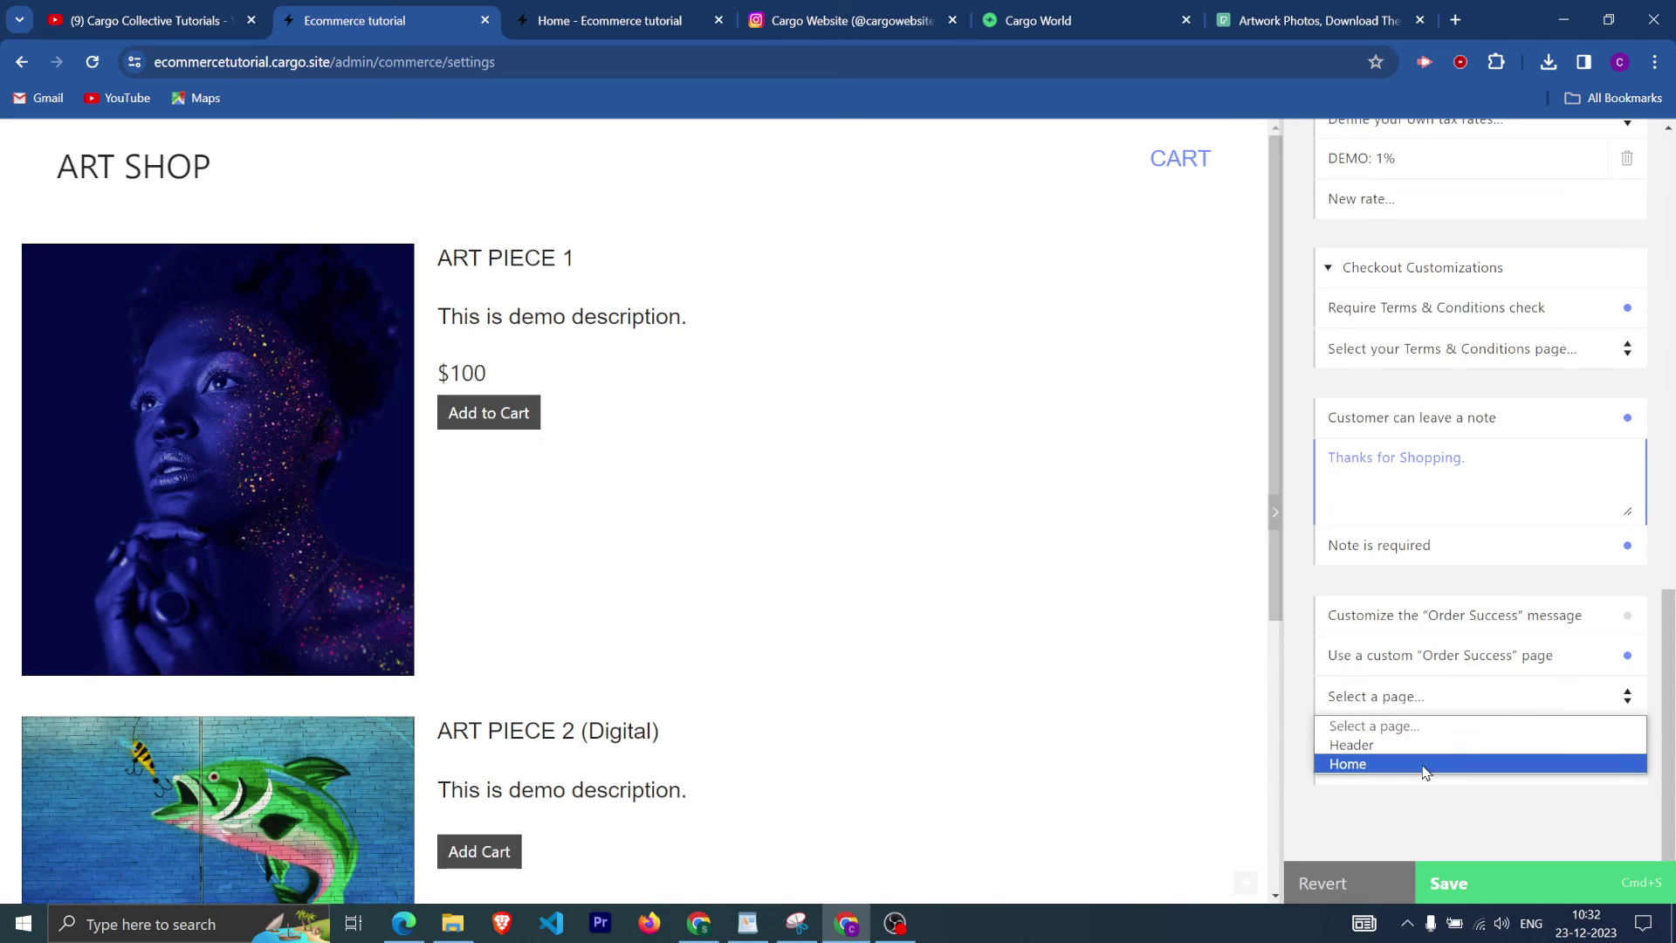
click(1422, 690)
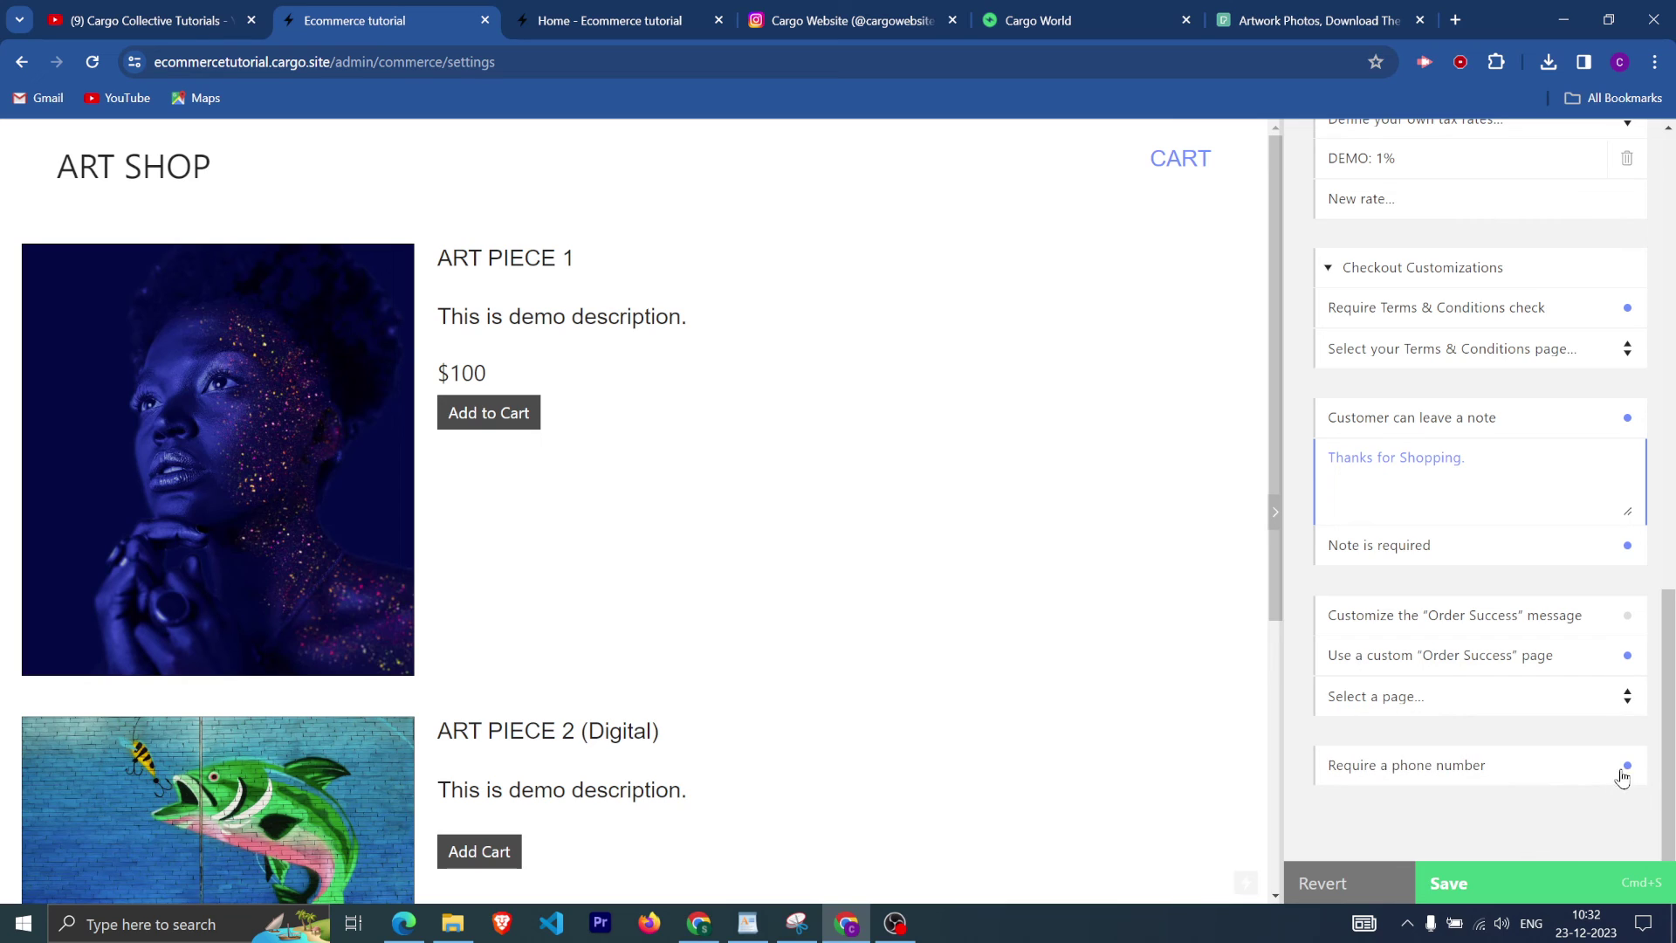
Try to save the commerce settings, and turn off the required Terms & Conditions check in the checkout customizations.
click(1502, 882)
click(873, 506)
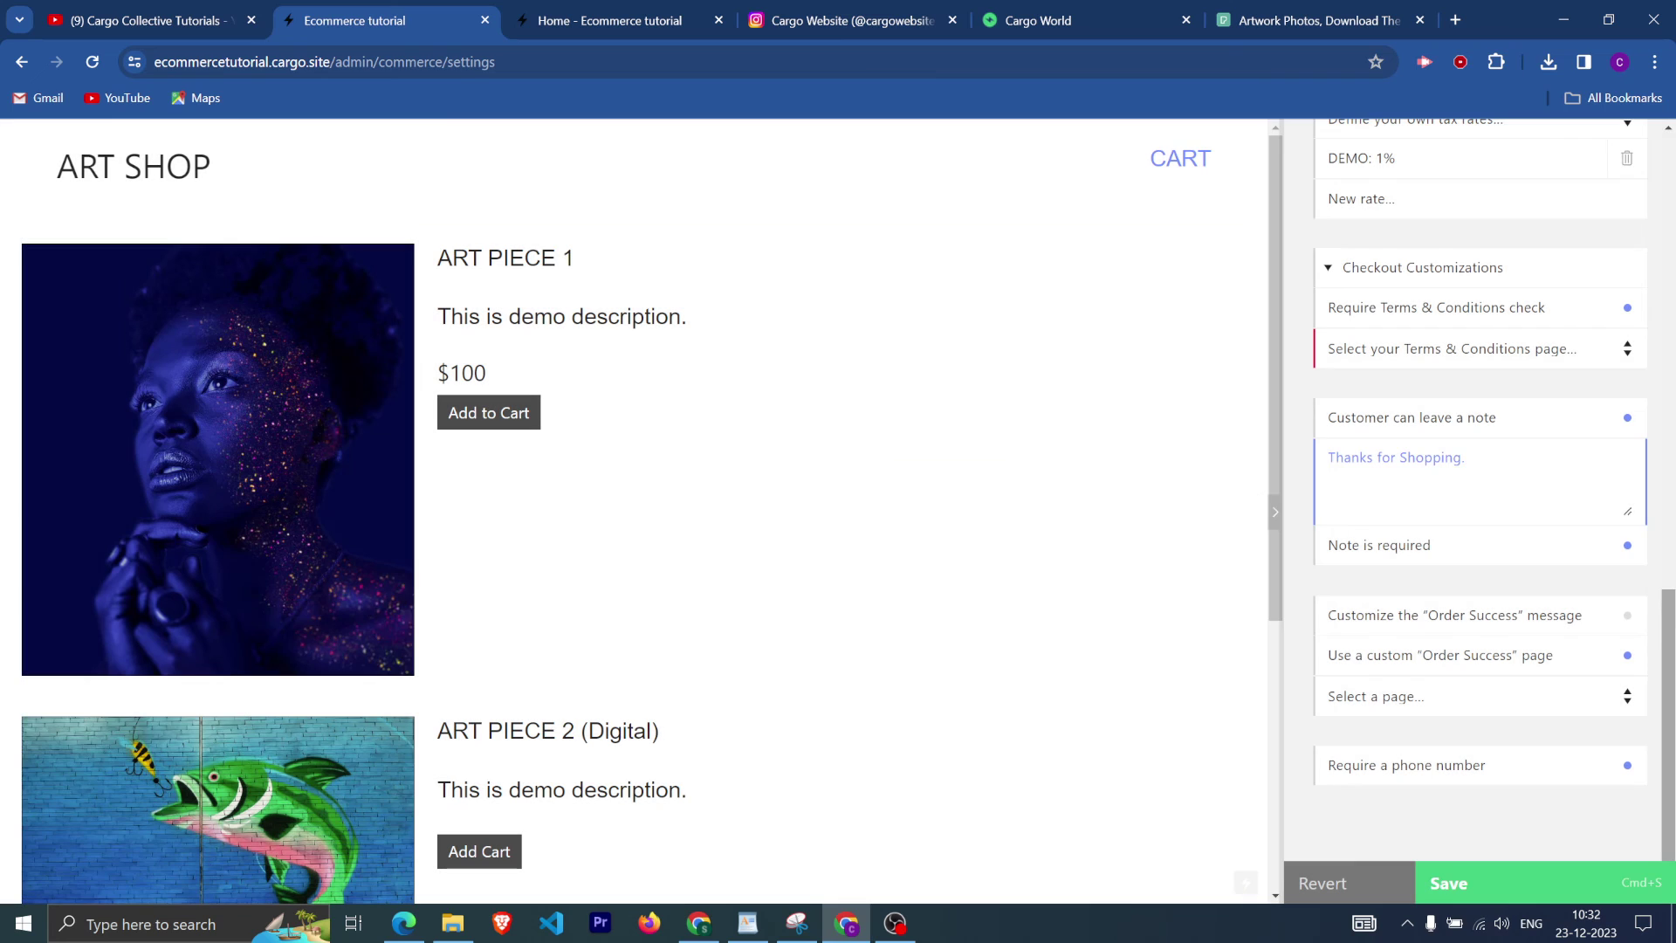
scroll(1516, 697, up, 10)
scroll(1516, 694, down, 10)
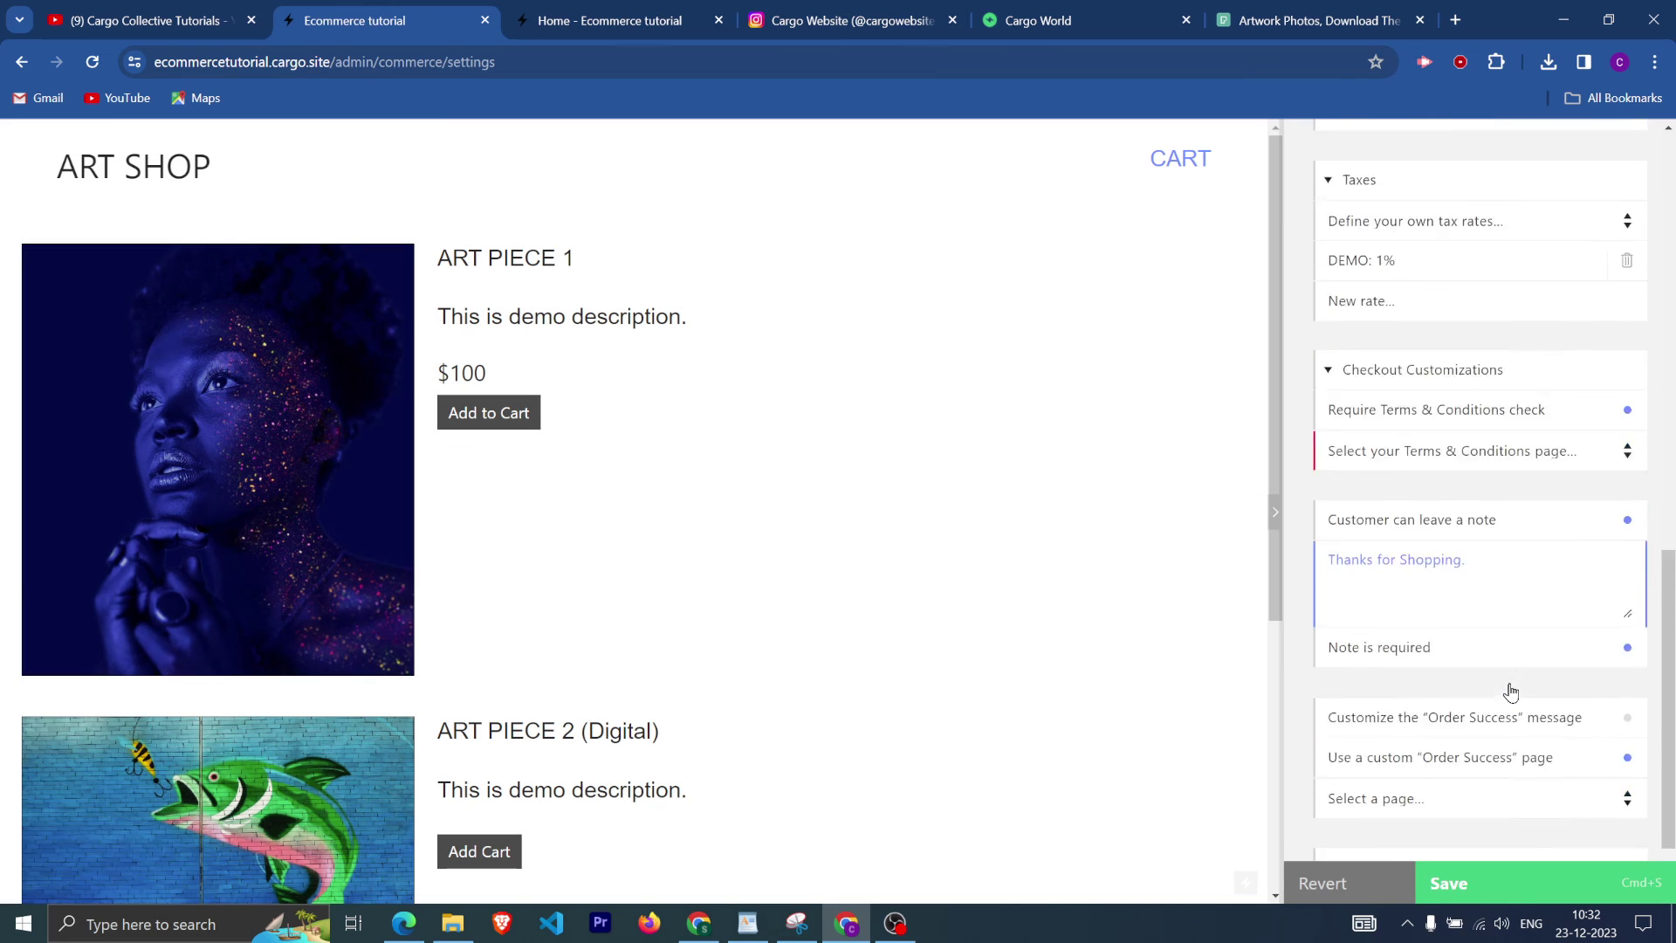
scroll(1329, 548, up, 1)
click(1475, 555)
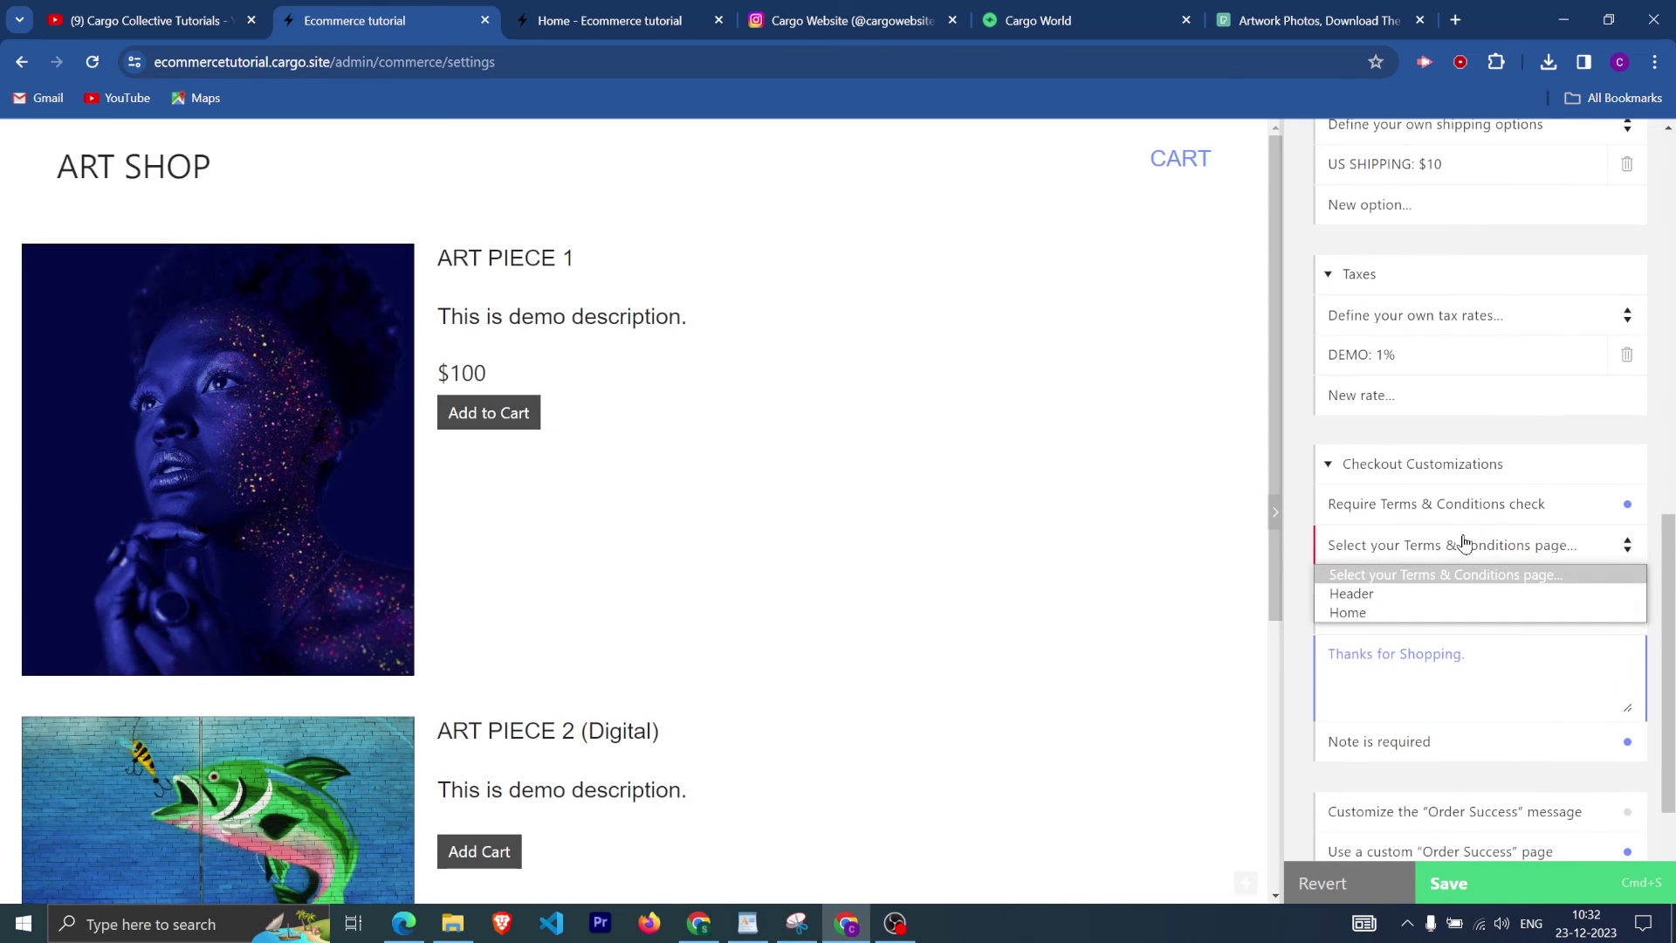
click(1458, 536)
click(1628, 508)
Turn off the custom "Order Success" page and save the commerce settings.
scroll(1545, 725, down, 2)
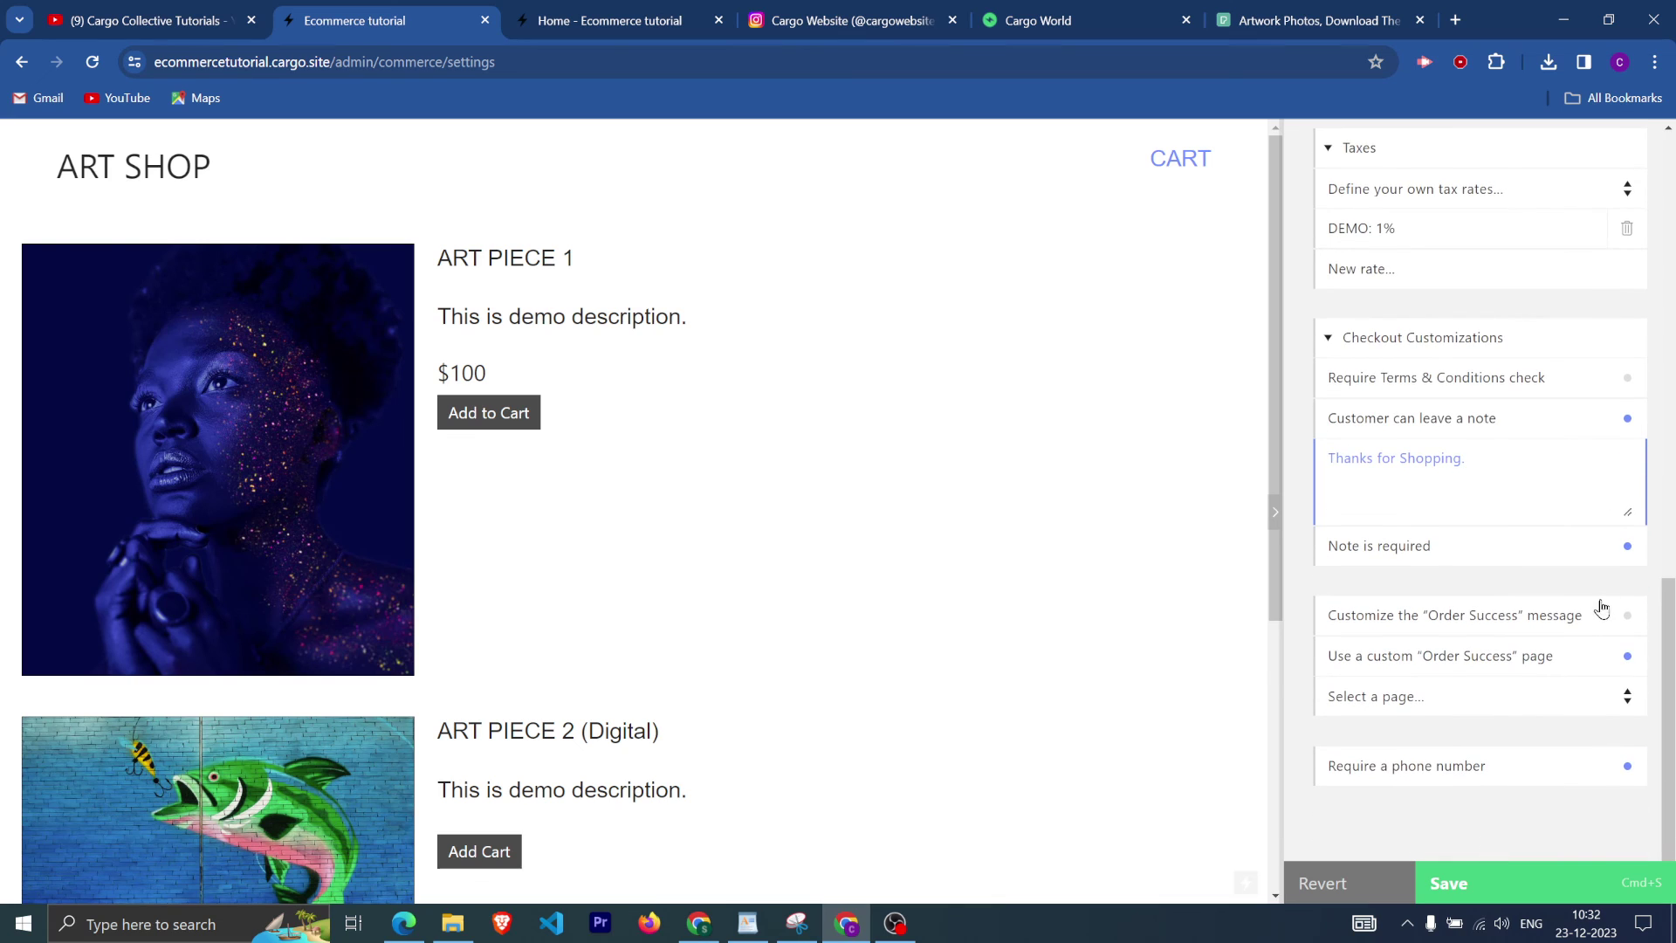
click(1627, 656)
click(1448, 882)
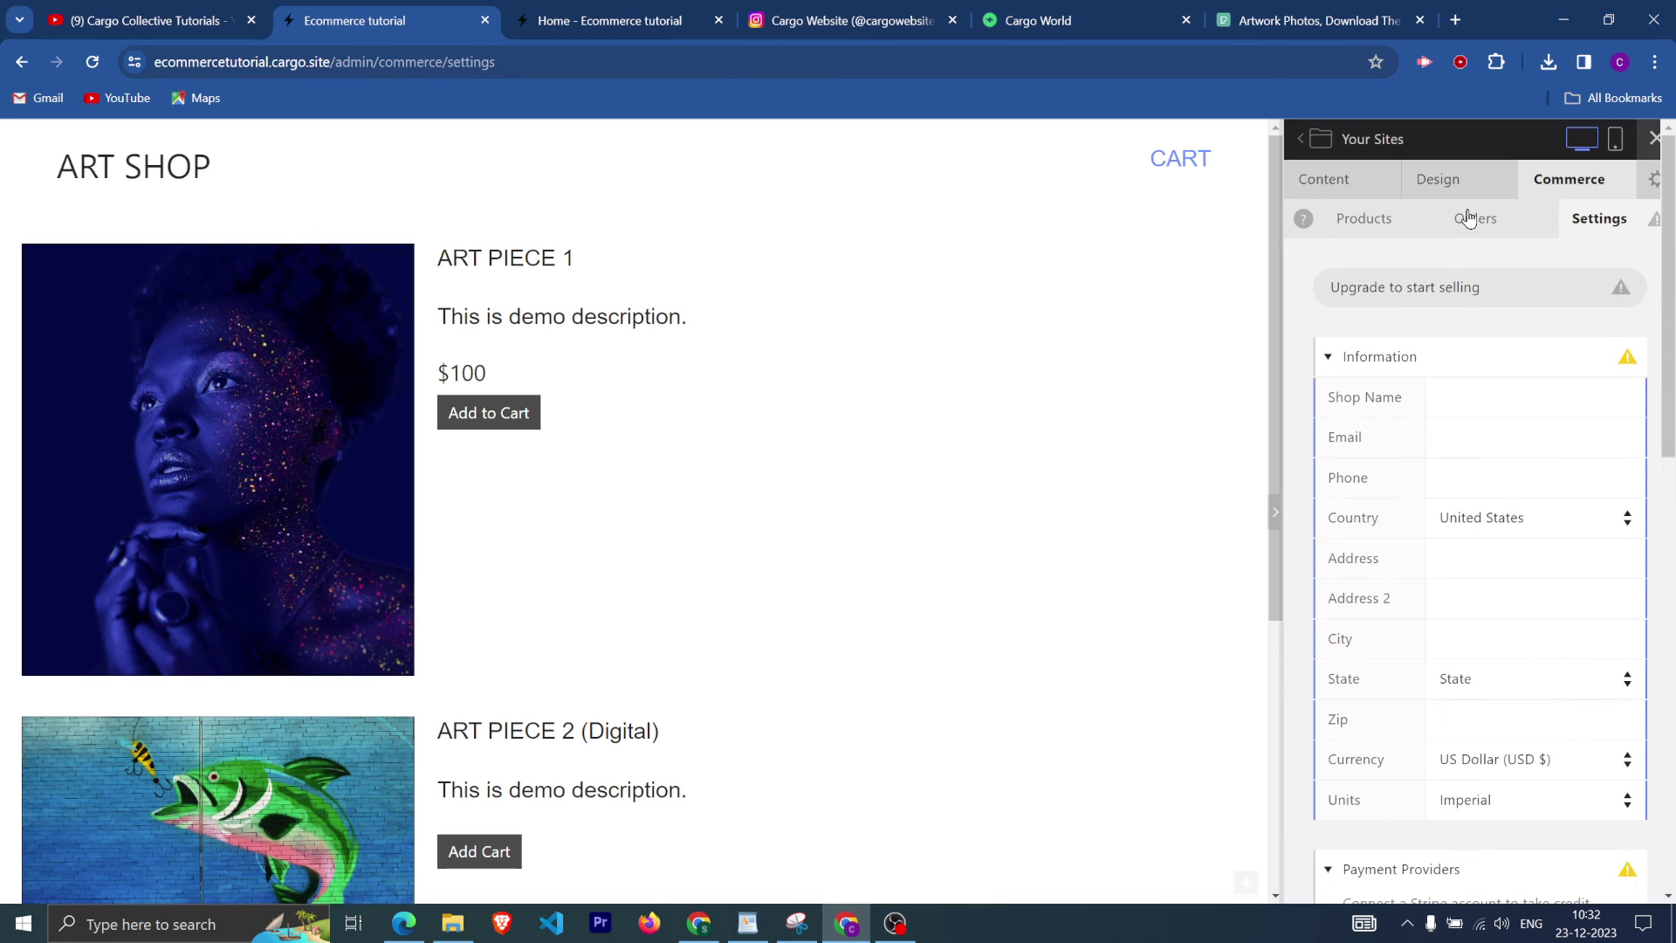
Examine the yearly and monthly prices of the site upgrade needed to start selling, and close the payment page without paying.
click(1470, 218)
click(1623, 218)
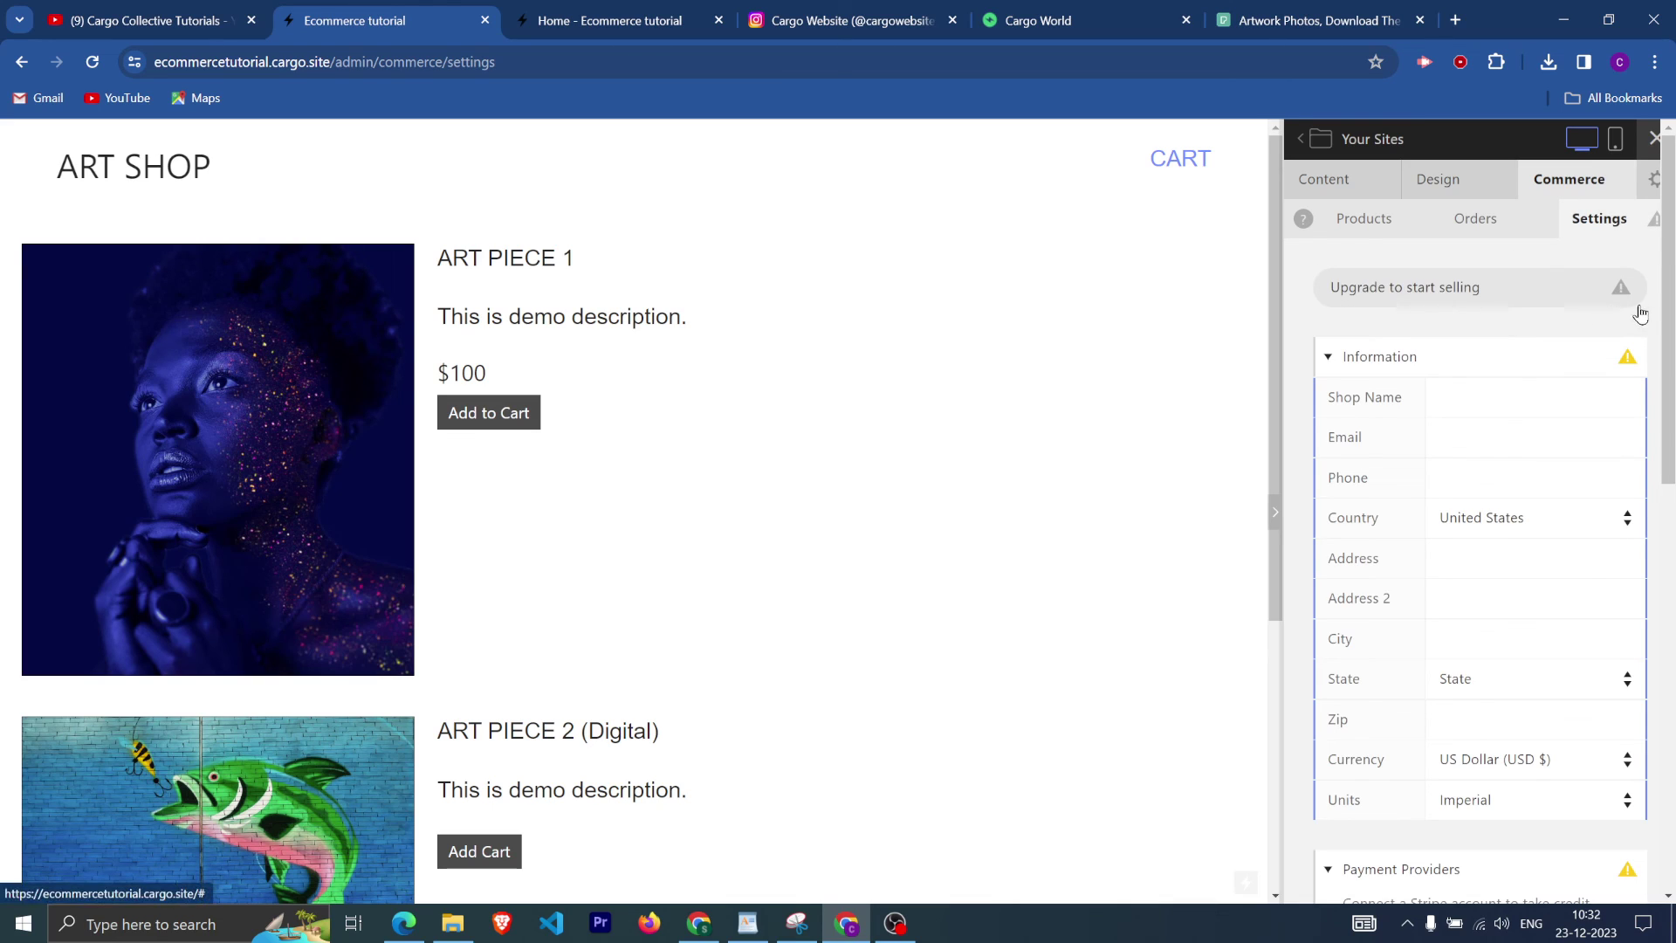
click(1495, 300)
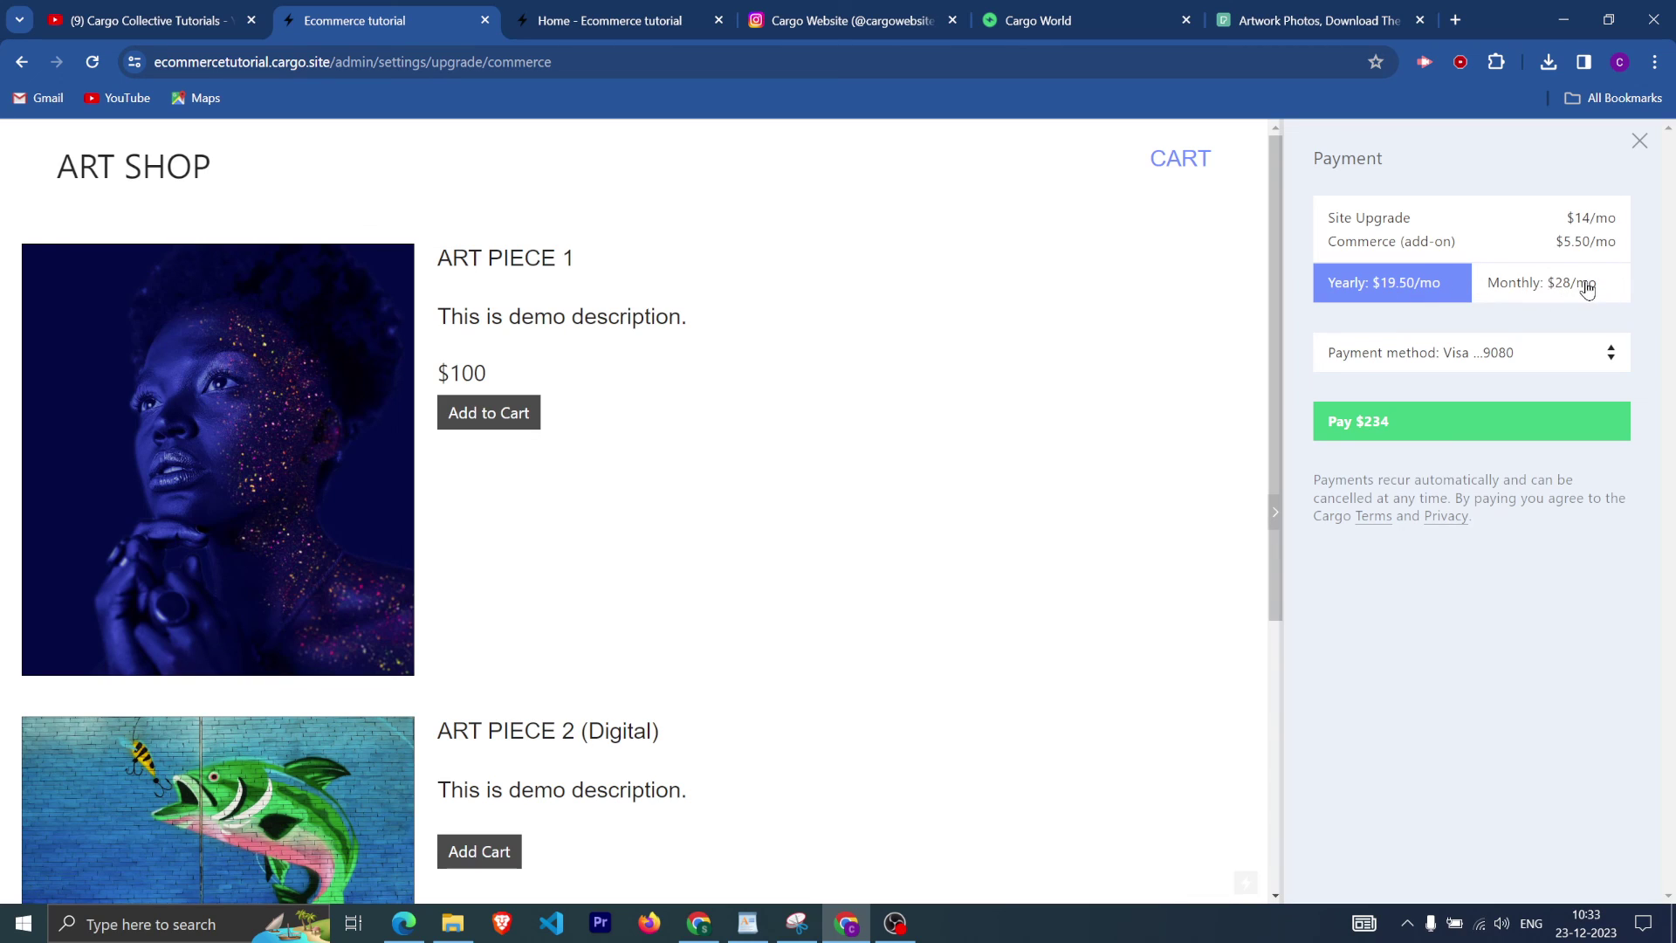
click(1638, 144)
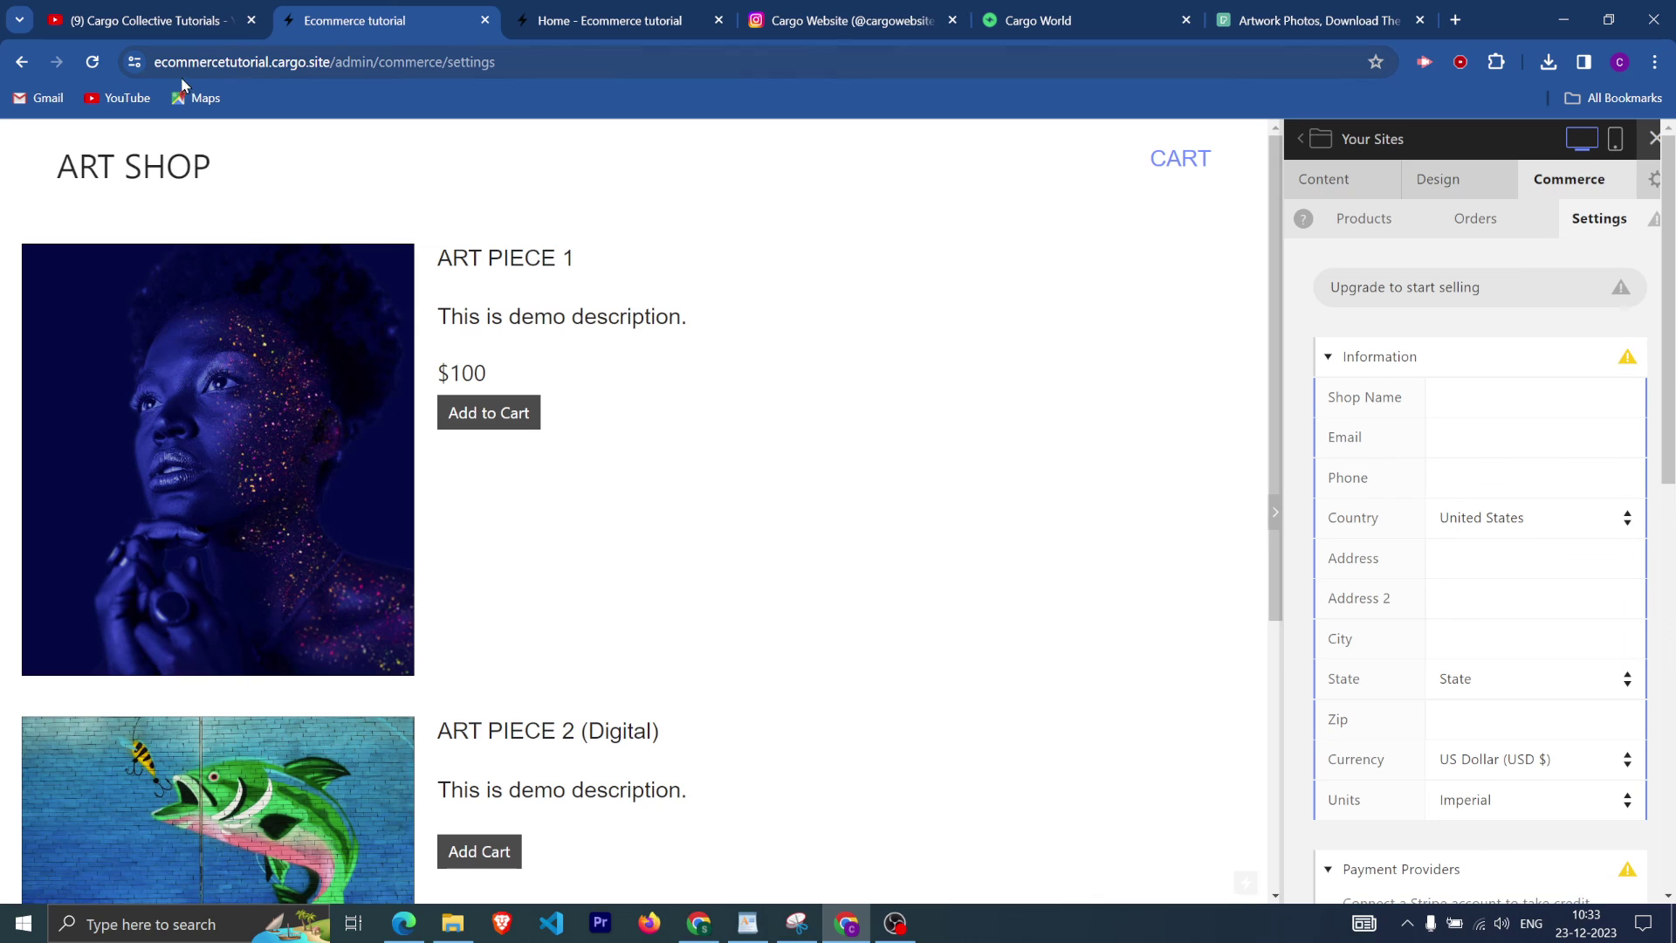
Switch to YouTube and view the top of the Cargo Collective Tutorials channel page.
click(181, 14)
scroll(925, 573, up, 1)
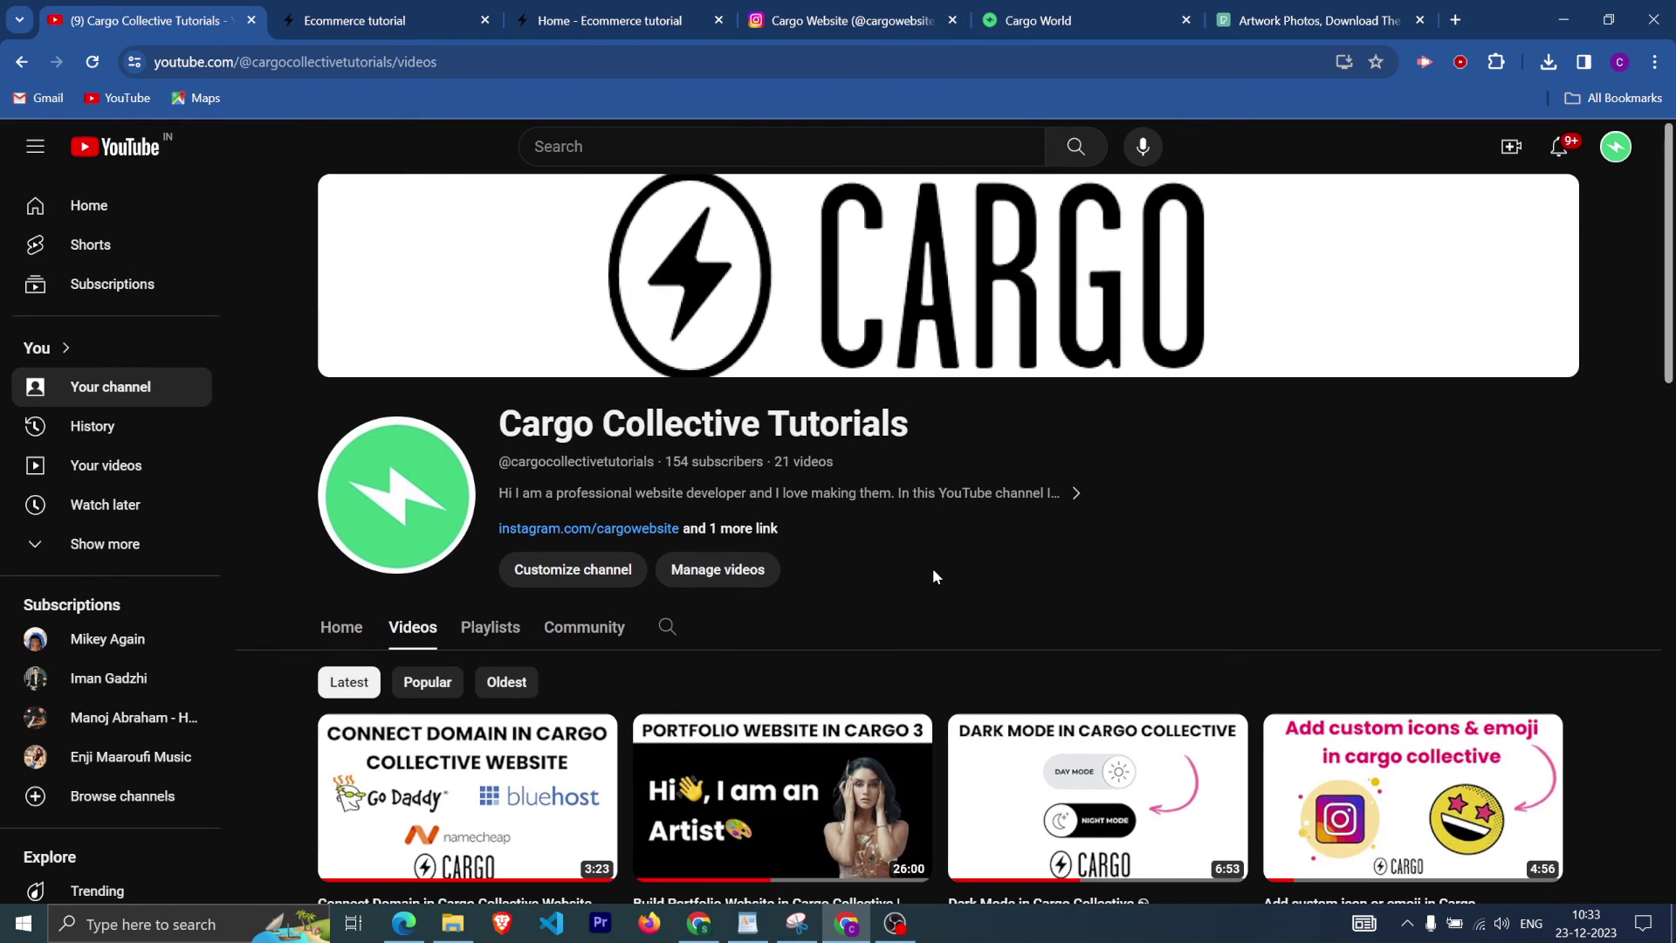